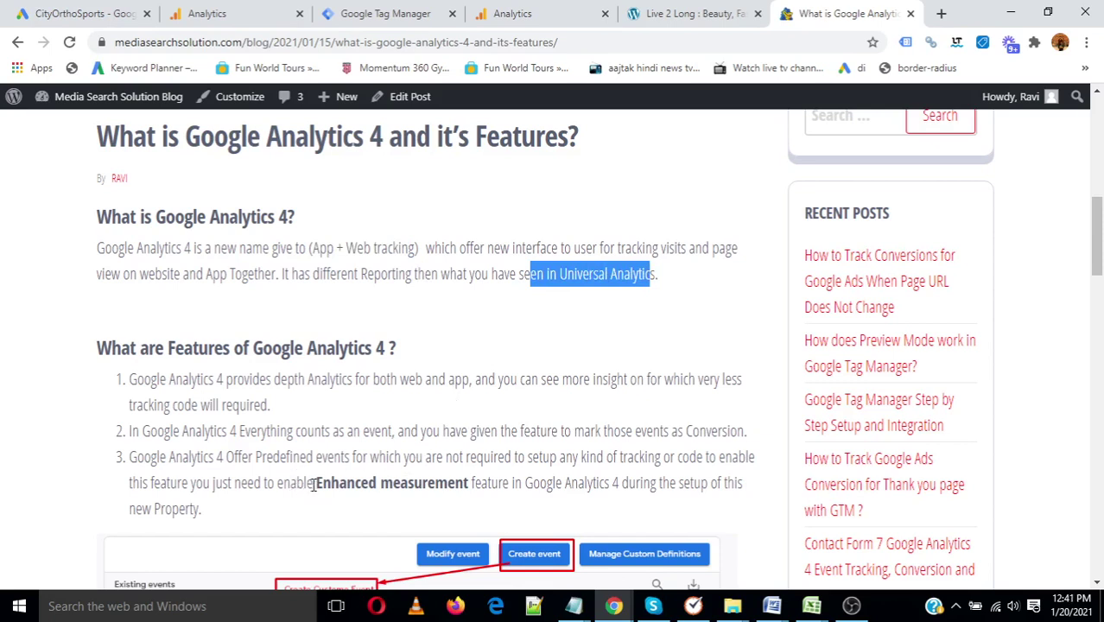
- Review the blog article's Enhanced measurement feature and its list of predefined Google Analytics 4 events
left_click_drag(318, 490, 471, 490)
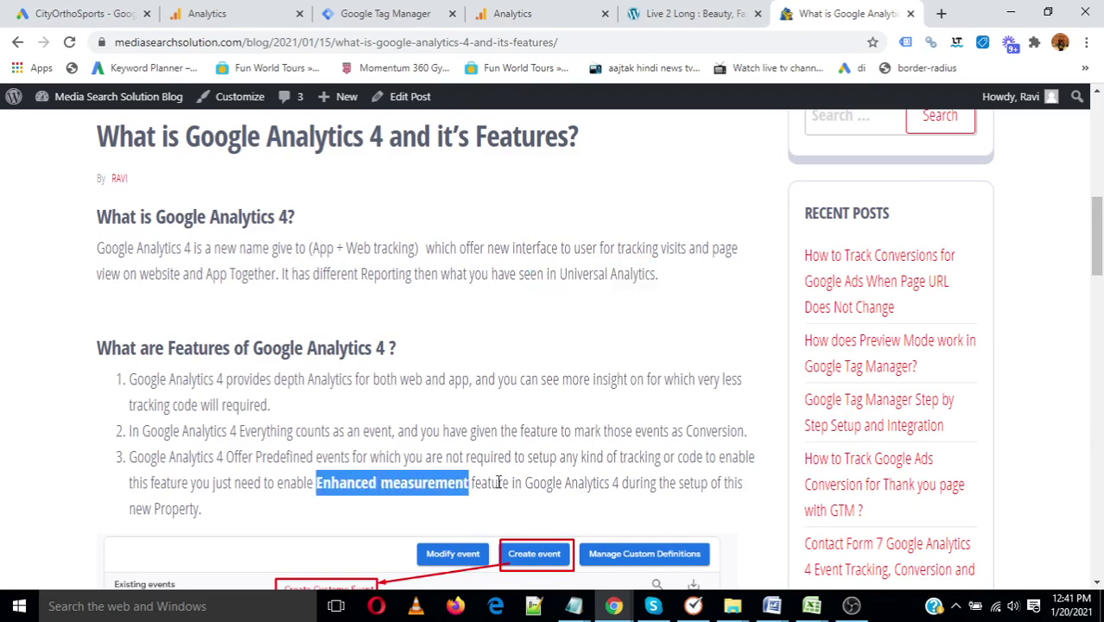
scroll(518, 481, "down", 6)
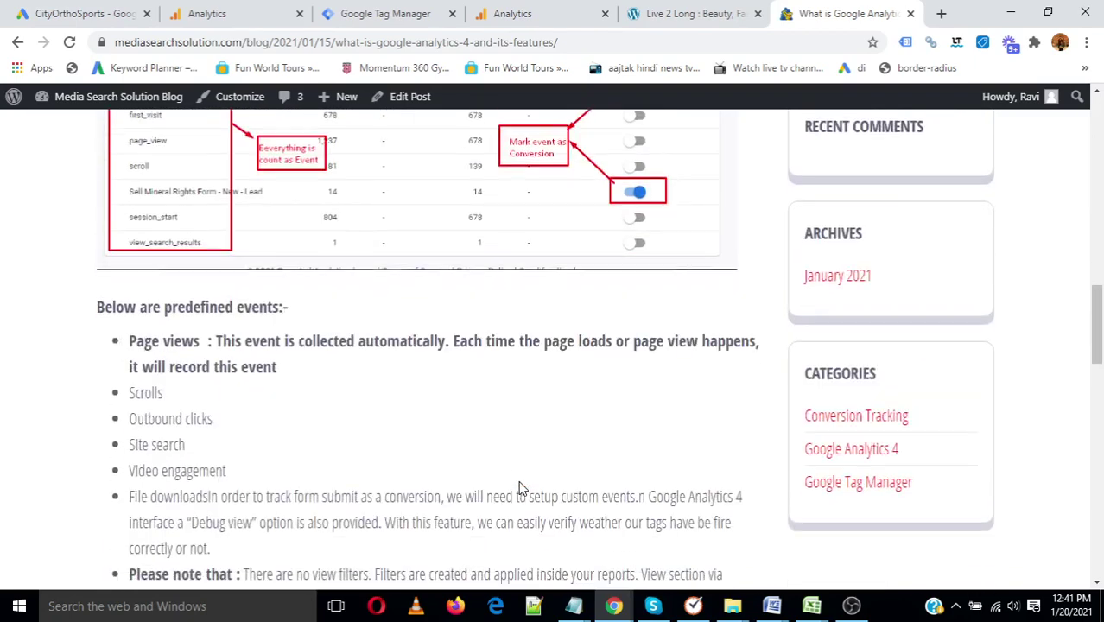
left_click_drag(132, 389, 286, 549)
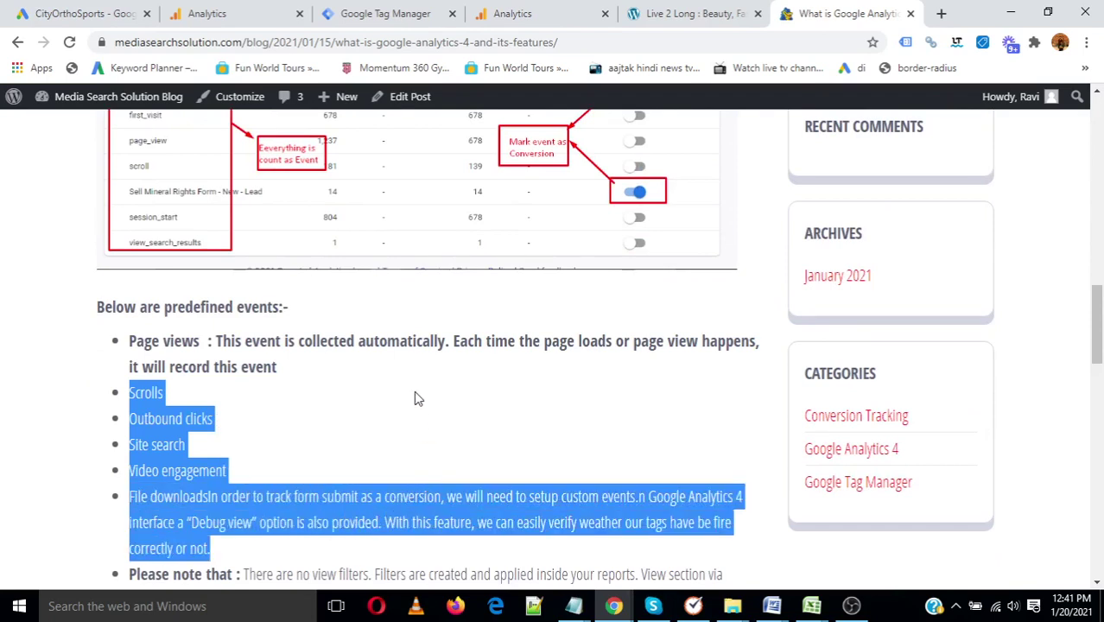
scroll(413, 394, "up", 3)
scroll(421, 404, "up", 10)
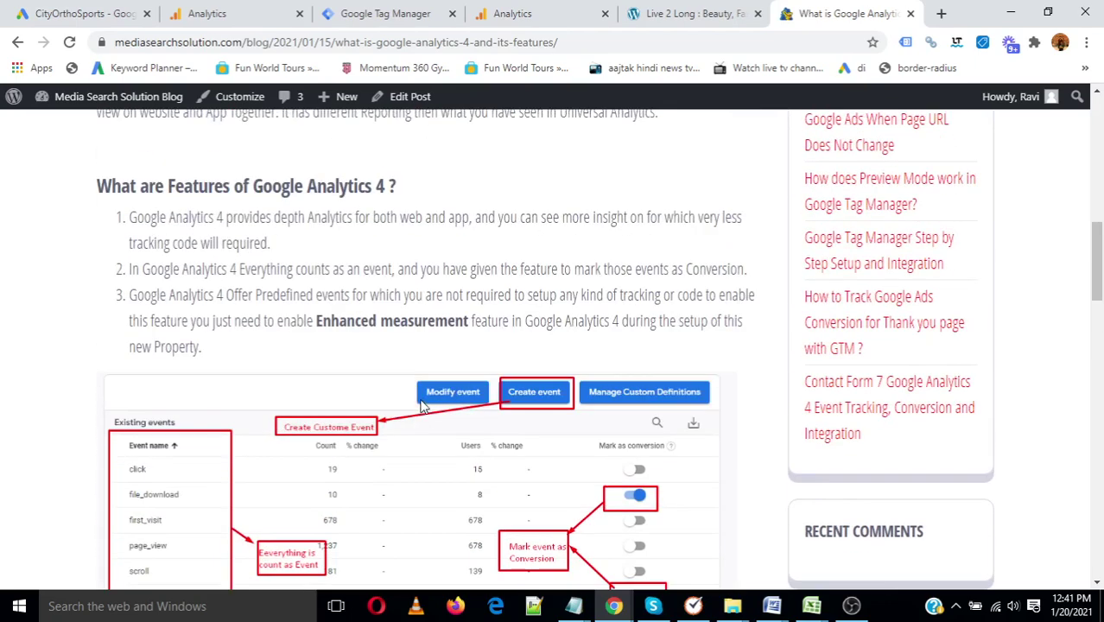
- Switch to the live2long.com property in Google Analytics and start creating a new account from its administration settings
left_click(243, 10)
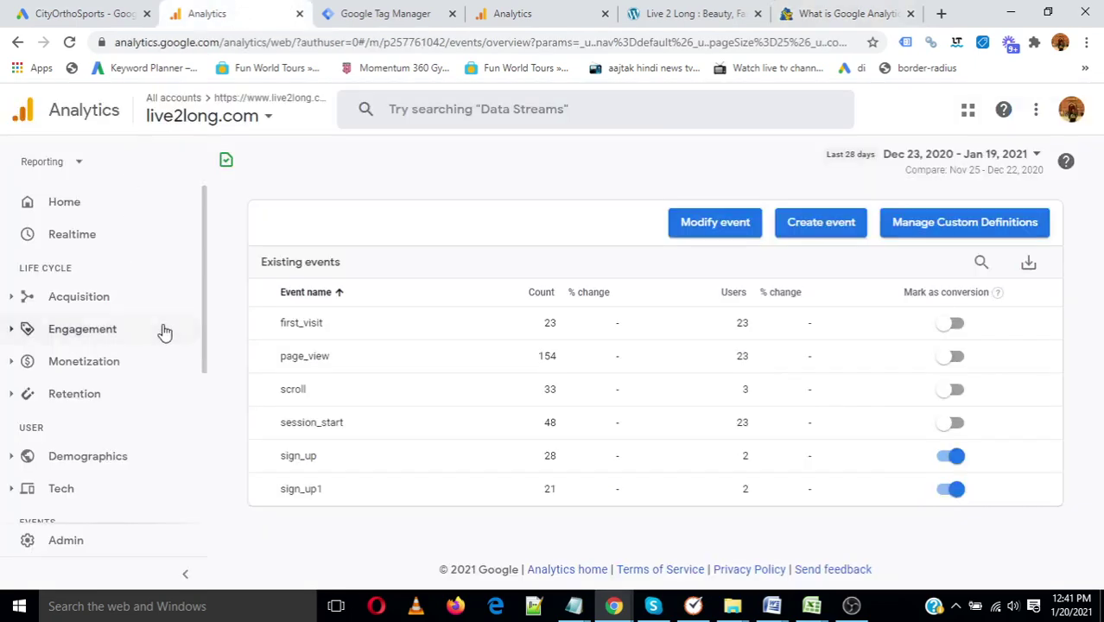
scroll(160, 344, "down", 3)
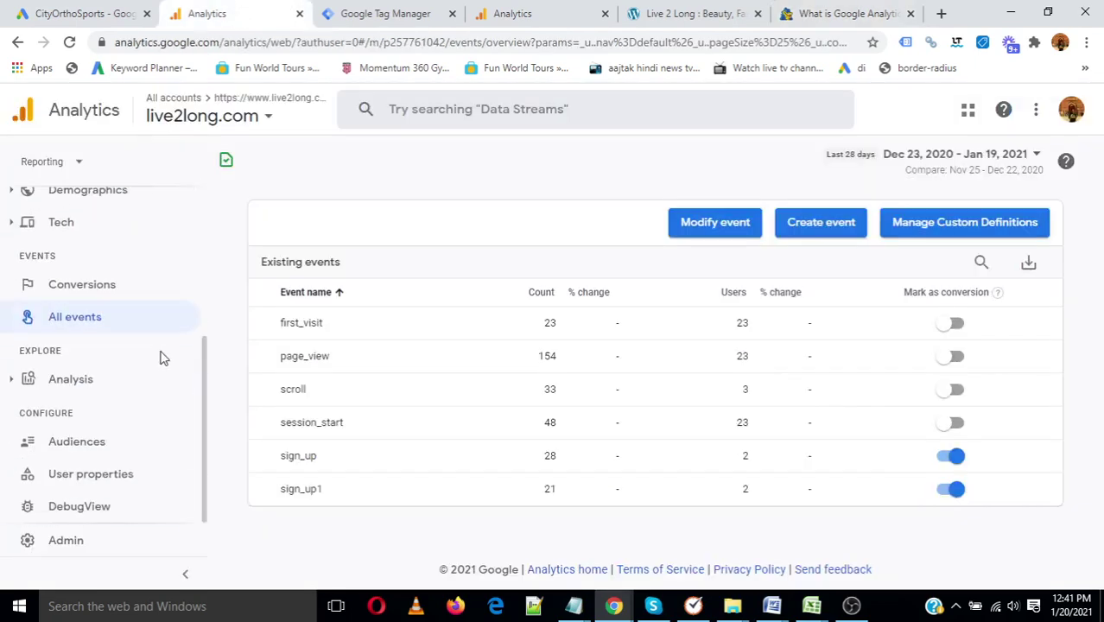
left_click(69, 544)
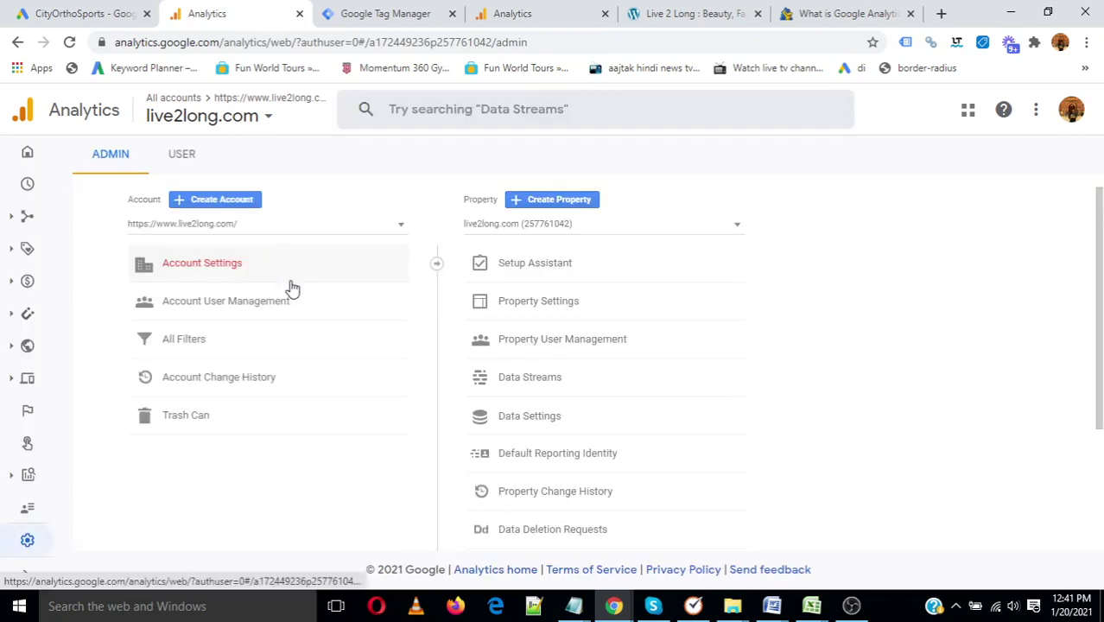
left_click(236, 203)
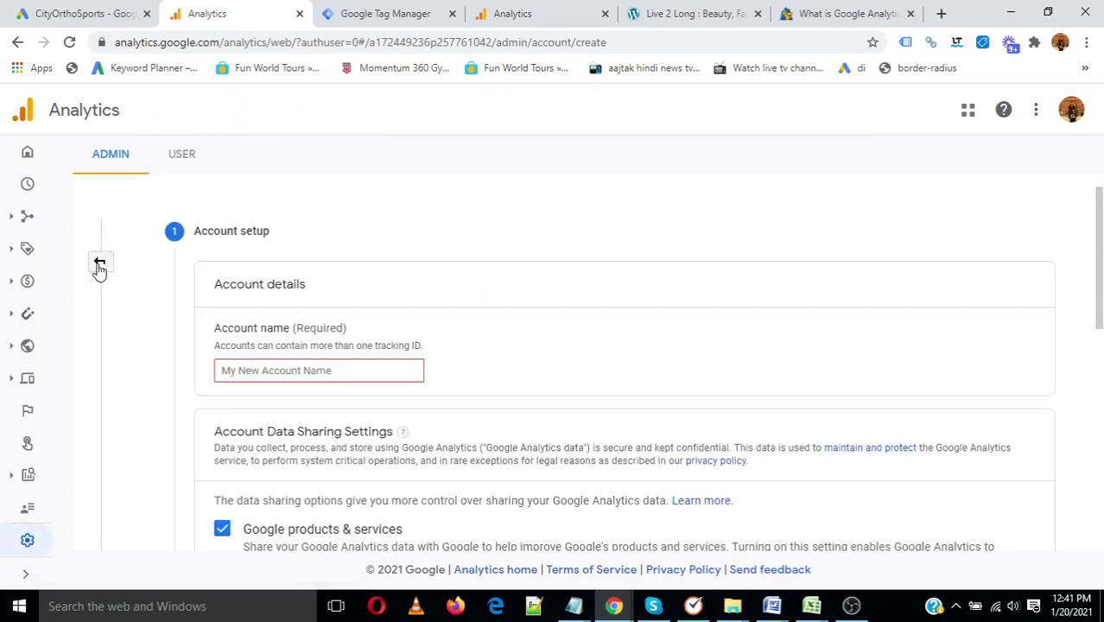
- Name the new account "Test website" and continue to the property setup with the default data sharing settings
left_click(267, 371)
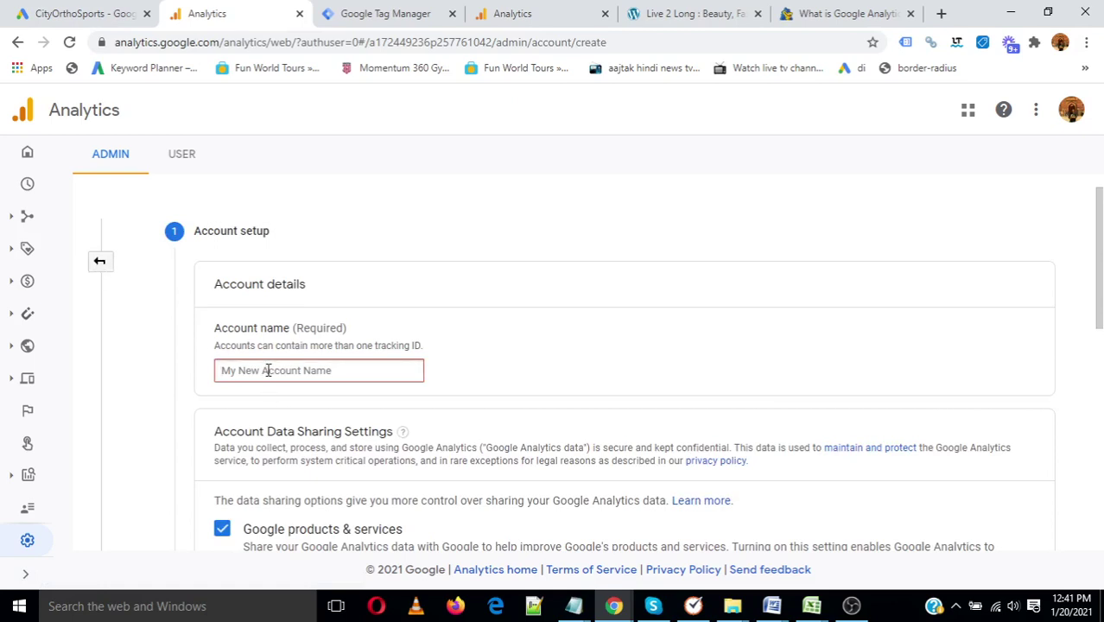
type("Test")
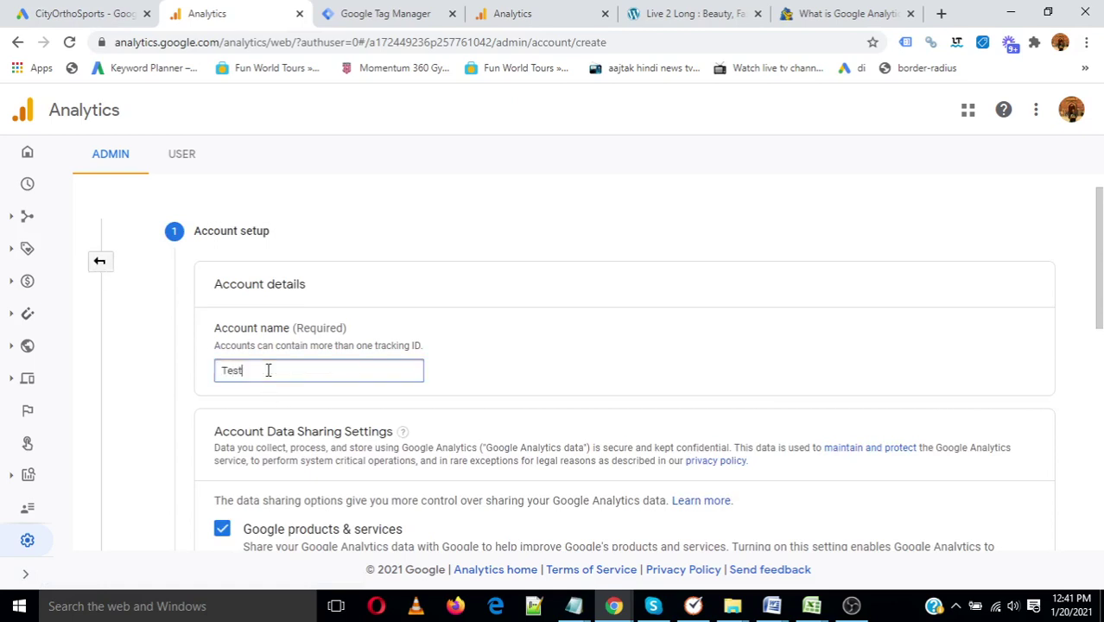
type(" website")
scroll(293, 406, "down", 7)
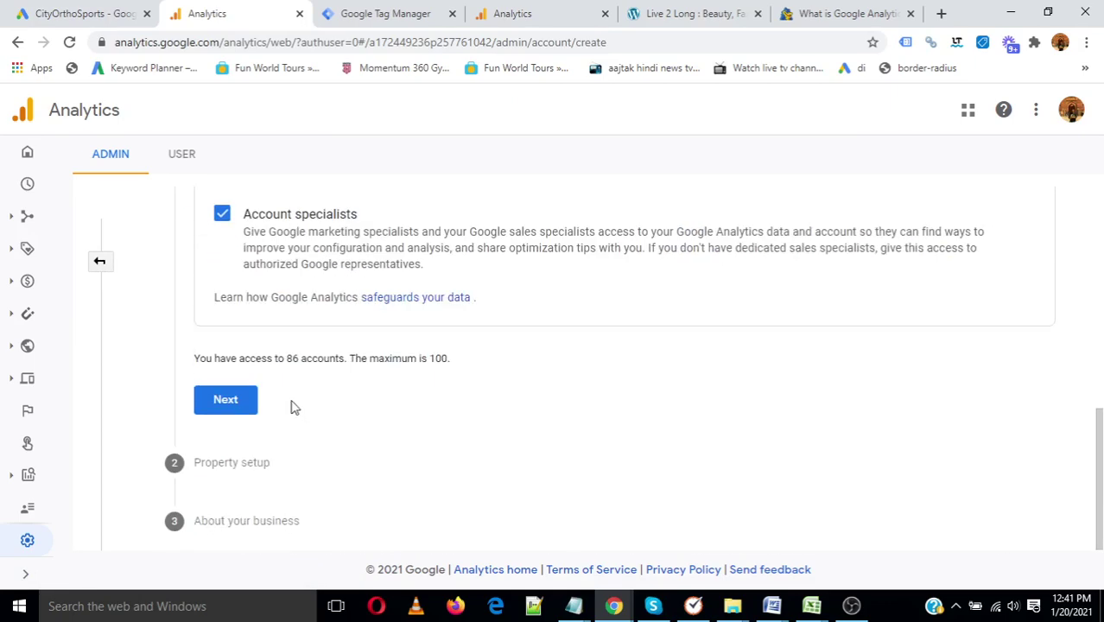
left_click(226, 399)
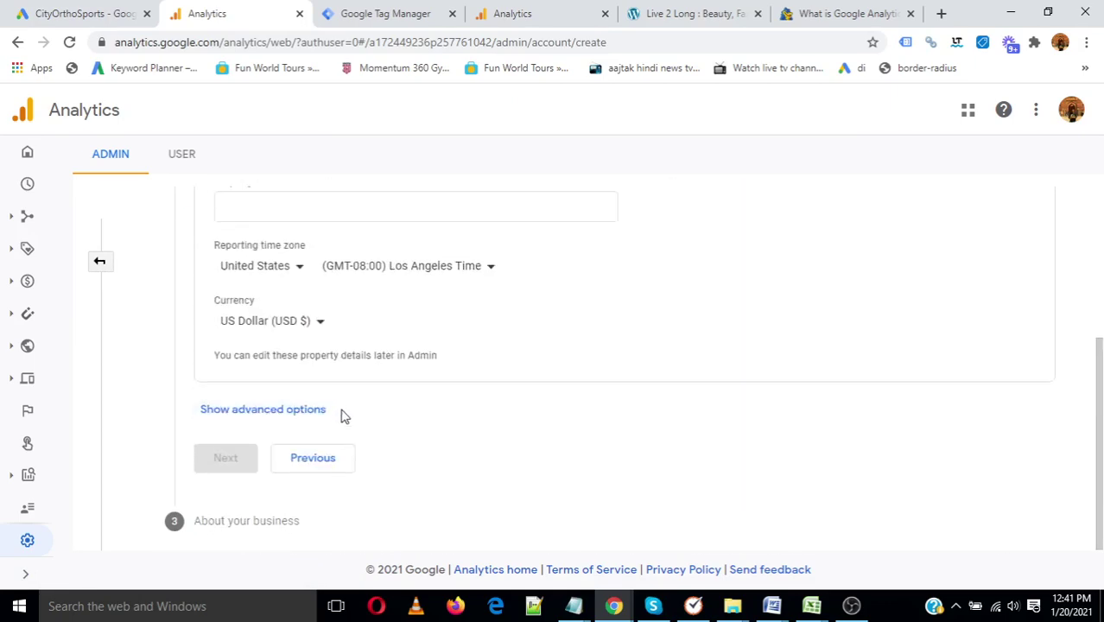
- Name the Google Analytics 4 property "Testing webstie" and set its reporting time zone country to India
scroll(337, 397, "up", 1)
left_click(291, 291)
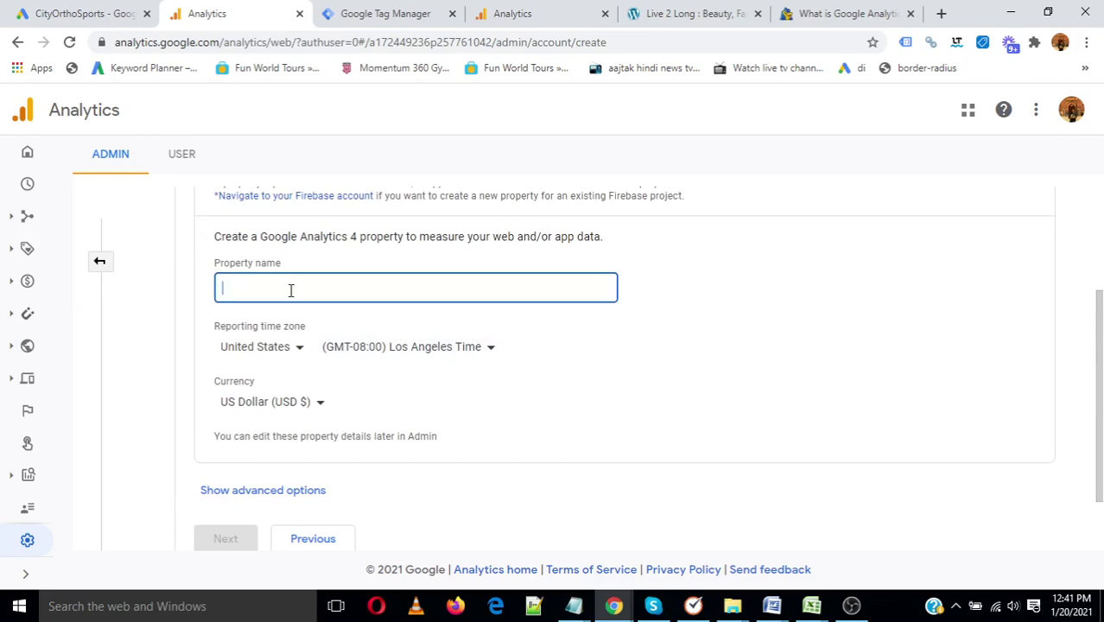
type("Testing")
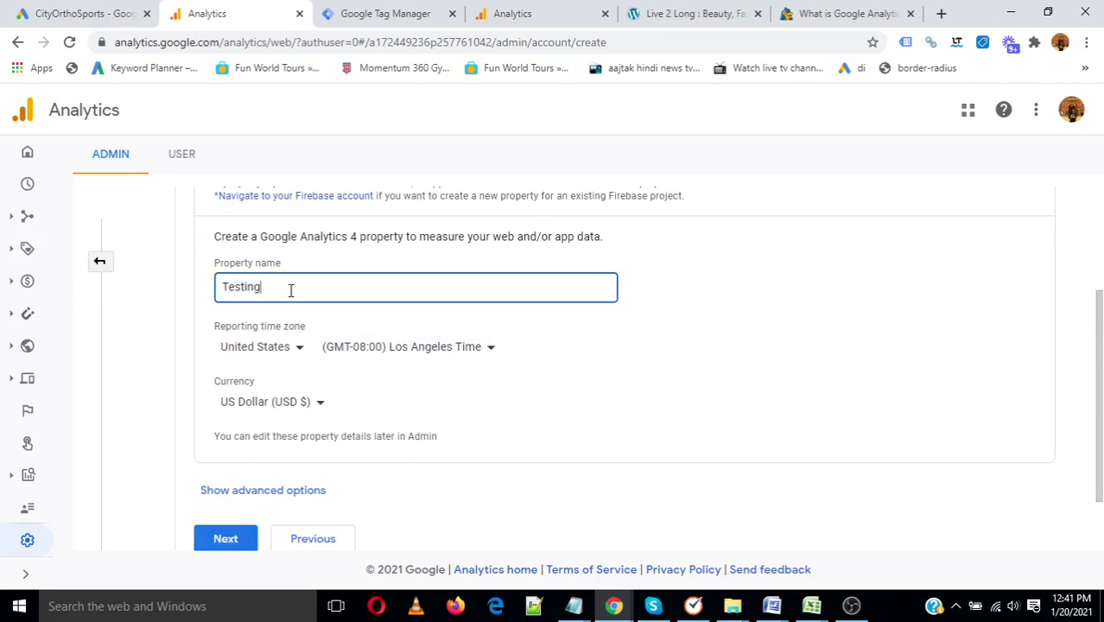
type(" webstie")
left_click(267, 347)
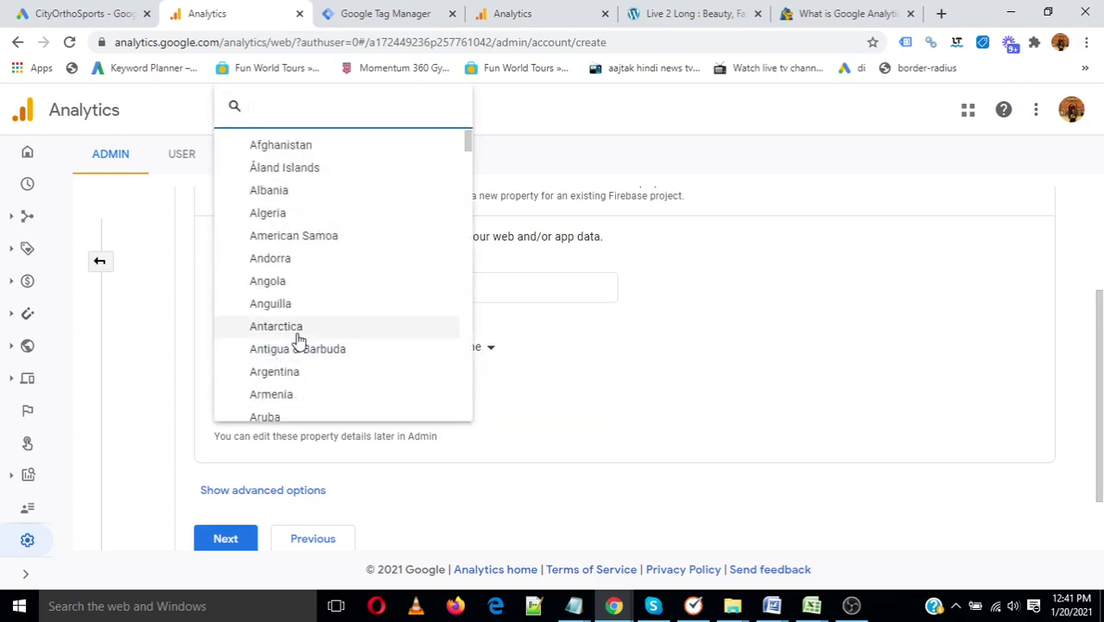
type("in")
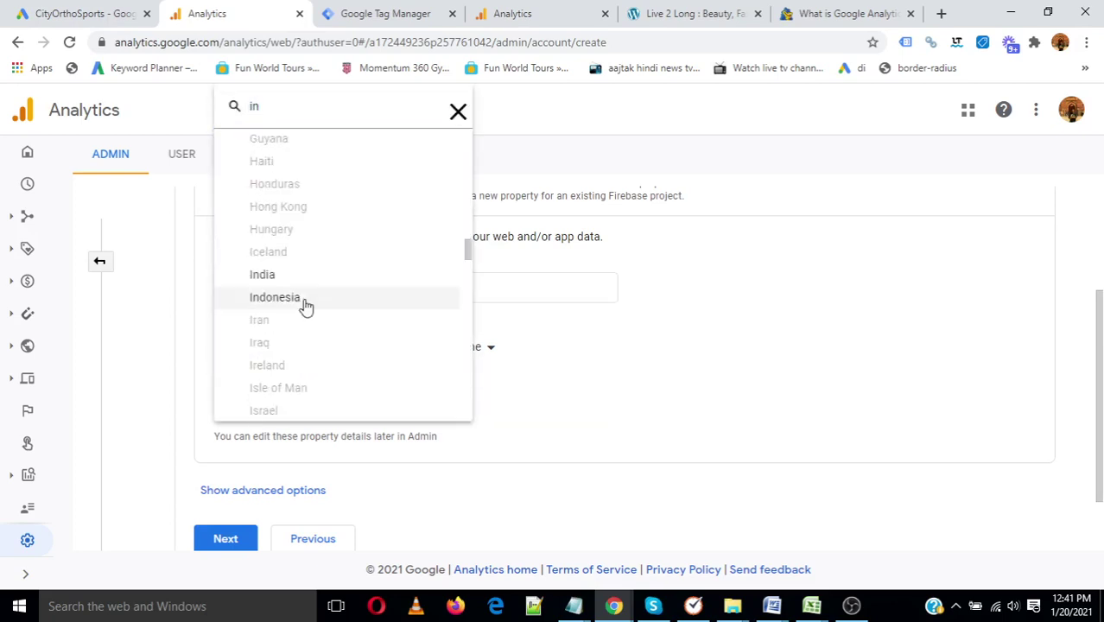
left_click(271, 278)
- Set the property's currency to Indian Rupee (INR ₹) and continue to the business information
left_click(282, 403)
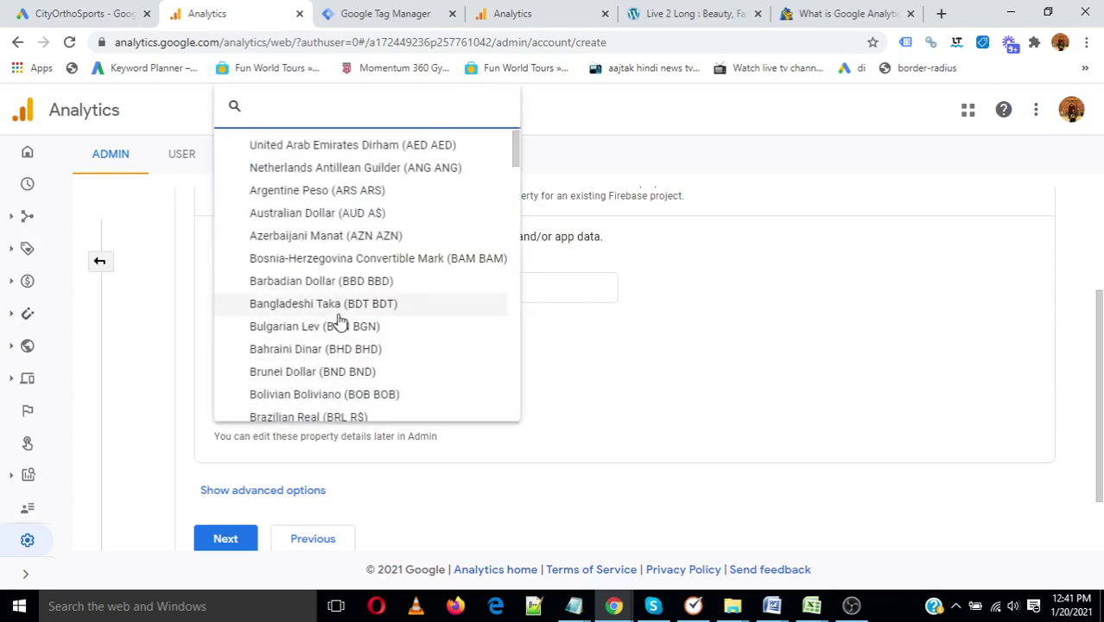
type("i")
scroll(341, 321, "down", 10)
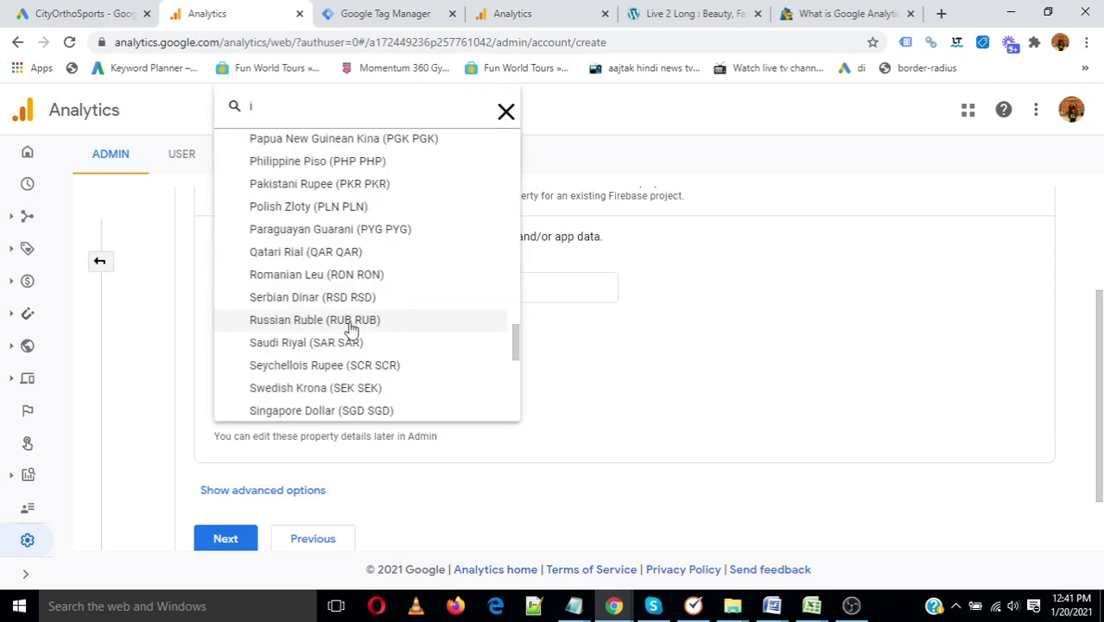
scroll(354, 328, "down", 4)
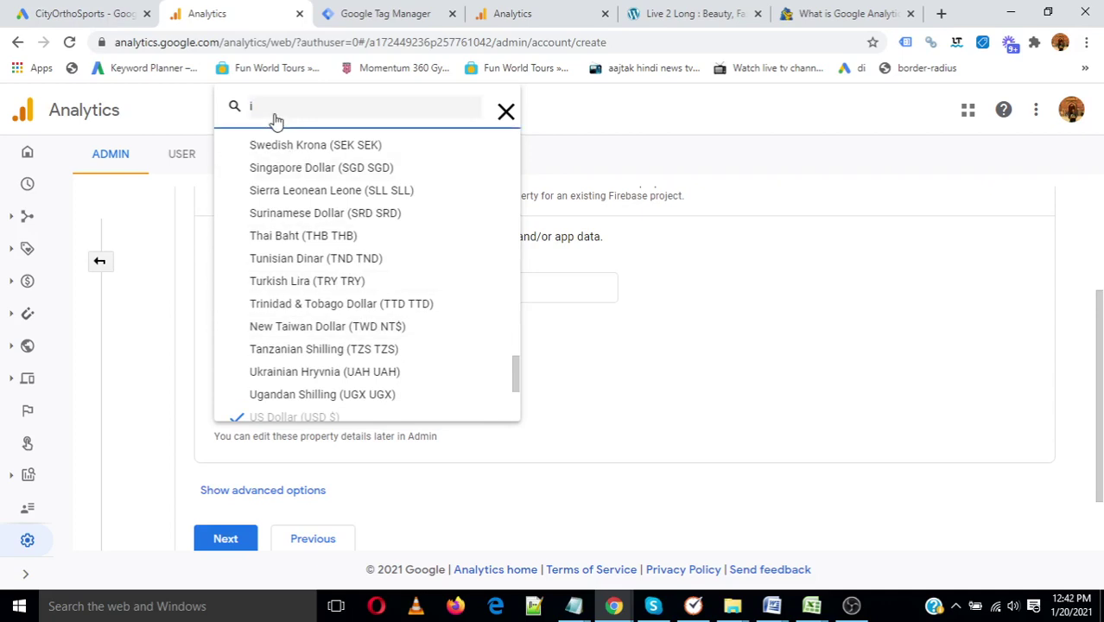
type("nr")
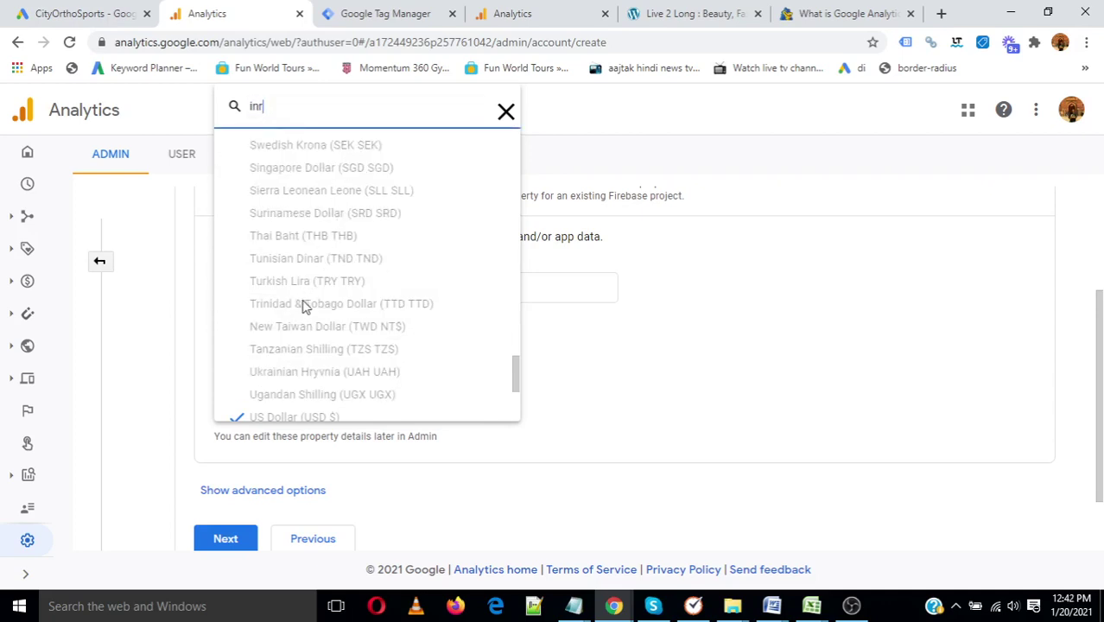
scroll(350, 306, "down", 2)
scroll(341, 298, "up", 10)
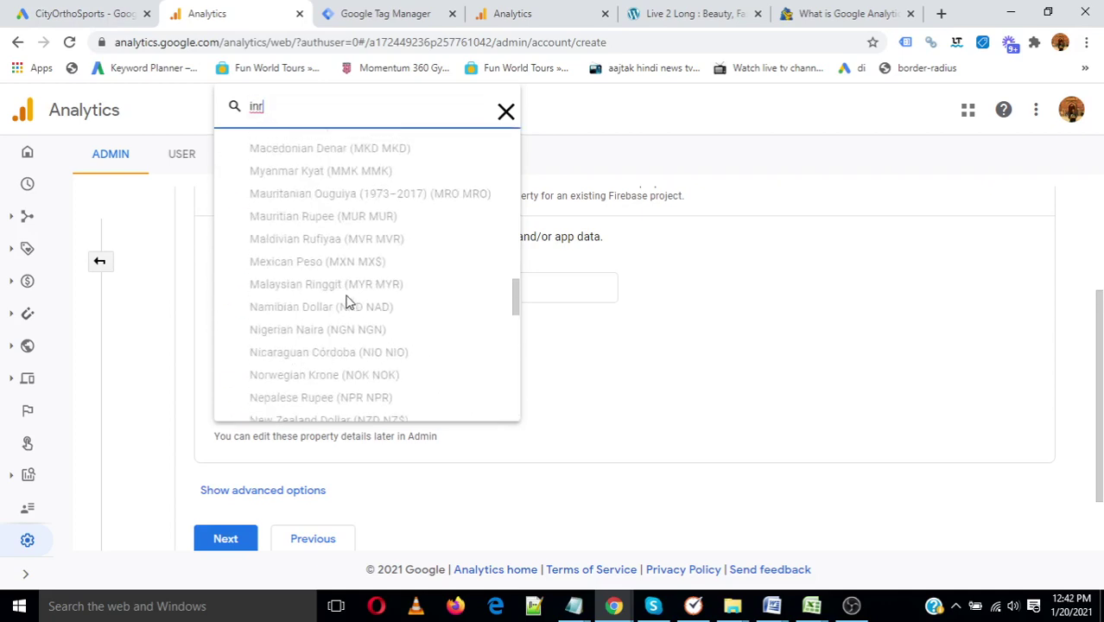
scroll(345, 303, "up", 15)
scroll(348, 303, "down", 10)
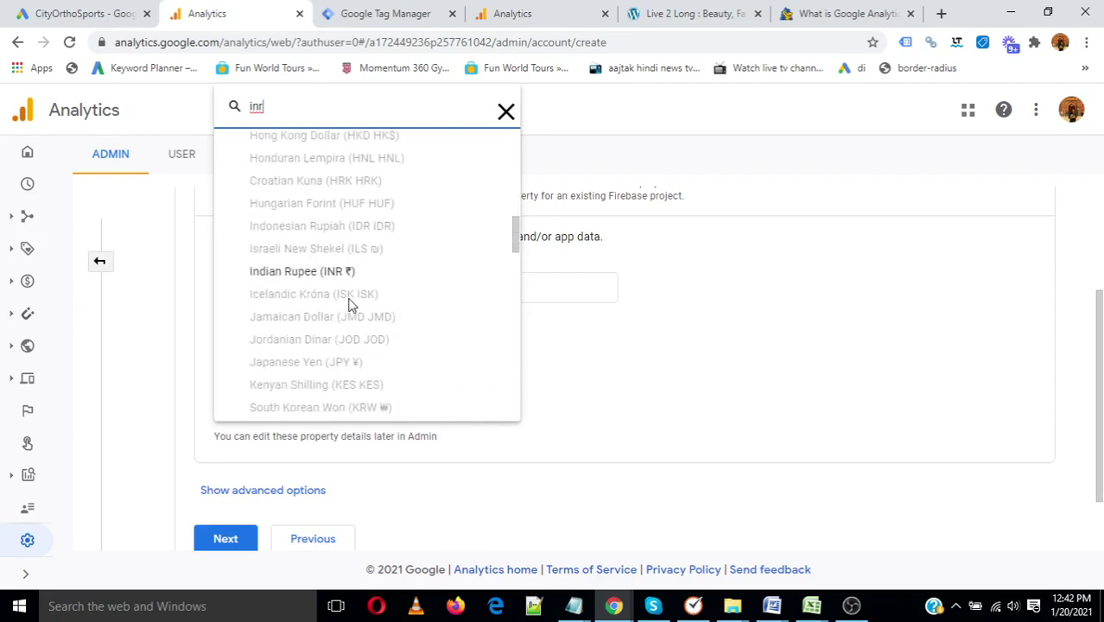
left_click(340, 272)
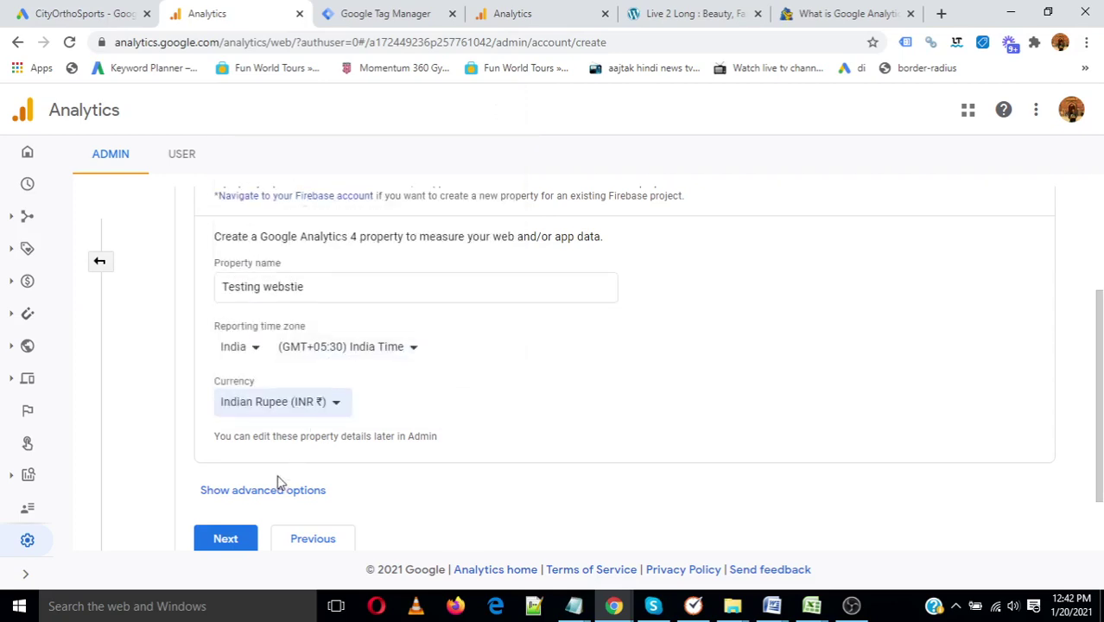
scroll(259, 479, "down", 1)
left_click(227, 462)
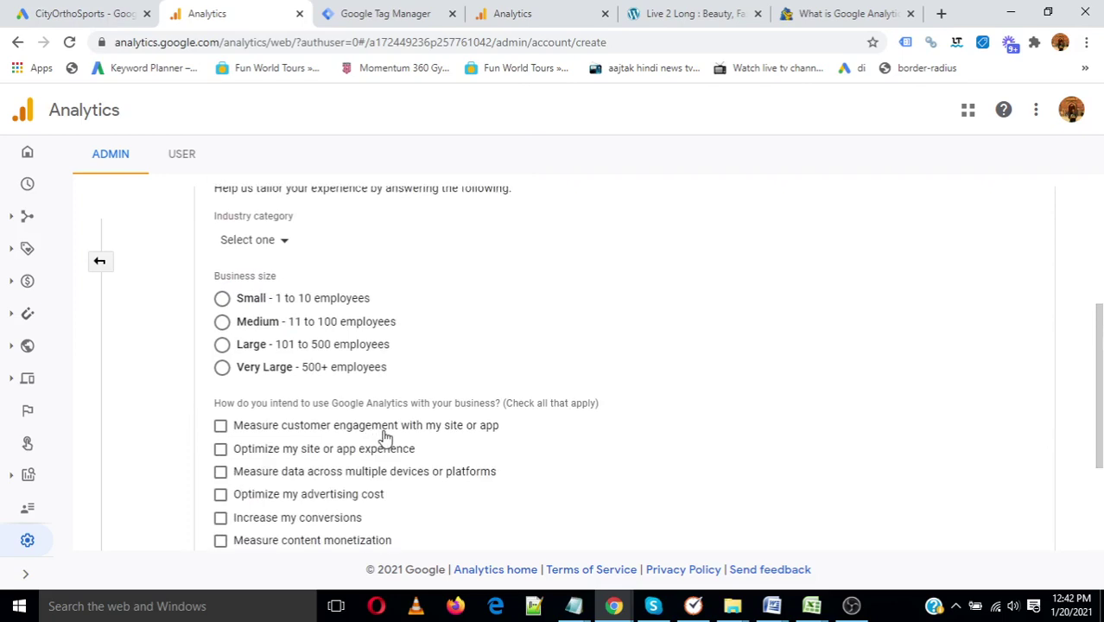
- Describe the business as Small with 1 to 10 employees in the Finance industry category, and submit the account for creation
left_click(222, 297)
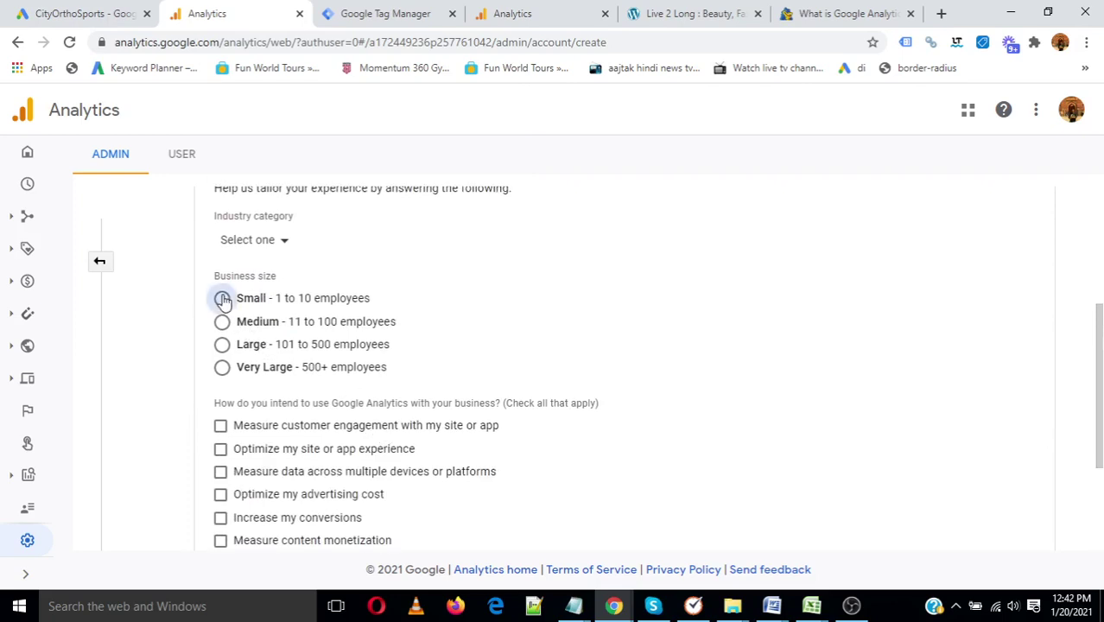
left_click(260, 244)
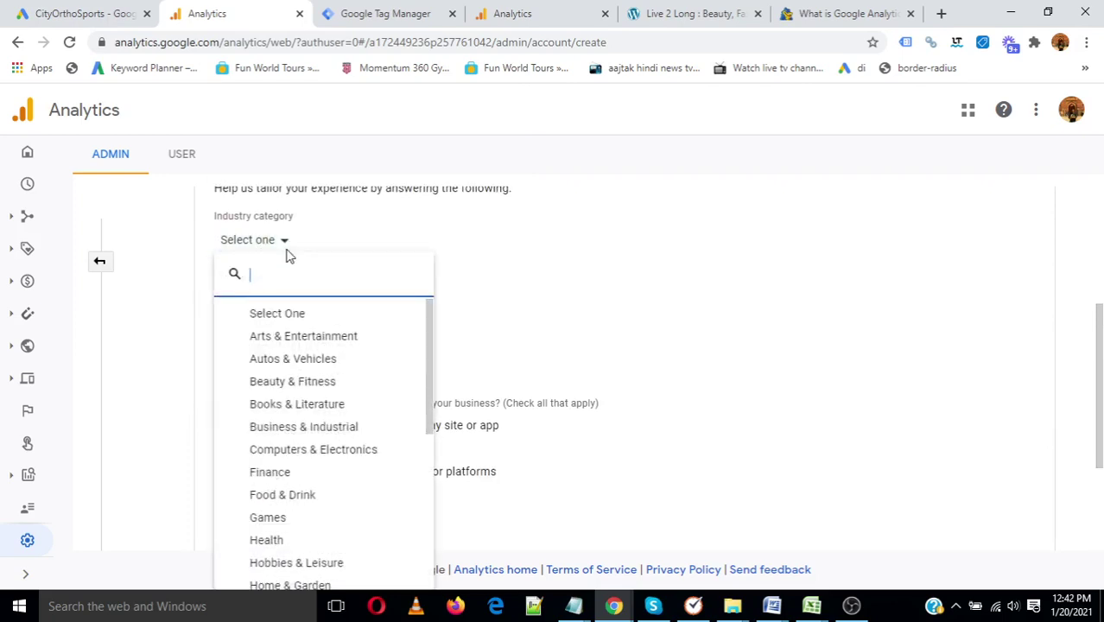
left_click(278, 479)
scroll(377, 434, "down", 2)
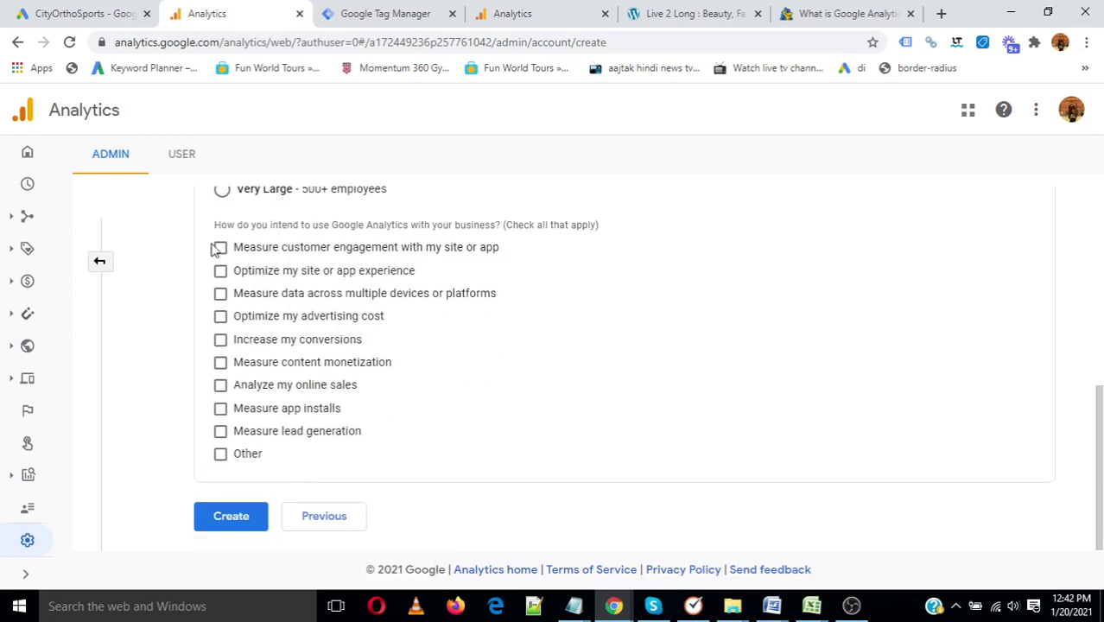
left_click(227, 517)
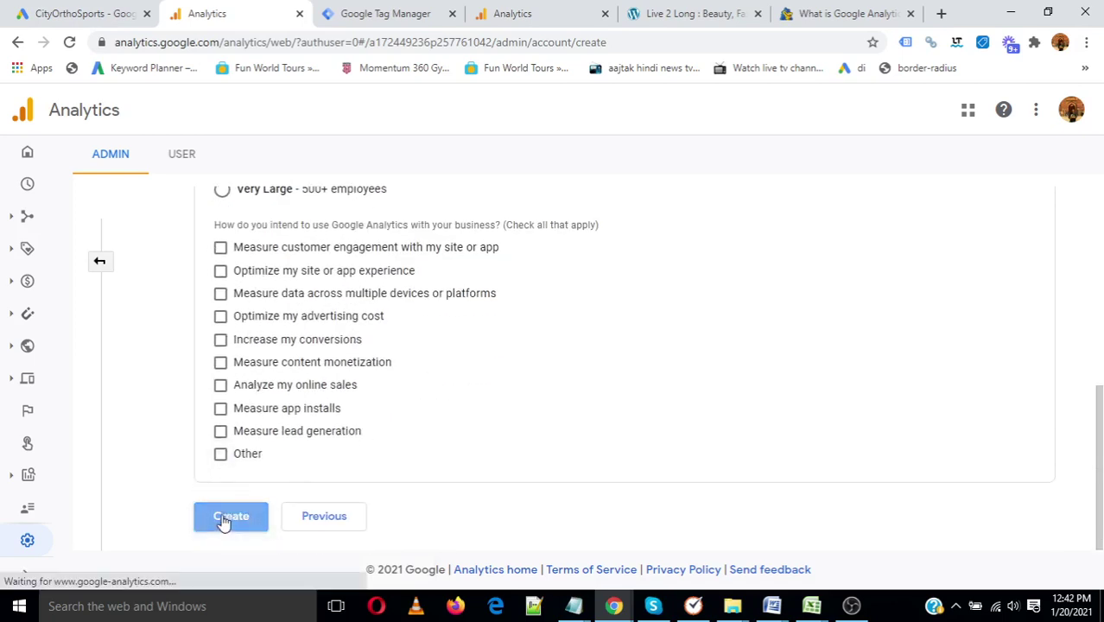
- Accept the terms of service, including the GDPR Data Processing Terms and the Measurement Controller-Controller Data Protection Terms
left_click(357, 400)
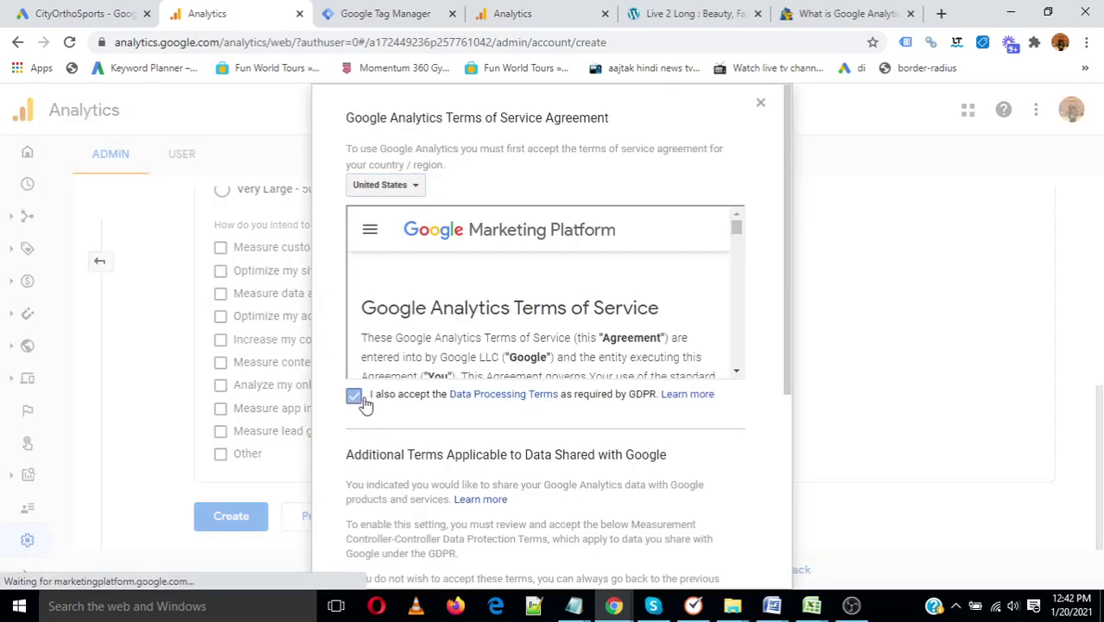
scroll(505, 367, "down", 10)
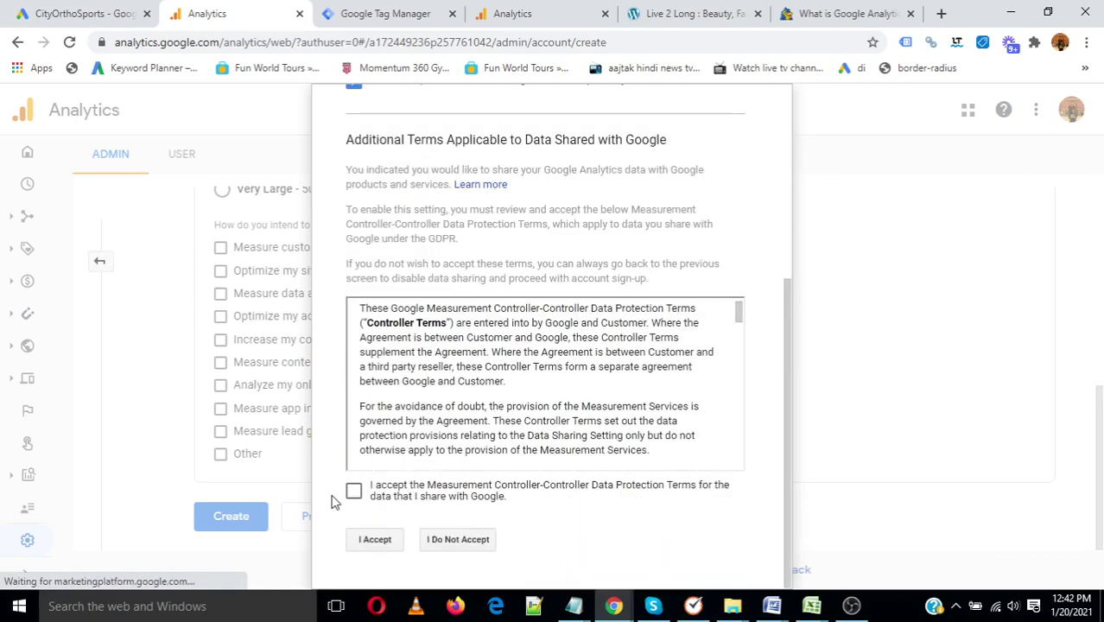
left_click(354, 490)
left_click(370, 541)
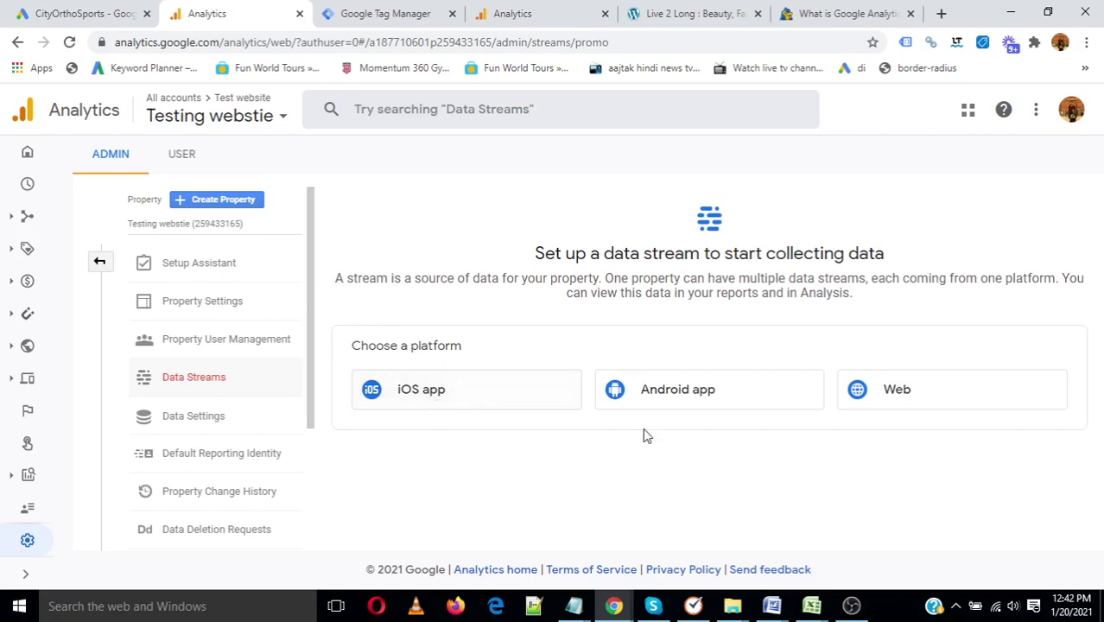
left_click(953, 403)
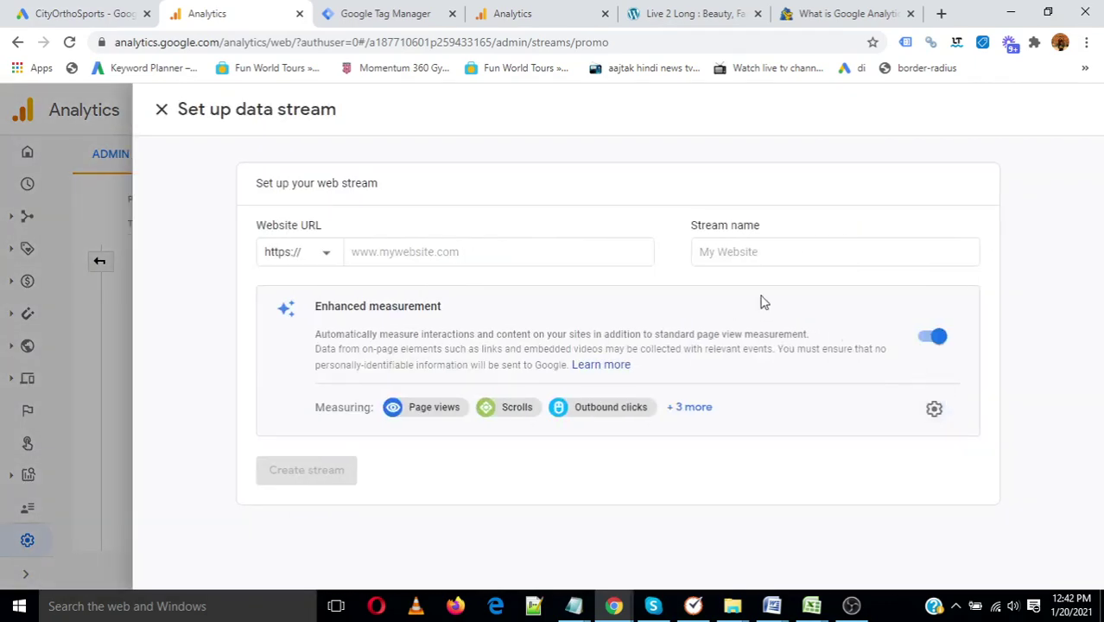
left_click(430, 252)
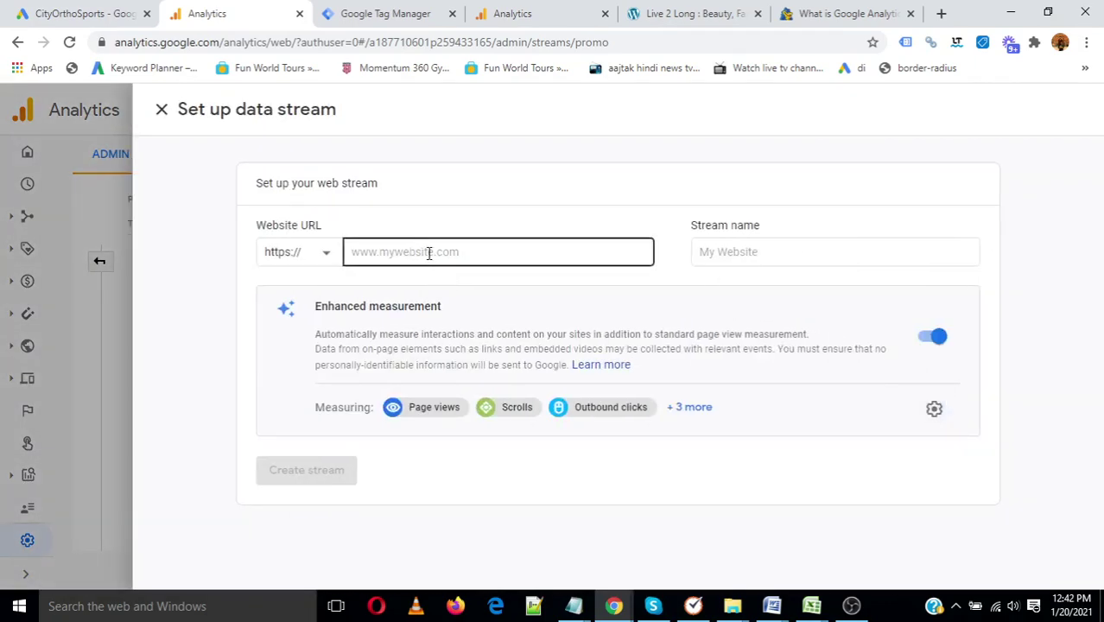
left_click(430, 253)
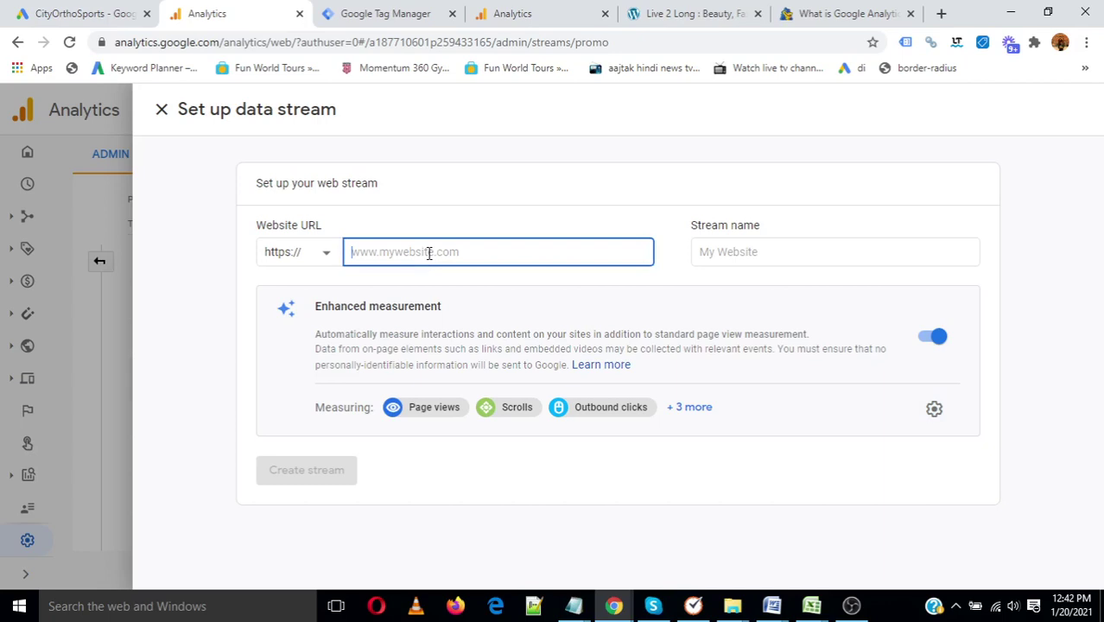
type("live2long.com/test")
left_click(740, 253)
type("tset")
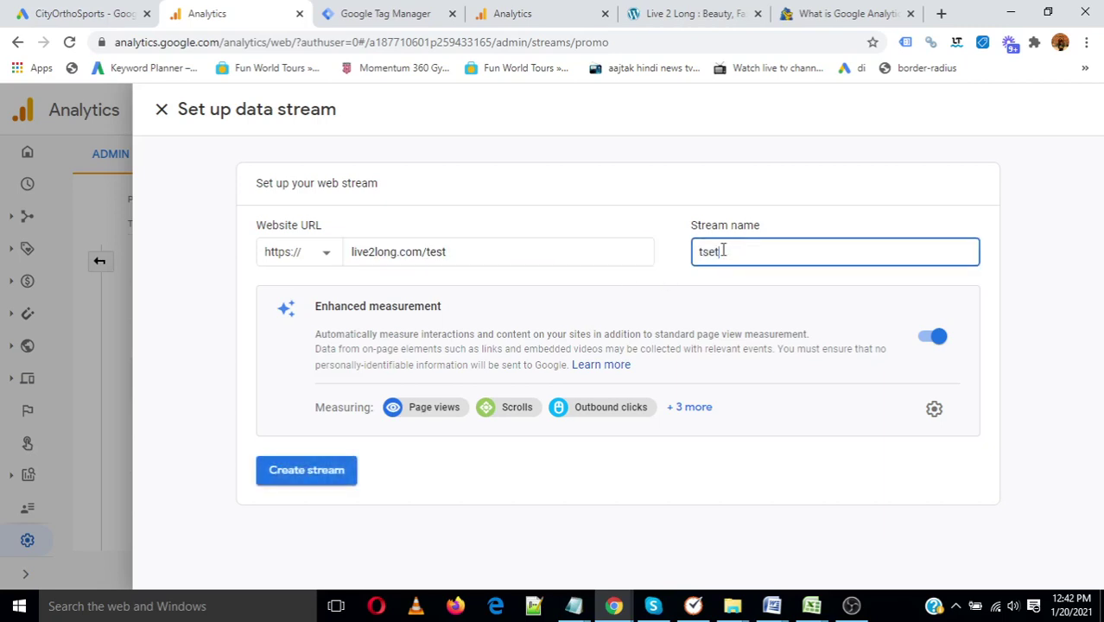
left_click_drag(723, 250, 656, 248)
type("Test")
- Expand the enhanced measurement list and open its settings to review the page views, scrolls and other event options
left_click_drag(328, 301, 416, 304)
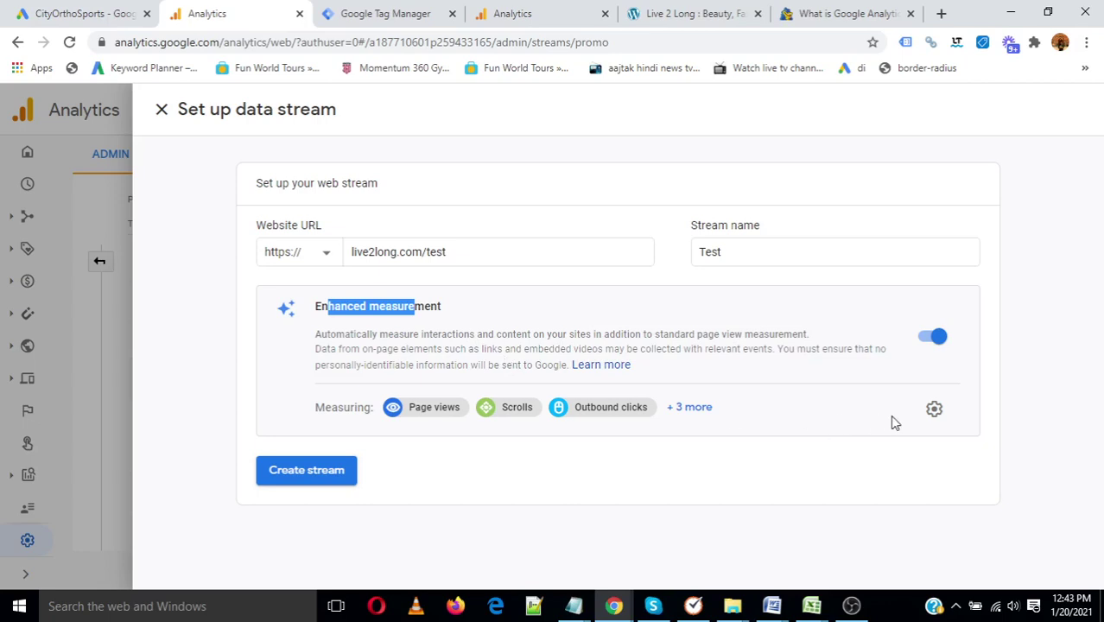
left_click(690, 408)
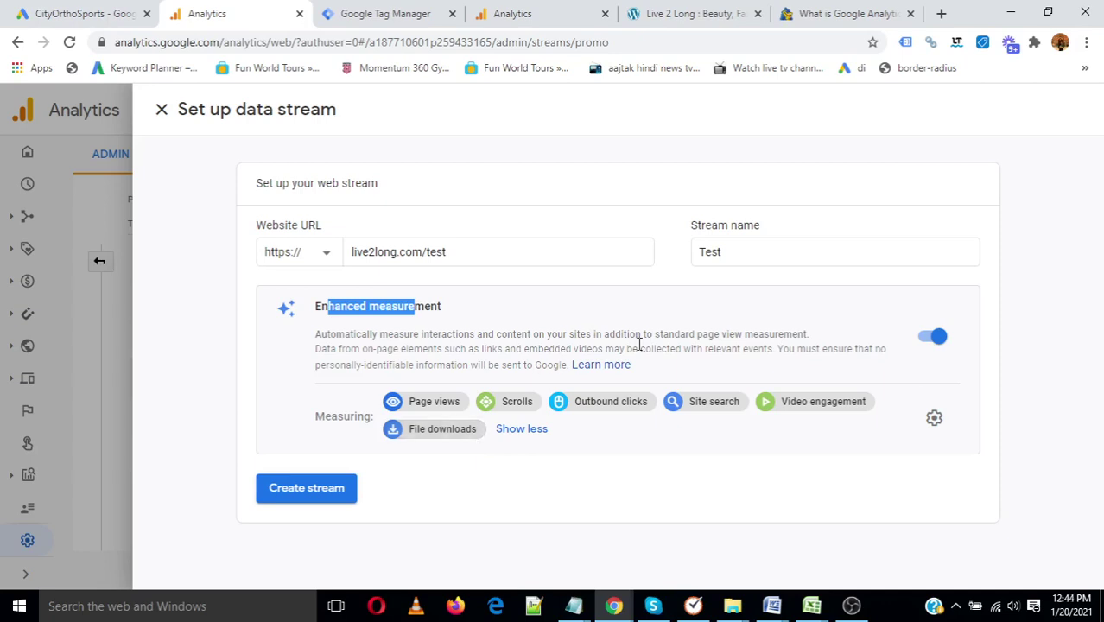
left_click(934, 420)
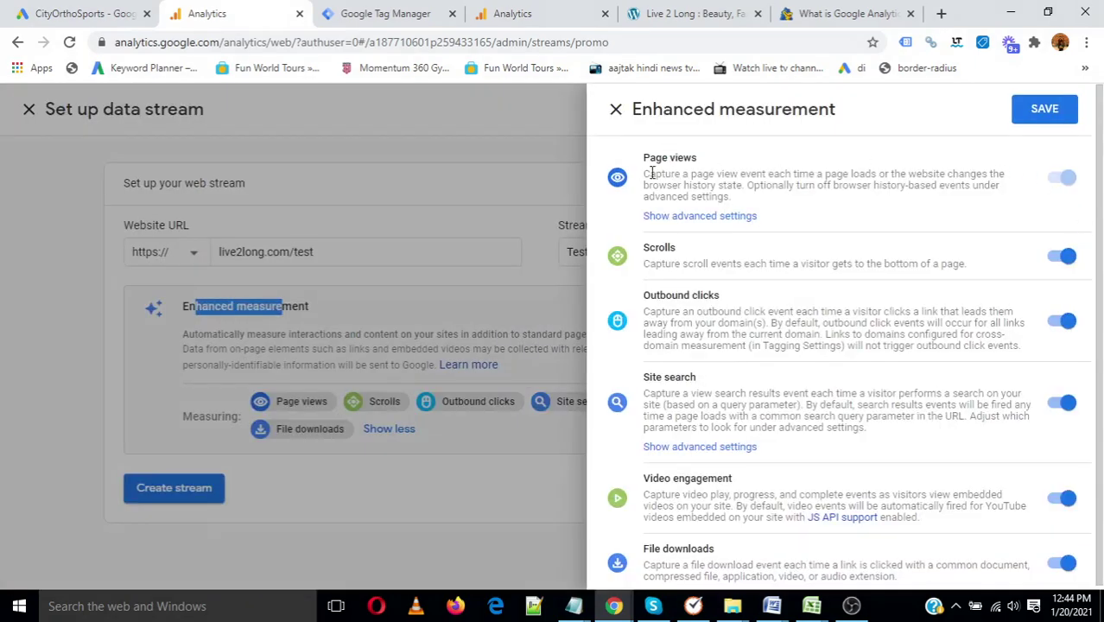
left_click_drag(655, 158, 1051, 183)
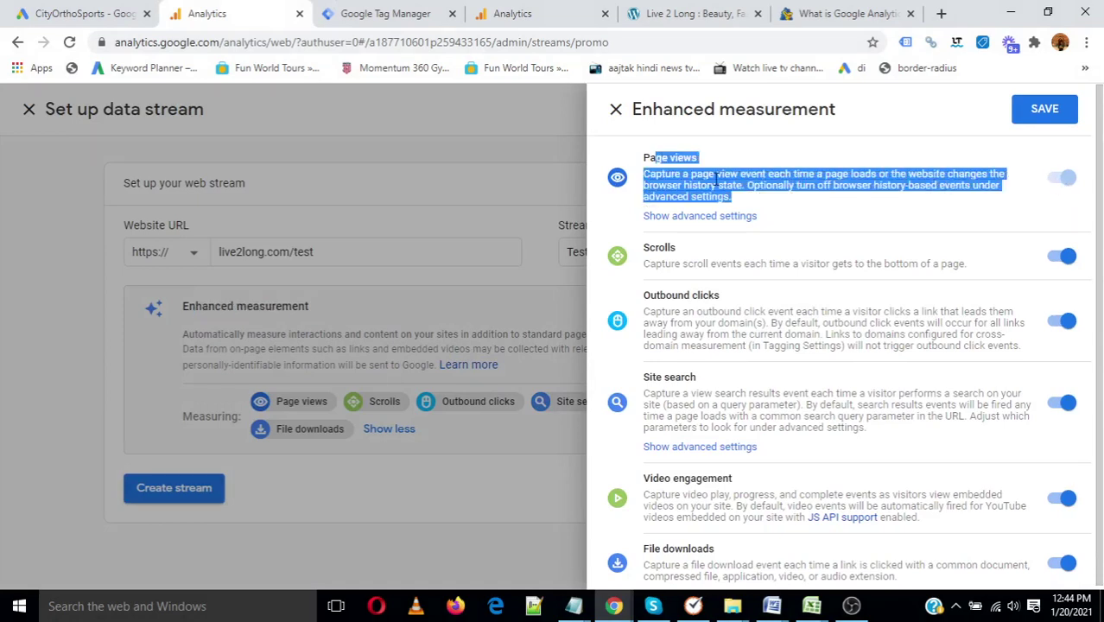
left_click(716, 179)
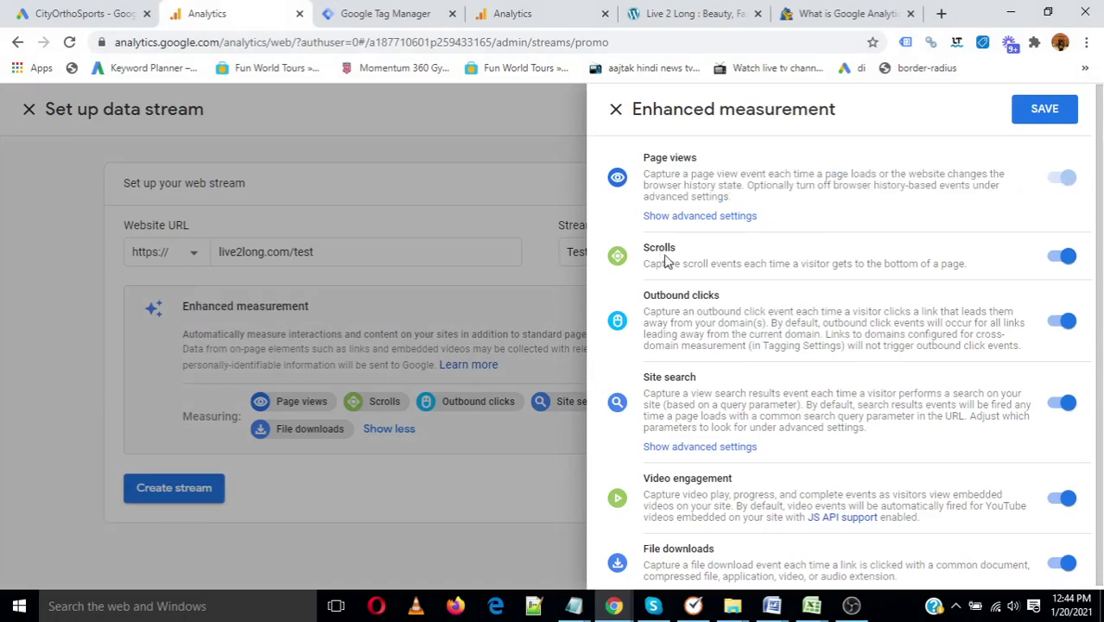
scroll(735, 458, "down", 1)
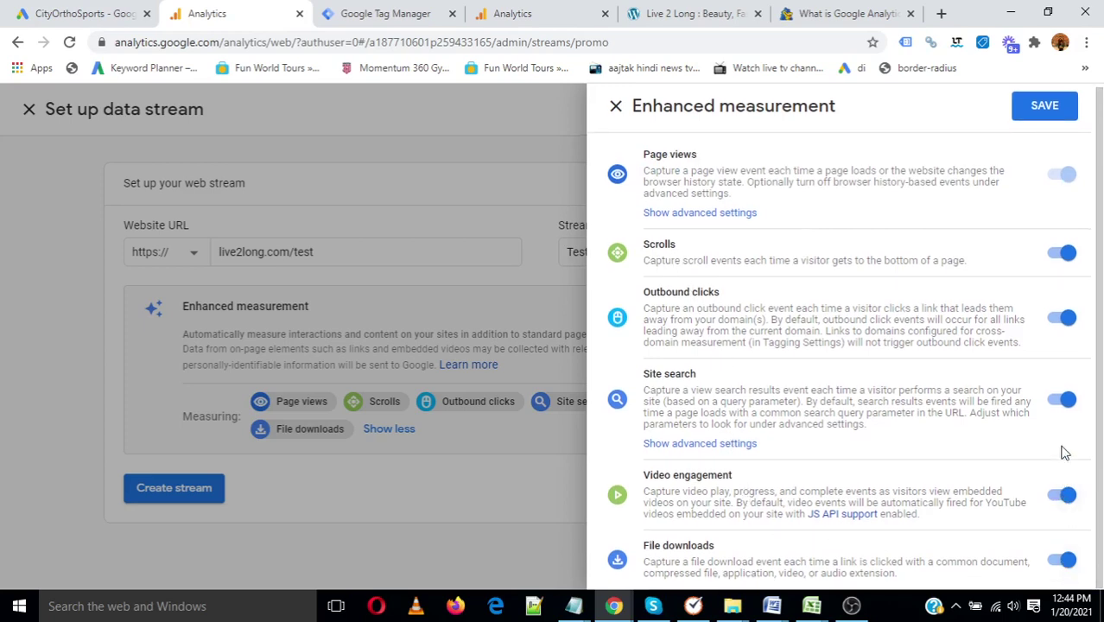
- Turn Site search measurement off and back on, and close the enhanced measurement settings without saving
left_click(1058, 408)
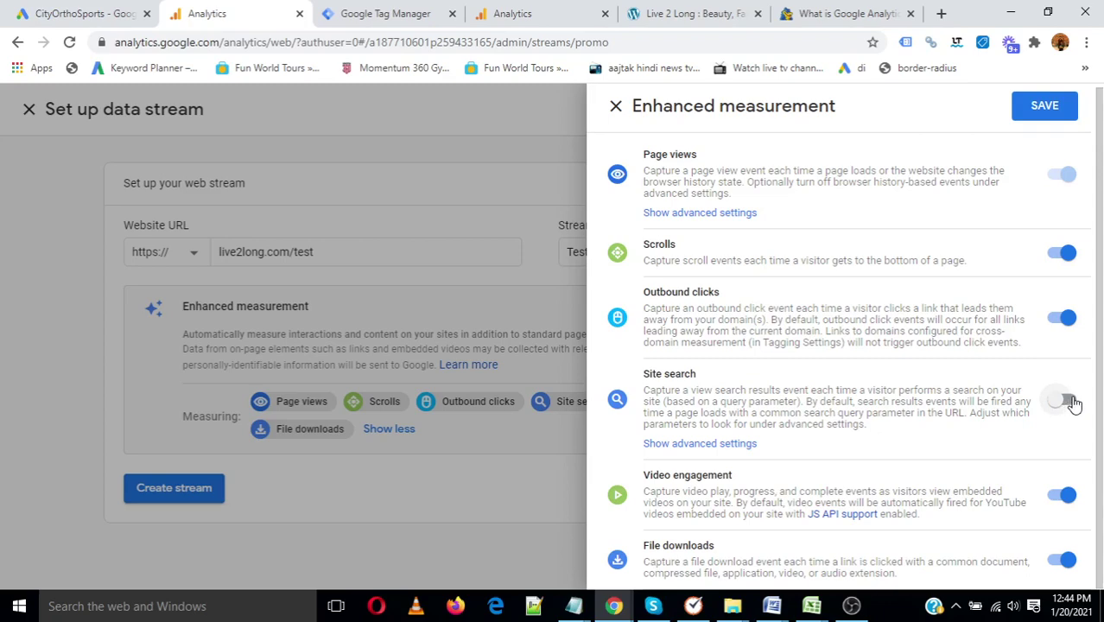
left_click(1069, 404)
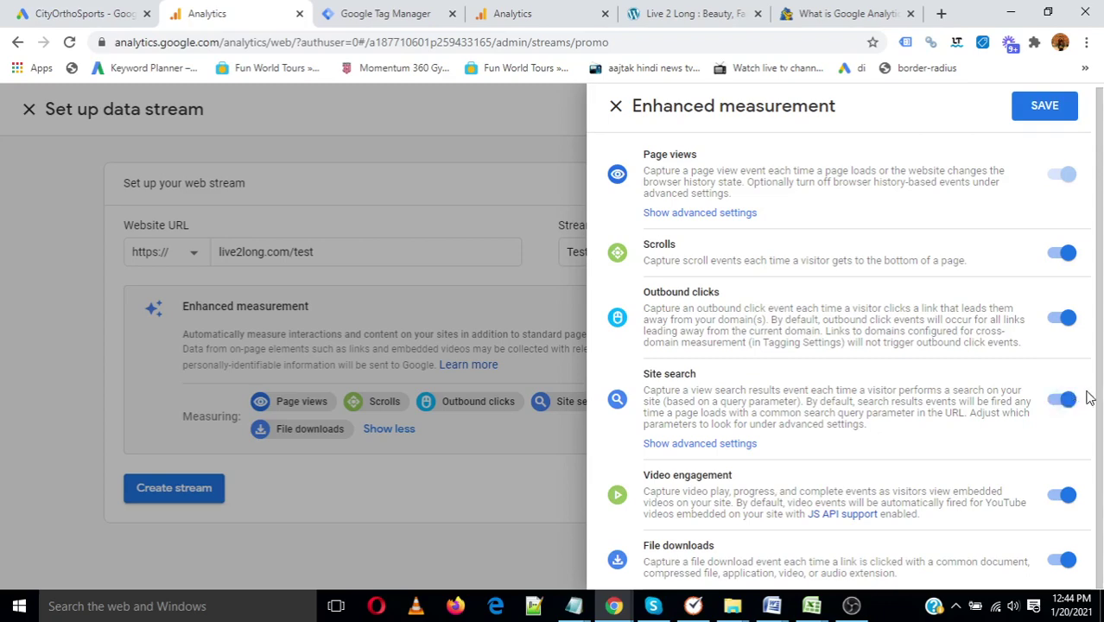
left_click(616, 107)
left_click(533, 248)
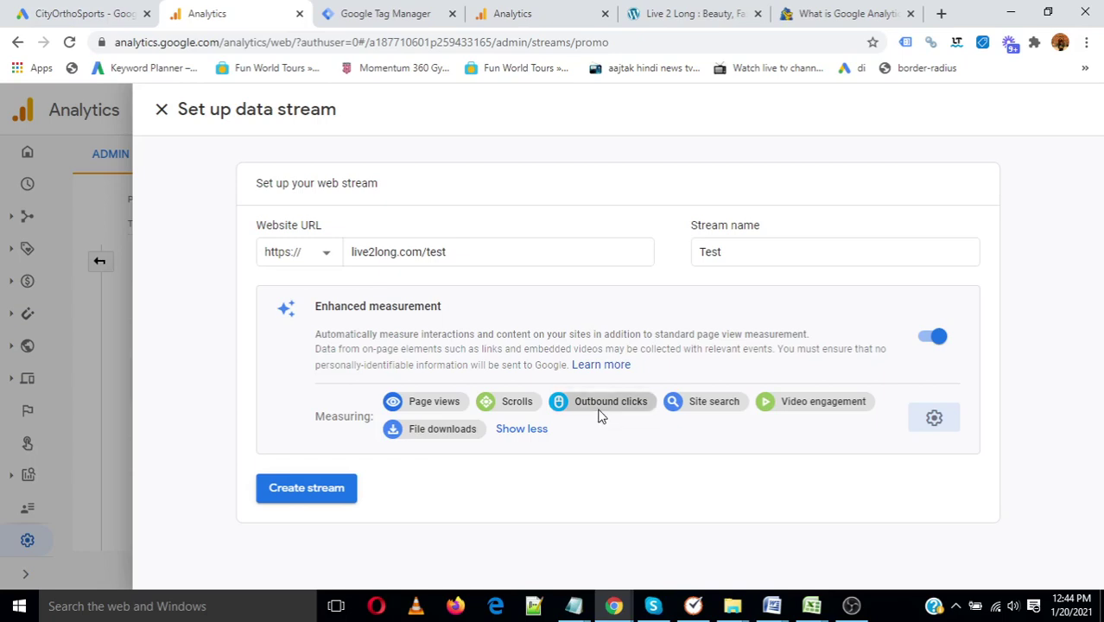
- Create the web stream and highlight its measurement ID in the stream details
left_click(330, 498)
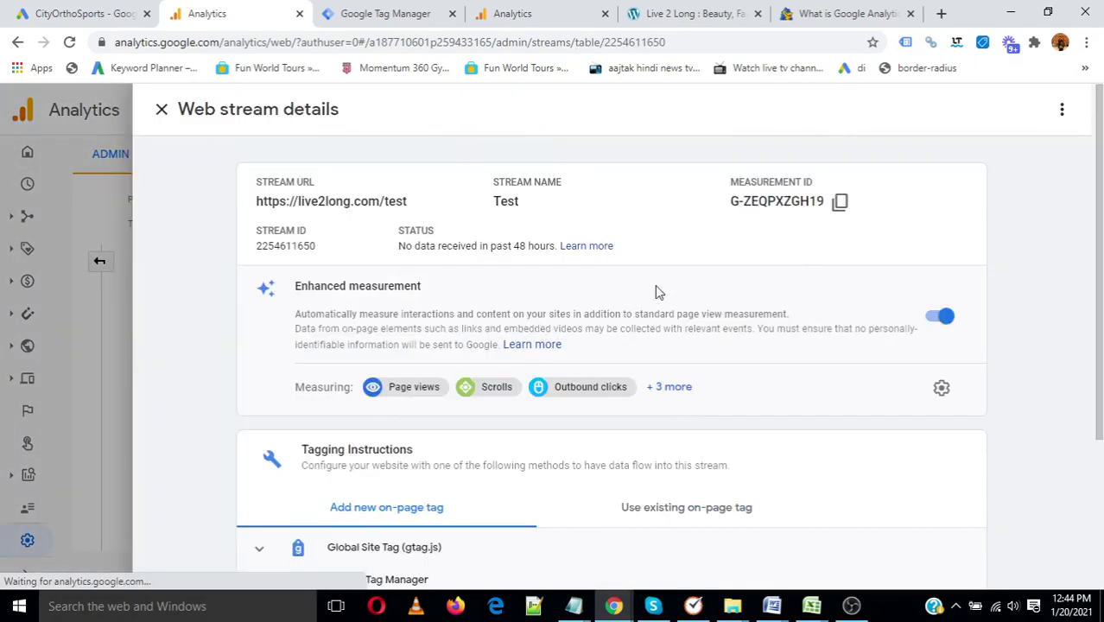
double_click(764, 203)
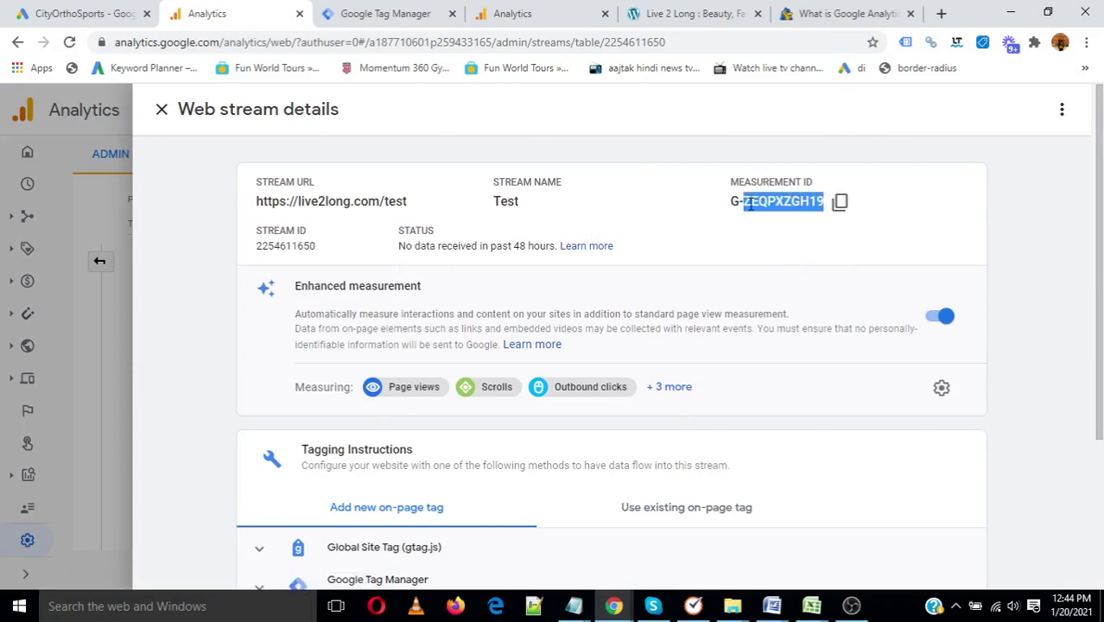
left_click_drag(736, 204, 814, 204)
- Show the tagging instructions for using an existing on-page tag controlled by Google Analytics and read the tracking code steps
scroll(610, 432, "down", 2)
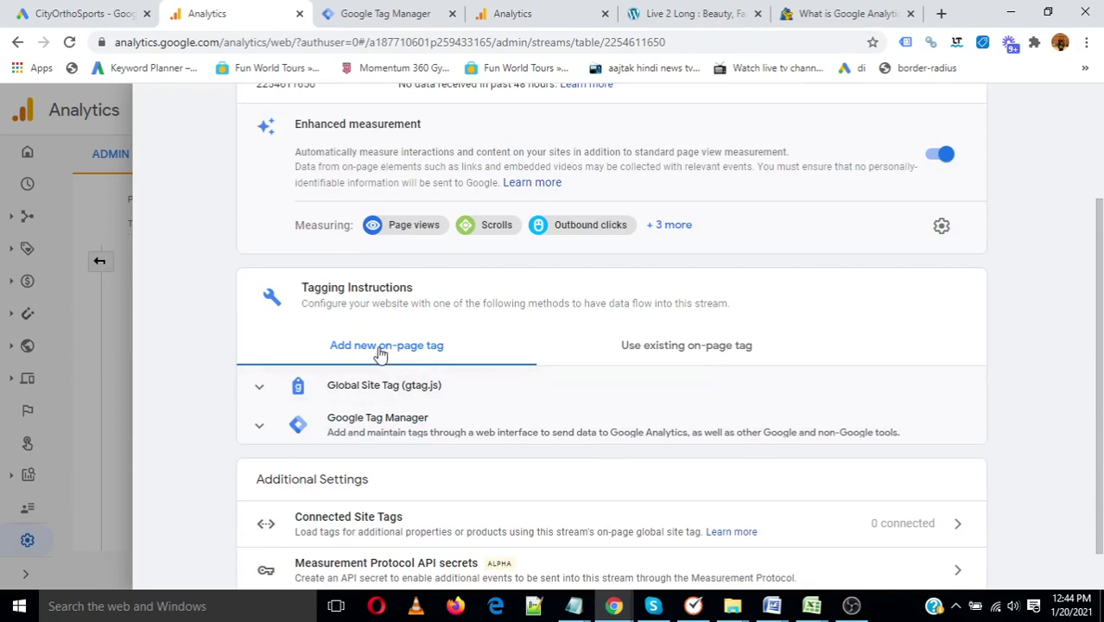
left_click(679, 356)
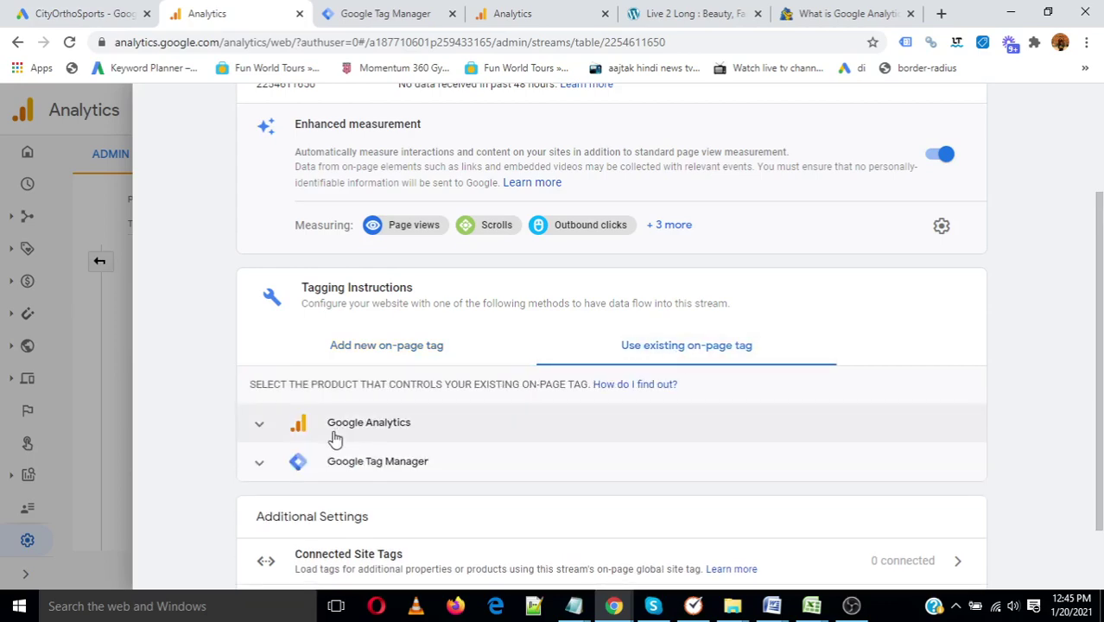
left_click(369, 425)
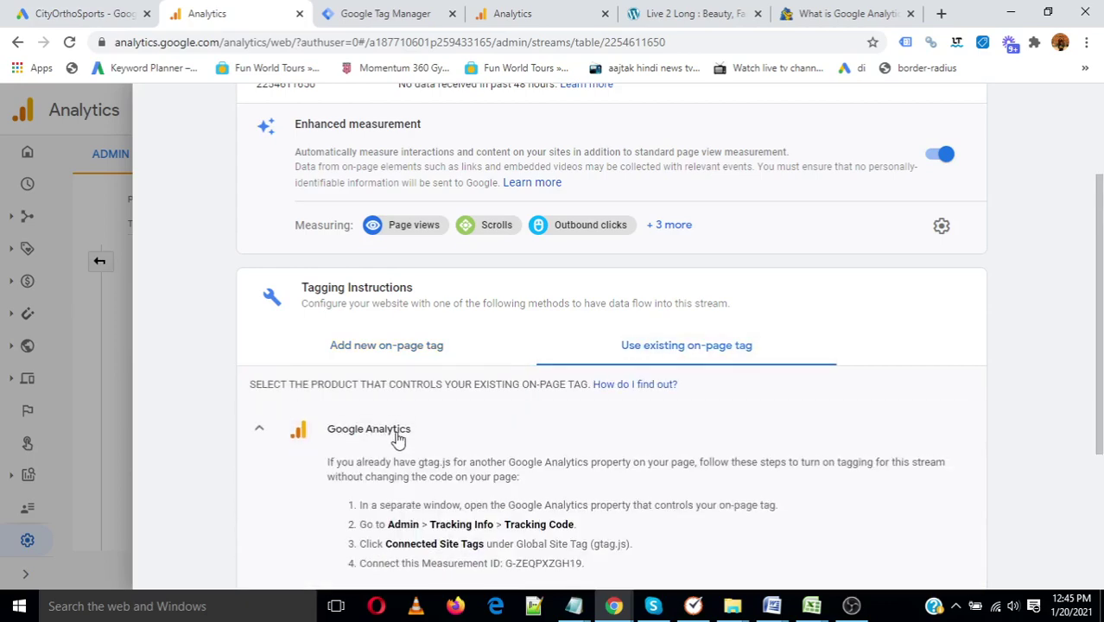
scroll(397, 439, "down", 2)
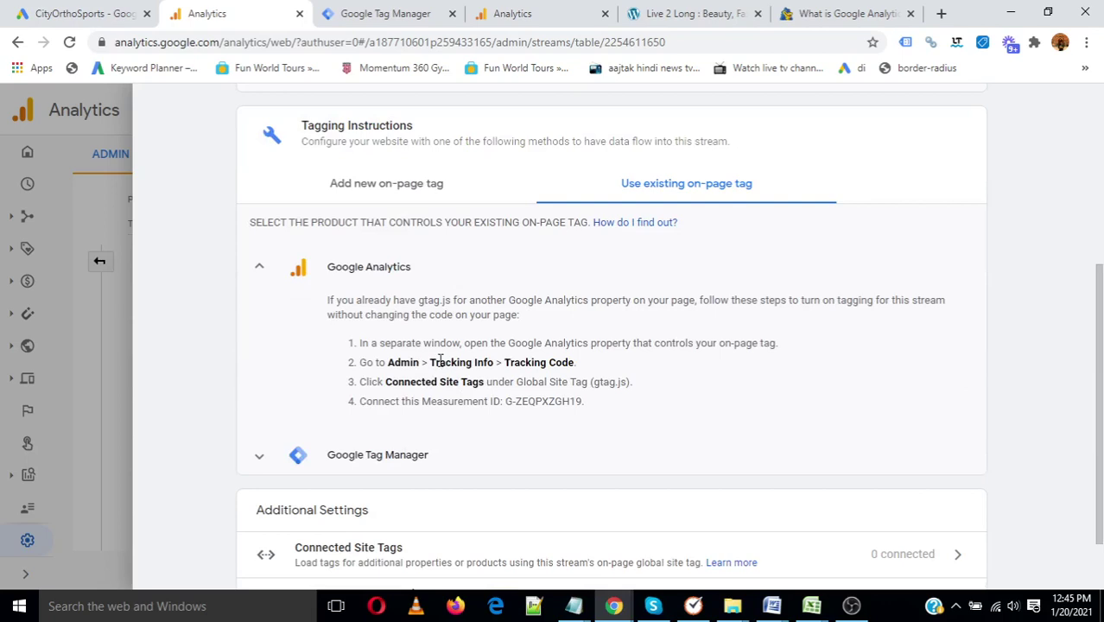
left_click_drag(435, 364, 559, 361)
- Copy the stream's measurement ID from the Google Analytics tagging instructions
left_click_drag(386, 381, 588, 409)
right_click(545, 402)
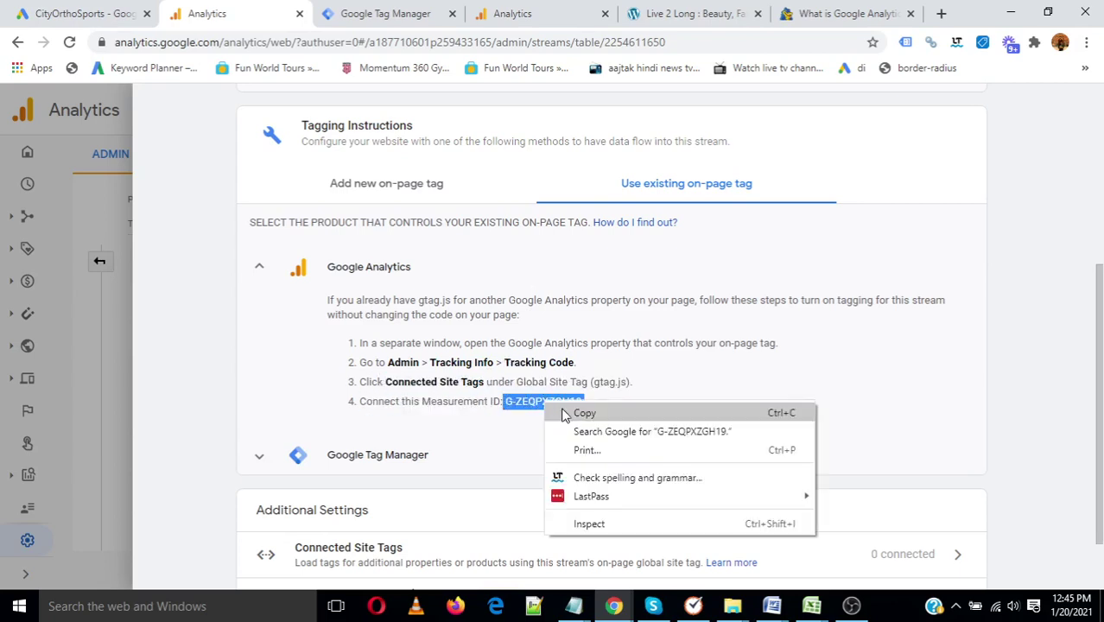
left_click(584, 415)
- Switch to the US Mineral Exchange property and open its Tracking Code page under the admin Tracking Info settings
left_click(528, 10)
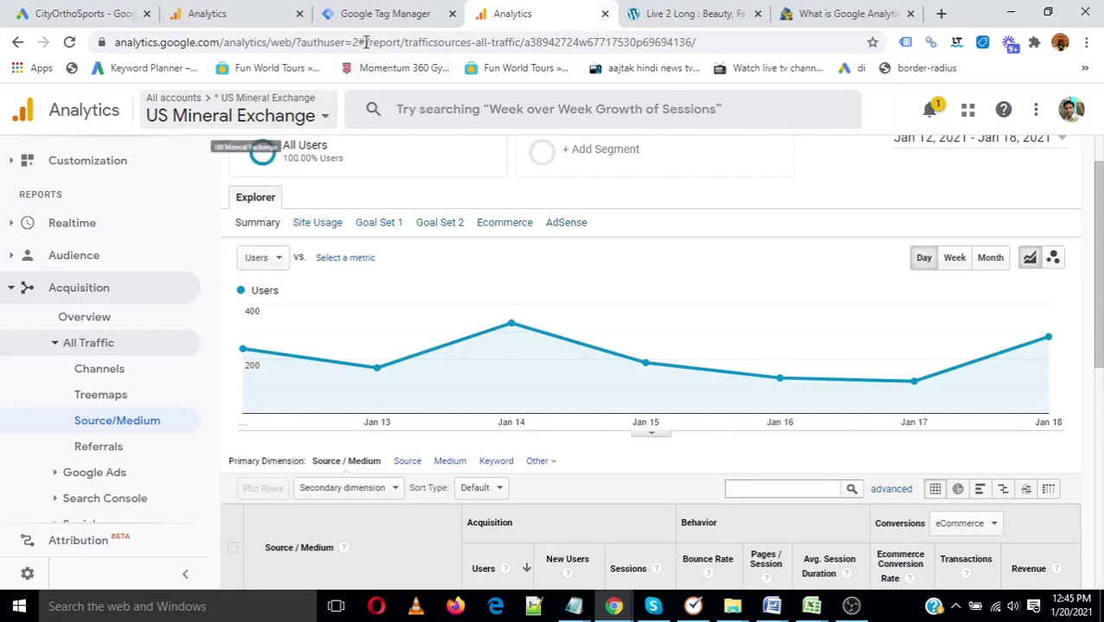
left_click(231, 15)
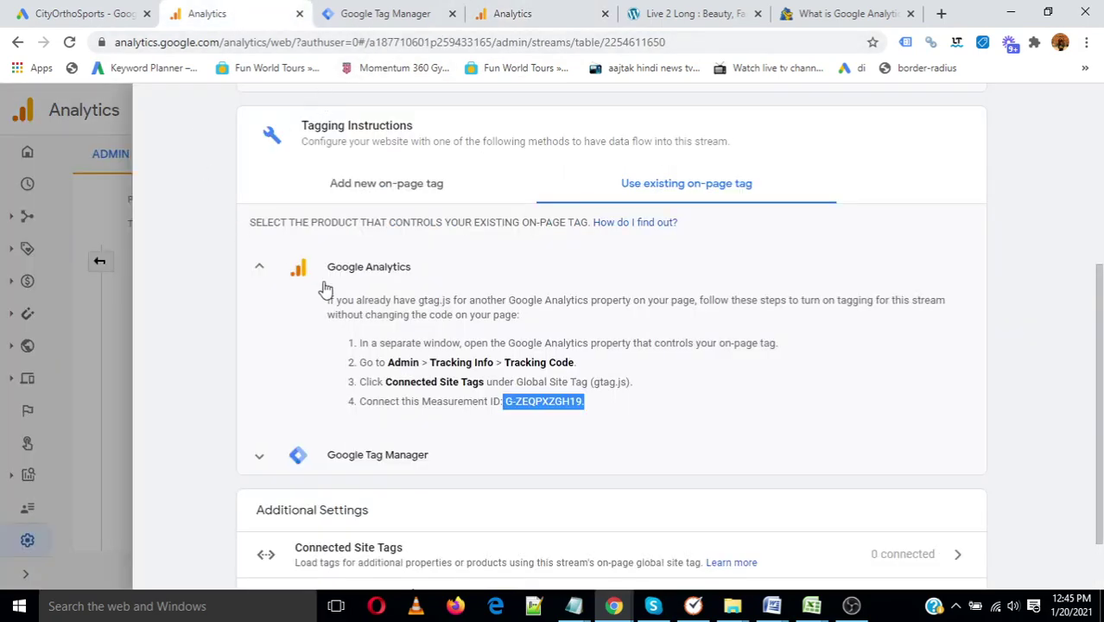
left_click(500, 7)
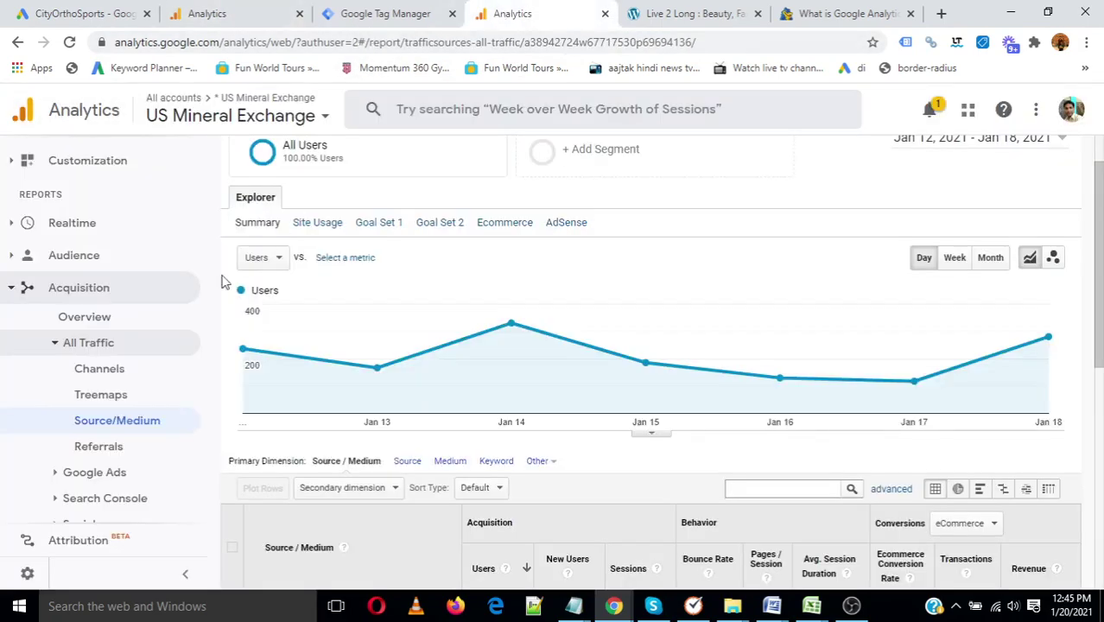
scroll(142, 492, "down", 2)
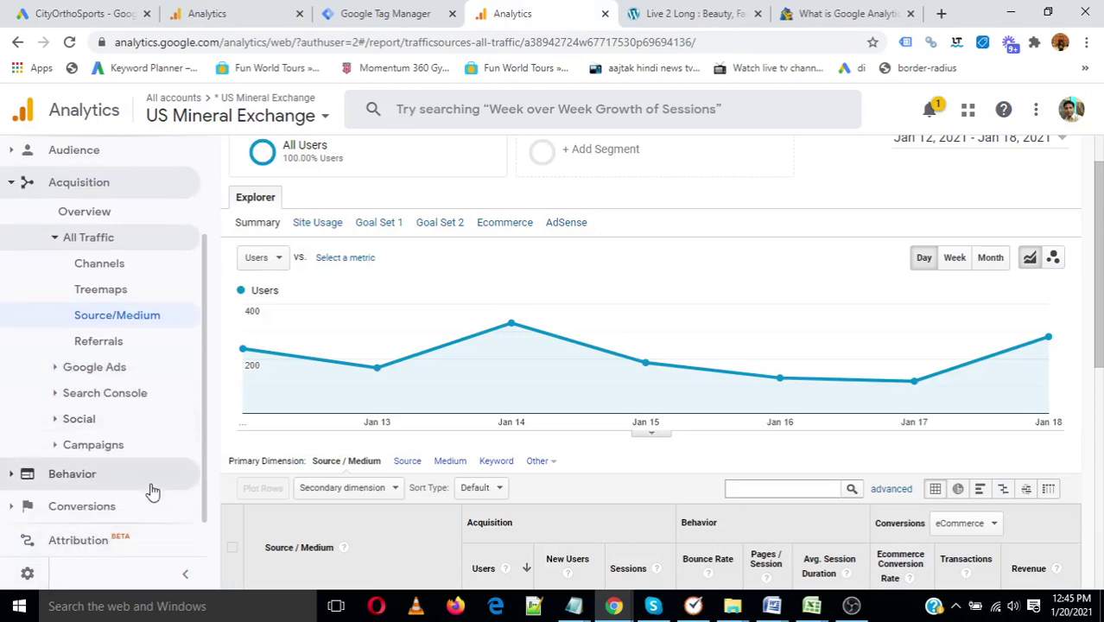
left_click(27, 575)
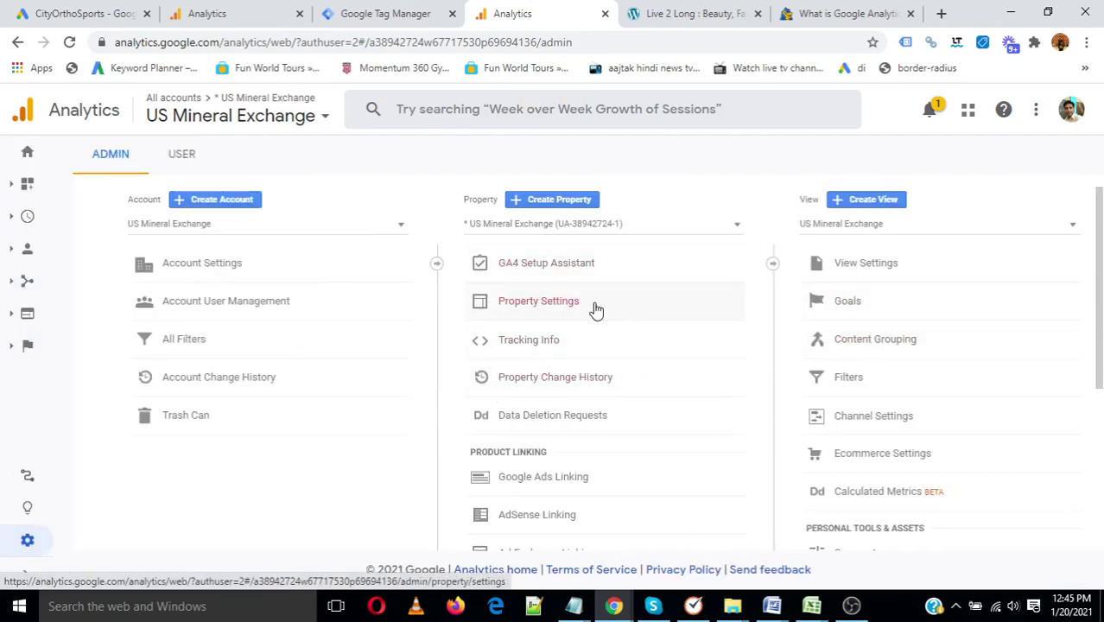
left_click(529, 343)
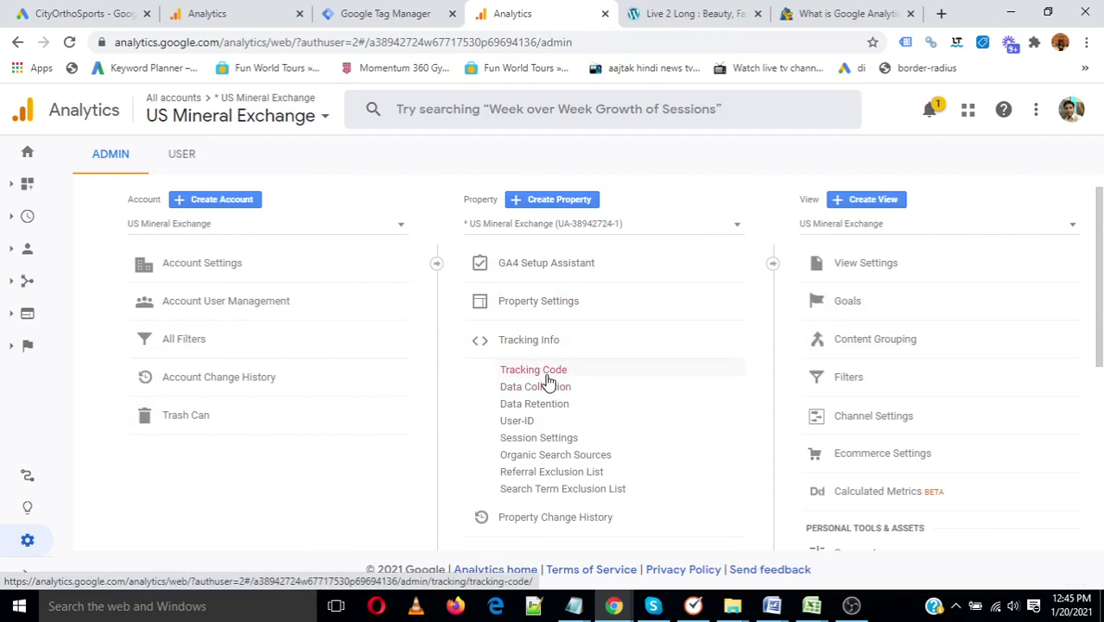
left_click(544, 380)
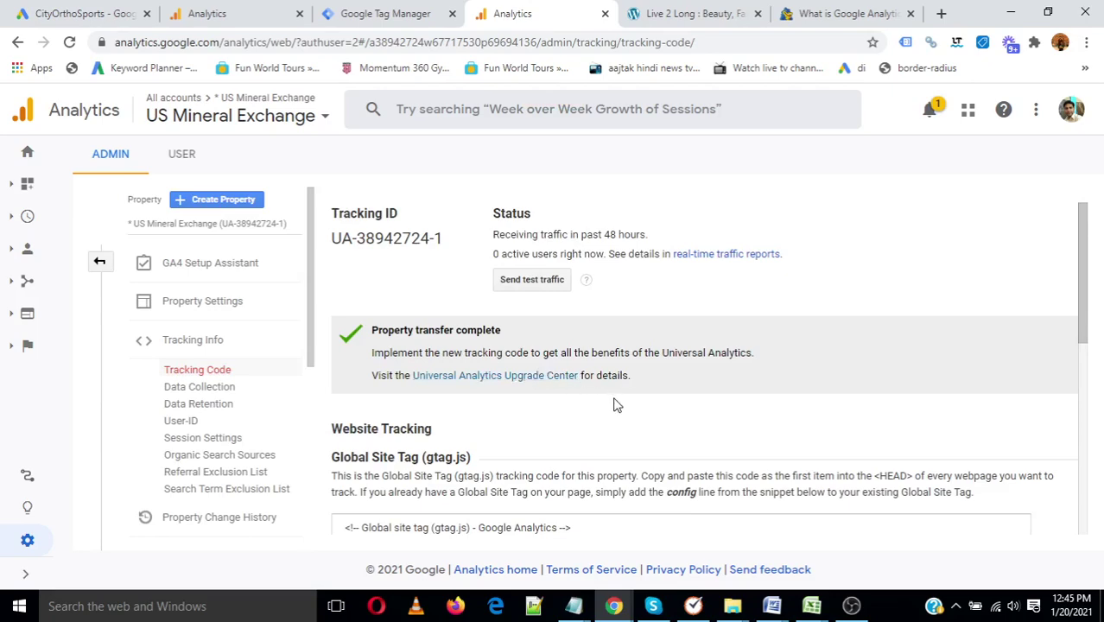
- Open Connected Site Tags for the US Mineral Exchange property and activate the field for the ID of the tag to connect
scroll(616, 403, "down", 2)
scroll(616, 401, "down", 3)
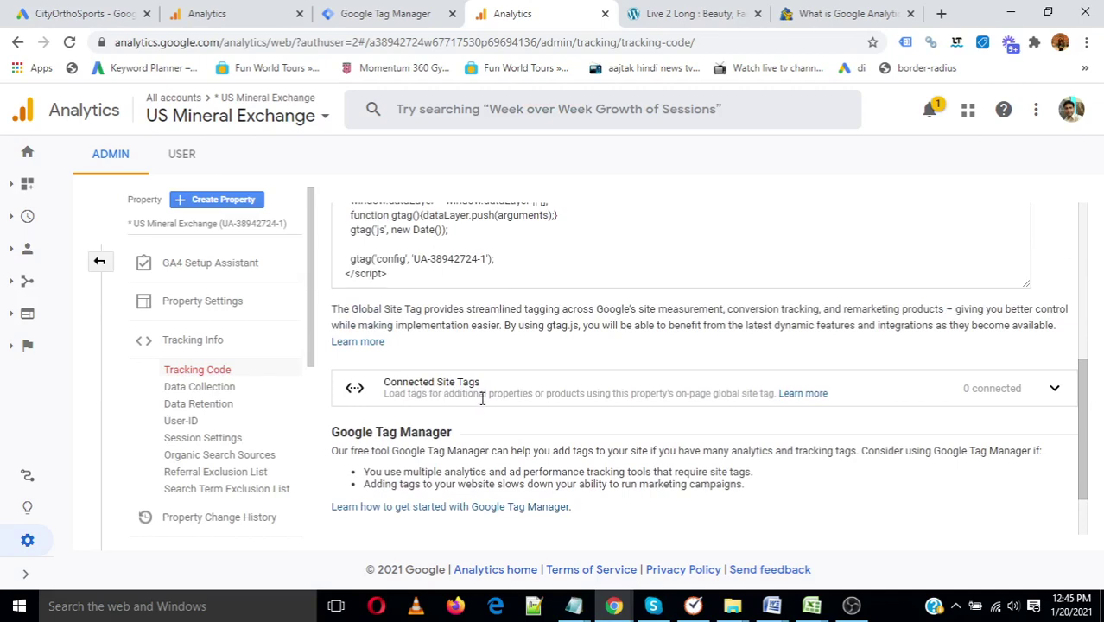
left_click(1058, 390)
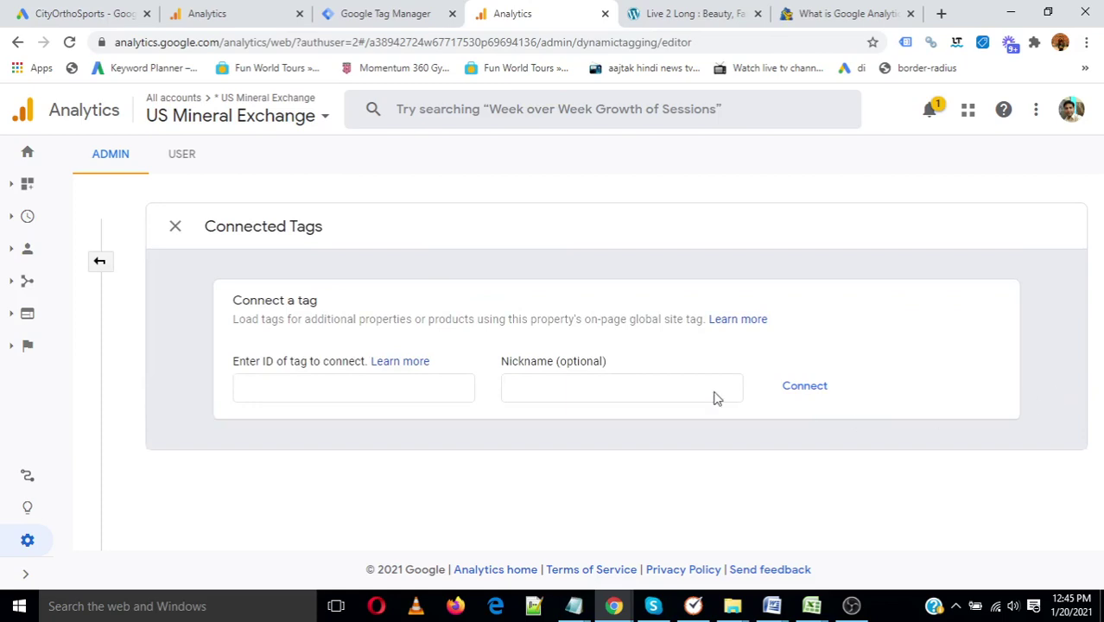
left_click(342, 385)
- Go back to the new web stream's page, place its browser tab beside the other Analytics tab, and copy the measurement ID again
left_click(396, 12)
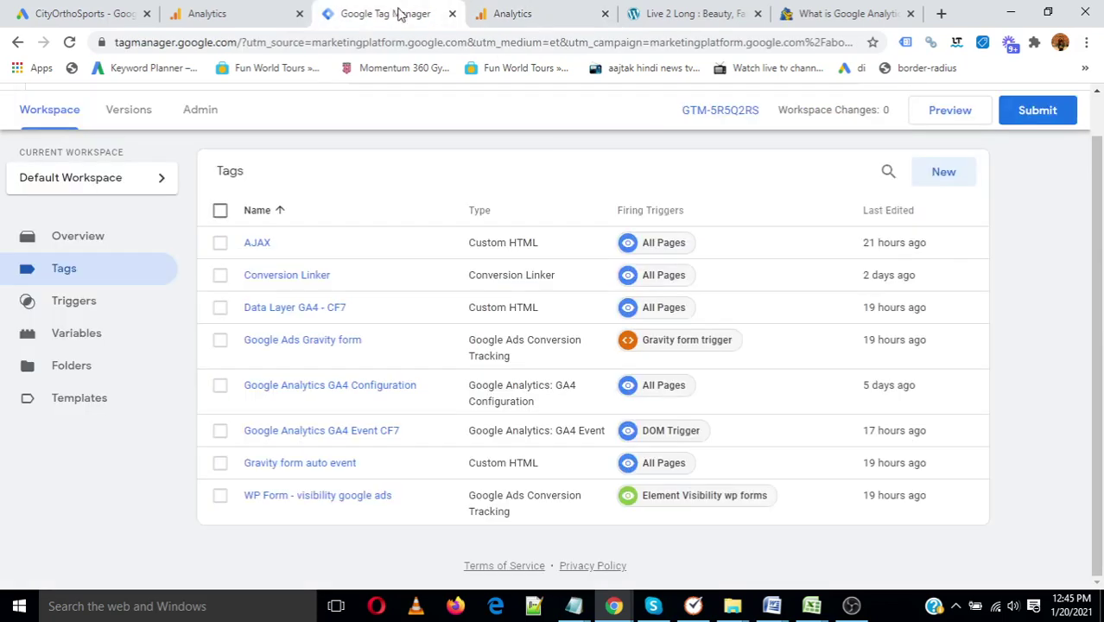
left_click(289, 10)
left_click_drag(291, 9, 394, 8)
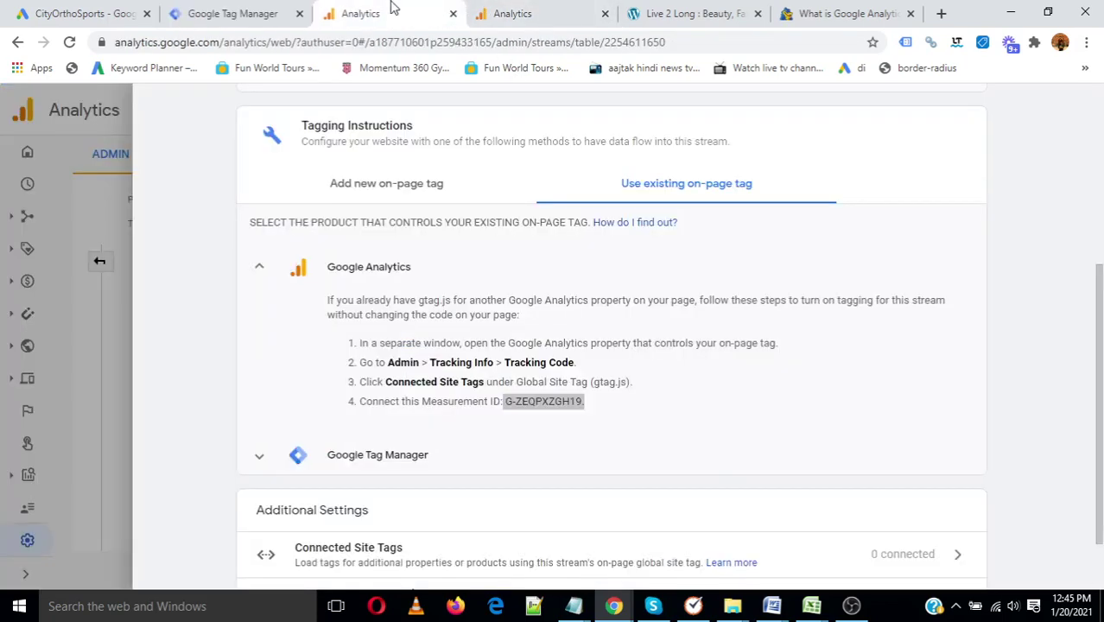
left_click(519, 401)
right_click(522, 399)
left_click(560, 408)
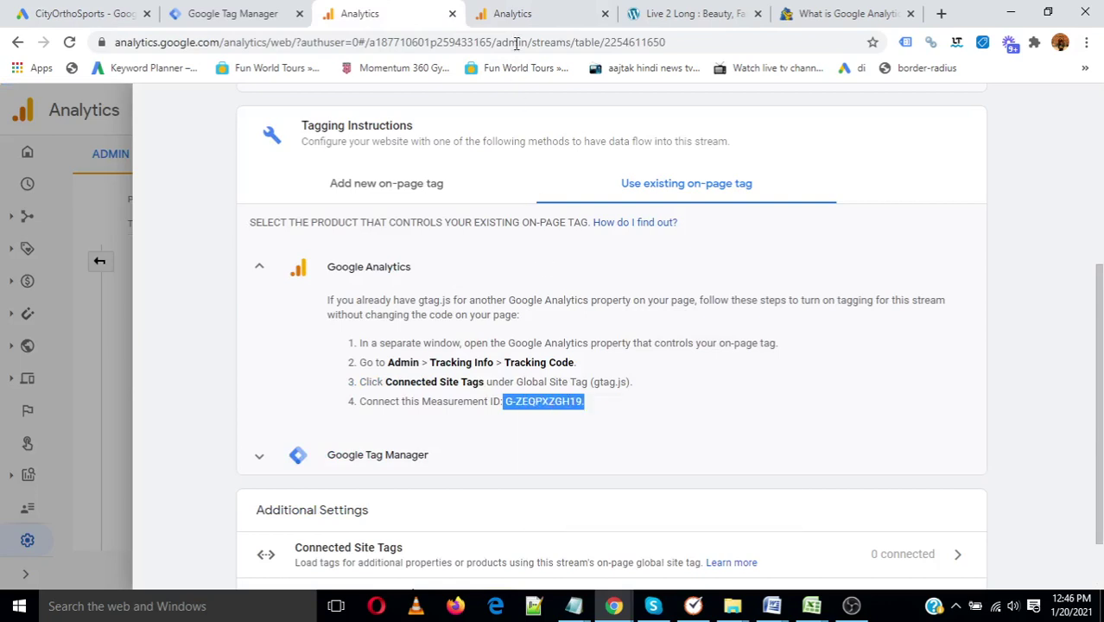
- Try to enter the copied measurement ID as the tag to connect to the US Mineral Exchange property, and clear the field again
left_click(512, 13)
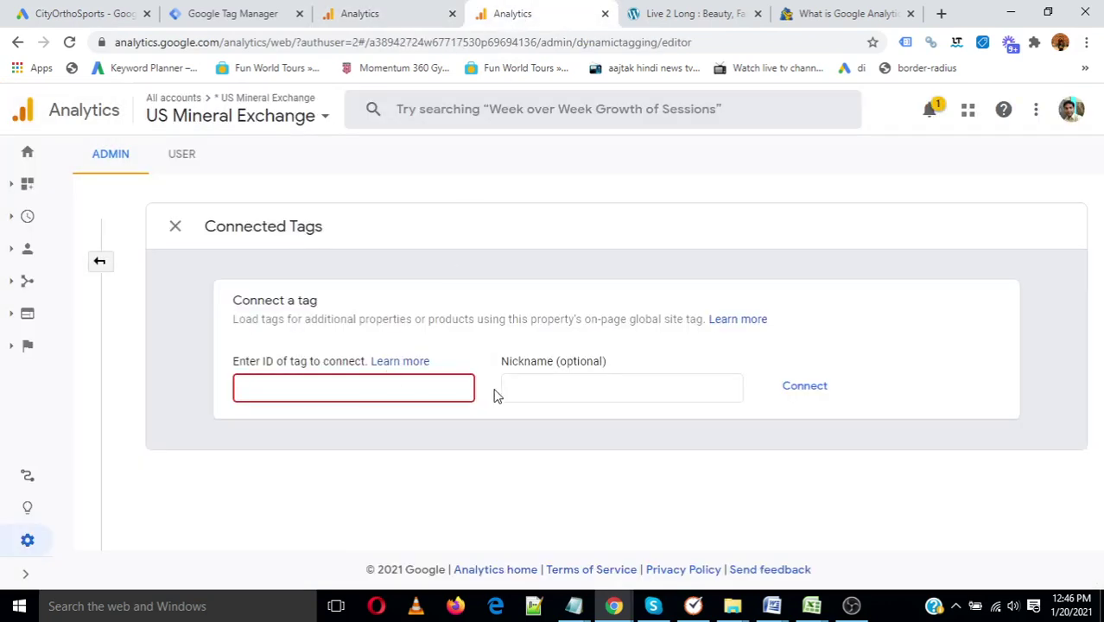
key("ctrl+v")
left_click(537, 390)
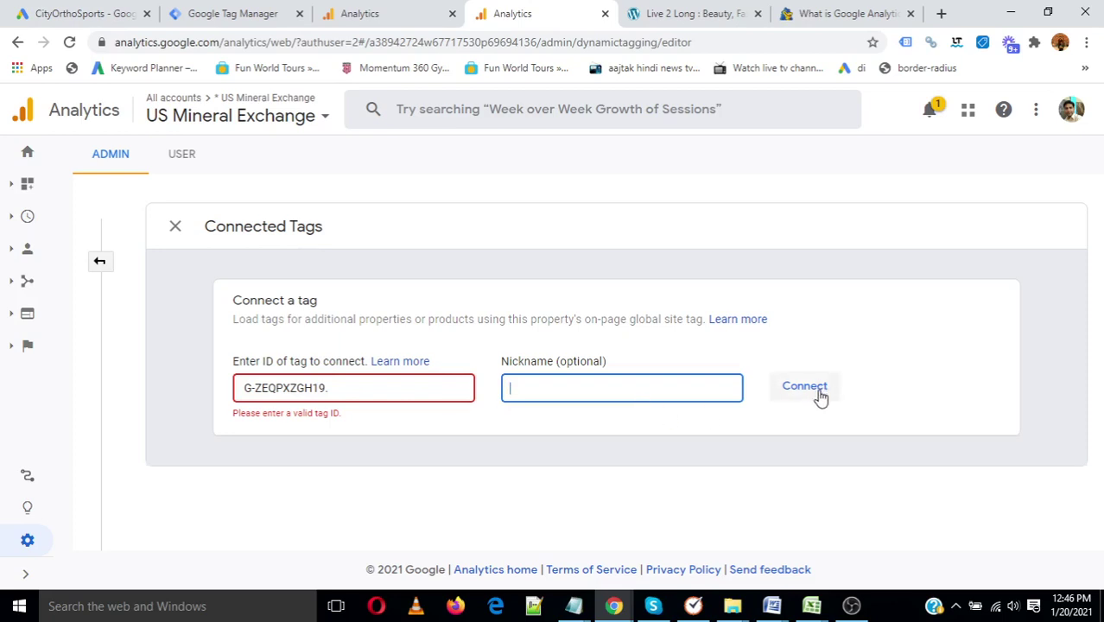
left_click(361, 377)
key("ctrl+a")
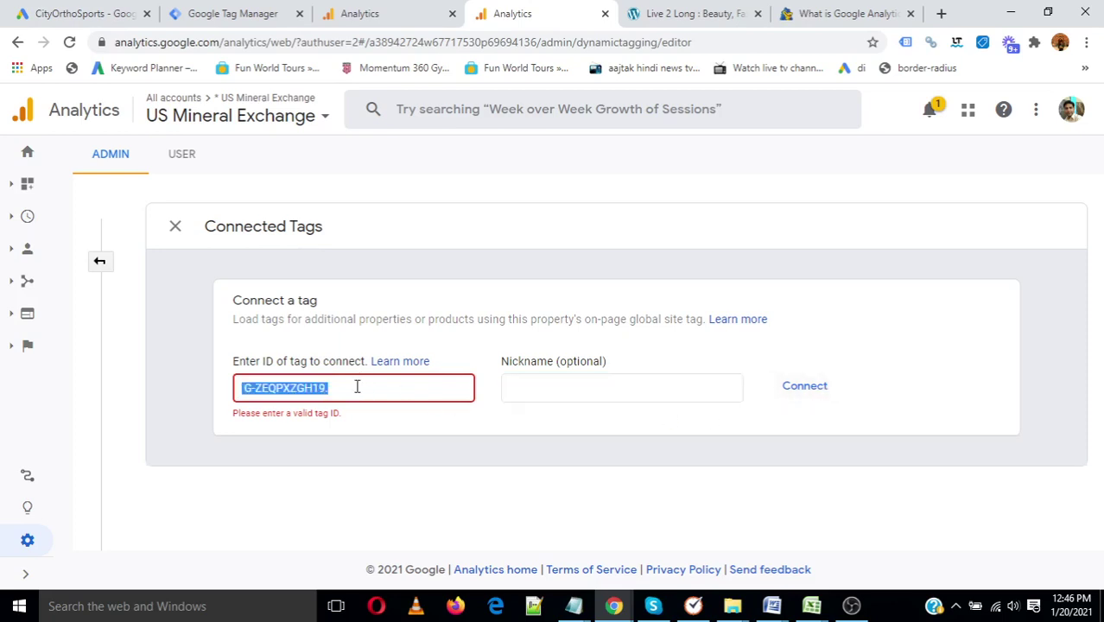
key("BackSpace")
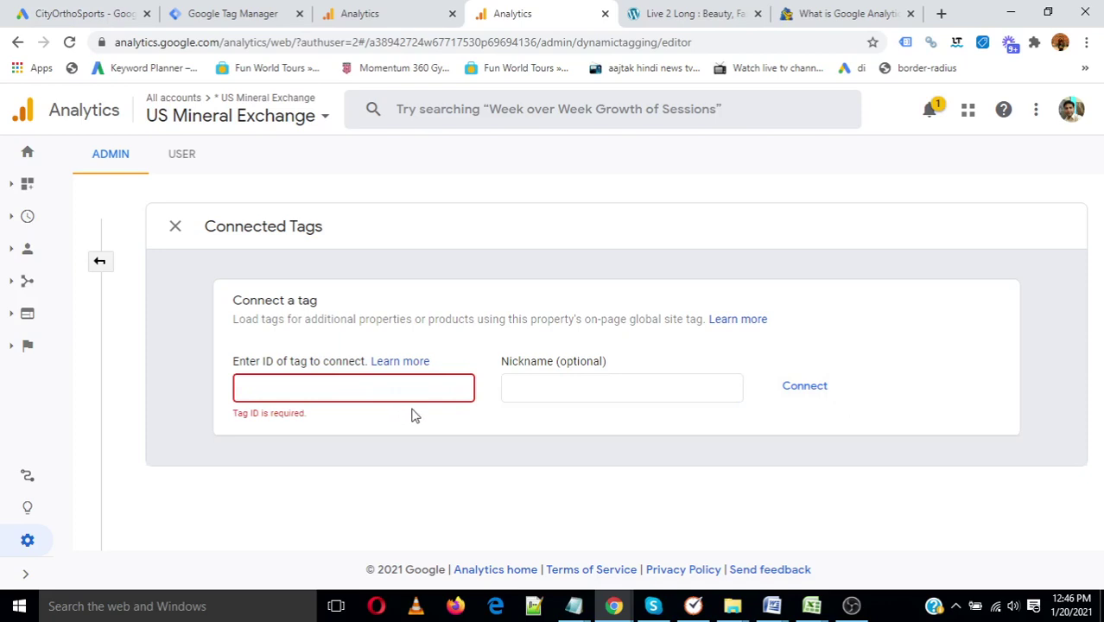
left_click(532, 389)
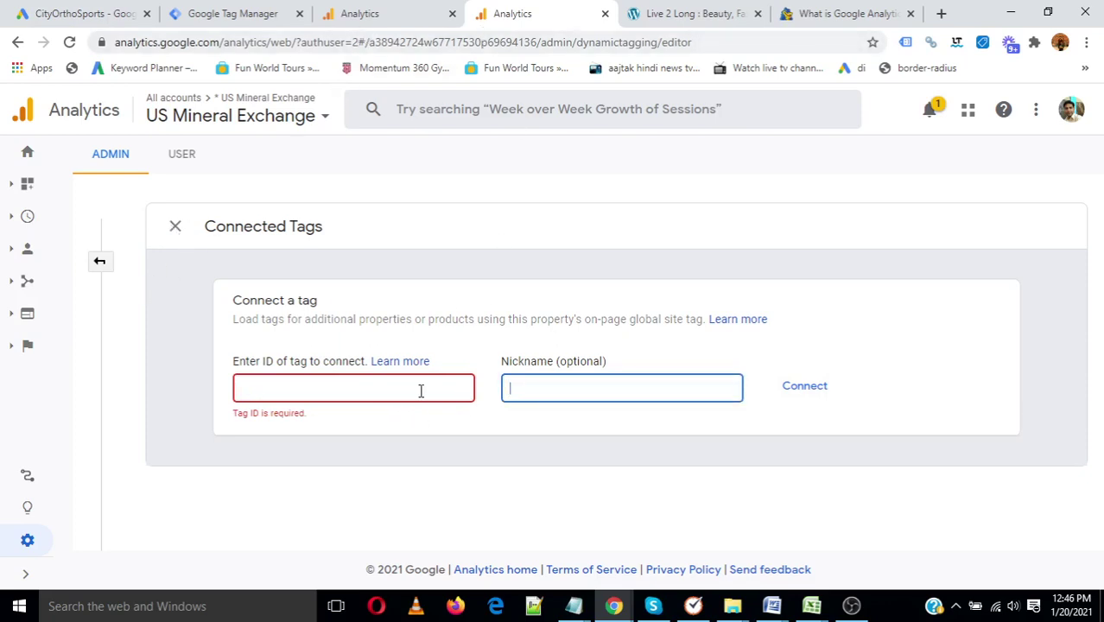
- Return to the web stream's tagging instructions, expand the Google Tag Manager section and highlight its measurement ID
left_click(370, 12)
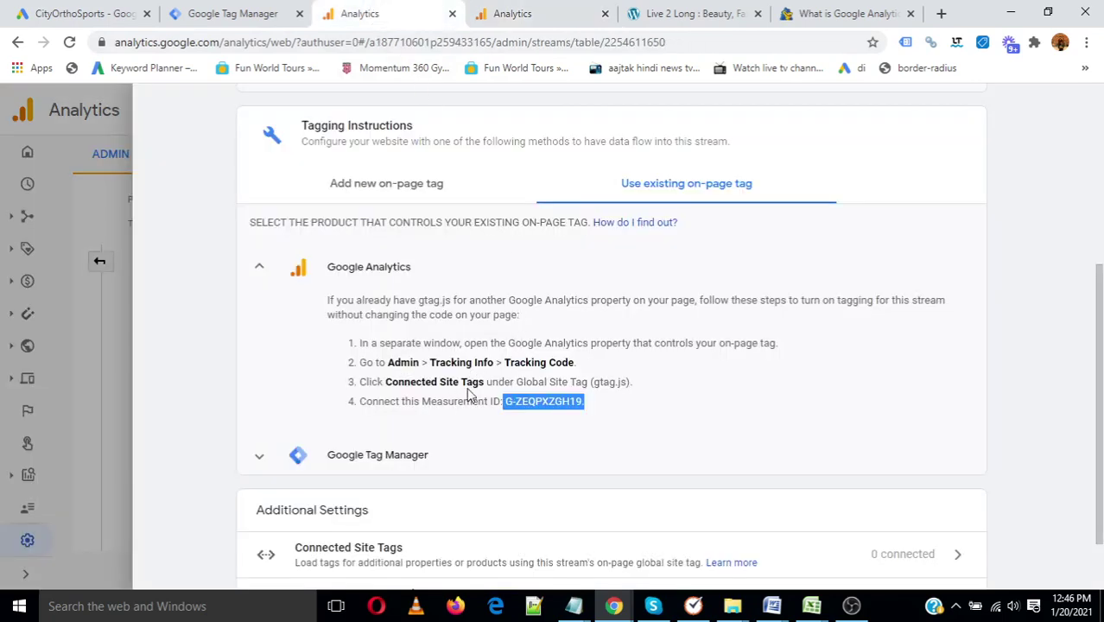
scroll(462, 388, "down", 1)
left_click(372, 386)
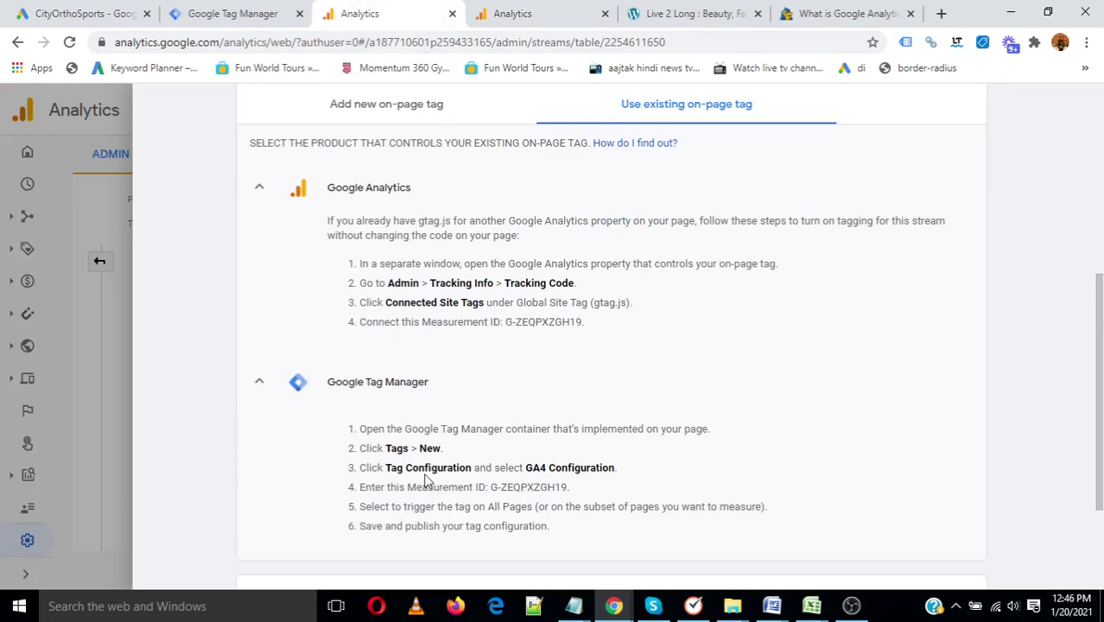
left_click_drag(399, 472, 569, 487)
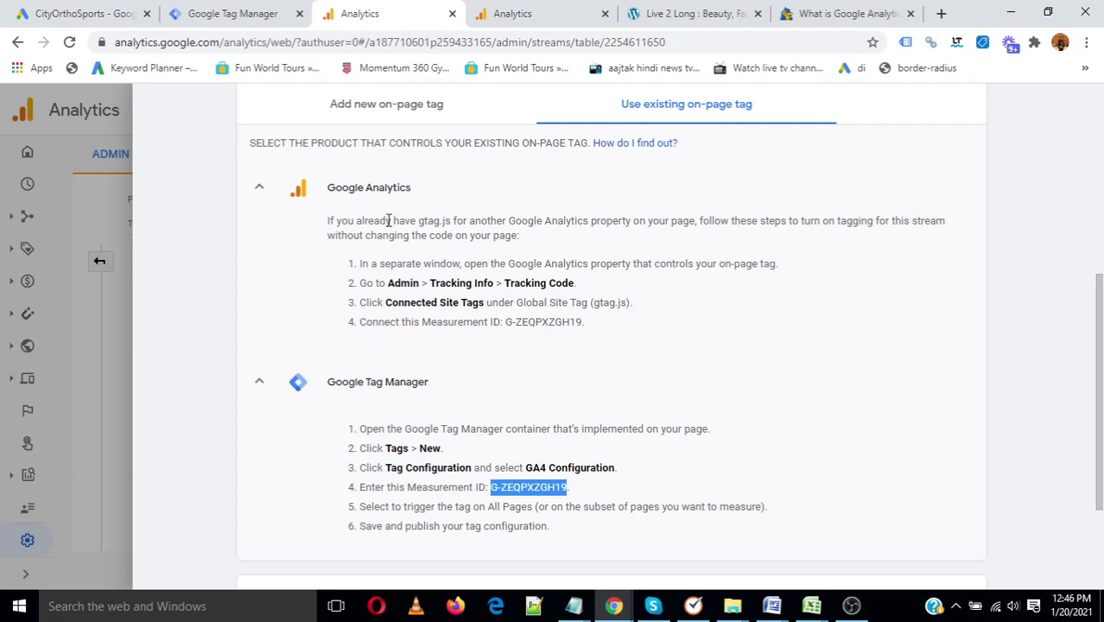
- Switch to Google Tag Manager and start a new tag of type Google Analytics: GA4 Configuration
left_click(234, 13)
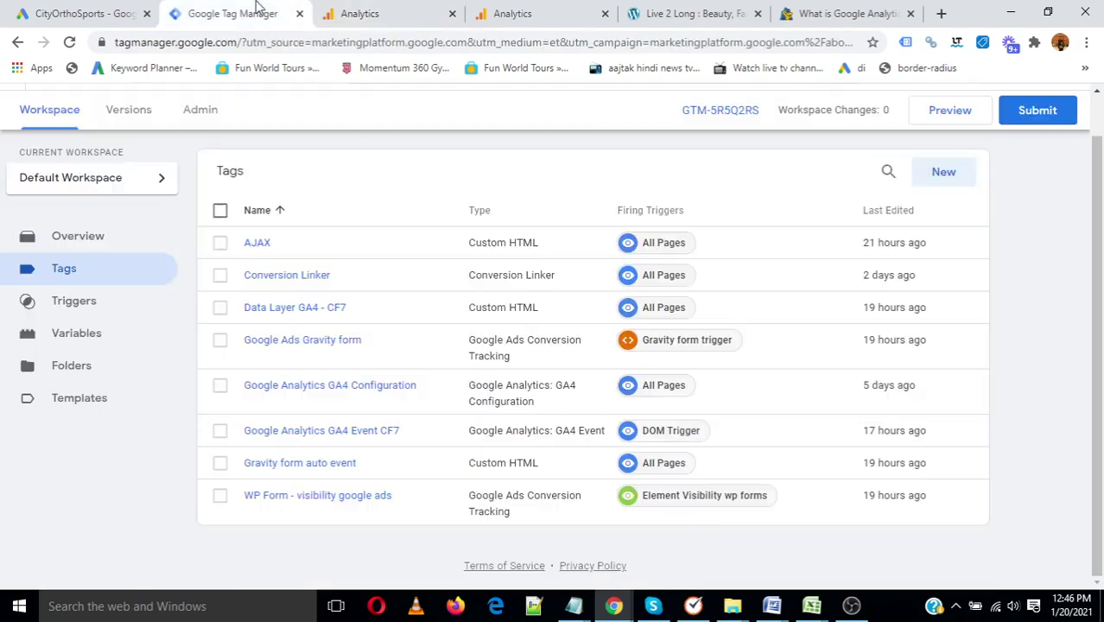
left_click(944, 179)
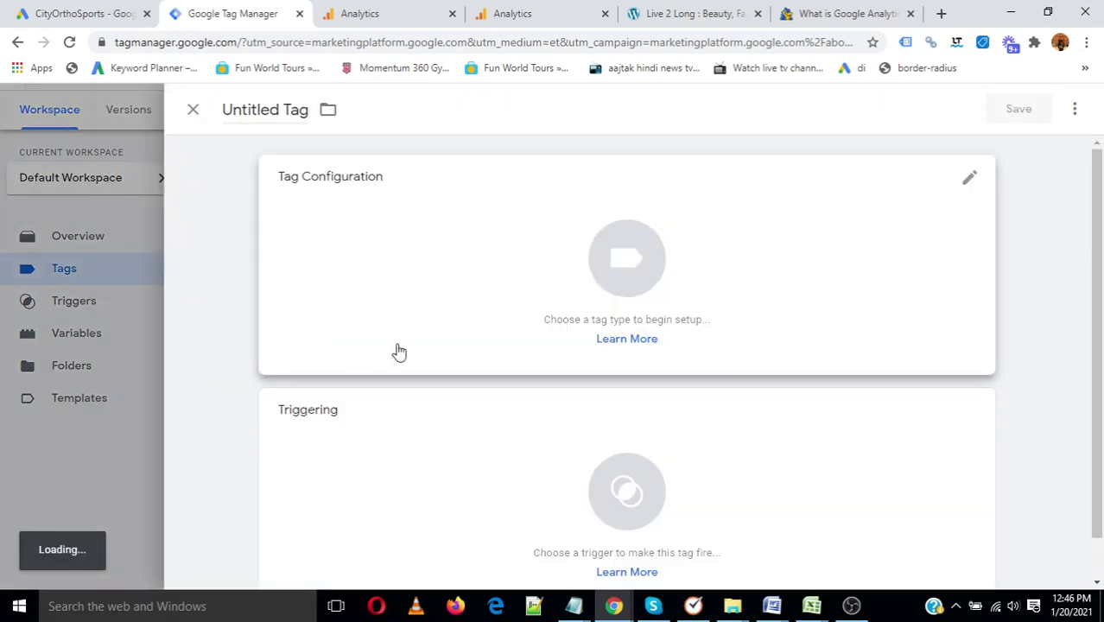
left_click(622, 259)
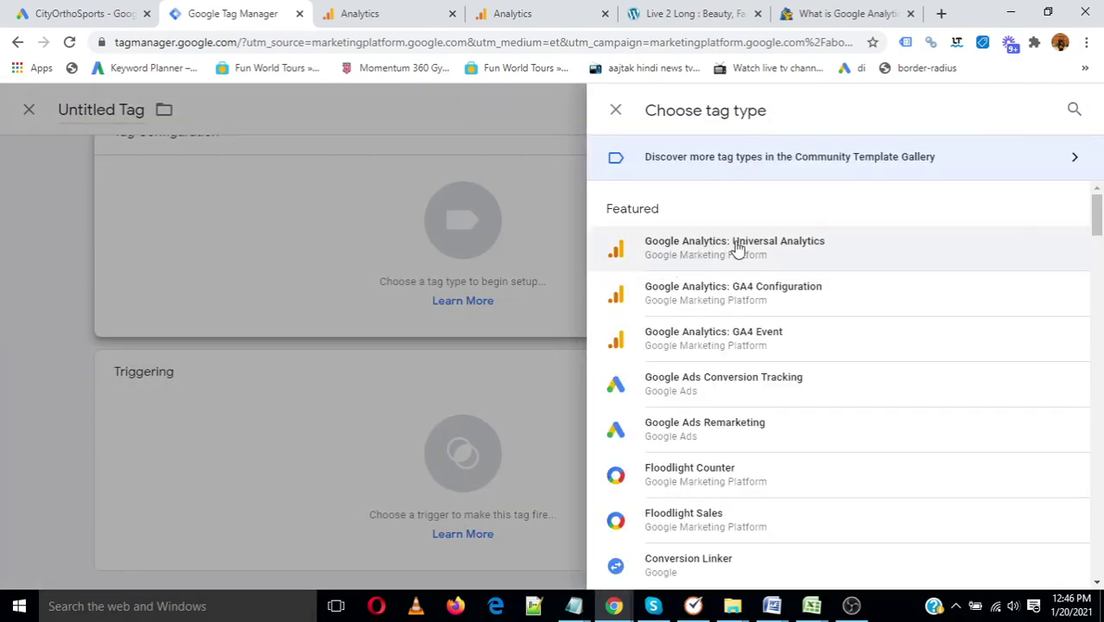
left_click(755, 298)
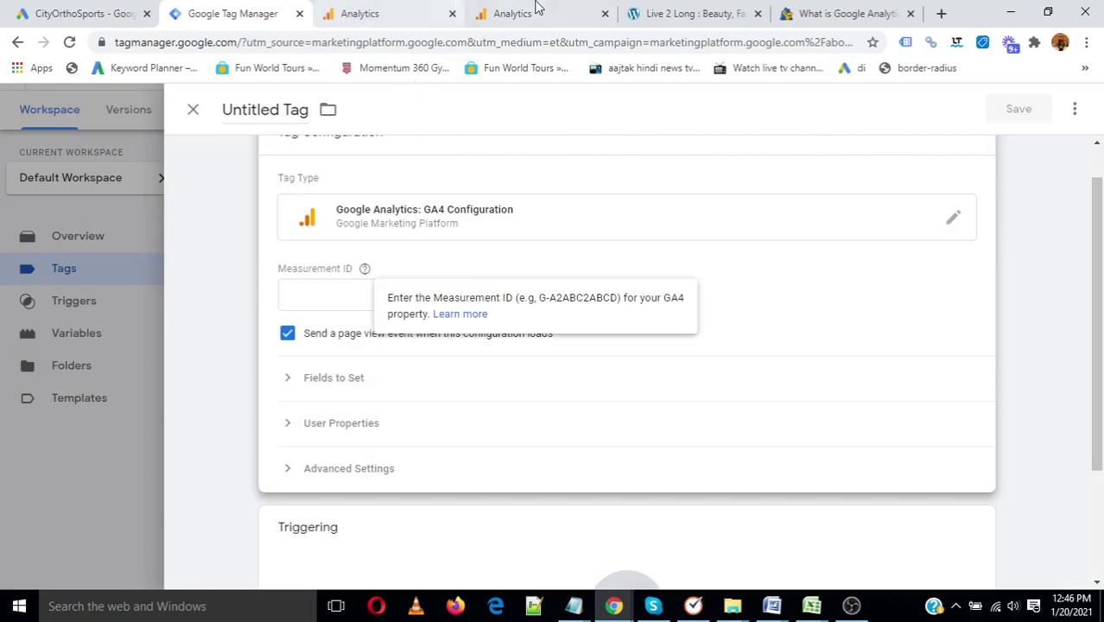
- Copy the measurement ID from the stream's Google Tag Manager instructions and paste it as the new tag's Measurement ID
left_click(372, 13)
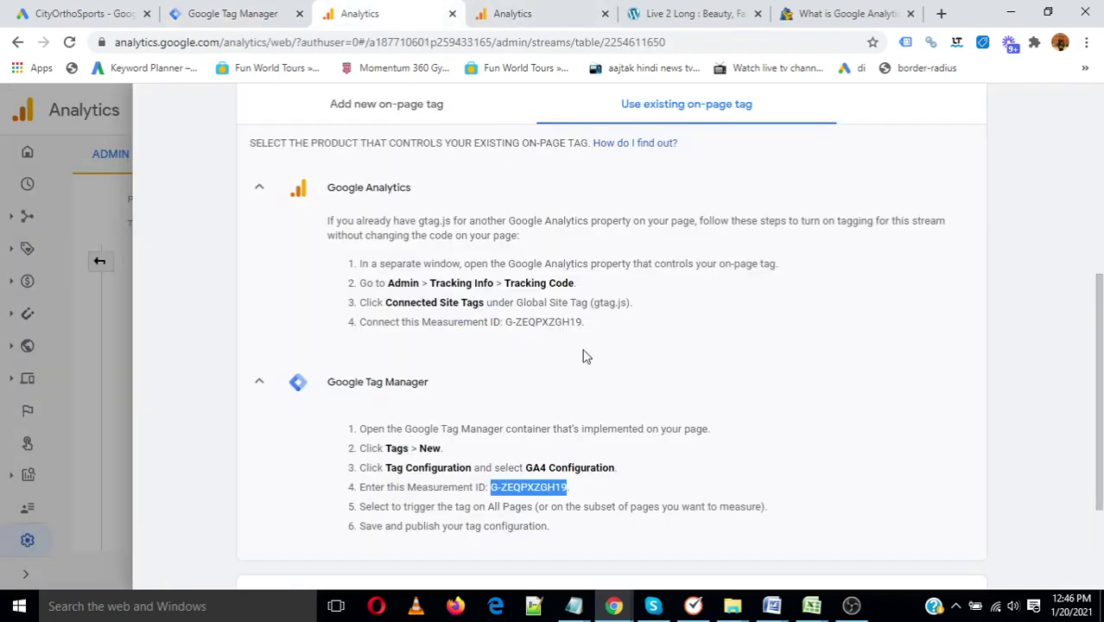
right_click(531, 486)
left_click(566, 363)
left_click(246, 13)
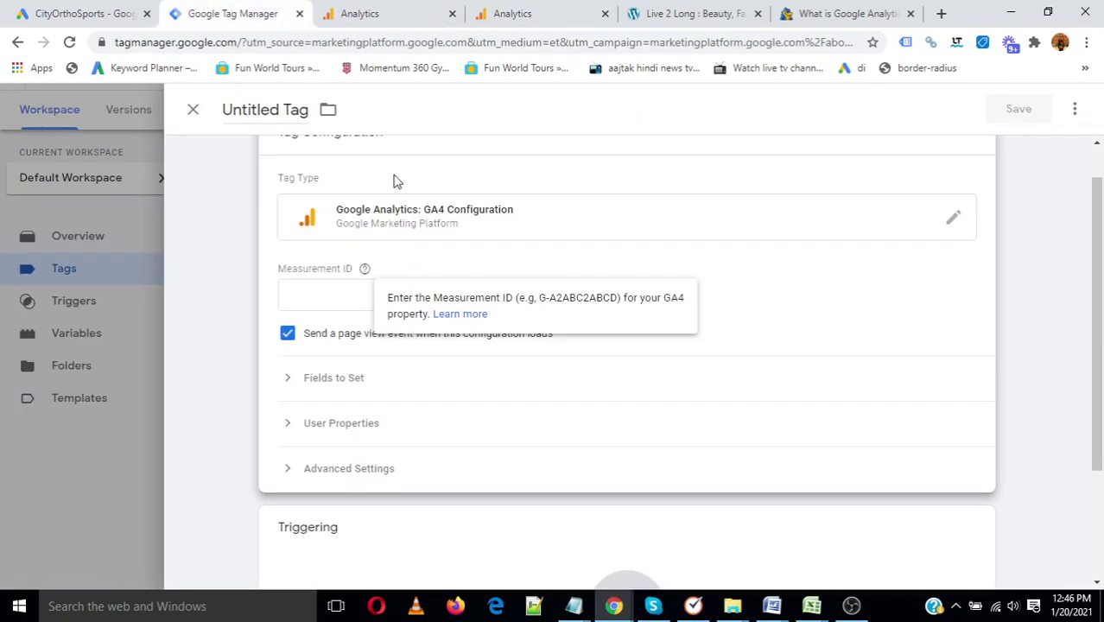
left_click(306, 290)
key("ctrl+v")
- Assign the All Pages trigger to the untitled GA4 Configuration tag, and close the tag discarding its changes
scroll(594, 456, "down", 2)
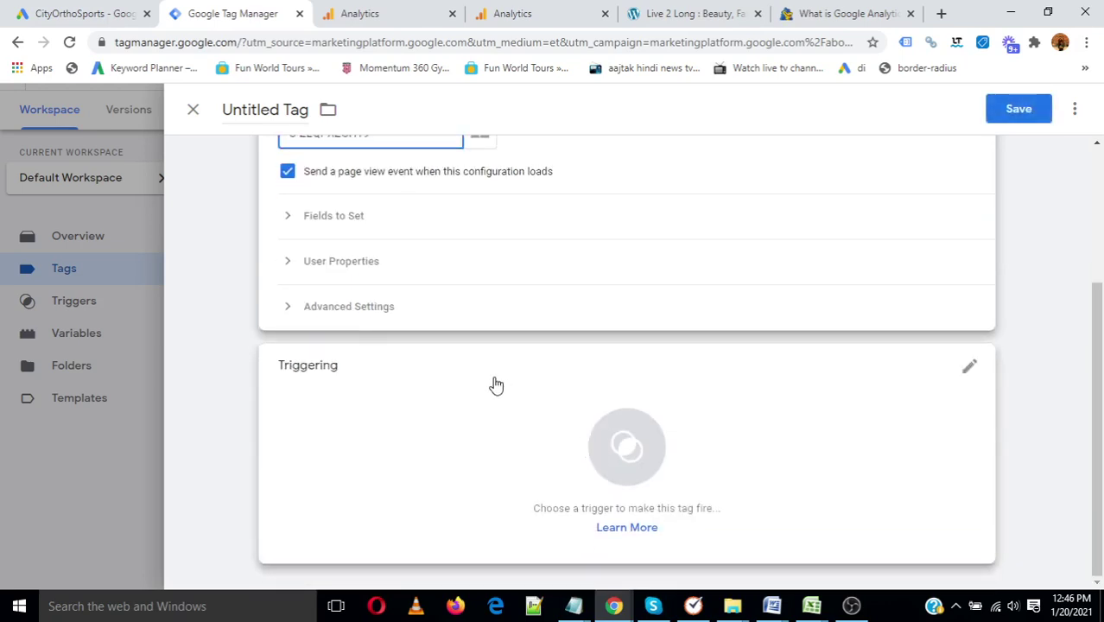
left_click(631, 447)
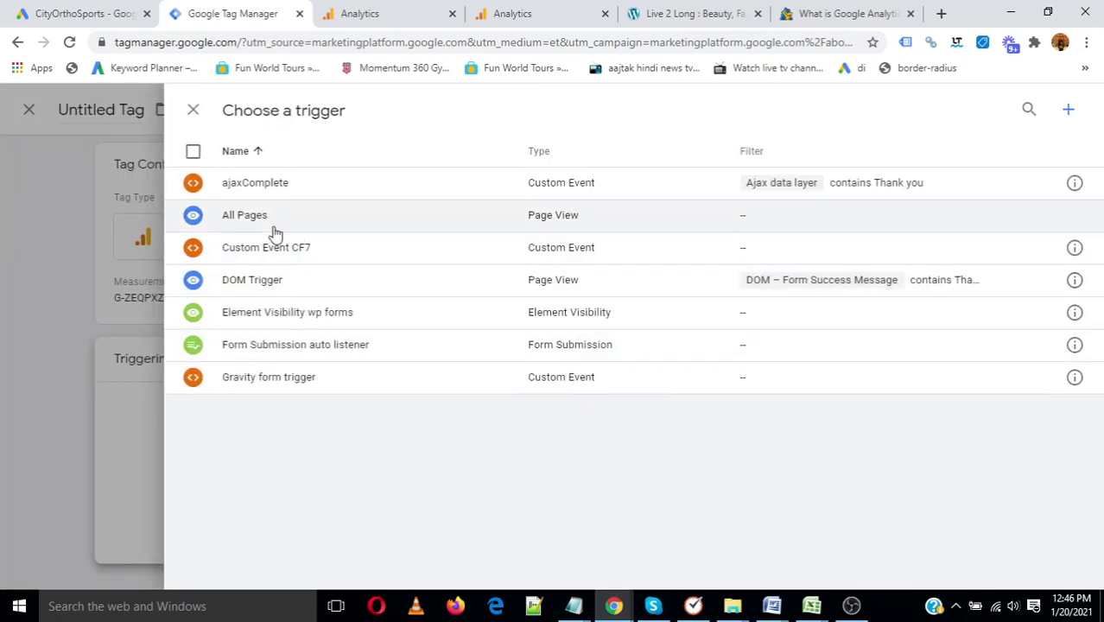
left_click(265, 224)
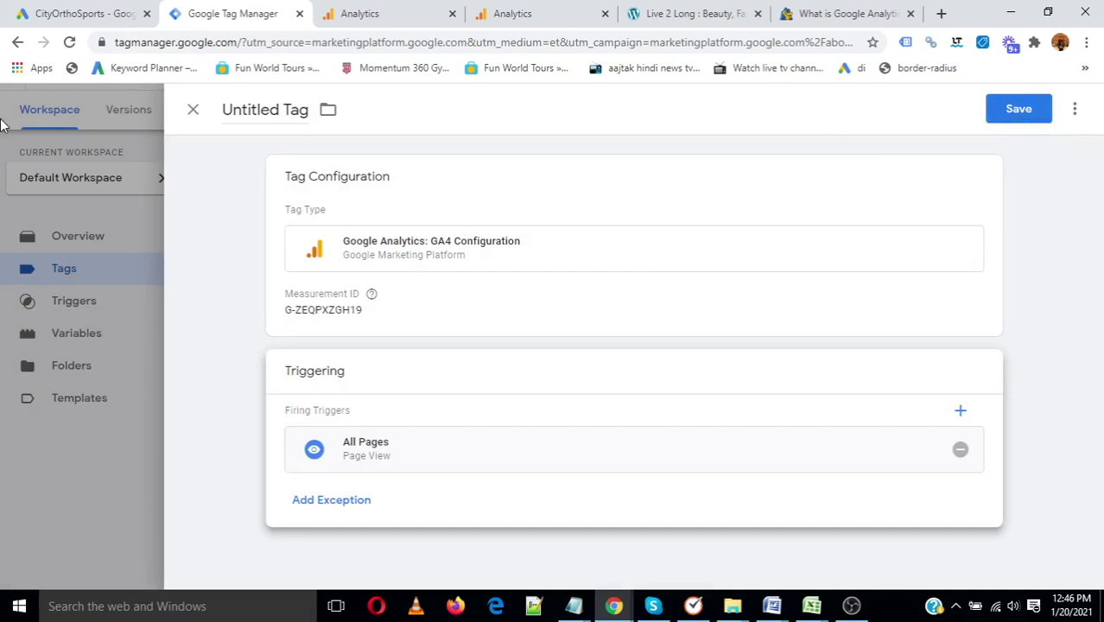
left_click(193, 109)
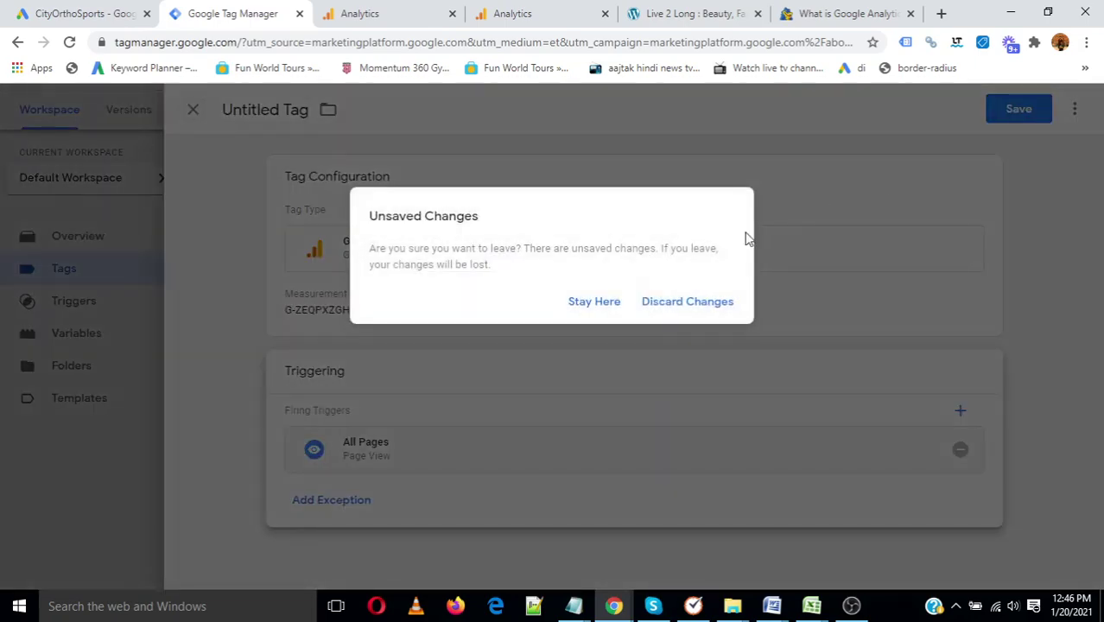
left_click(678, 302)
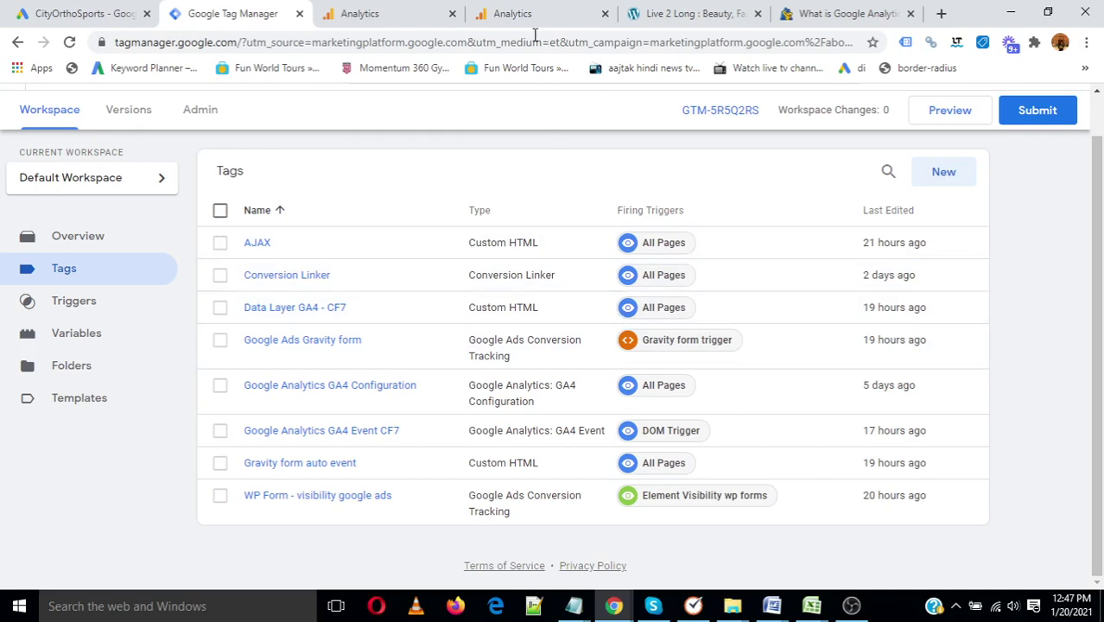
- Copy the complete Global Site Tag (gtag.js) code from the web stream's instructions for adding a new on-page tag
left_click(521, 13)
left_click(389, 12)
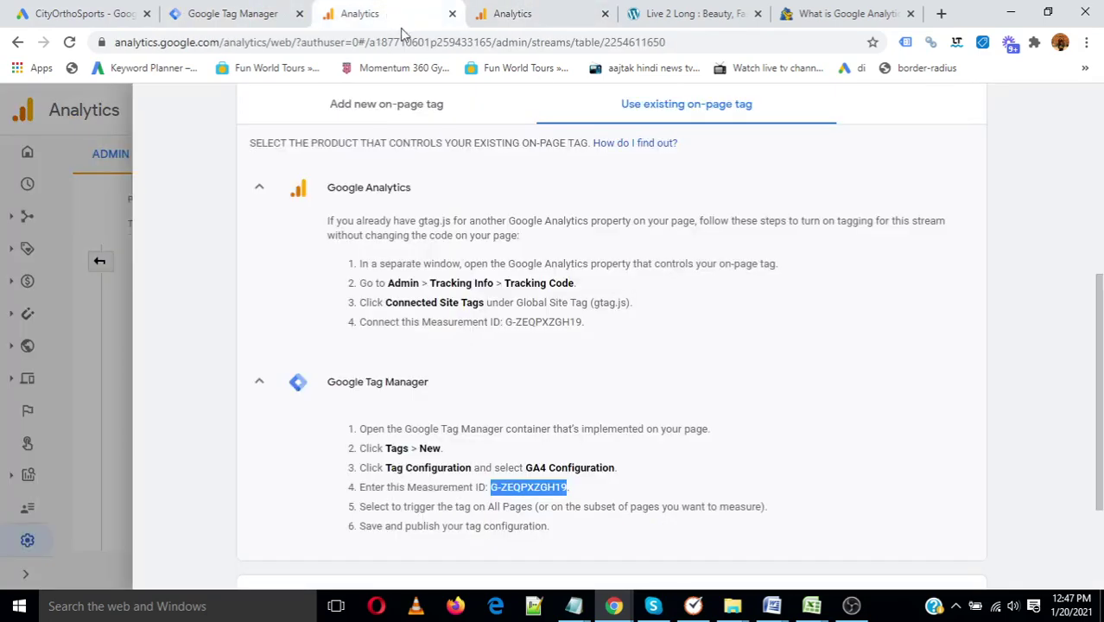
scroll(448, 268, "up", 2)
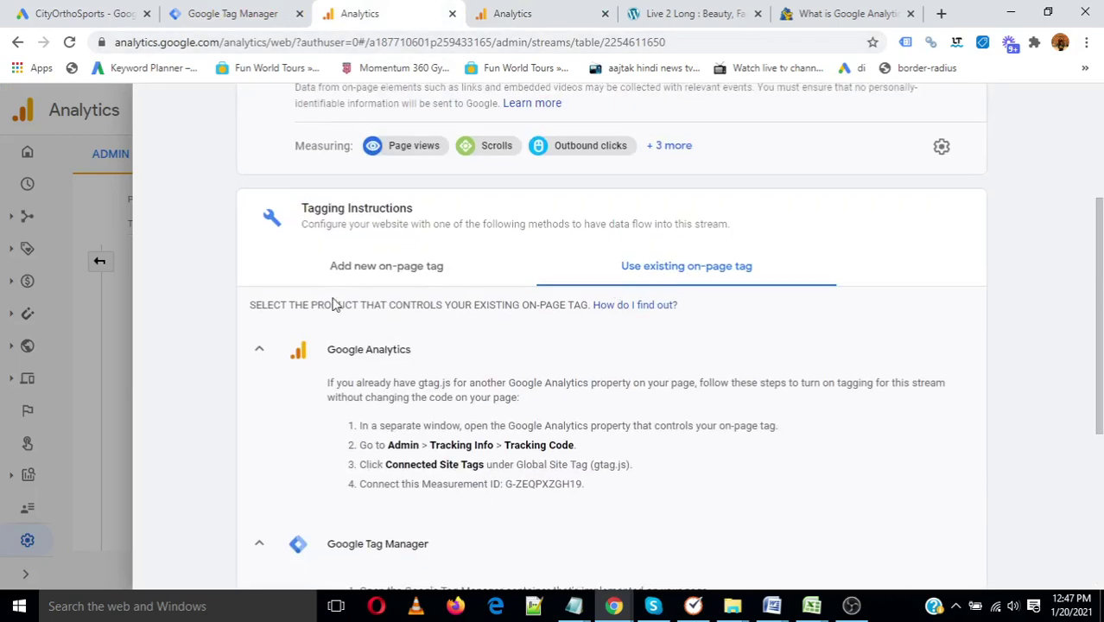
left_click(400, 268)
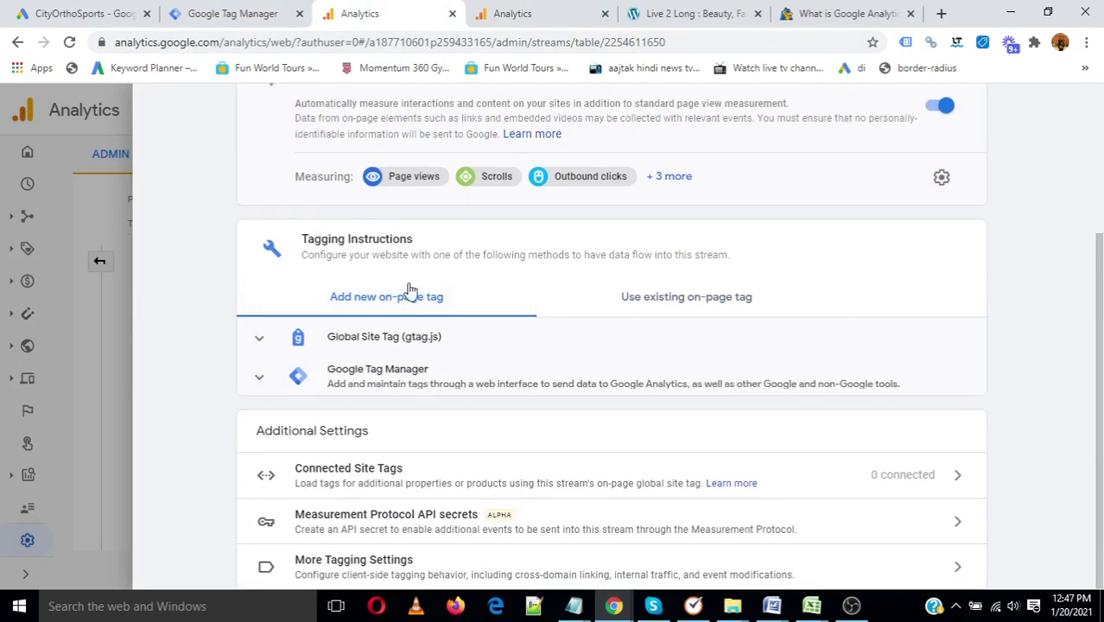
left_click(386, 343)
scroll(382, 345, "down", 1)
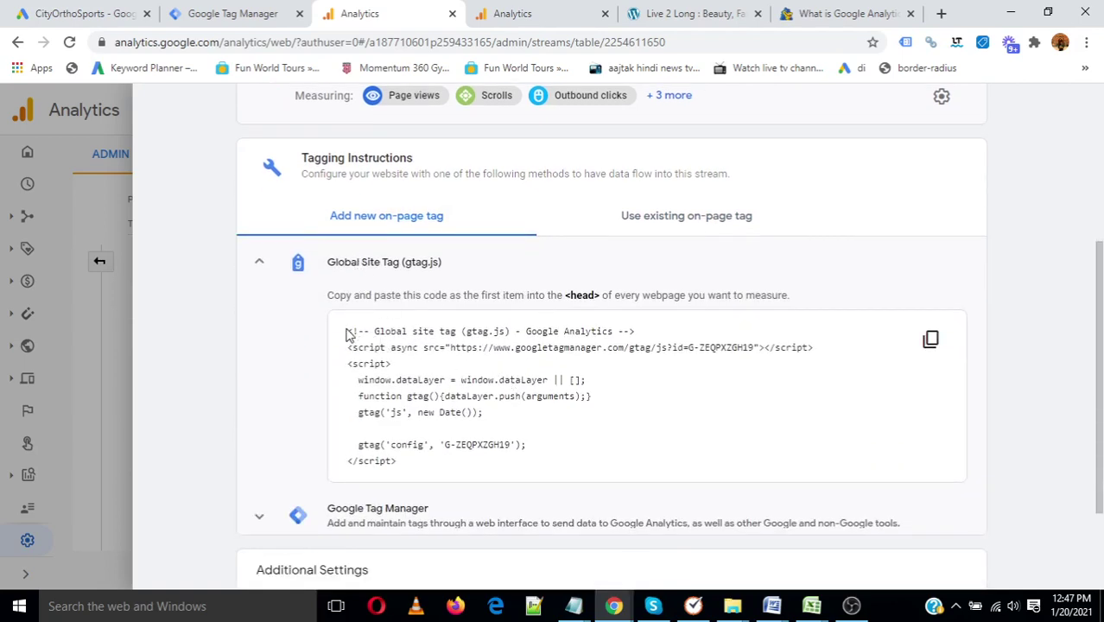
left_click_drag(347, 334, 442, 463)
right_click(423, 395)
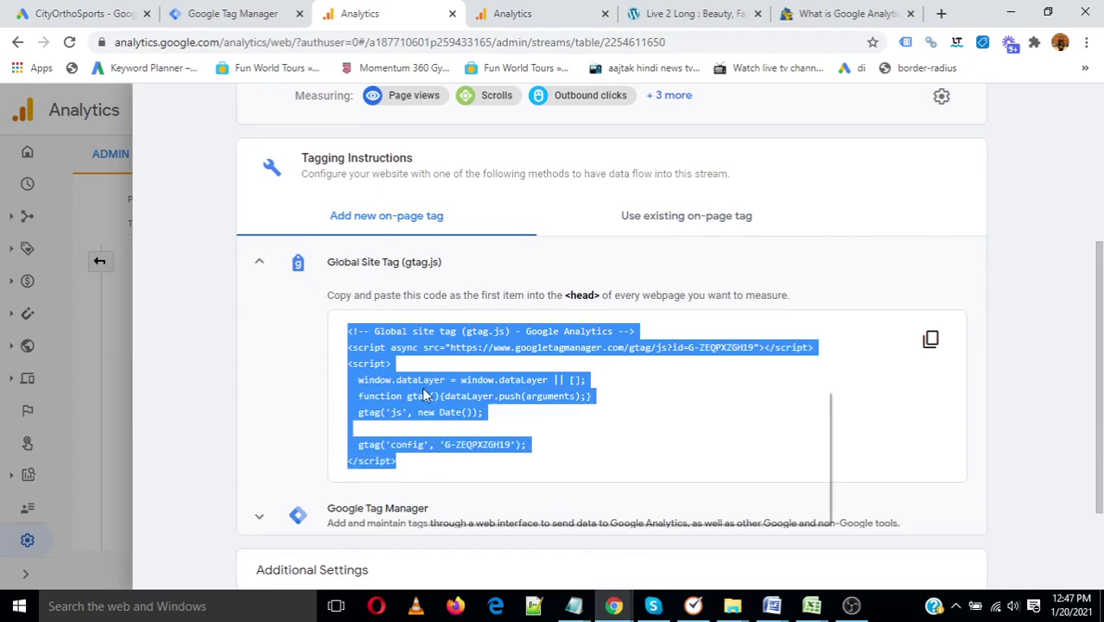
left_click(458, 401)
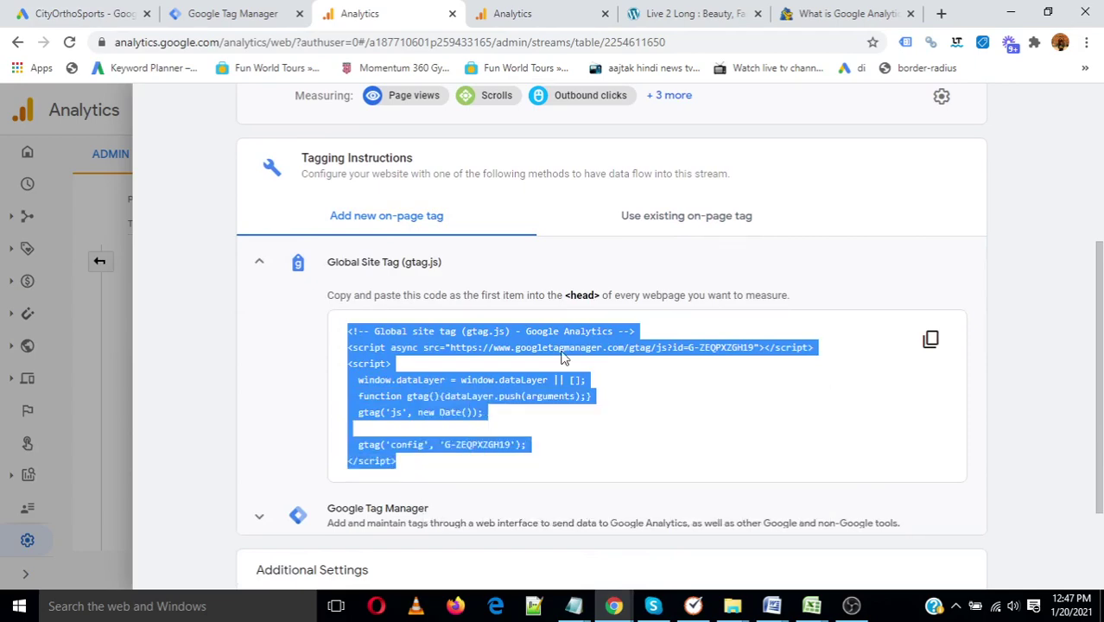
double_click(572, 297)
- Log in to the live2long.com WordPress admin at /wp-admin with the prefilled credentials, postponing the administration email verification
left_click(684, 12)
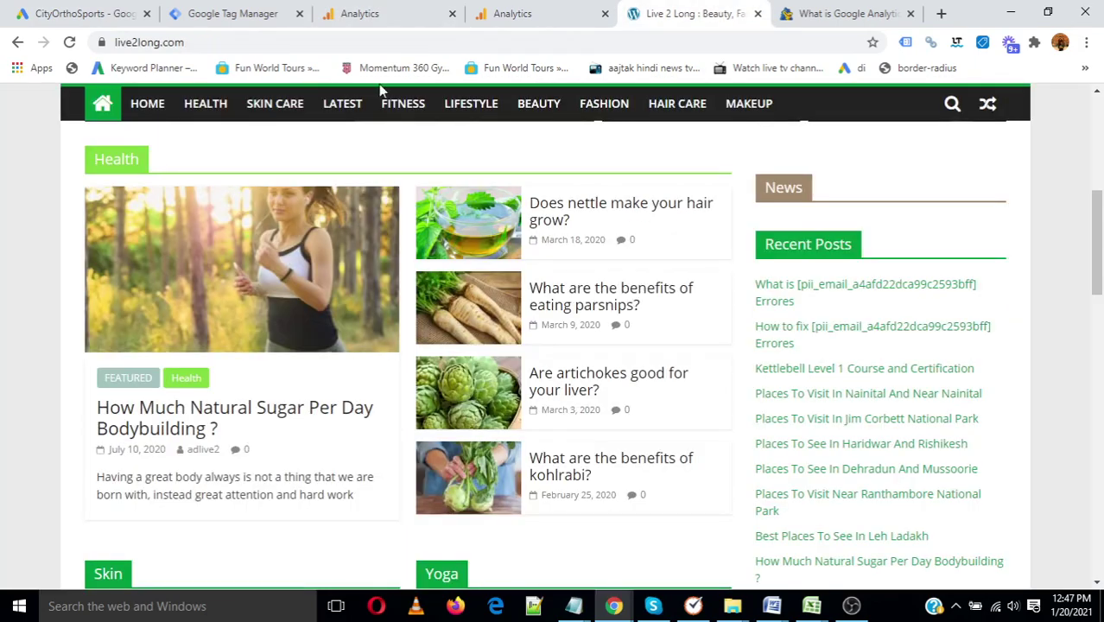
left_click(220, 43)
left_click(260, 36)
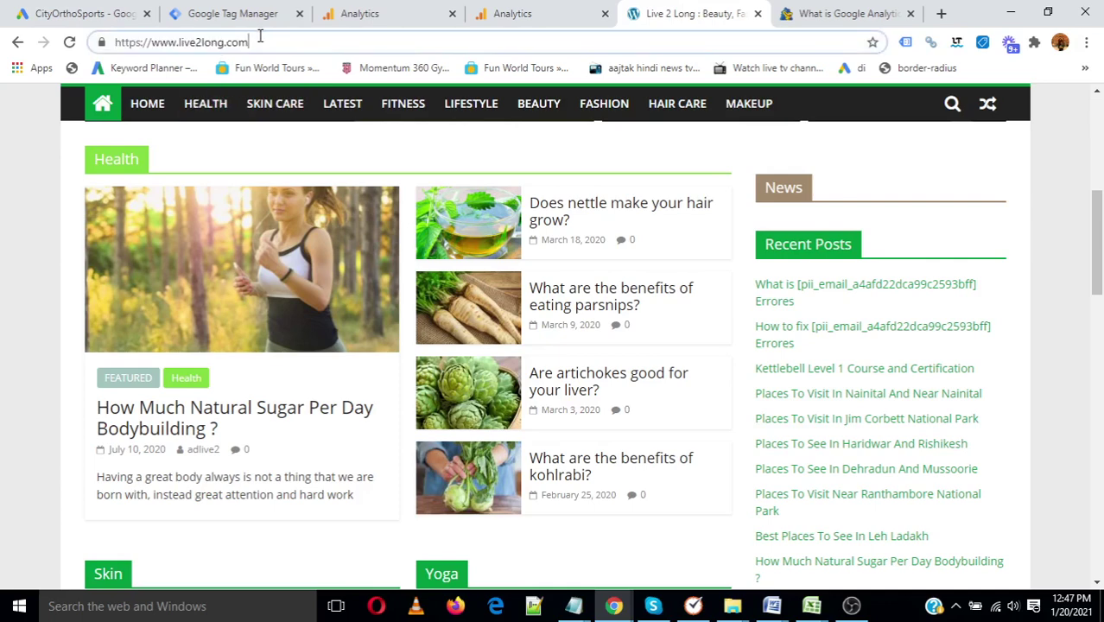
type("/wp-admin")
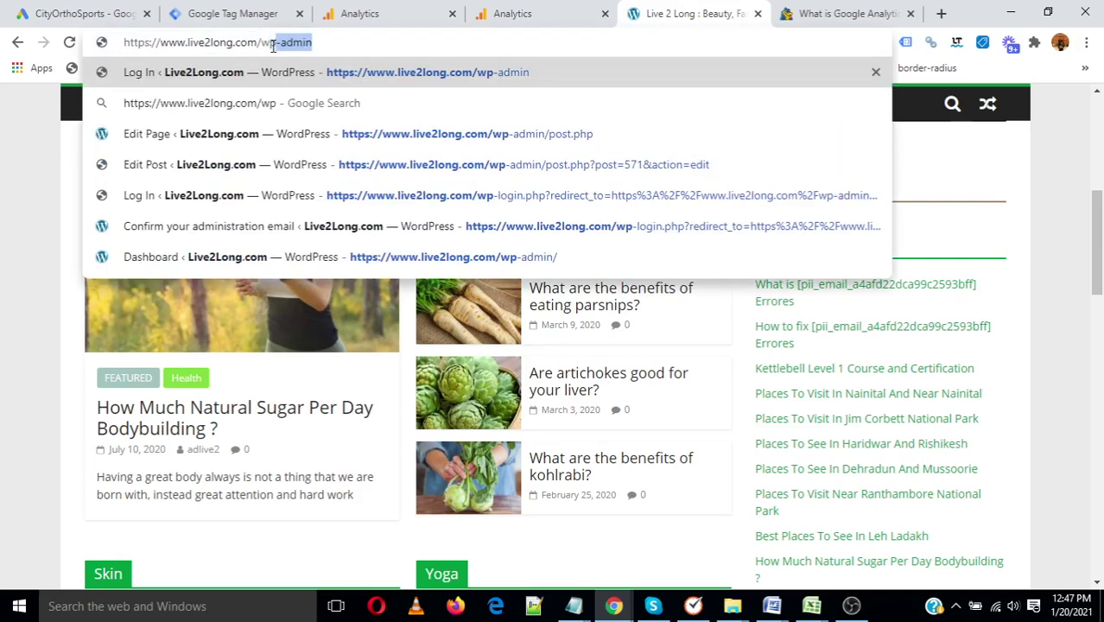
key("Return")
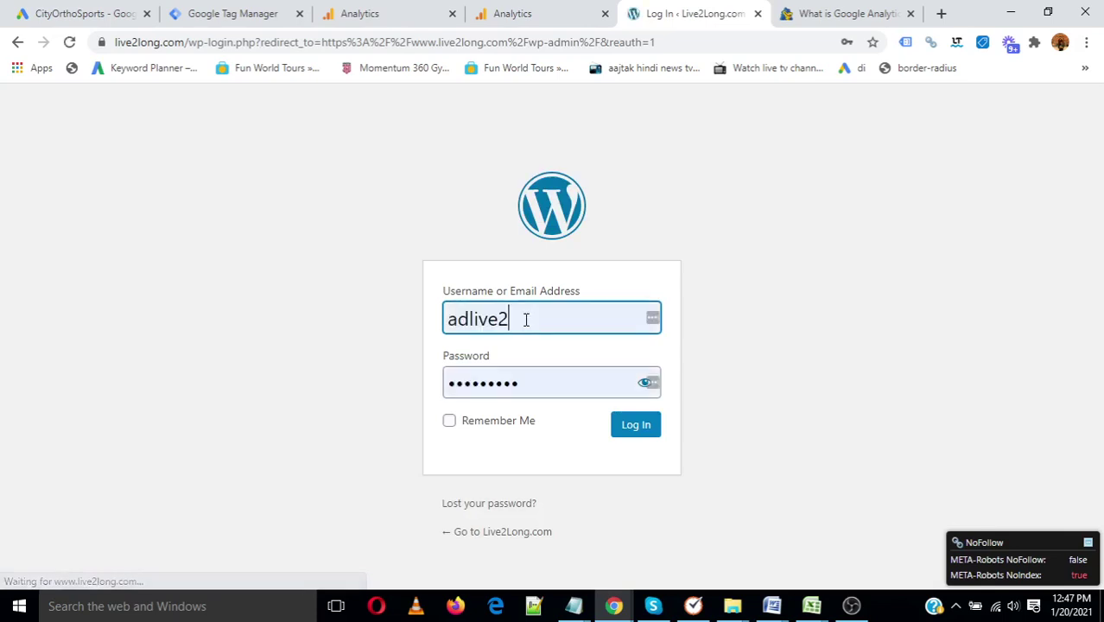
left_click(644, 426)
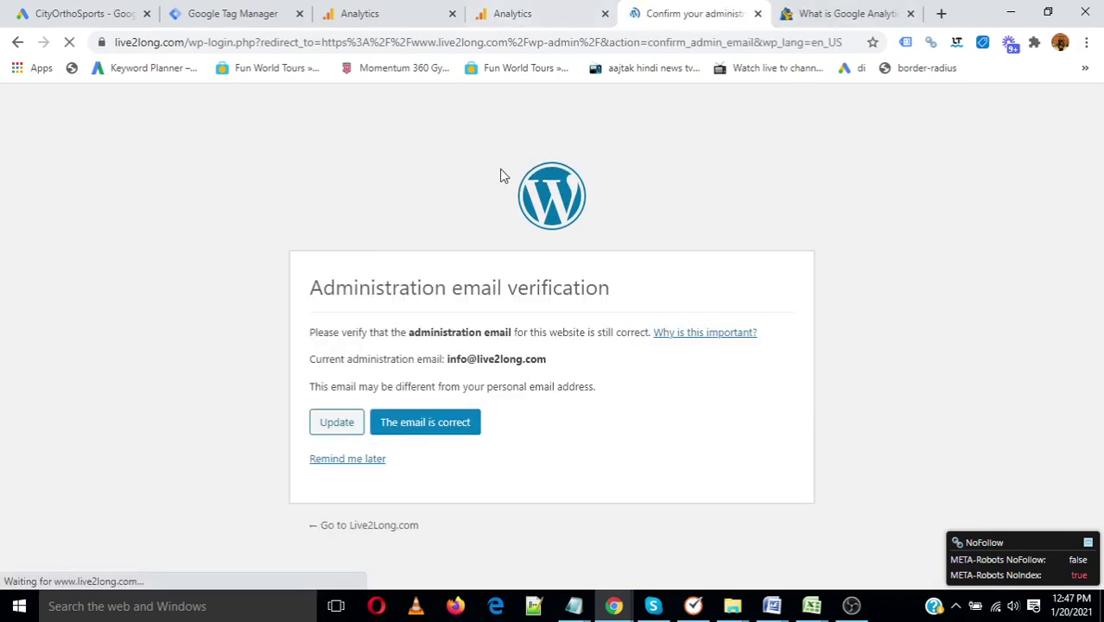
left_click(356, 468)
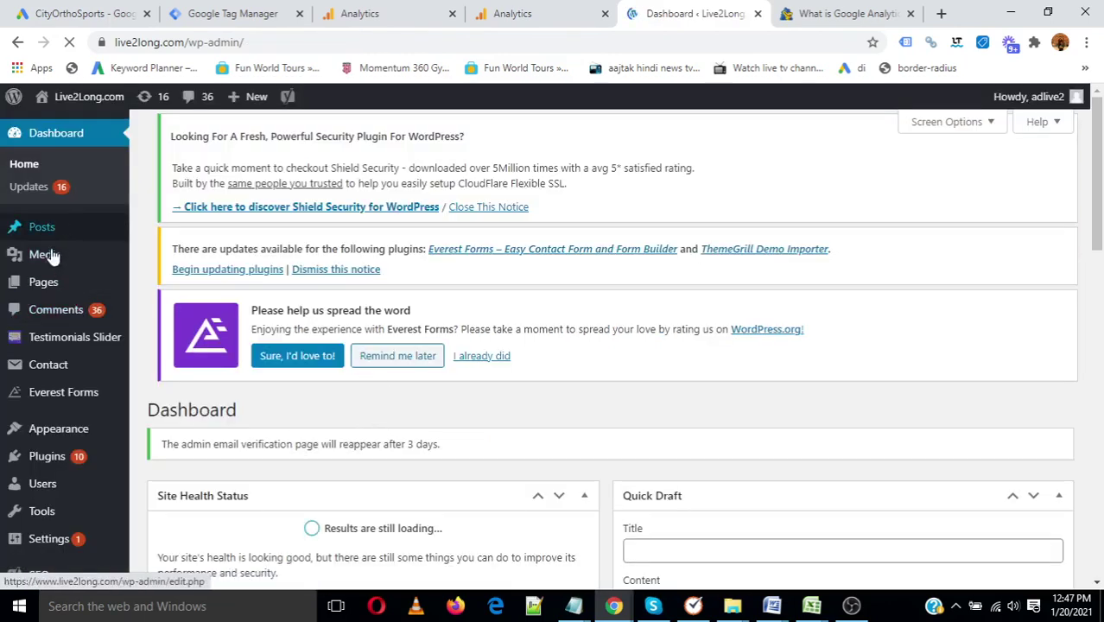
- Open the WordPress Theme Editor from the Appearance section, declining LastPass's offer to save the login
left_click(66, 436)
scroll(179, 488, "down", 2)
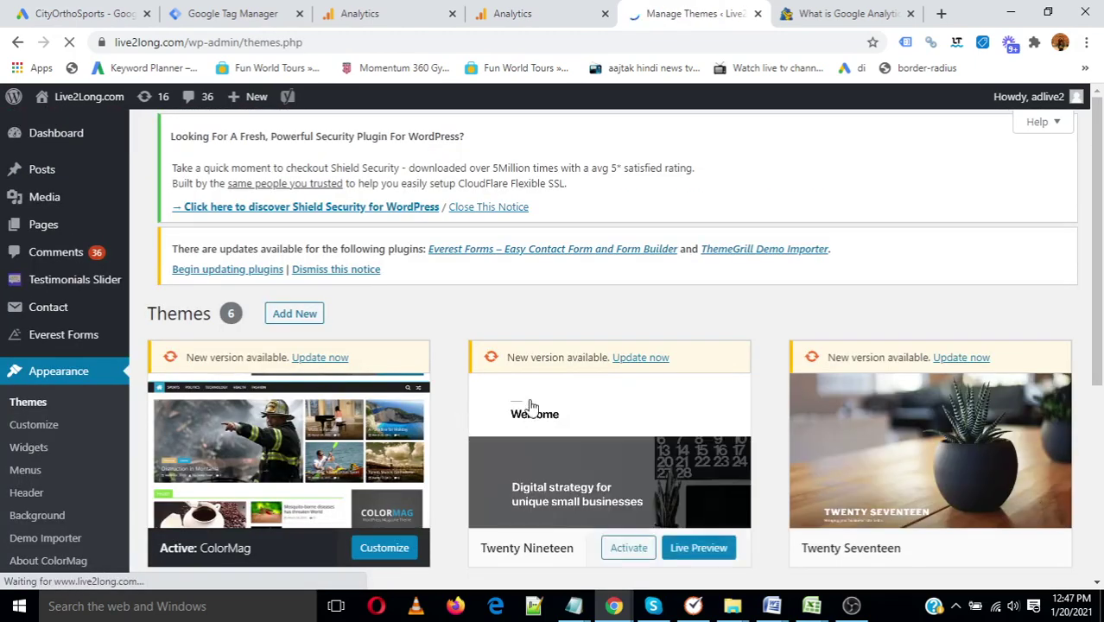
scroll(510, 380, "down", 3)
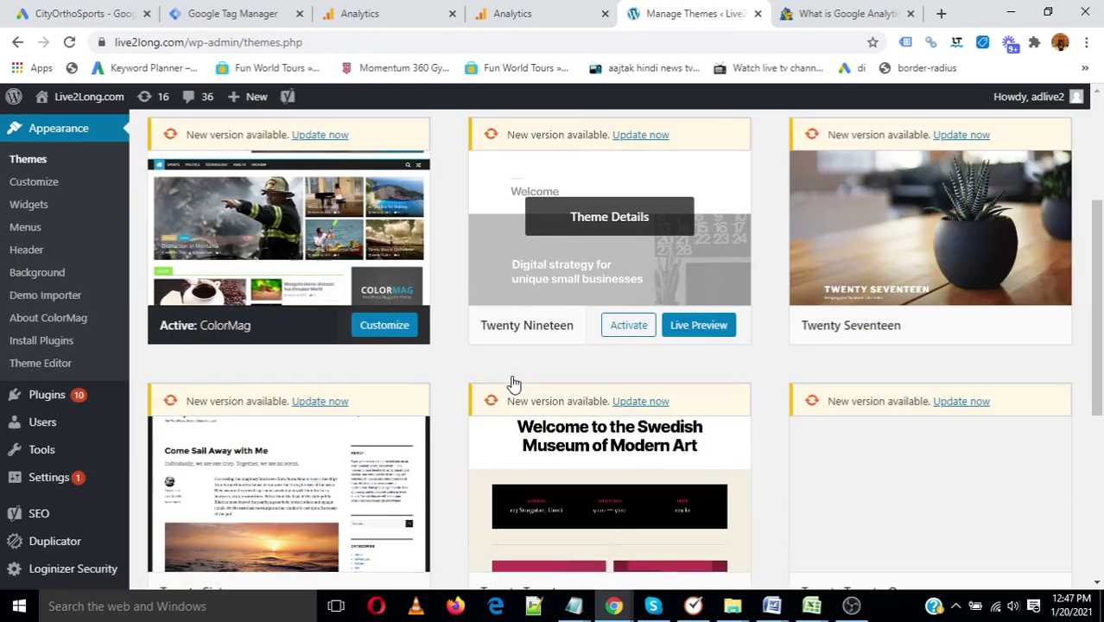
scroll(510, 440, "up", 1)
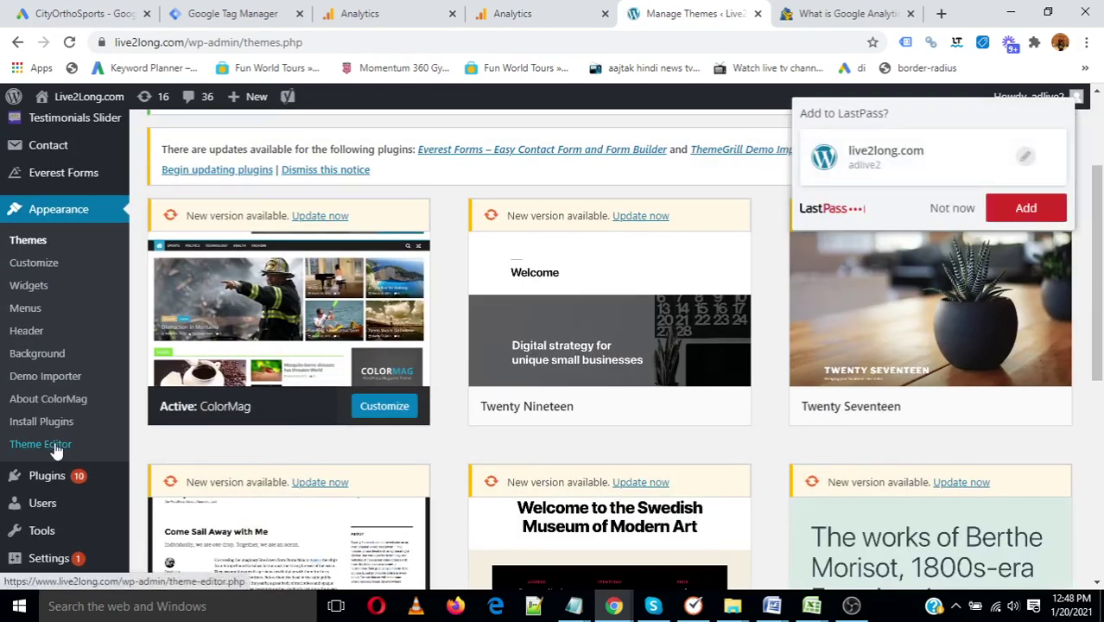
left_click(960, 211)
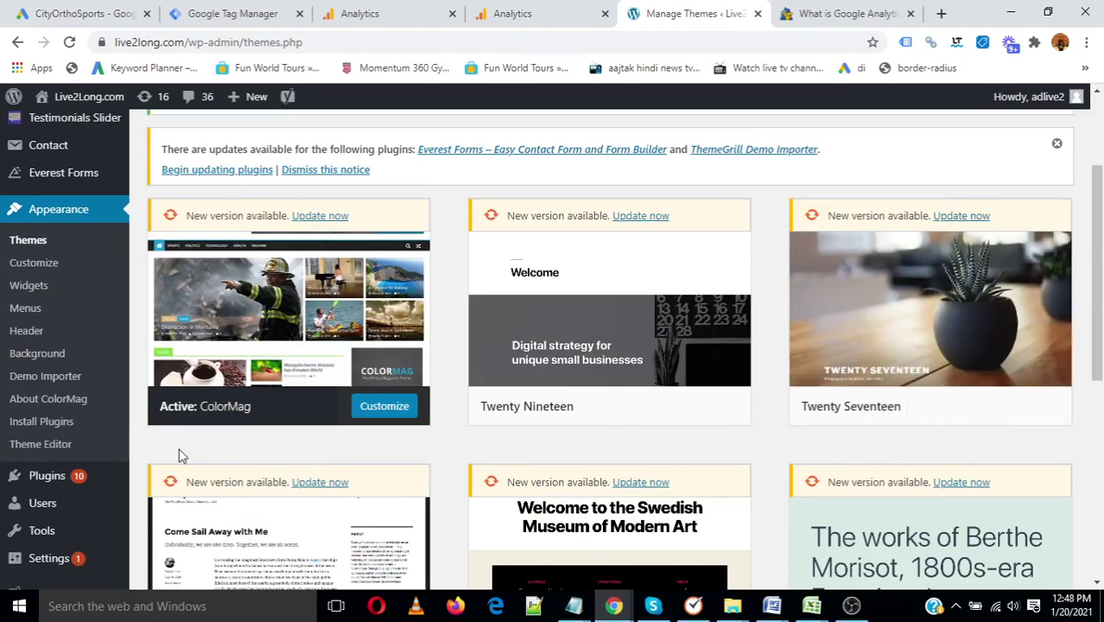
left_click(52, 451)
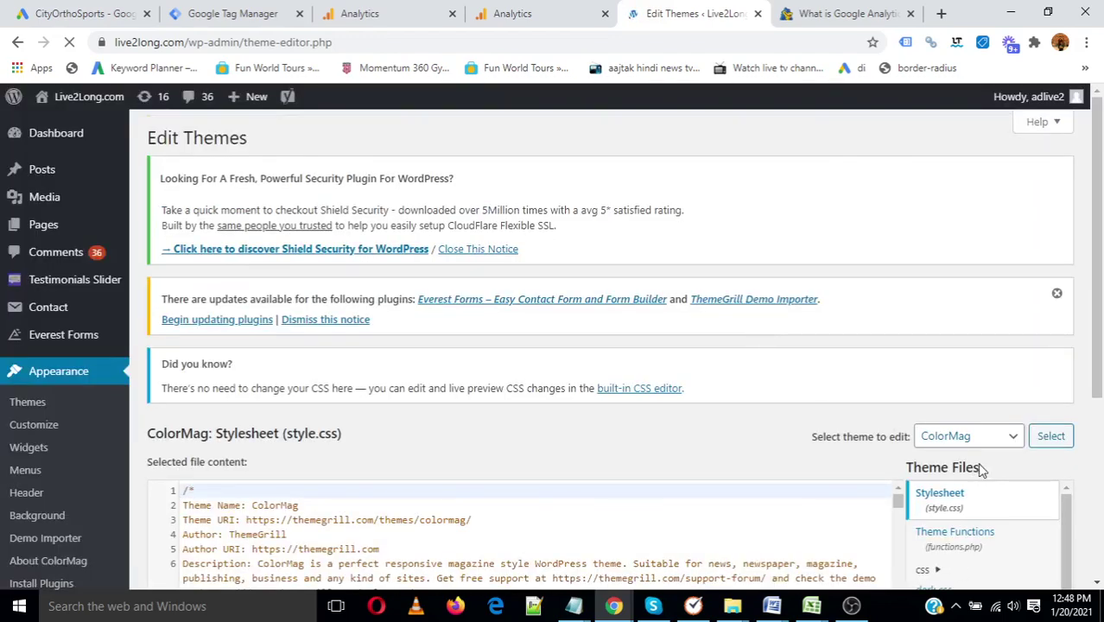
- Open the ColorMag theme's Theme Header file (header.php) for editing
scroll(974, 458, "down", 3)
scroll(984, 466, "down", 2)
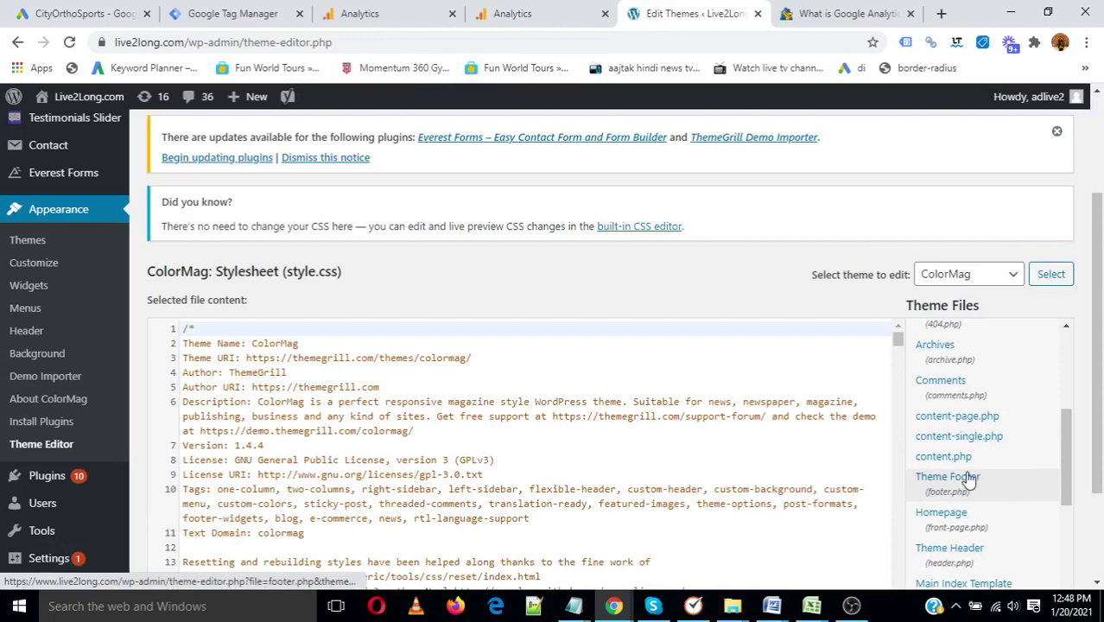
left_click(959, 555)
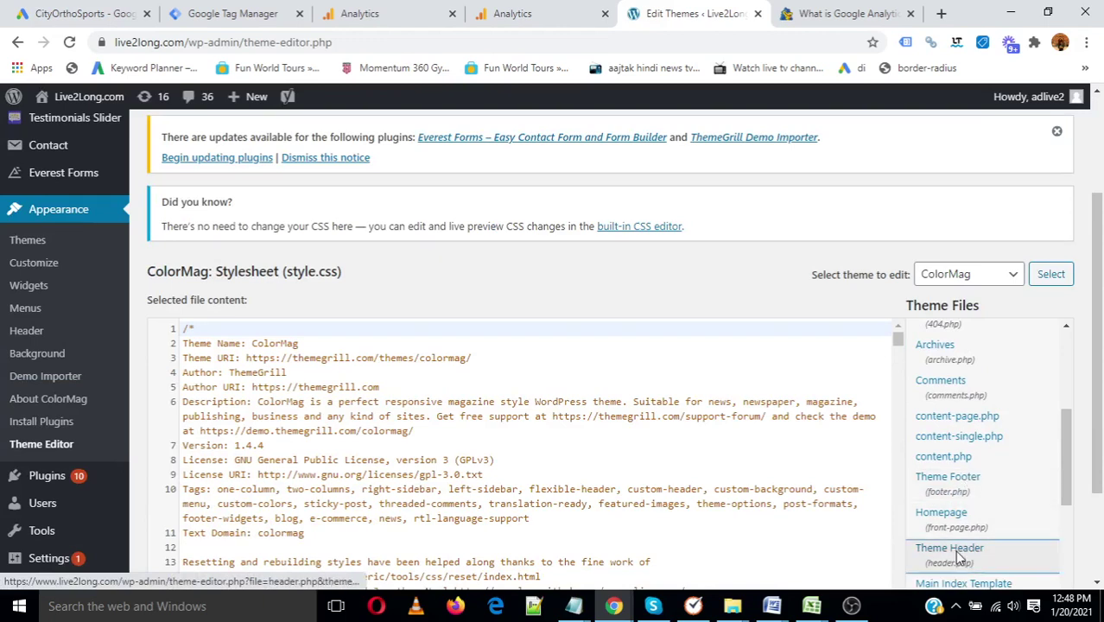
- Paste the copied gtag.js code on a new line just before the closing </head> tag and update header.php
scroll(1069, 544, "down", 1)
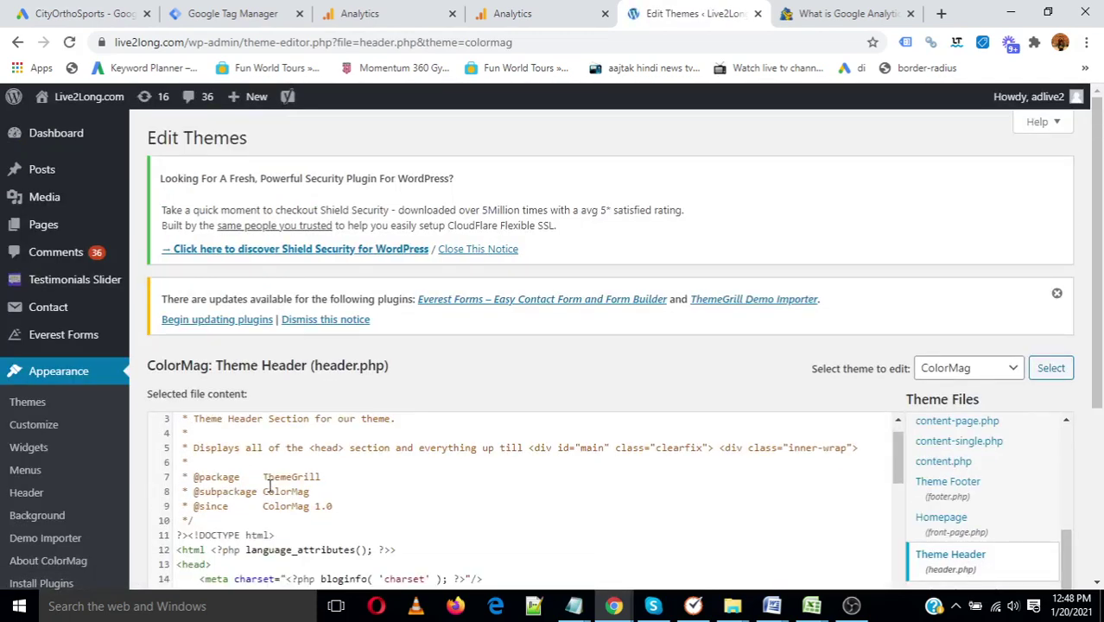
scroll(270, 488, "down", 2)
scroll(271, 492, "up", 1)
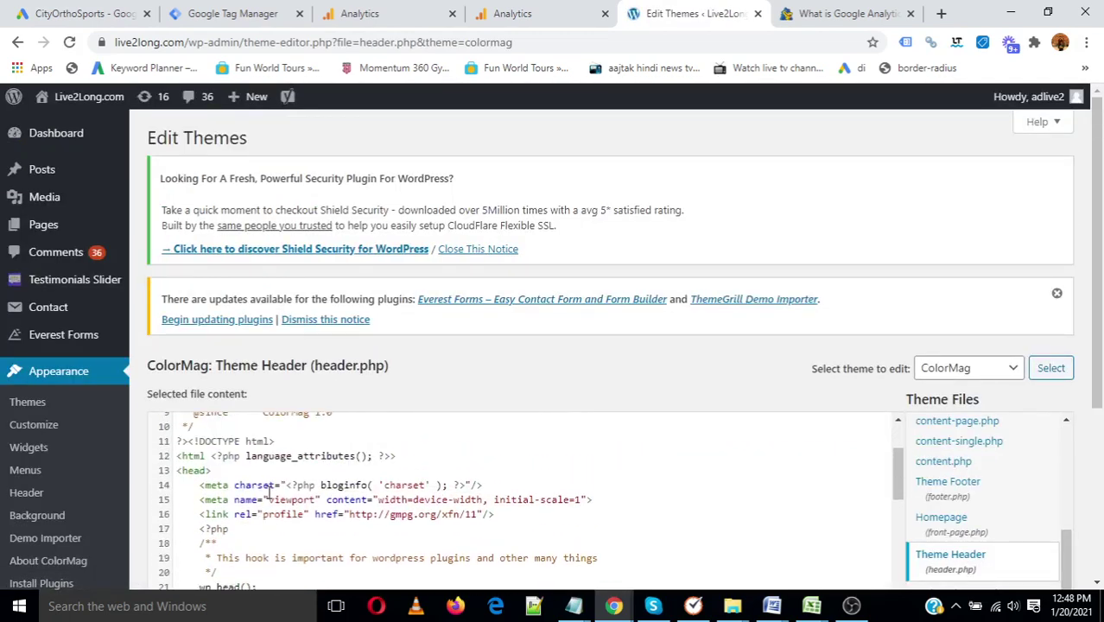
left_click(410, 458)
scroll(290, 480, "down", 2)
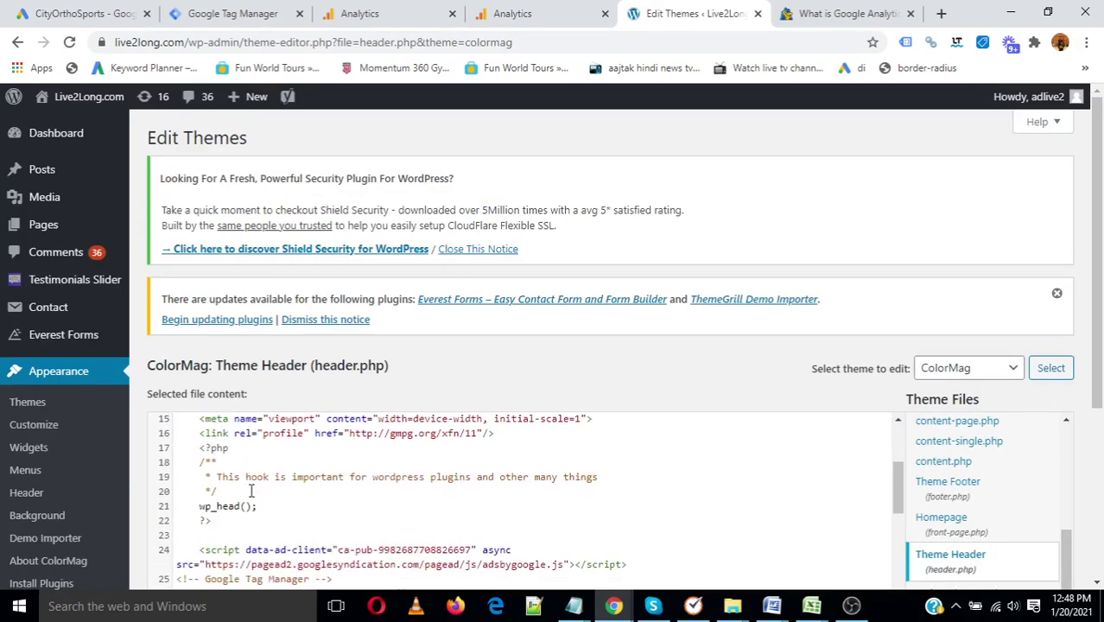
scroll(250, 490, "down", 3)
left_click(176, 520)
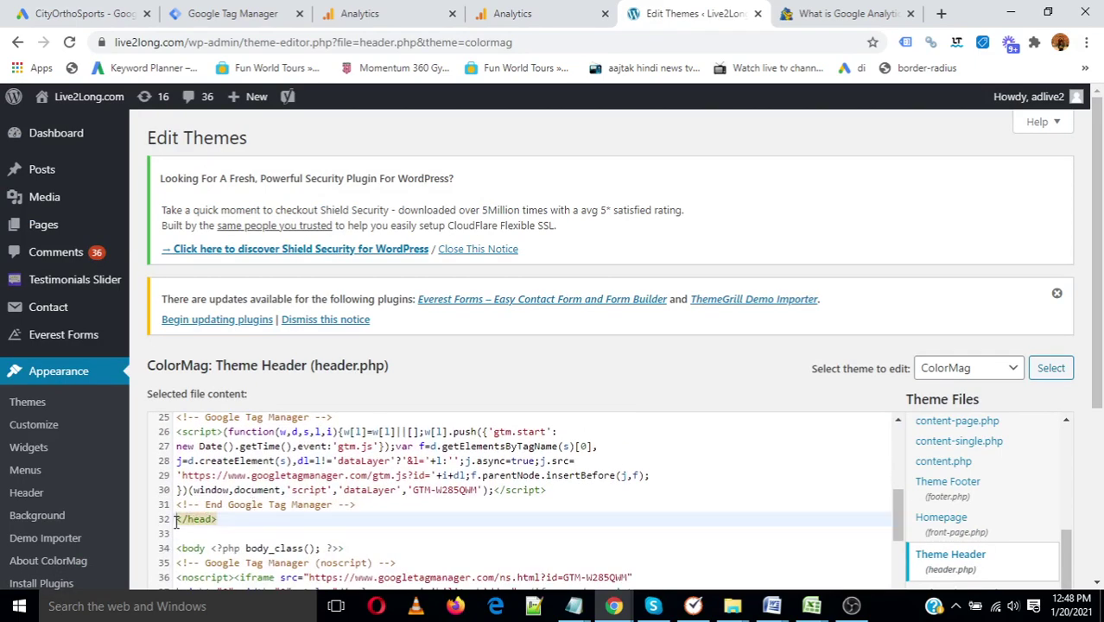
key("Return")
key("Up")
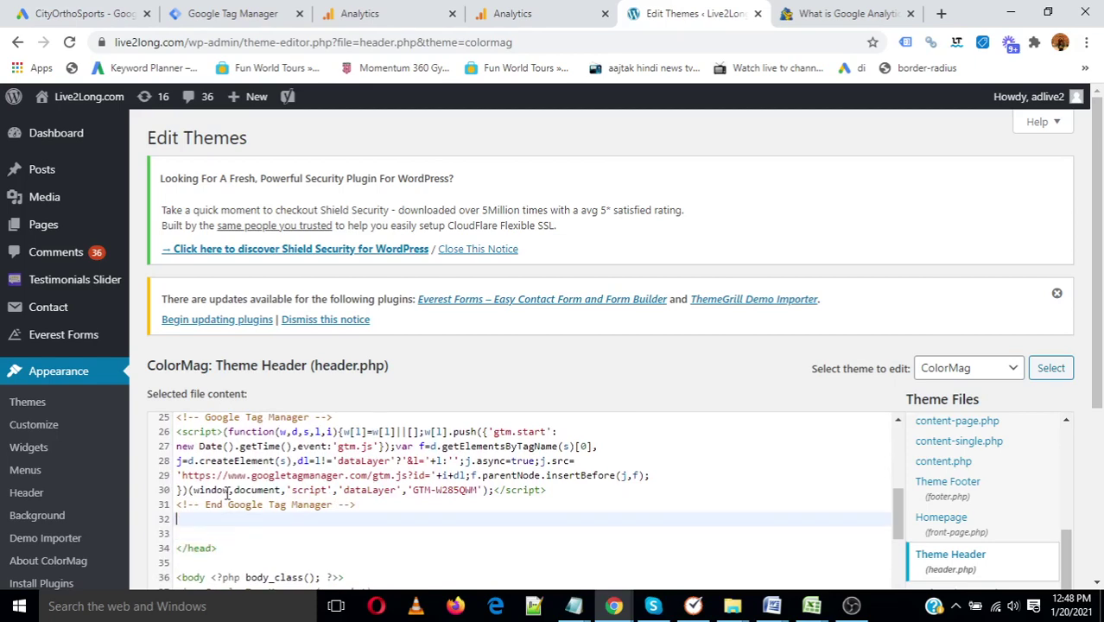
type("<!-- Global site tag (gtag.js) - Google Analytics --> <script async src=\"https://www.googletagmanager.com/gtag/js?id=G-ZEQPXZGH19\"></script> <script>   window.dataLayer = window.dataLayer || [];   function gtag(){dataLayer.push(arguments);}   gtag('js', new Date());    gtag('config', 'G-ZEQPXZGH19'); </script>")
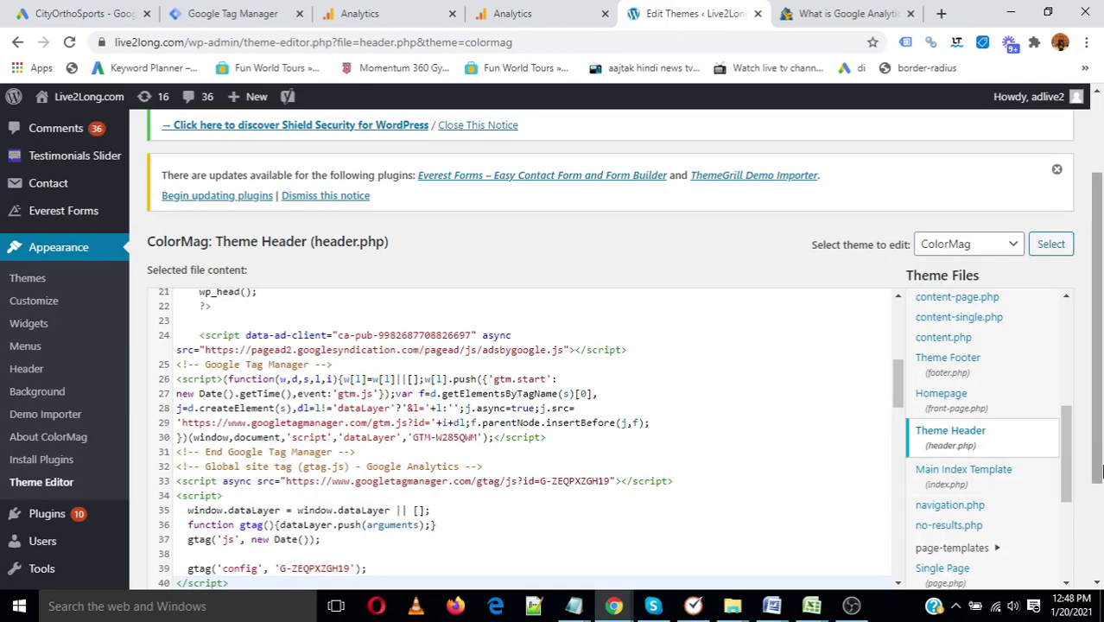
scroll(340, 555, "down", 3)
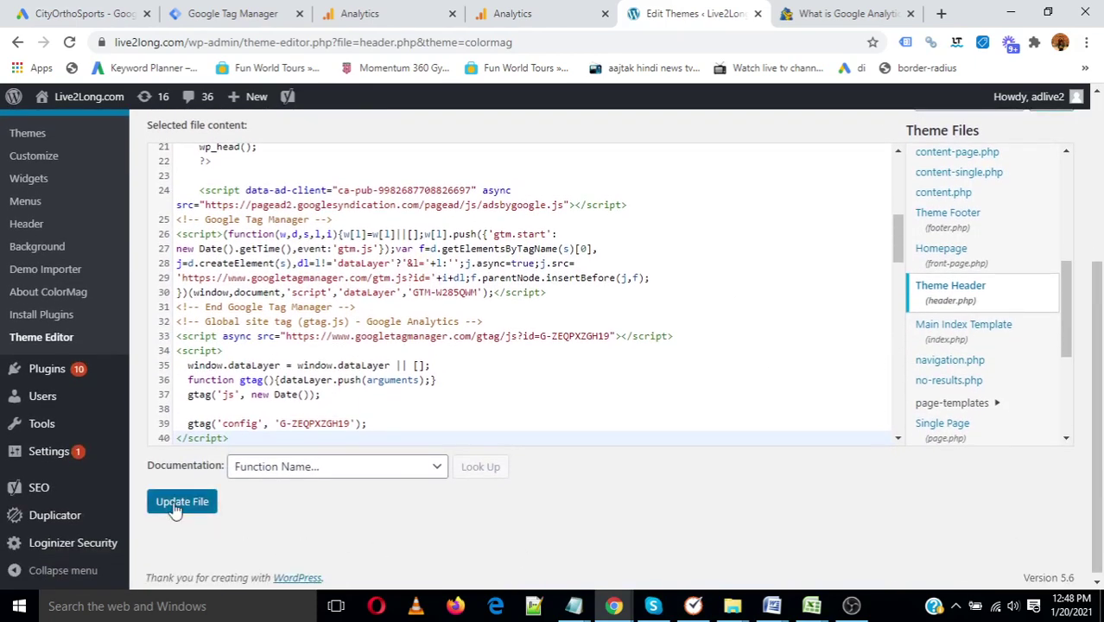
left_click(177, 508)
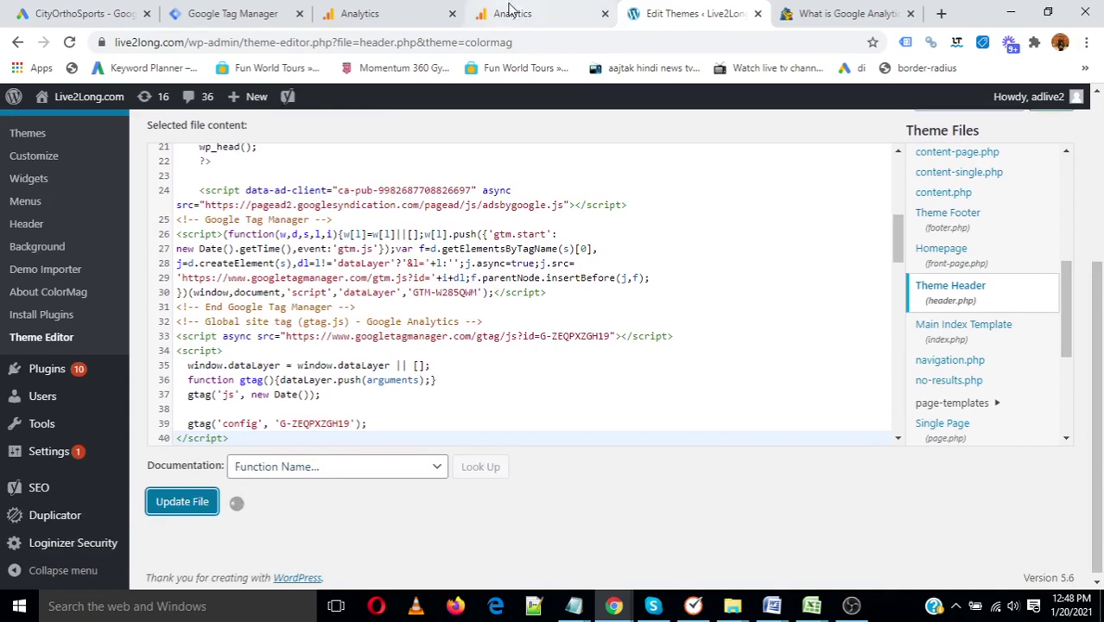
- Switch back to Analytics and review the stream's Global Site Tag and Google Tag Manager instructions for adding a new on-page tag
left_click(395, 8)
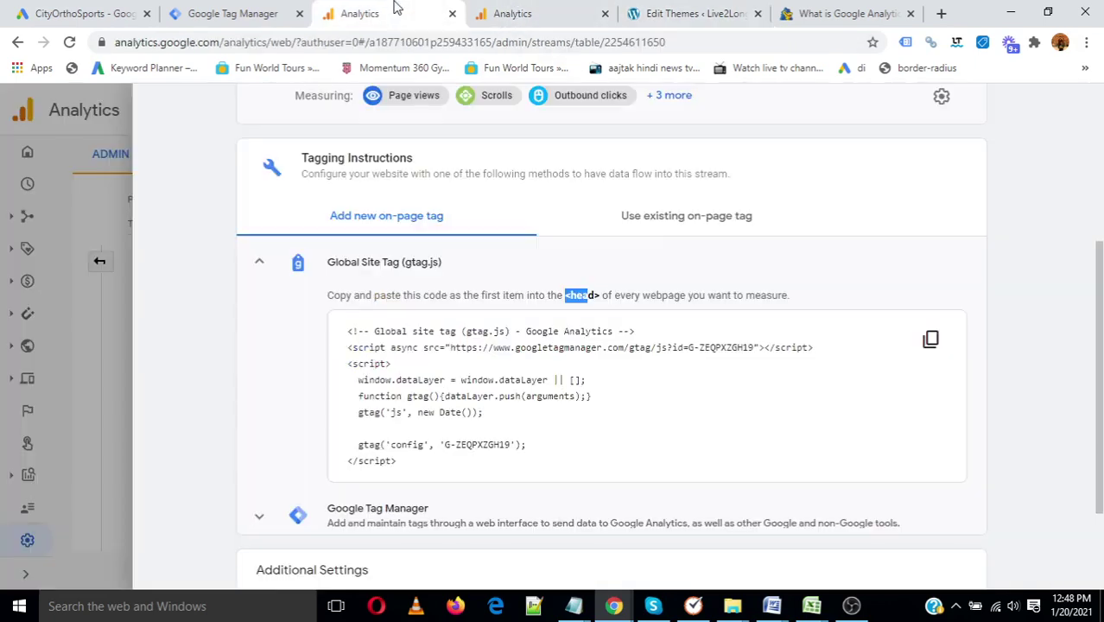
scroll(373, 445, "down", 2)
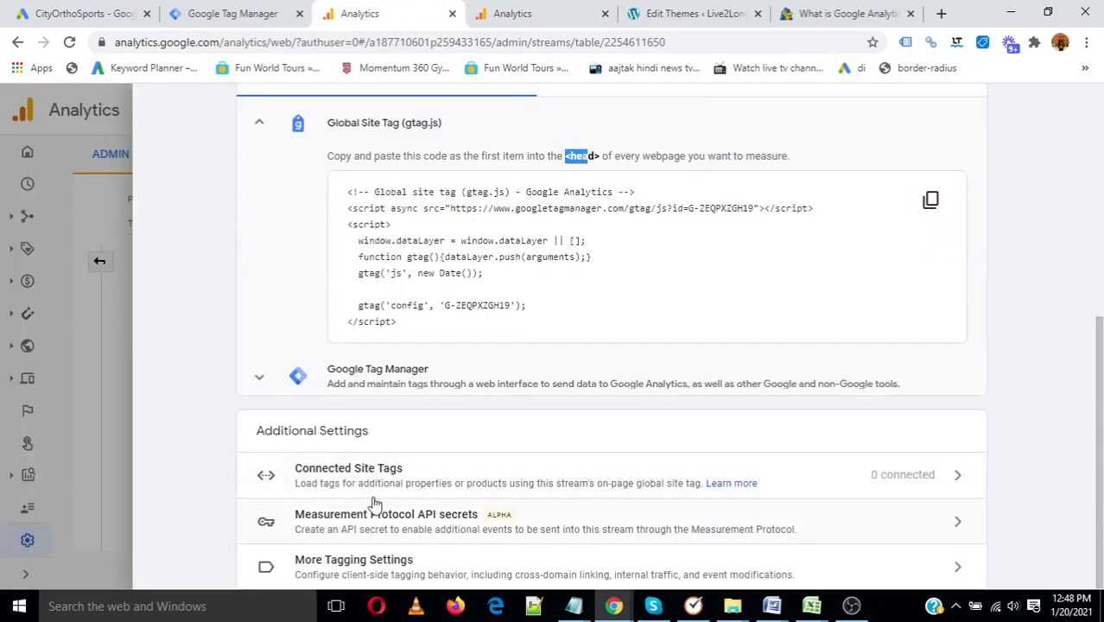
scroll(567, 439, "up", 4)
scroll(423, 424, "down", 5)
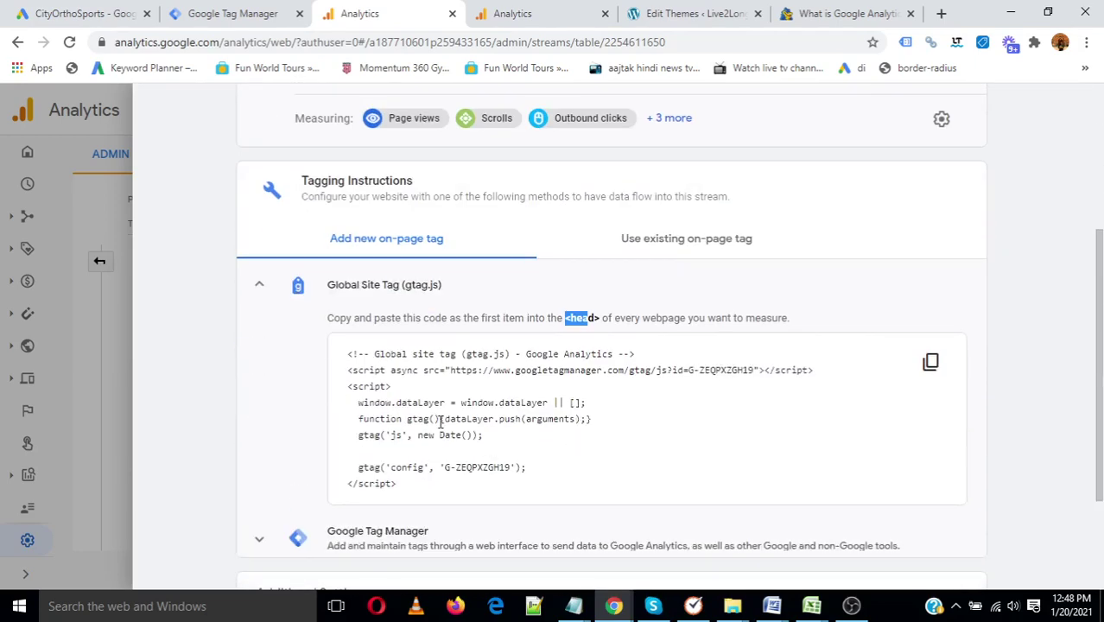
left_click(407, 383)
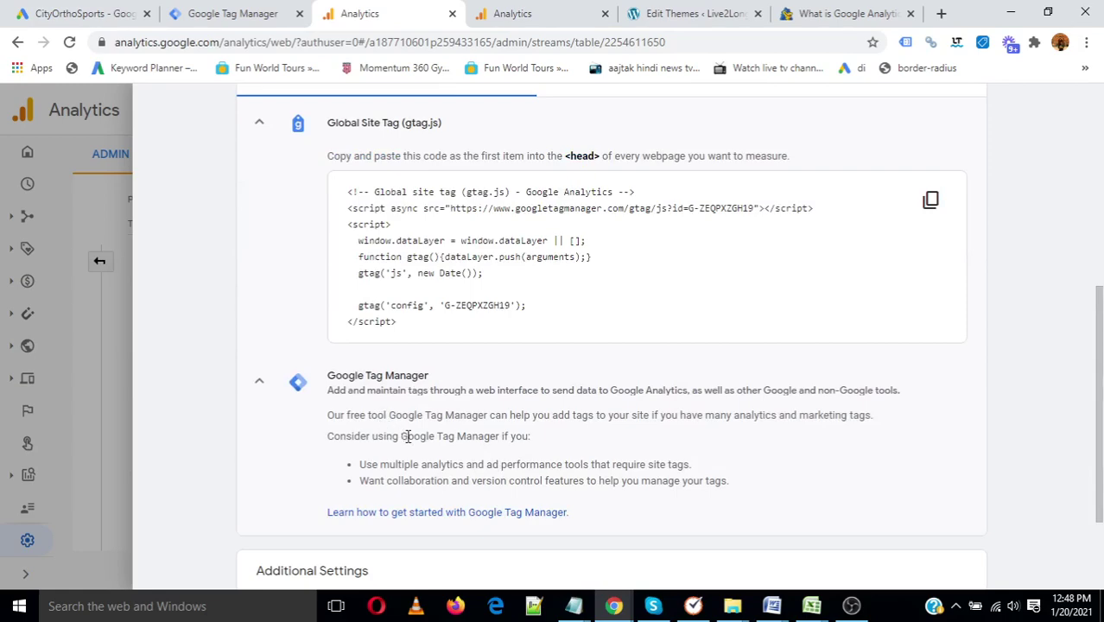
scroll(407, 436, "up", 3)
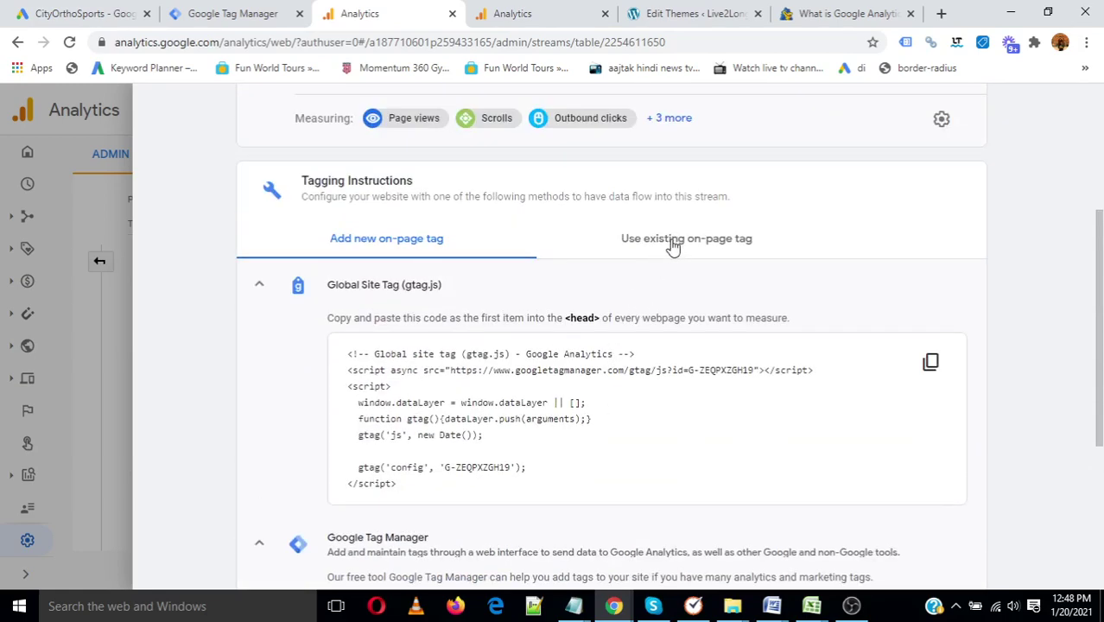
- Review the instructions for using an existing on-page tag, and close the web stream details back to the Admin overview
left_click(672, 242)
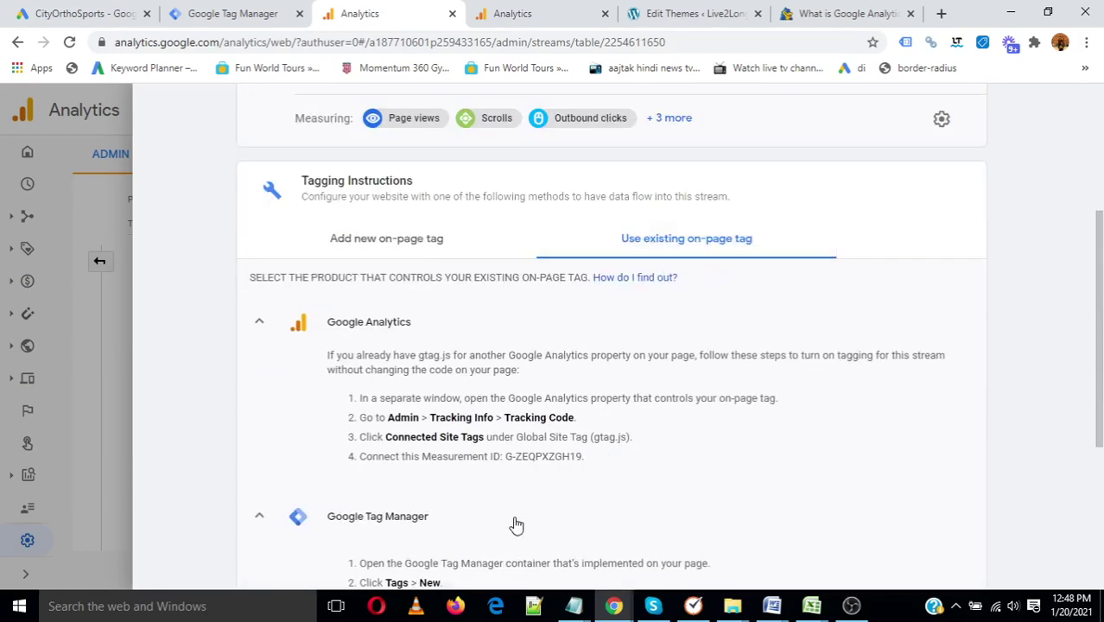
scroll(514, 521, "down", 5)
scroll(536, 380, "up", 3)
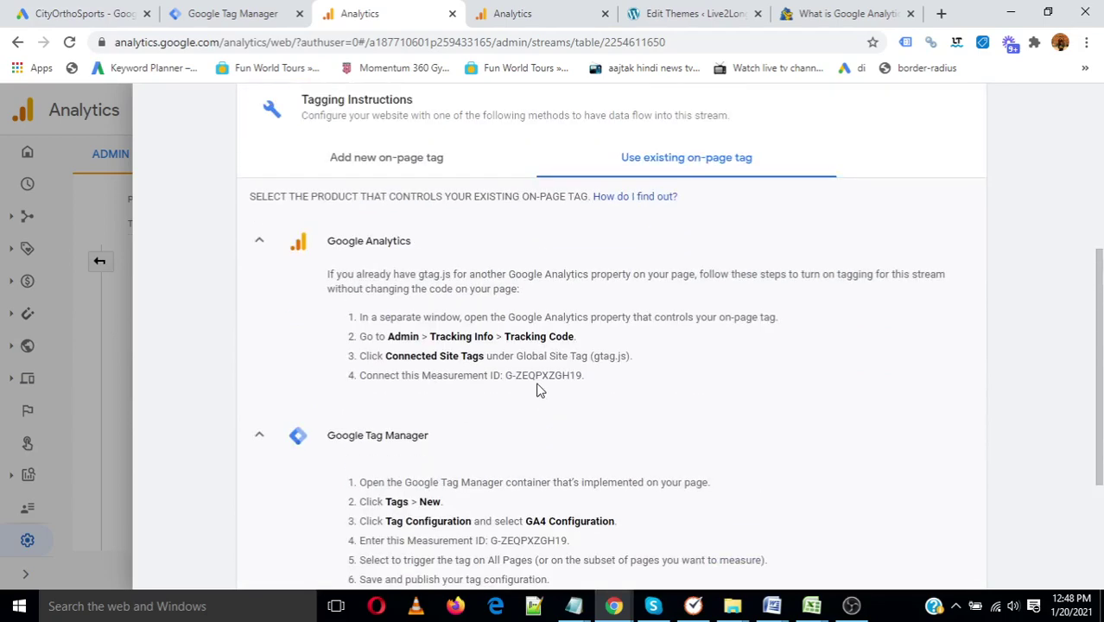
left_click(395, 175)
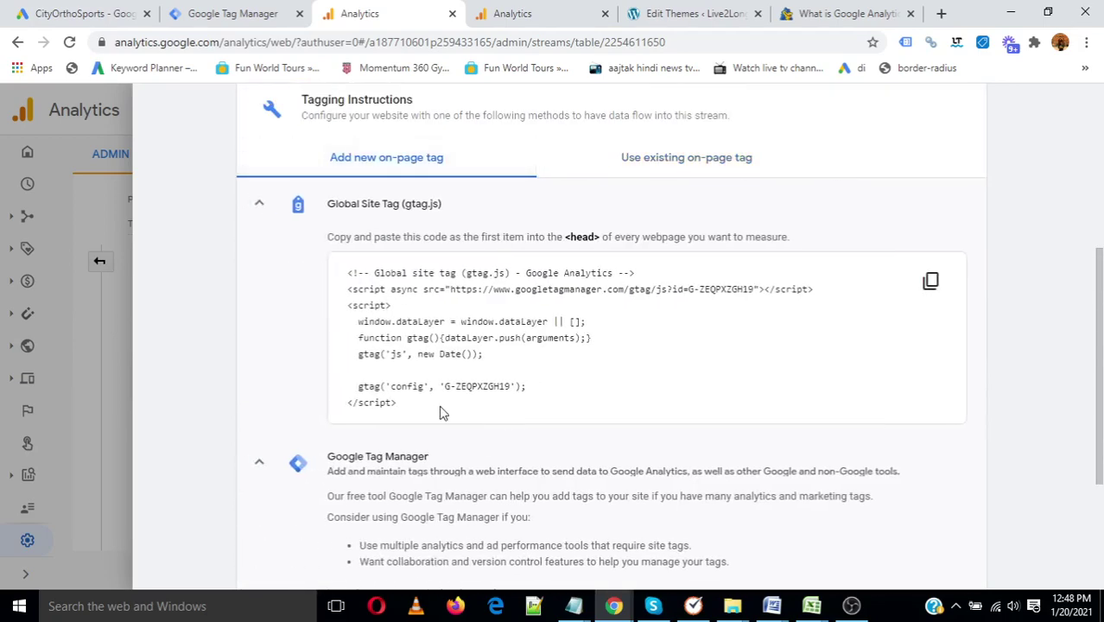
scroll(525, 465, "down", 2)
scroll(469, 434, "up", 7)
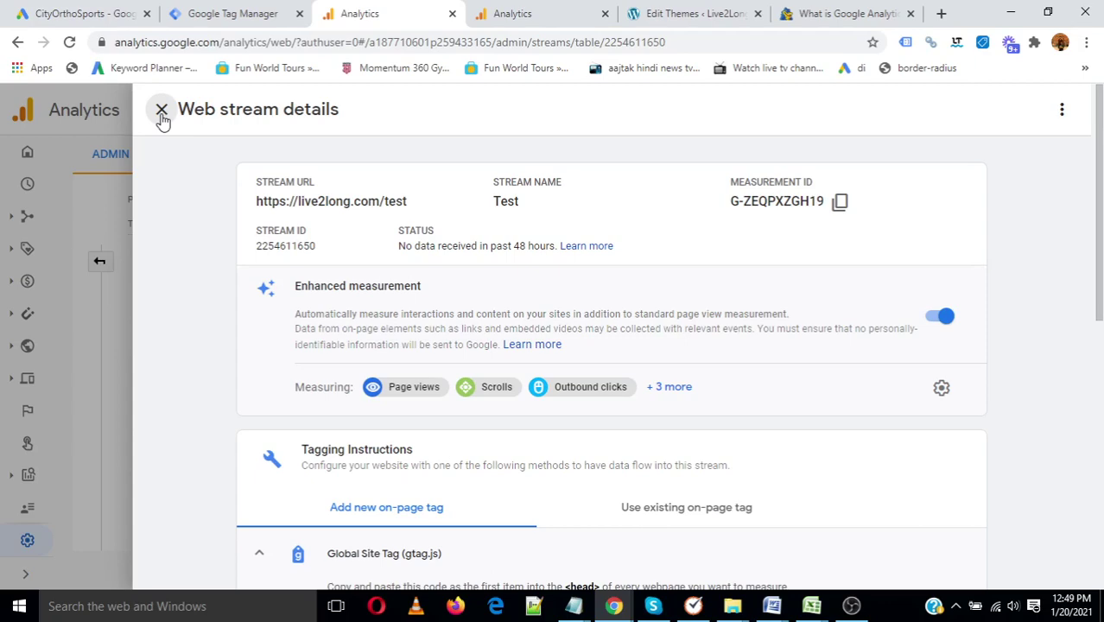
left_click(161, 111)
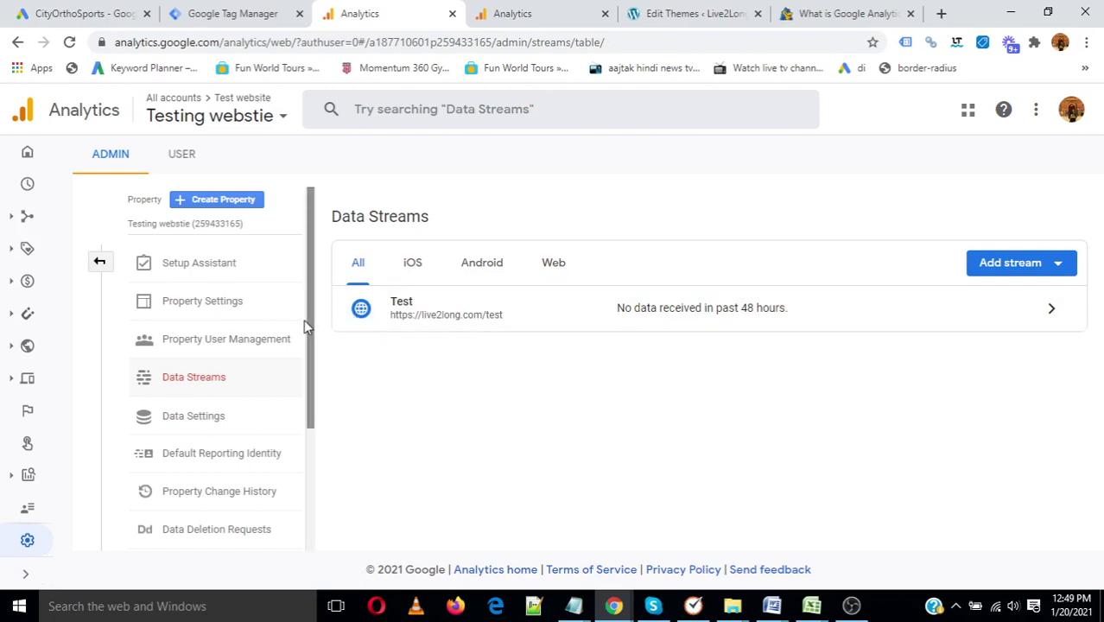
left_click(99, 264)
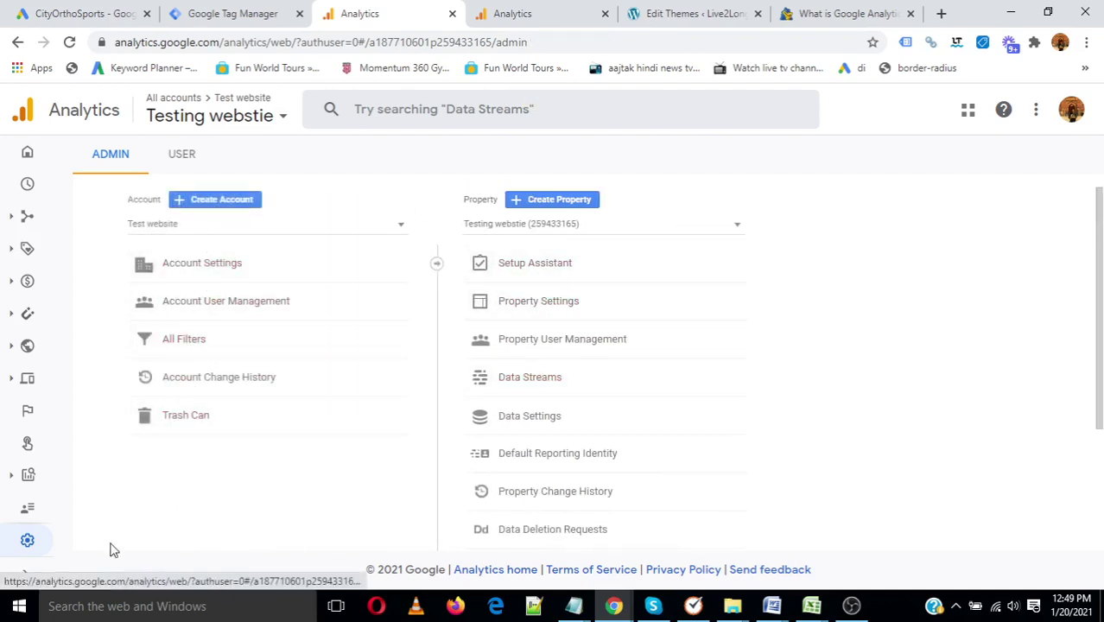
- Review the Test website account's settings, from Basic Settings through Data Sharing Settings to the Data Processing Amendment
left_click(217, 273)
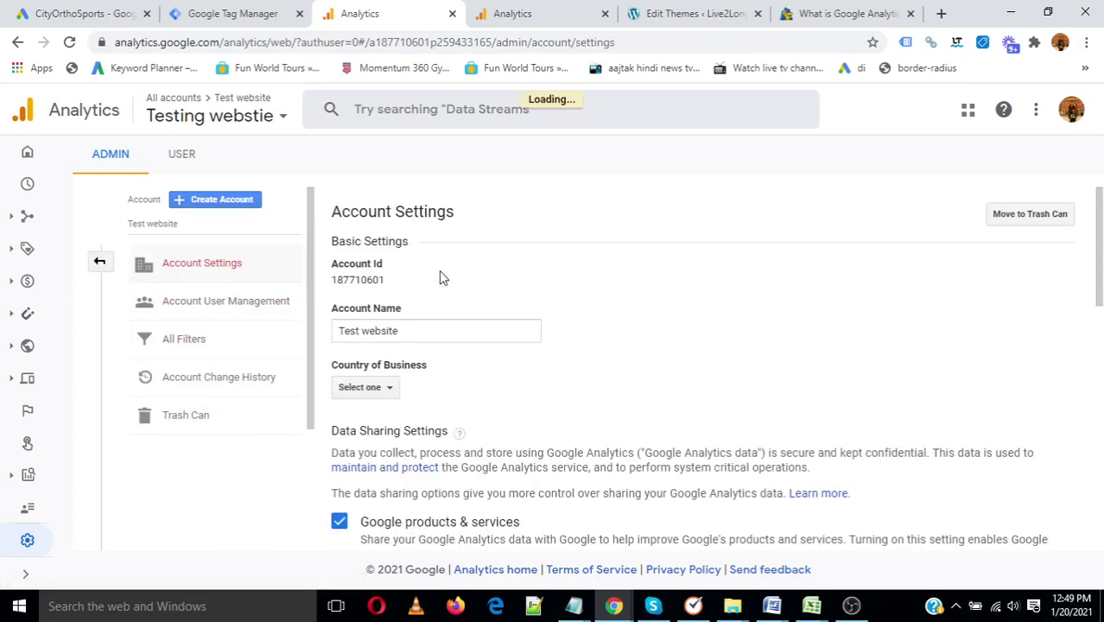
scroll(373, 255, "down", 2)
scroll(475, 406, "down", 5)
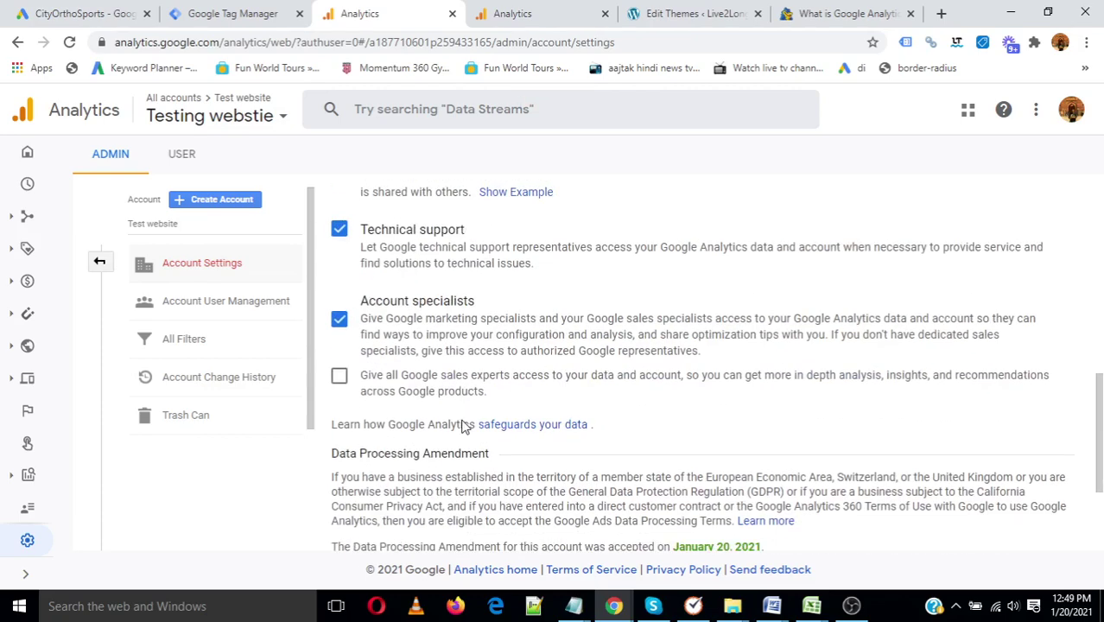
scroll(461, 418, "down", 2)
- View the account permissions in Account User Management and close them
left_click(226, 304)
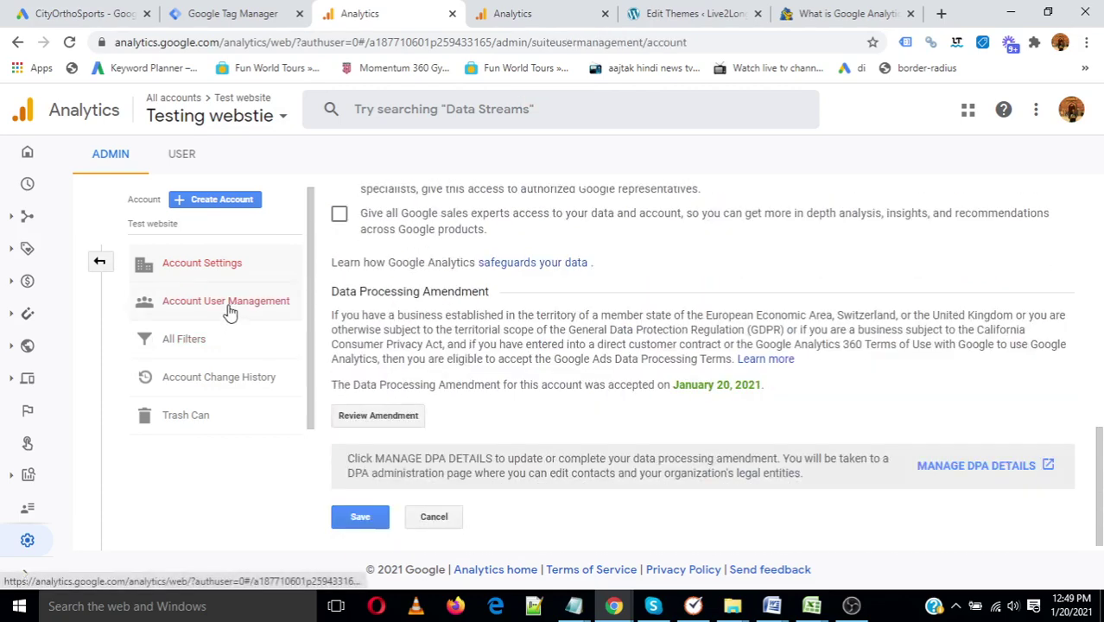
left_click(223, 313)
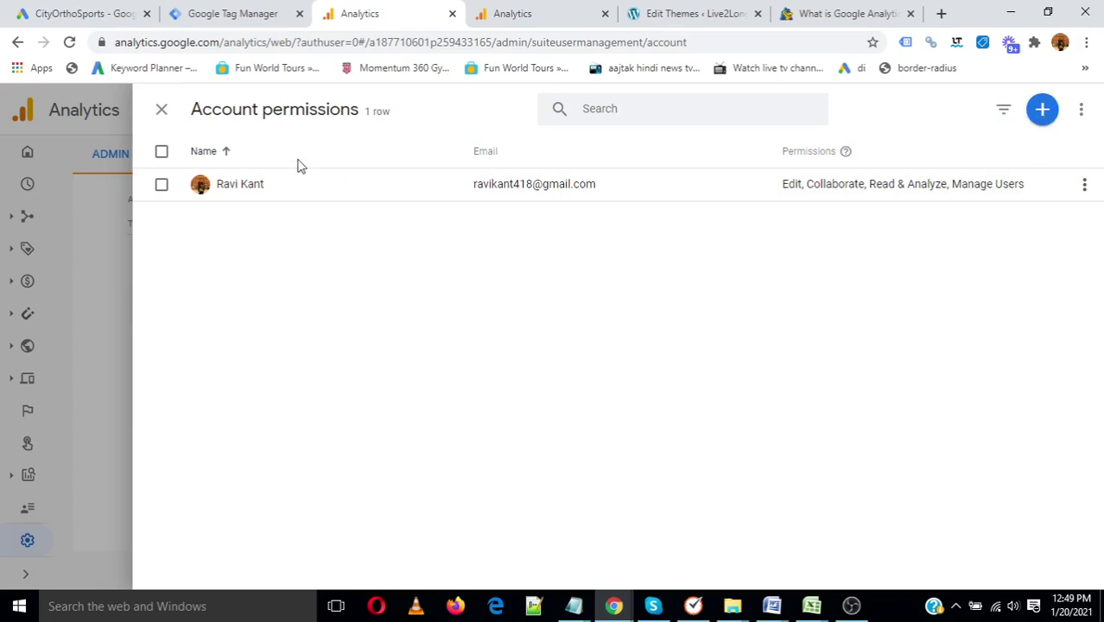
left_click(162, 111)
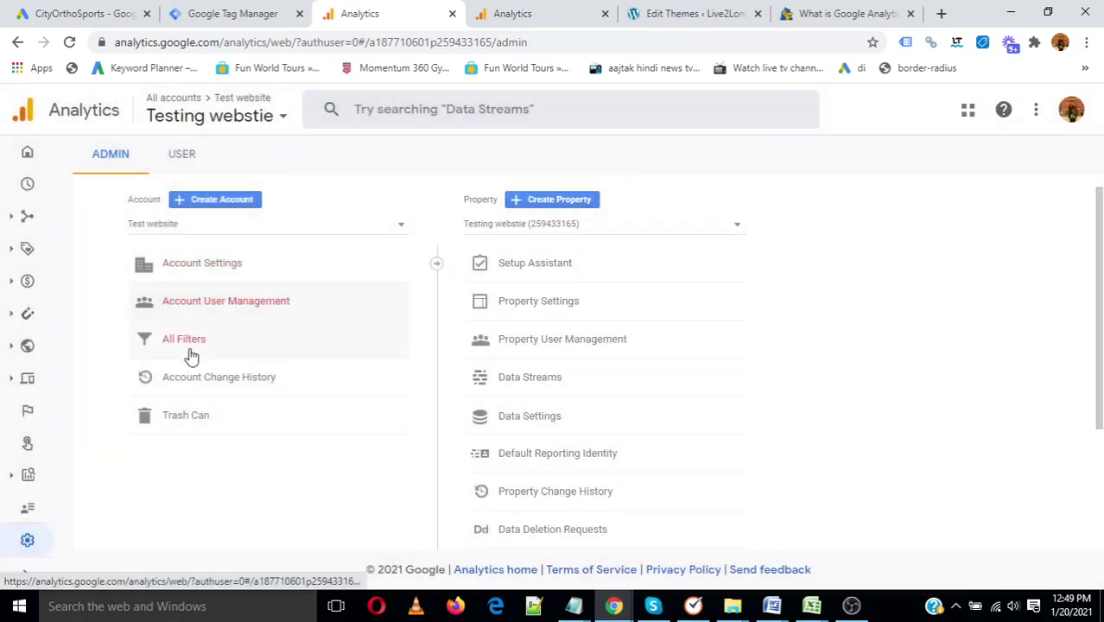
- View the account's All Filters notice and Account Change History, and return to the Admin overview
left_click(190, 349)
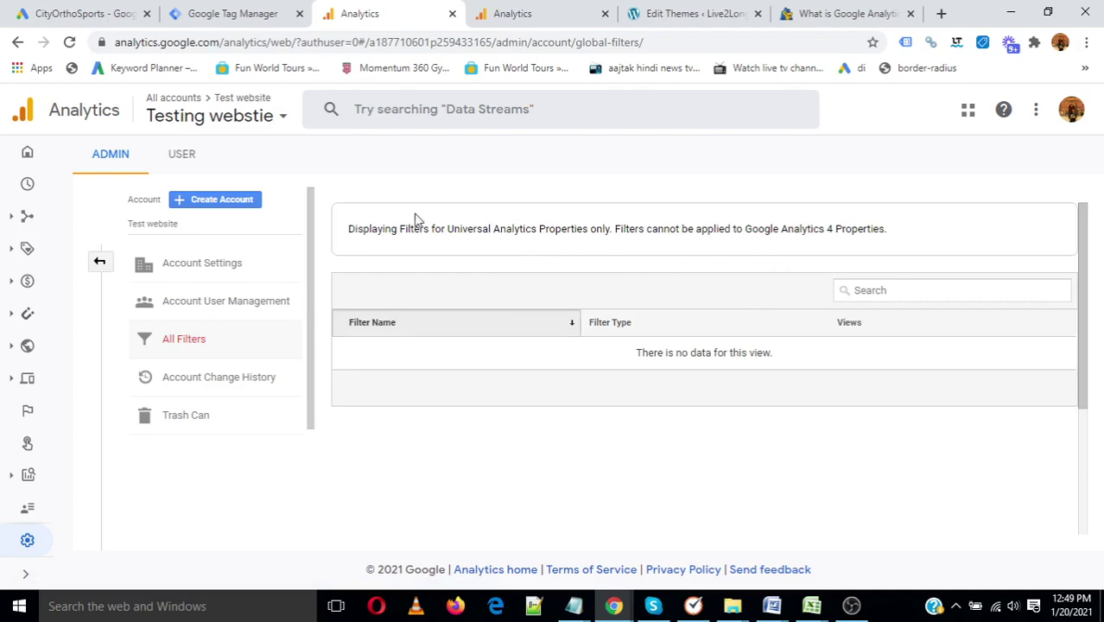
left_click_drag(408, 229, 867, 226)
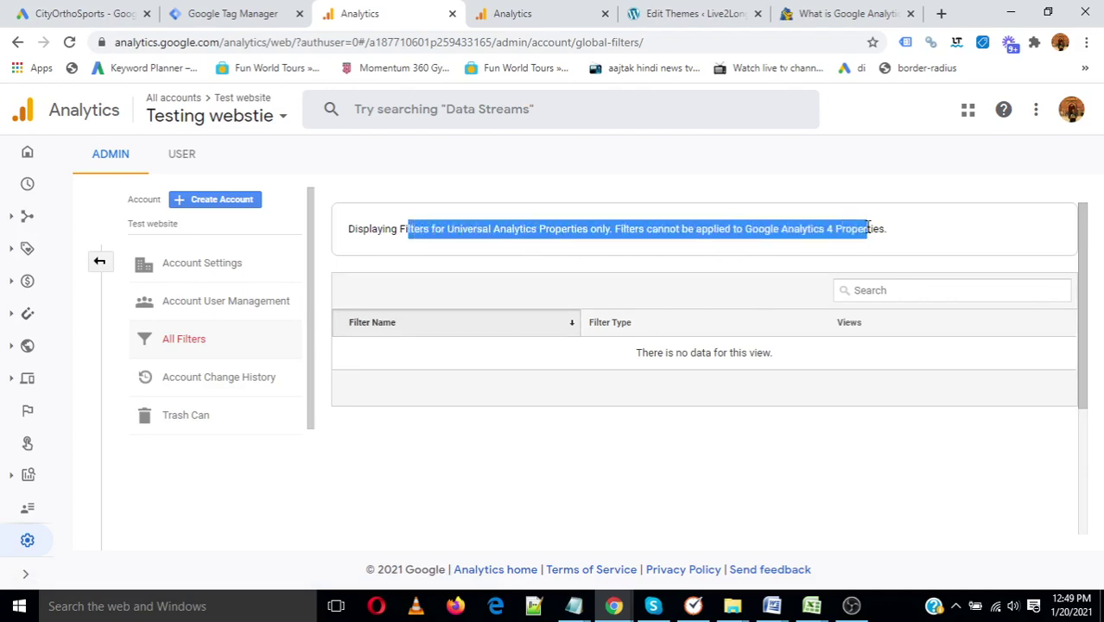
left_click(199, 386)
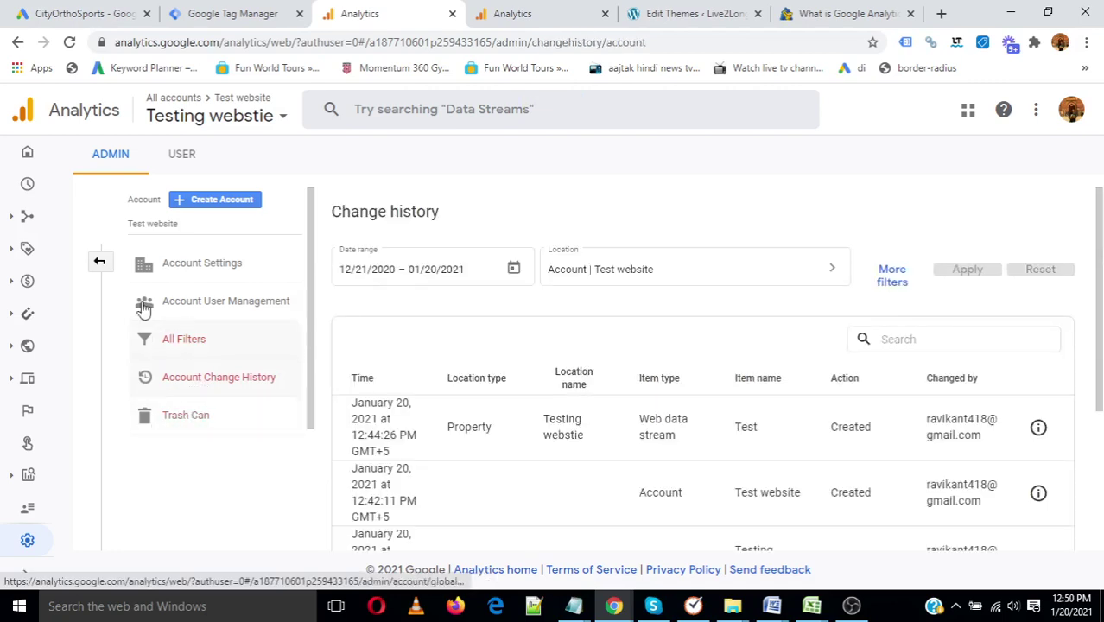
left_click(99, 264)
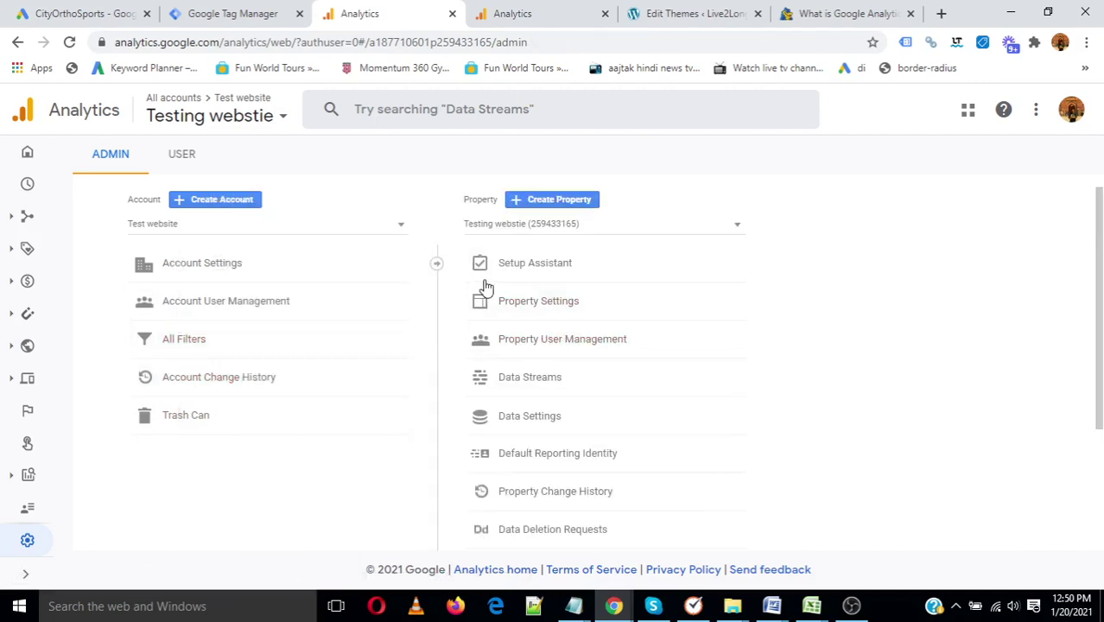
- Open the Test web stream through the Setup Assistant's Tag installation entry and review its measurement ID, tagging instructions and additional settings
left_click(550, 273)
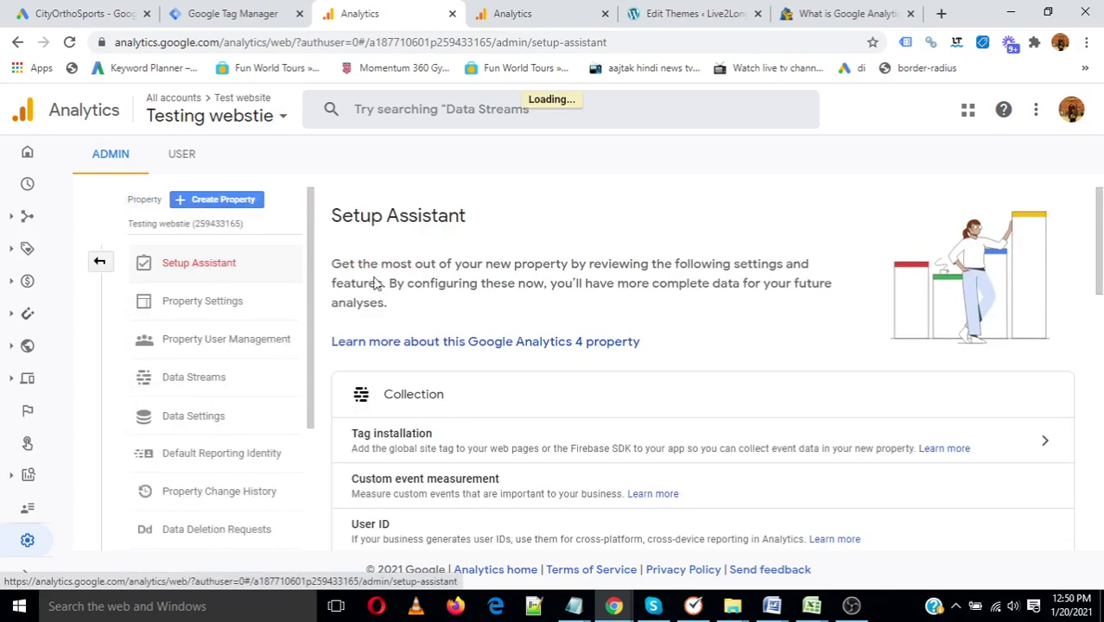
scroll(576, 379, "down", 2)
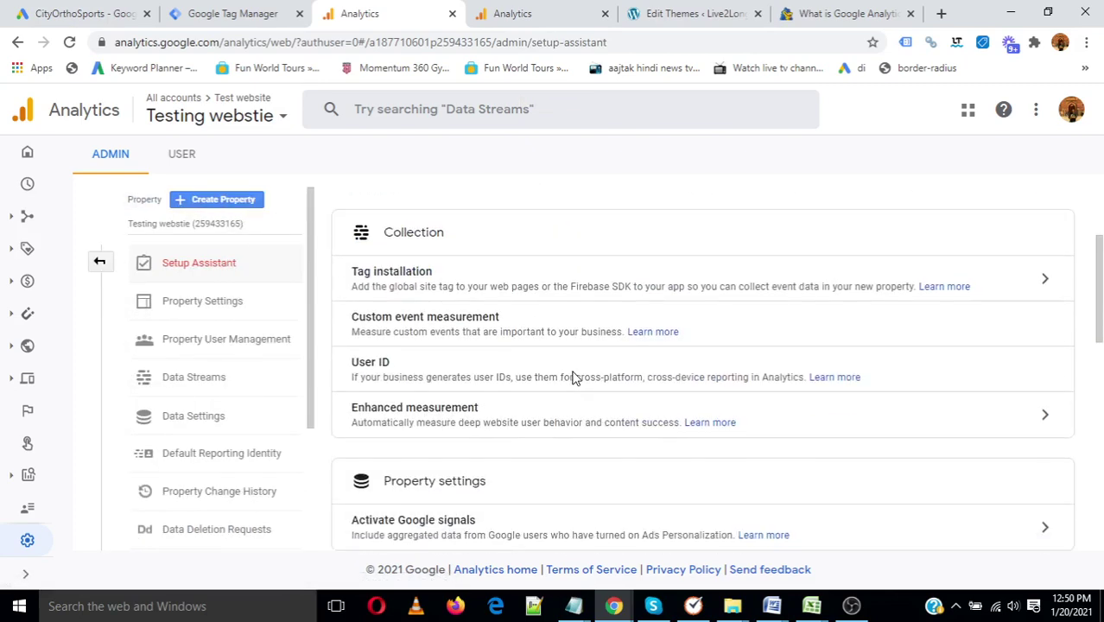
left_click(1042, 283)
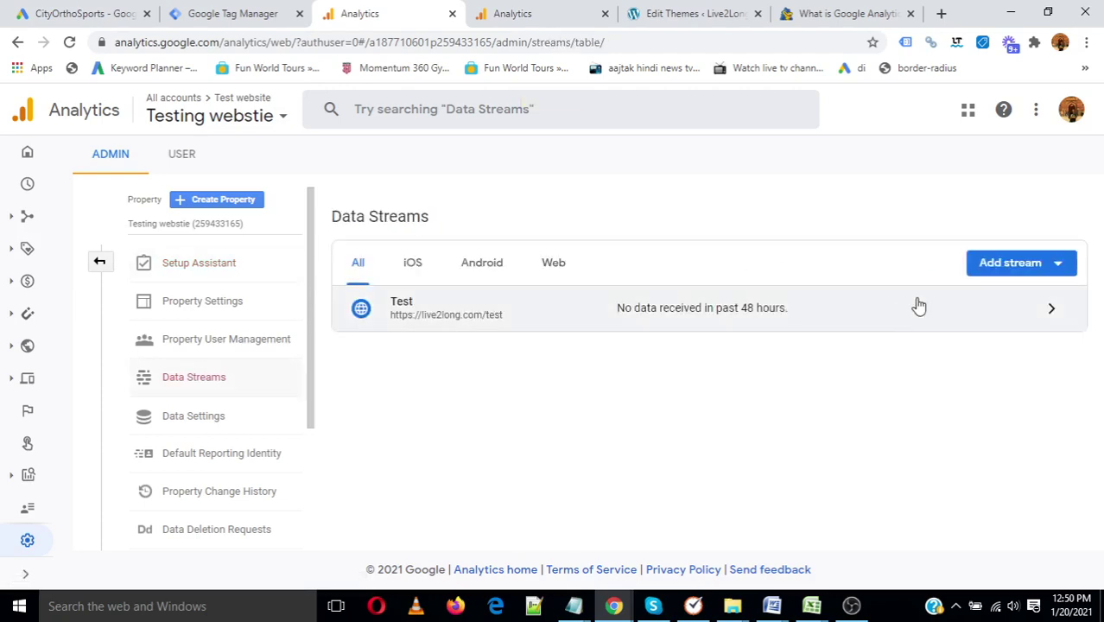
left_click(695, 312)
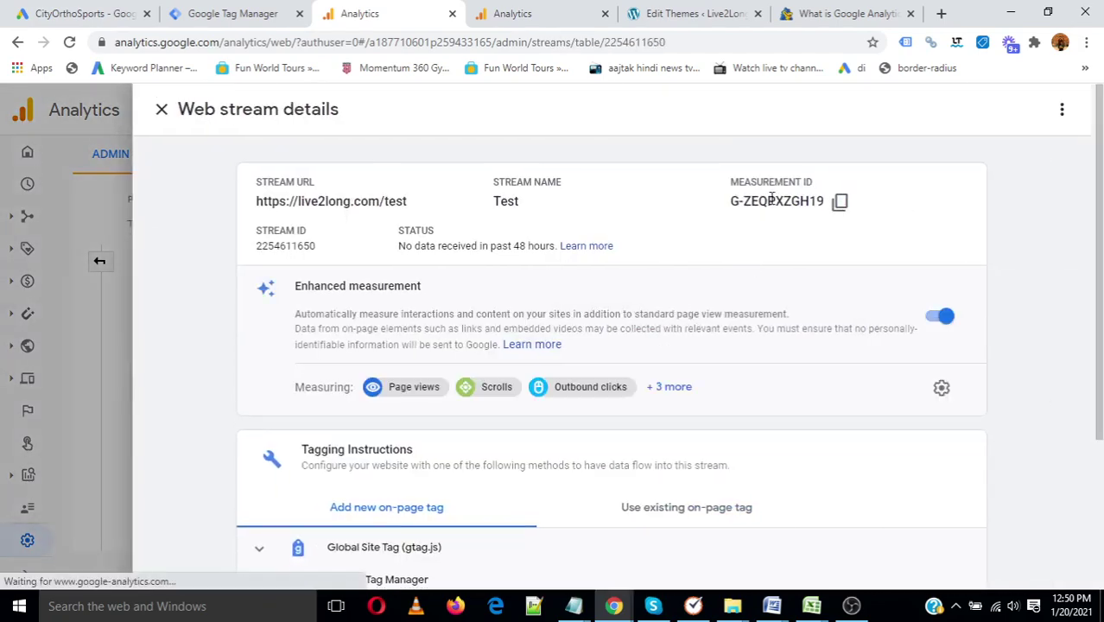
triple_click(773, 201)
scroll(428, 402, "down", 2)
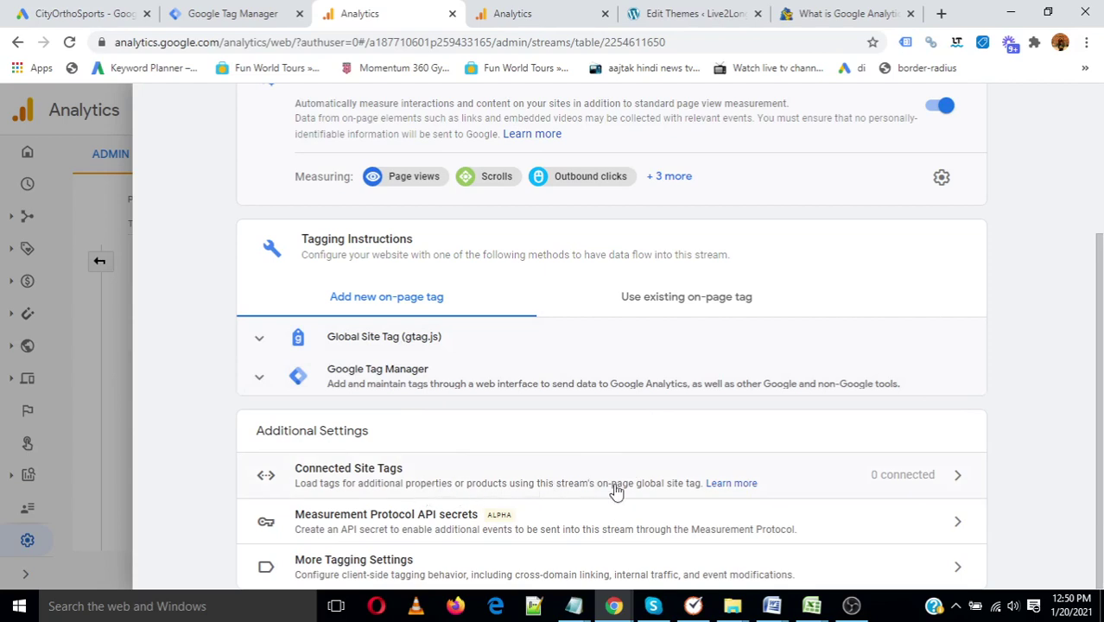
- View the Connected Site Tags form with its tag ID and nickname fields, and close back to the Data Streams list
left_click(914, 485)
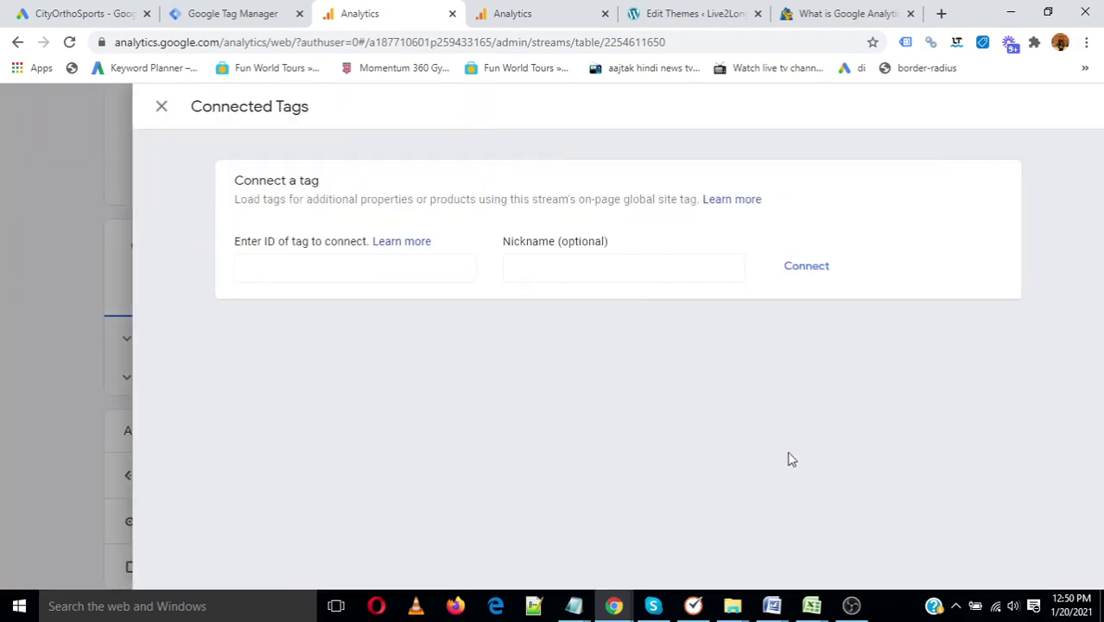
left_click(268, 269)
left_click(590, 251)
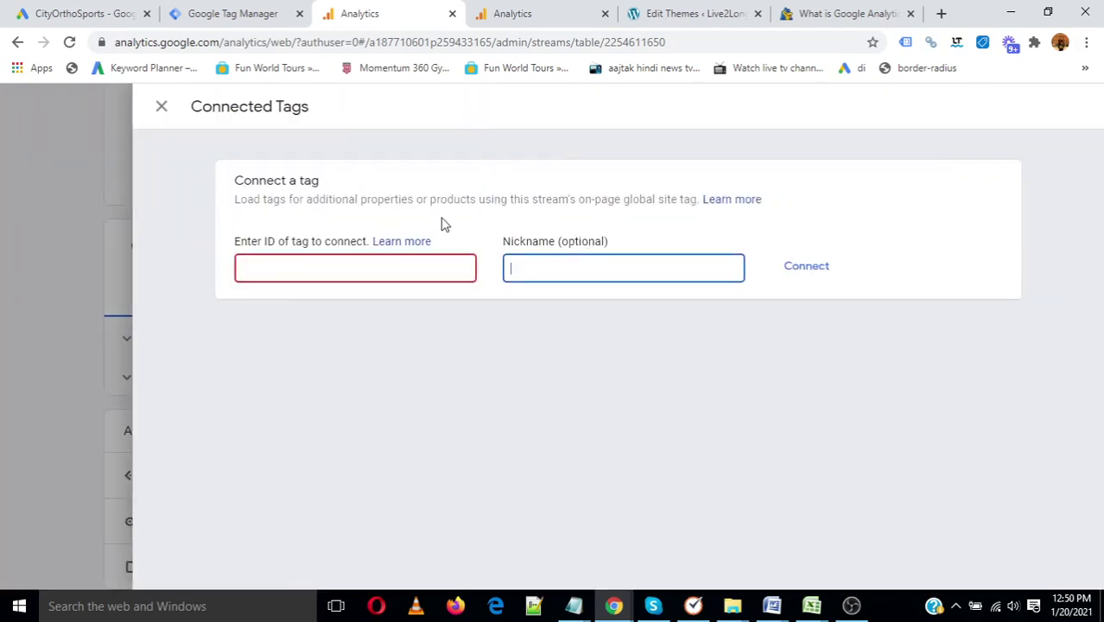
left_click(162, 107)
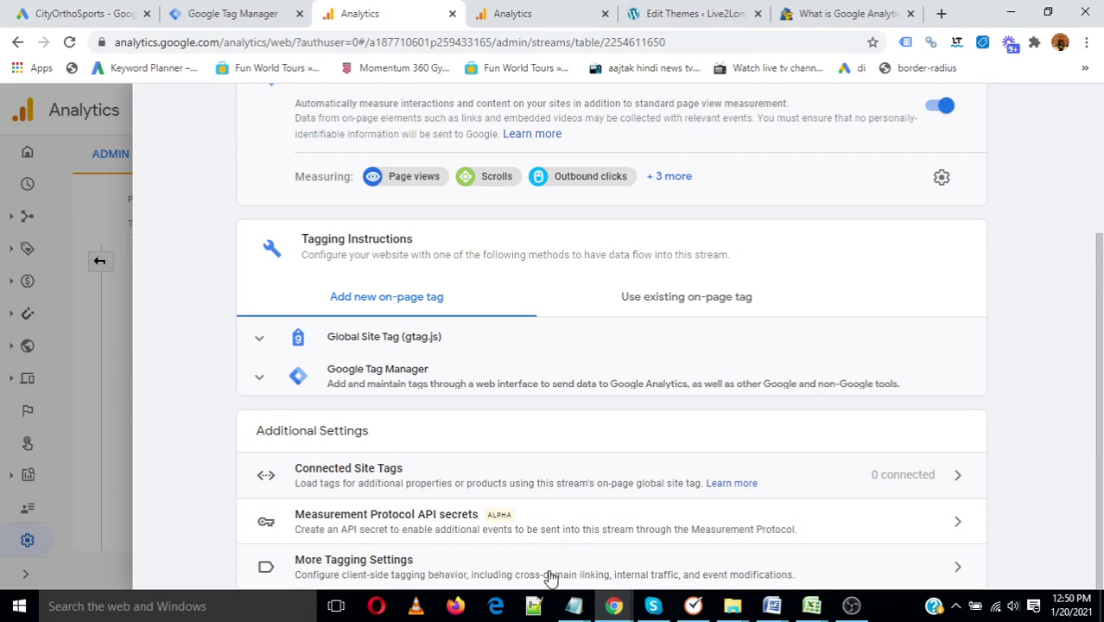
scroll(550, 574, "up", 5)
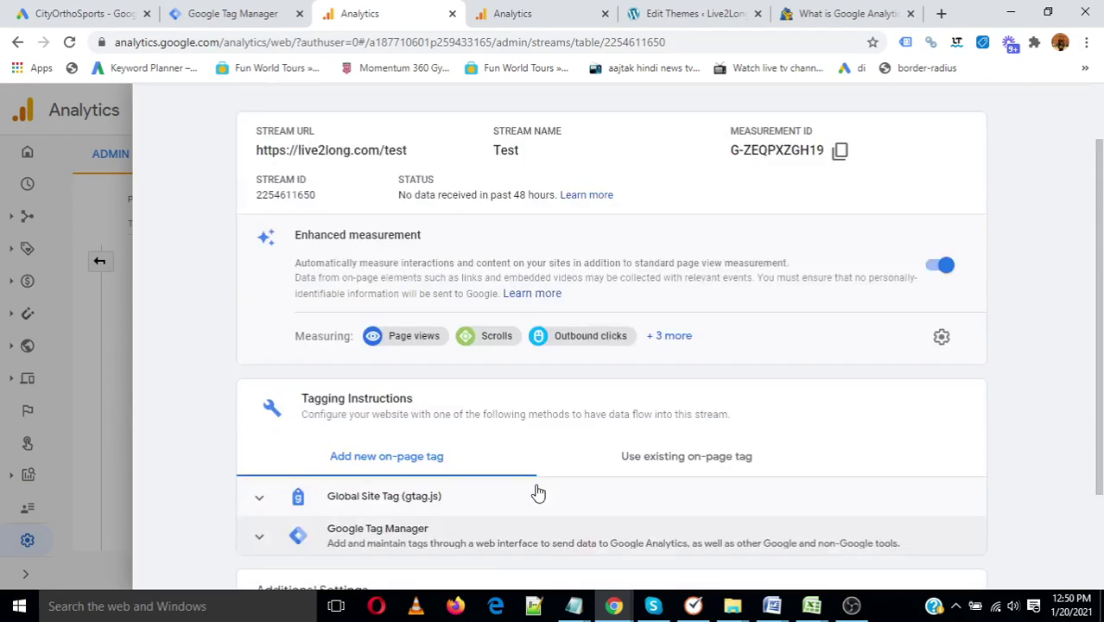
left_click(160, 111)
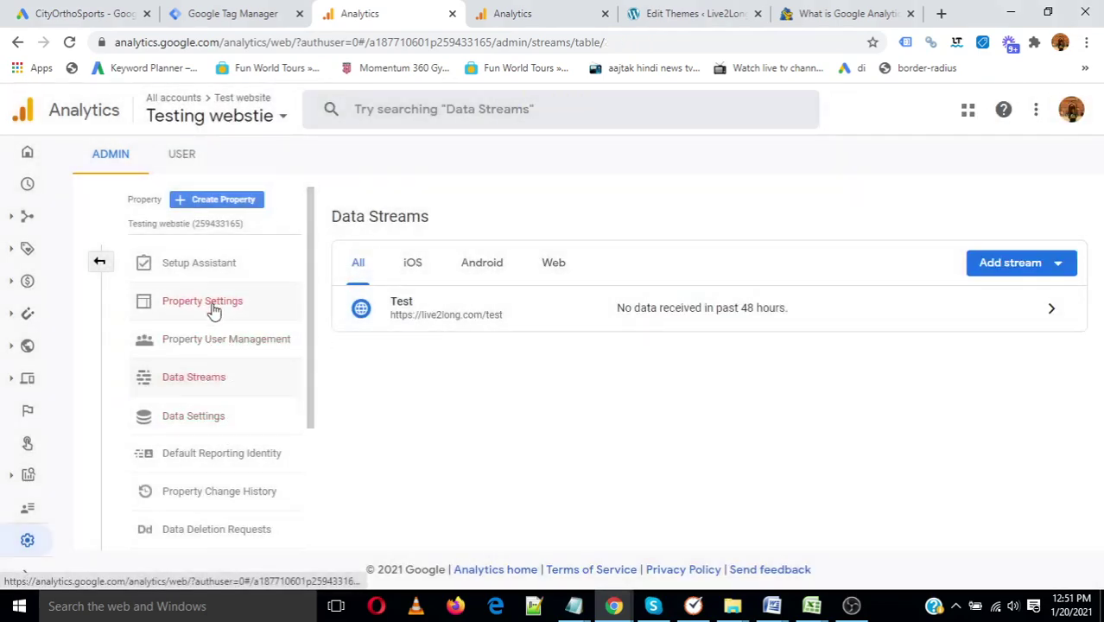
- Return to the Setup Assistant and view its Collection settings
left_click(202, 266)
scroll(514, 443, "down", 1)
scroll(514, 443, "down", 2)
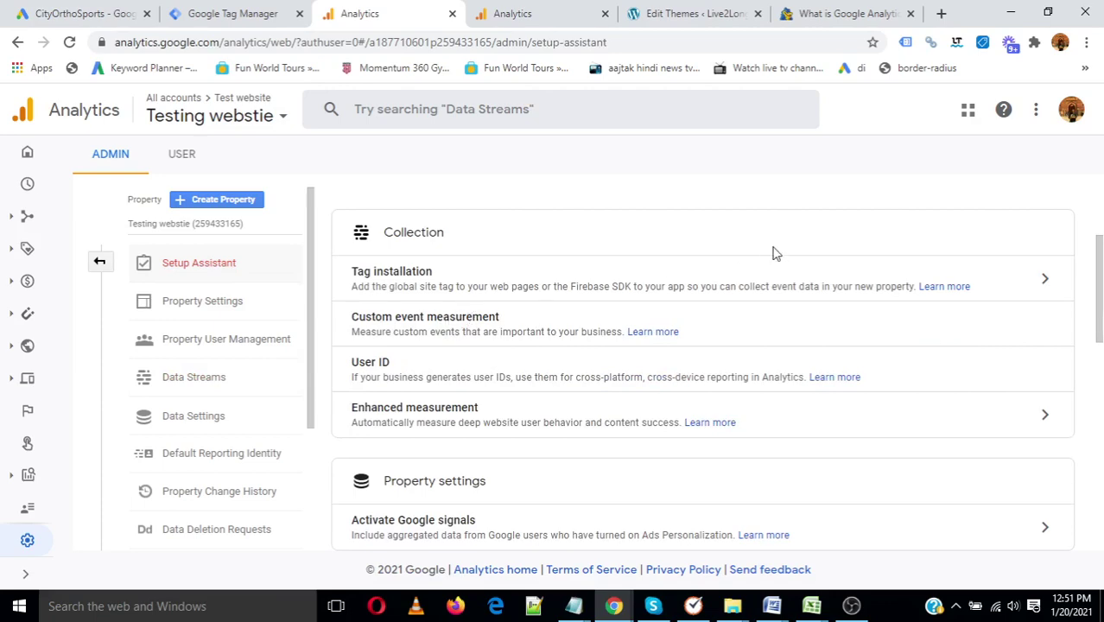
- Switch to the article on Google Analytics 4 features and highlight its list of predefined events from Scrolls to File downloads
left_click(684, 13)
left_click(825, 9)
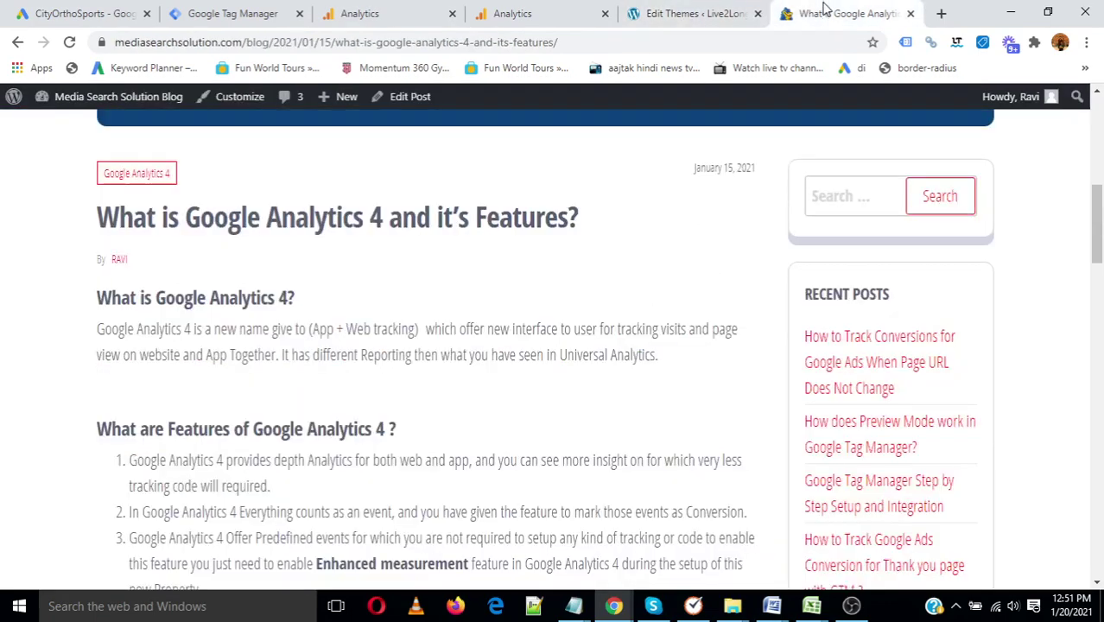
scroll(380, 362, "down", 6)
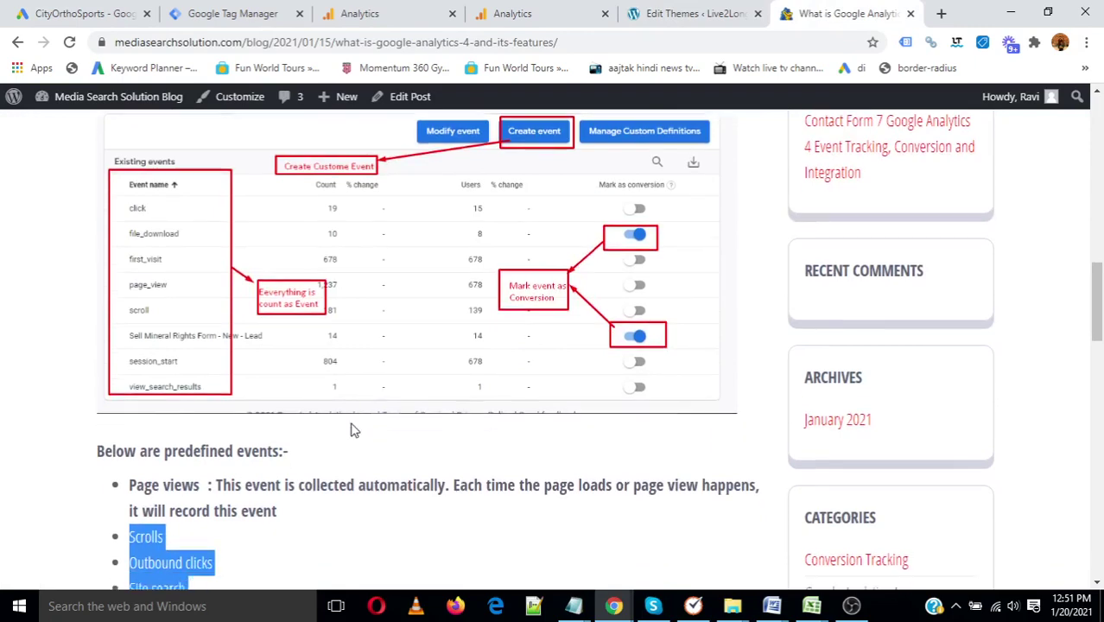
scroll(352, 427, "down", 4)
scroll(289, 409, "up", 1)
left_click_drag(136, 313, 218, 415)
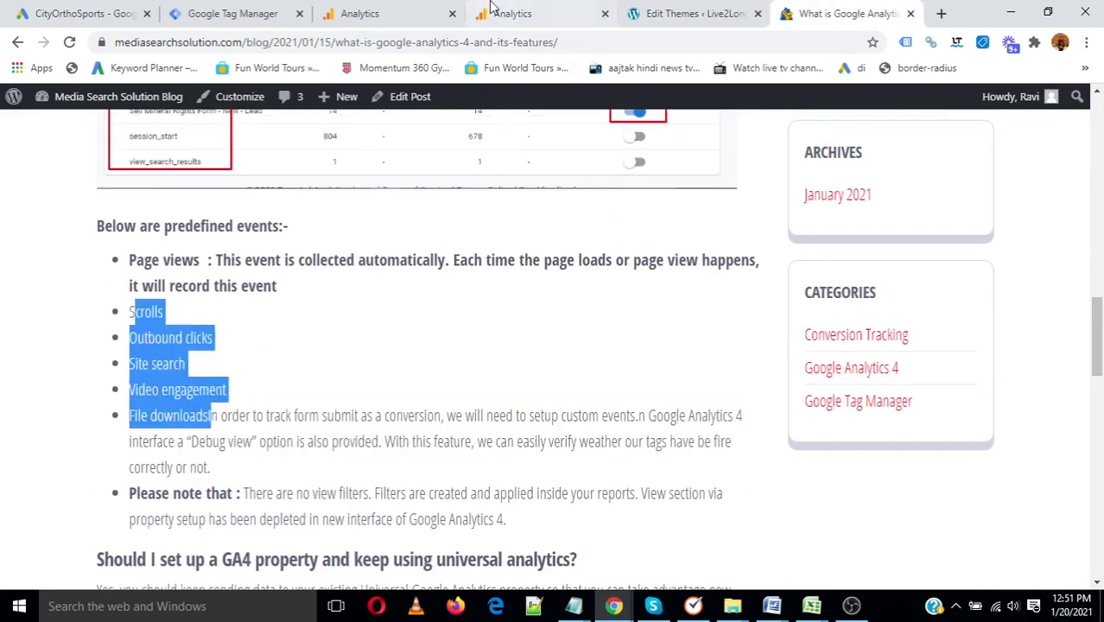
- Back in Analytics, open Enhanced measurement for the Test stream, expand its full list of measured events, and close the stream details
left_click(389, 12)
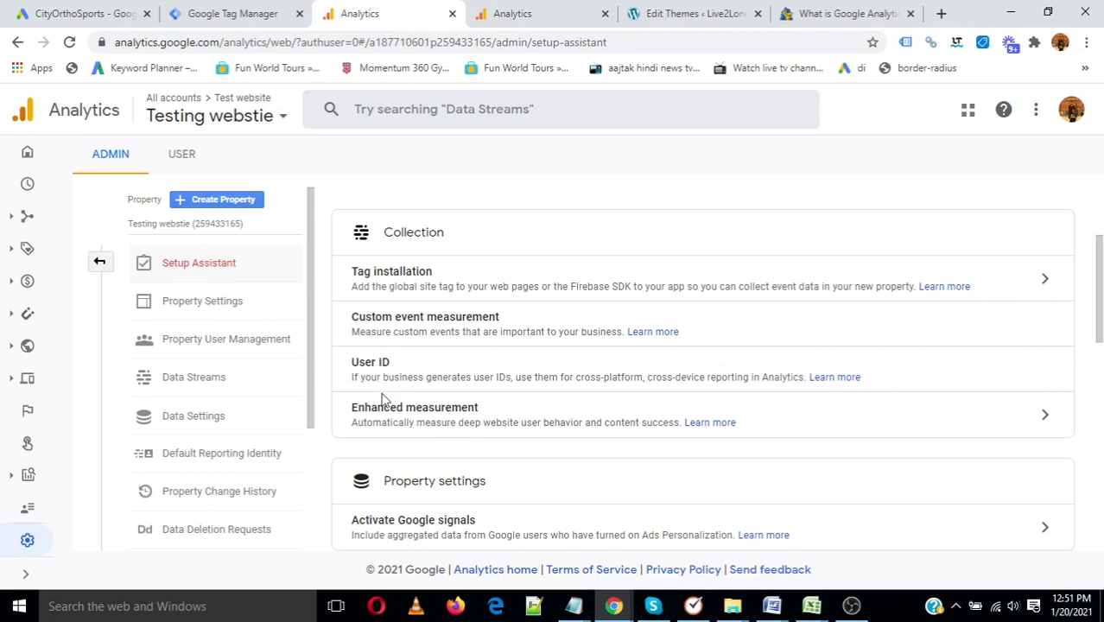
left_click_drag(365, 410, 476, 409)
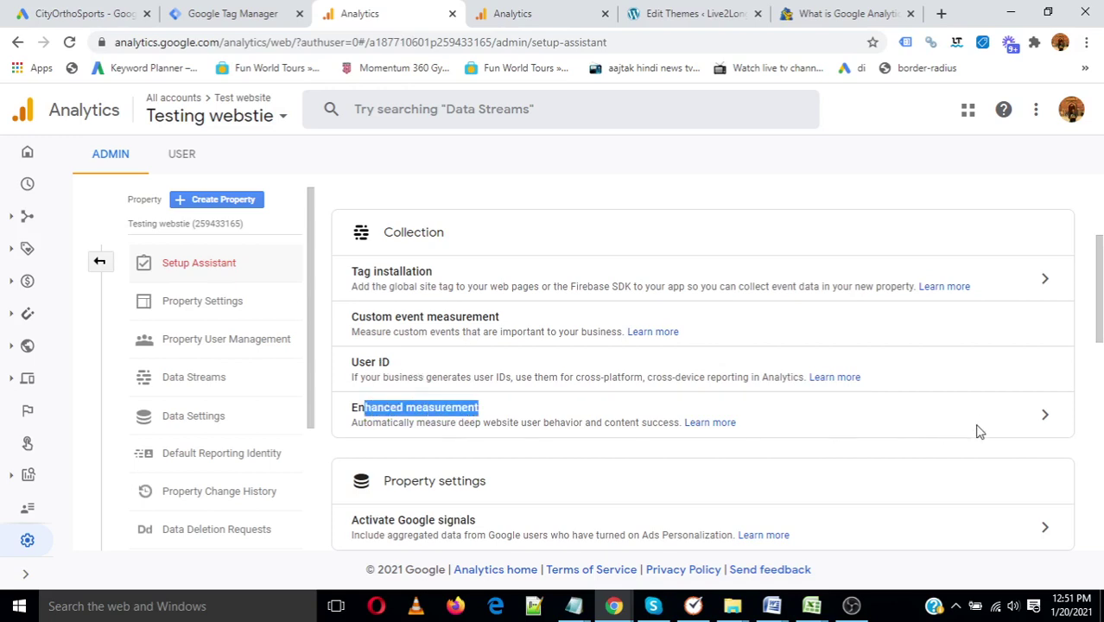
left_click(1045, 419)
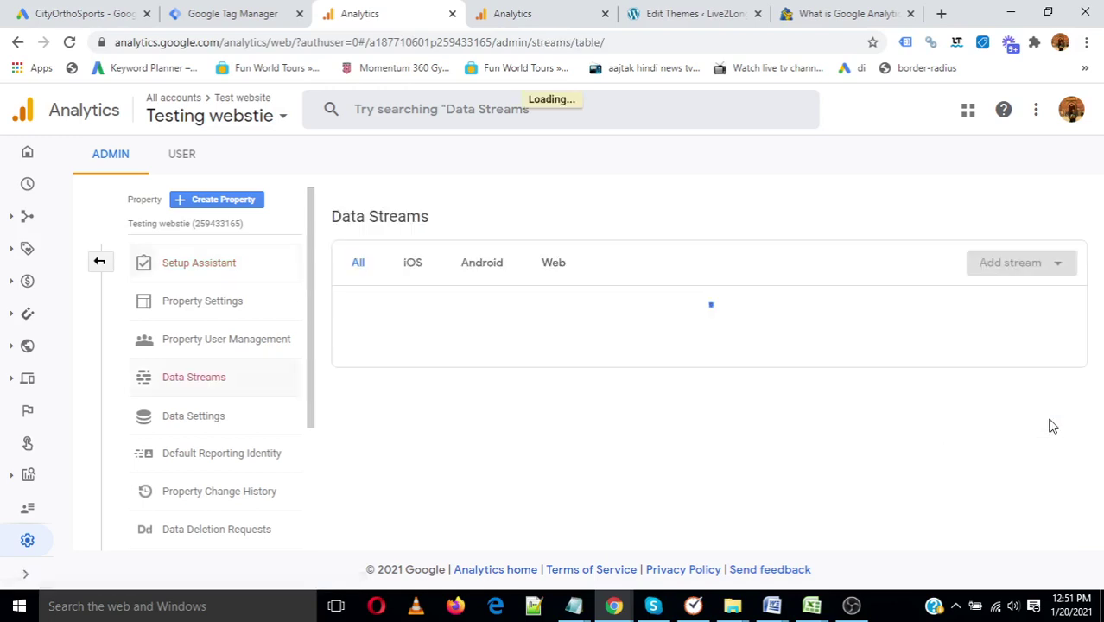
left_click(701, 317)
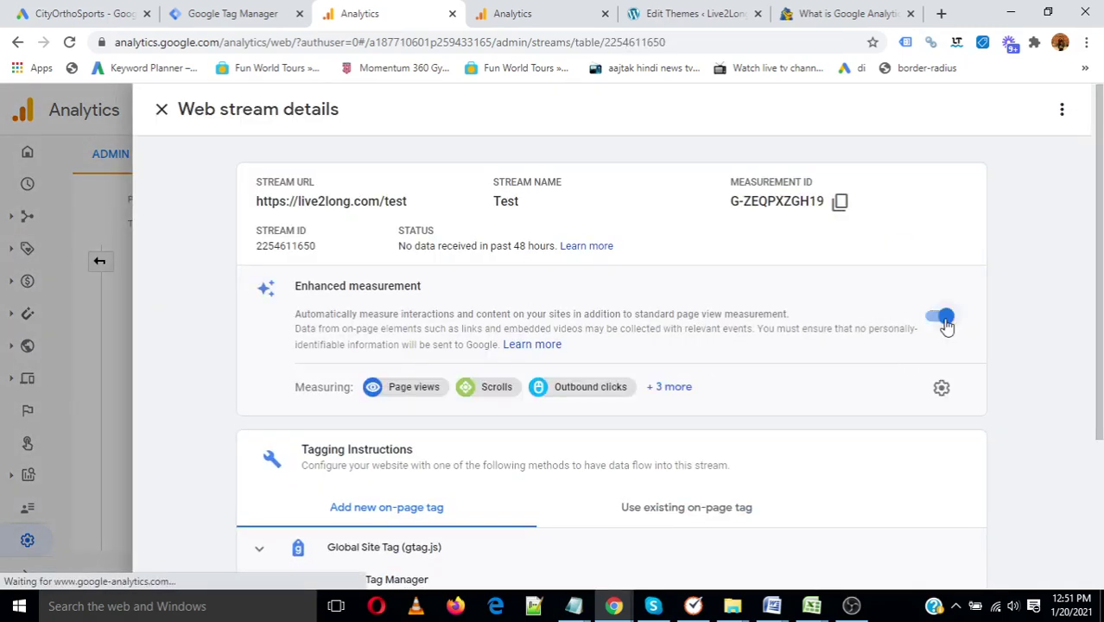
left_click(678, 390)
scroll(568, 417, "down", 2)
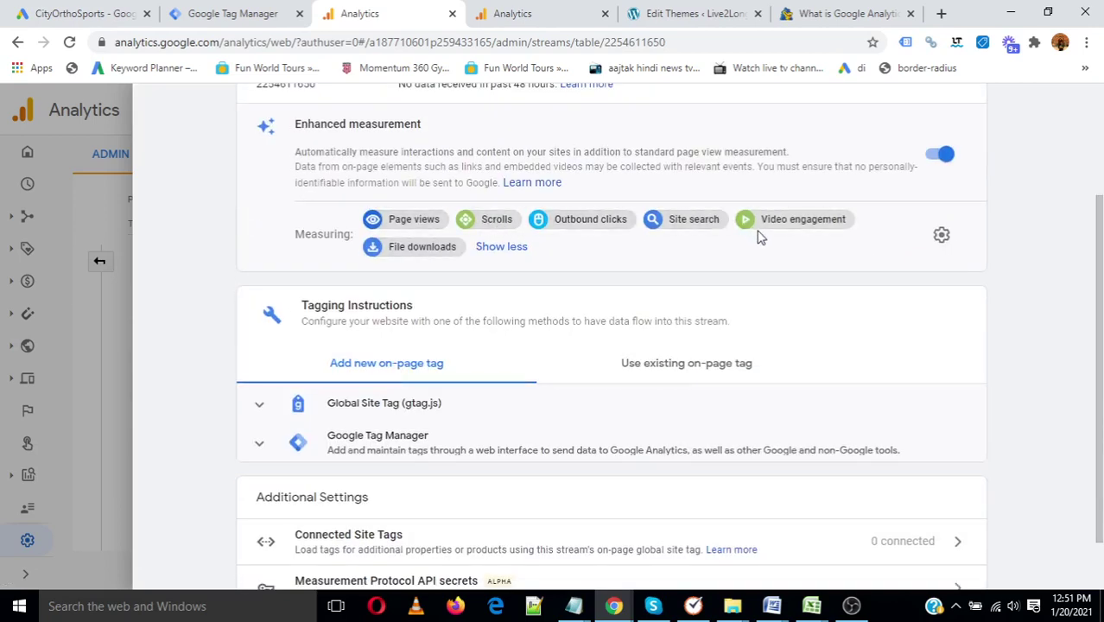
scroll(412, 188, "up", 2)
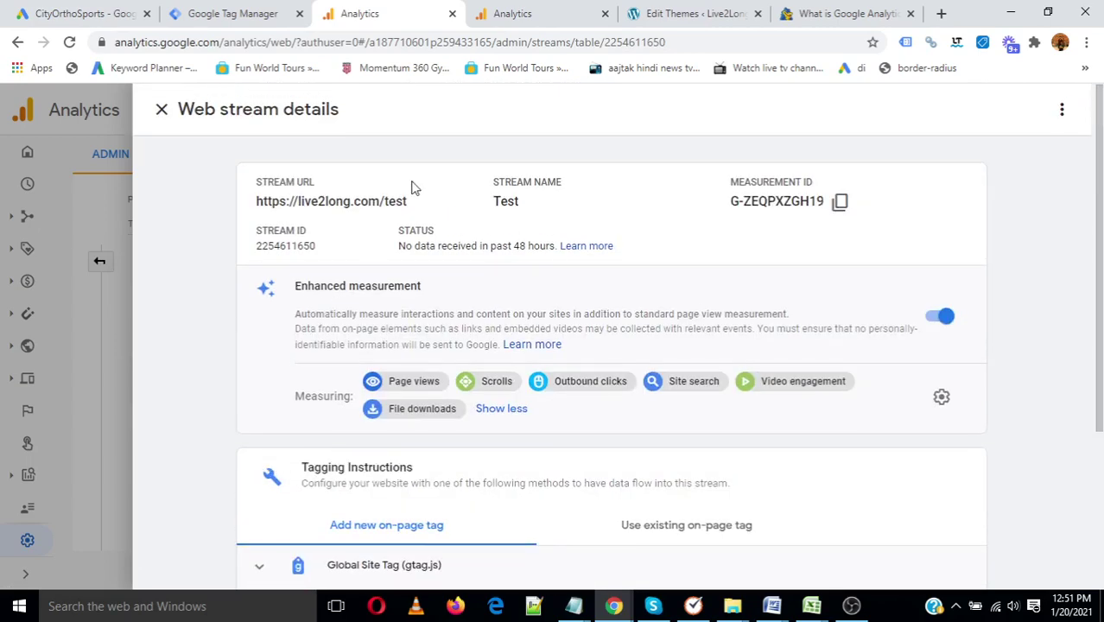
left_click(161, 110)
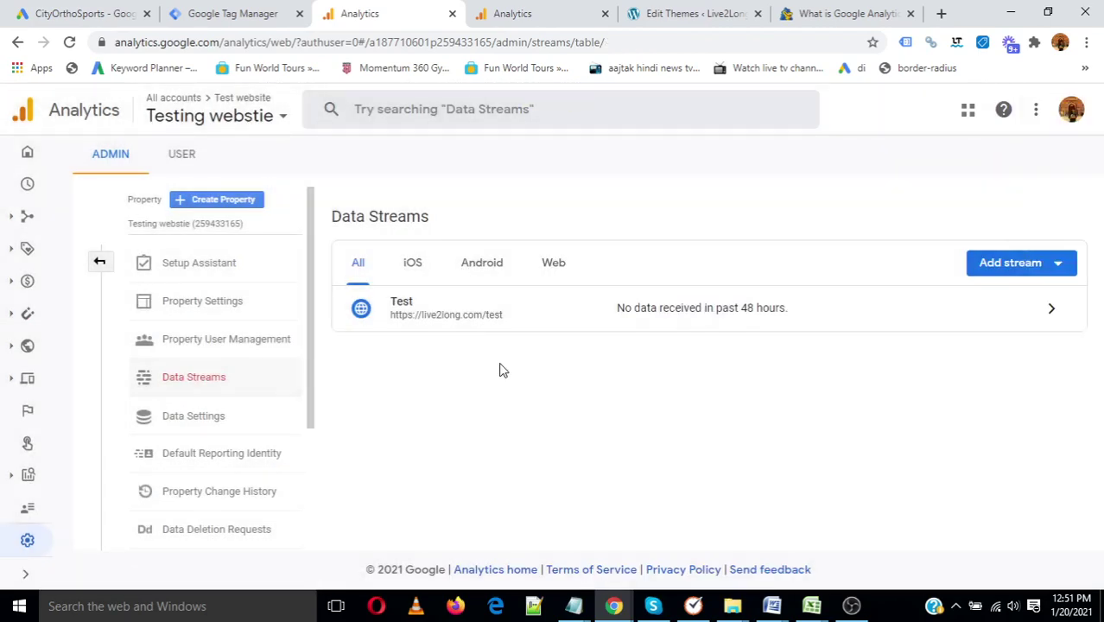
- Open the Google signals data collection settings through the Setup Assistant's Activate Google signals entry
left_click(211, 279)
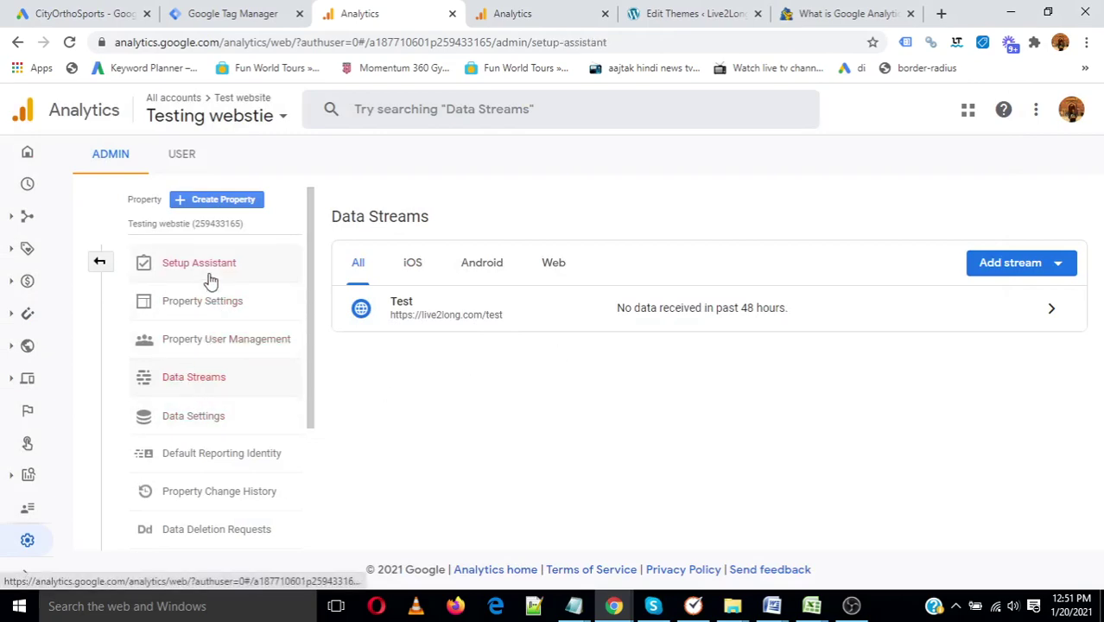
scroll(593, 443, "down", 4)
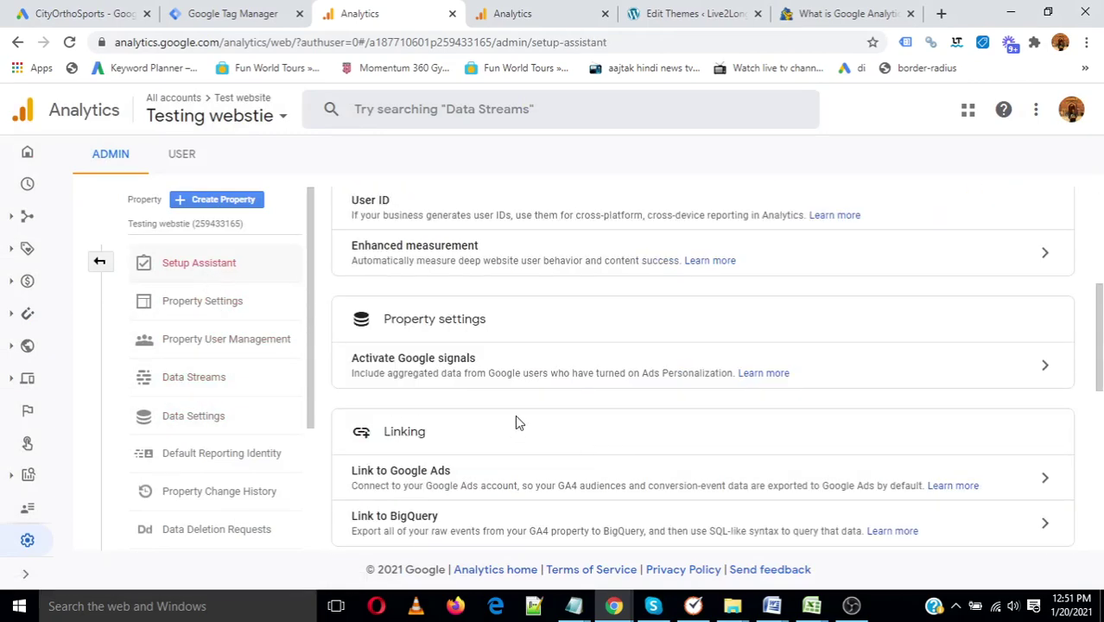
scroll(515, 419, "up", 1)
scroll(507, 455, "down", 1)
left_click_drag(365, 357, 461, 362)
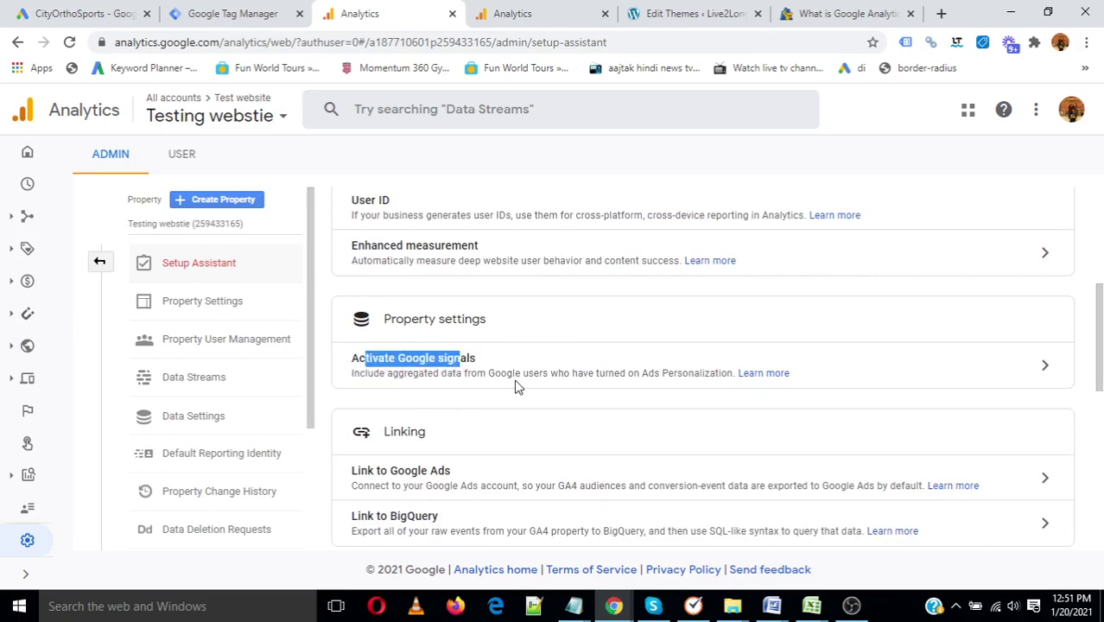
left_click(1045, 366)
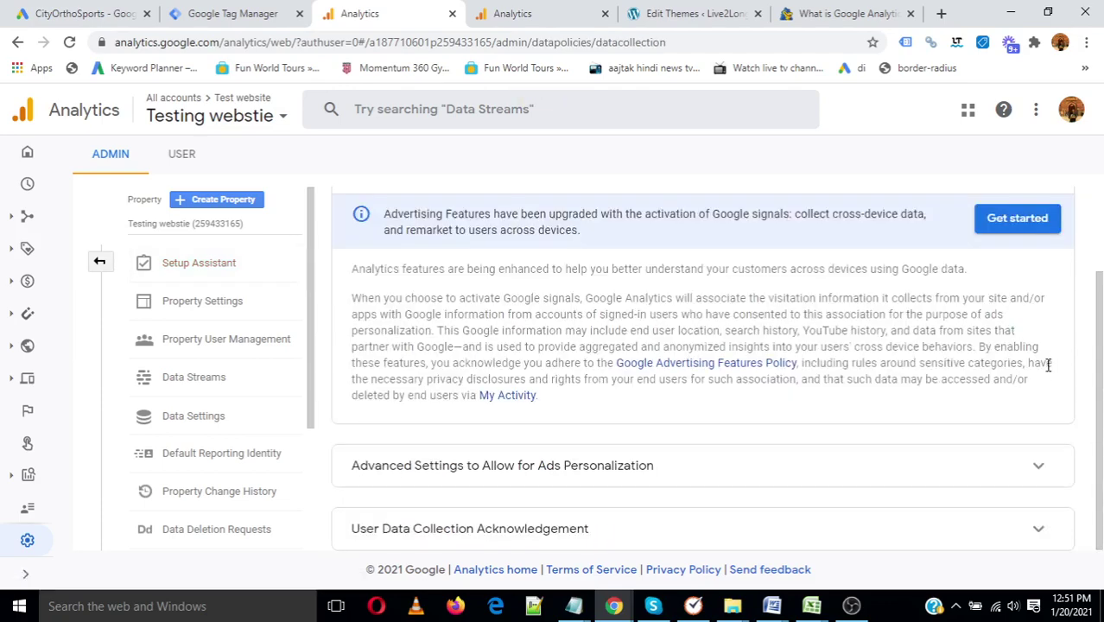
- Complete the Google signals consent flow and activate Google signals for this property
scroll(1045, 363, "up", 2)
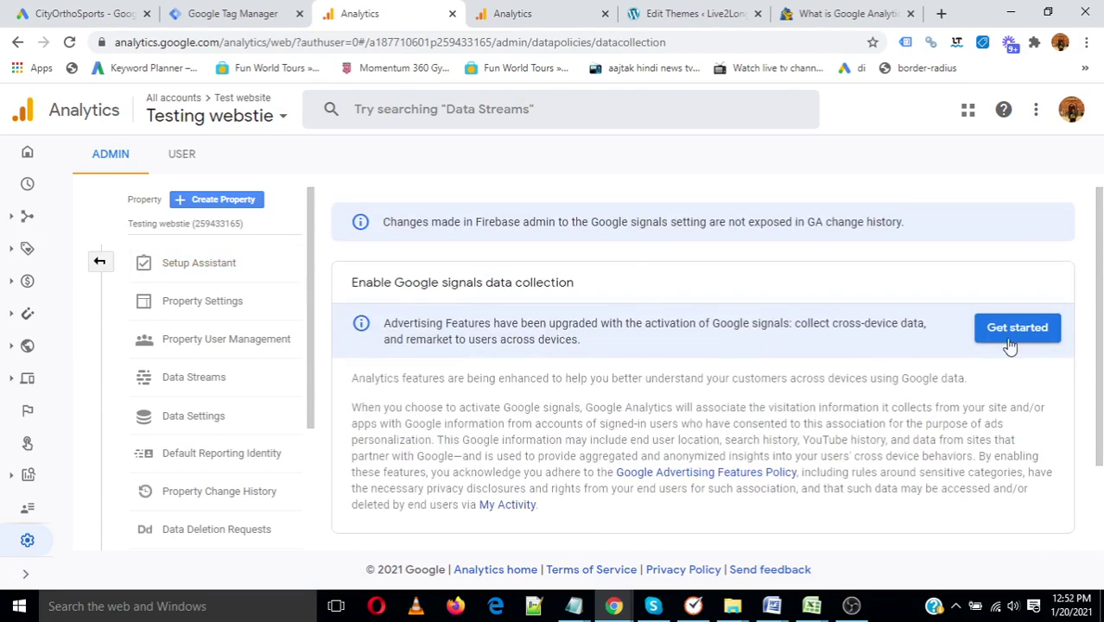
left_click(1011, 342)
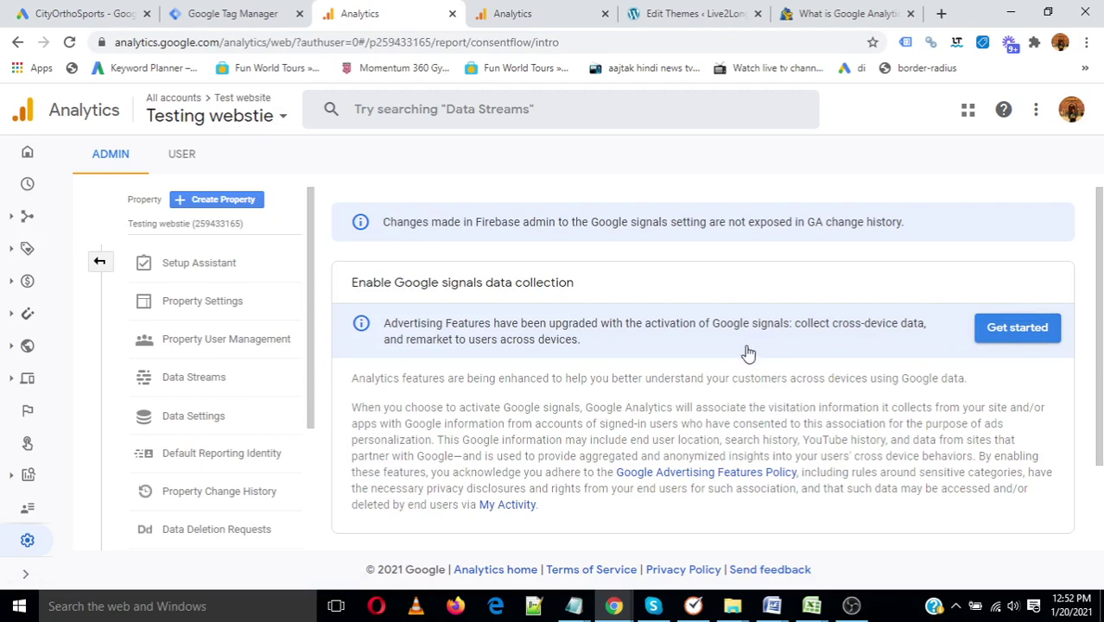
scroll(639, 397, "down", 4)
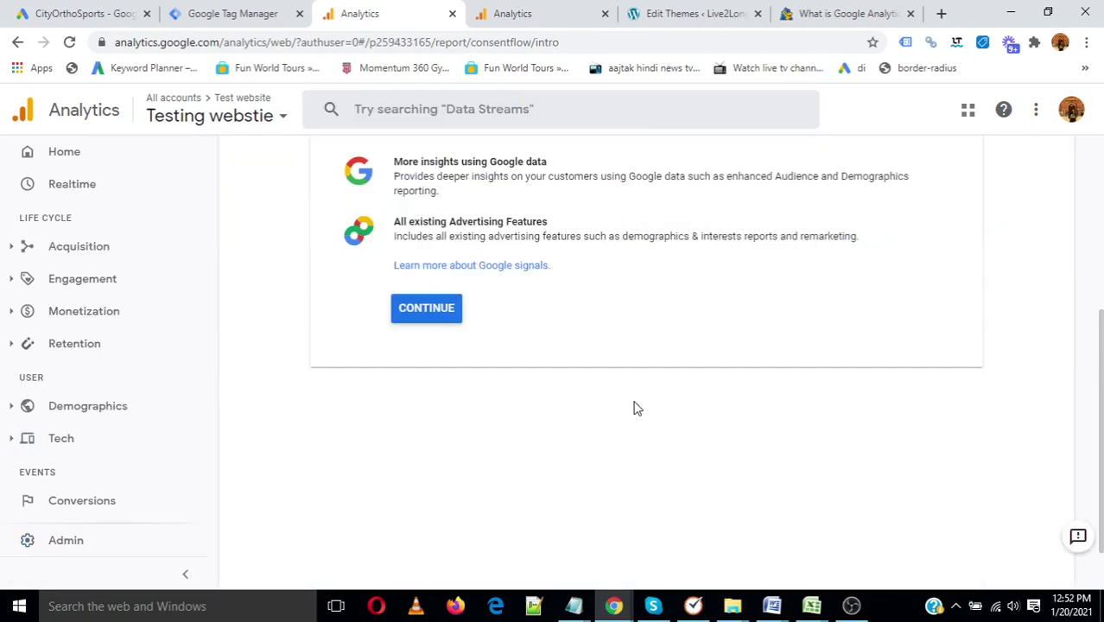
left_click(424, 311)
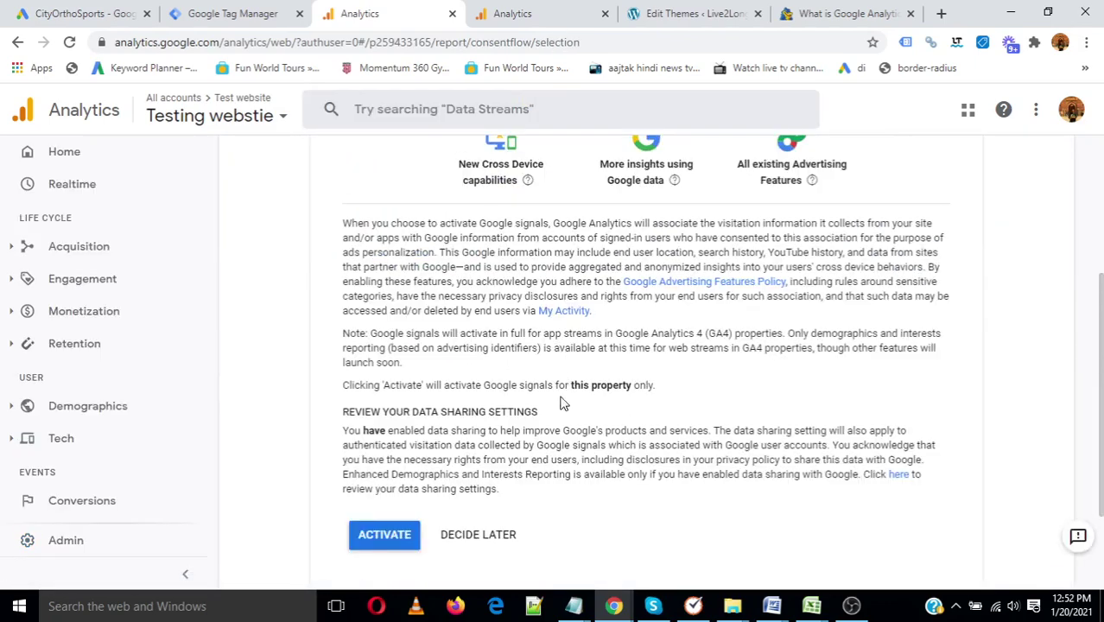
left_click(389, 541)
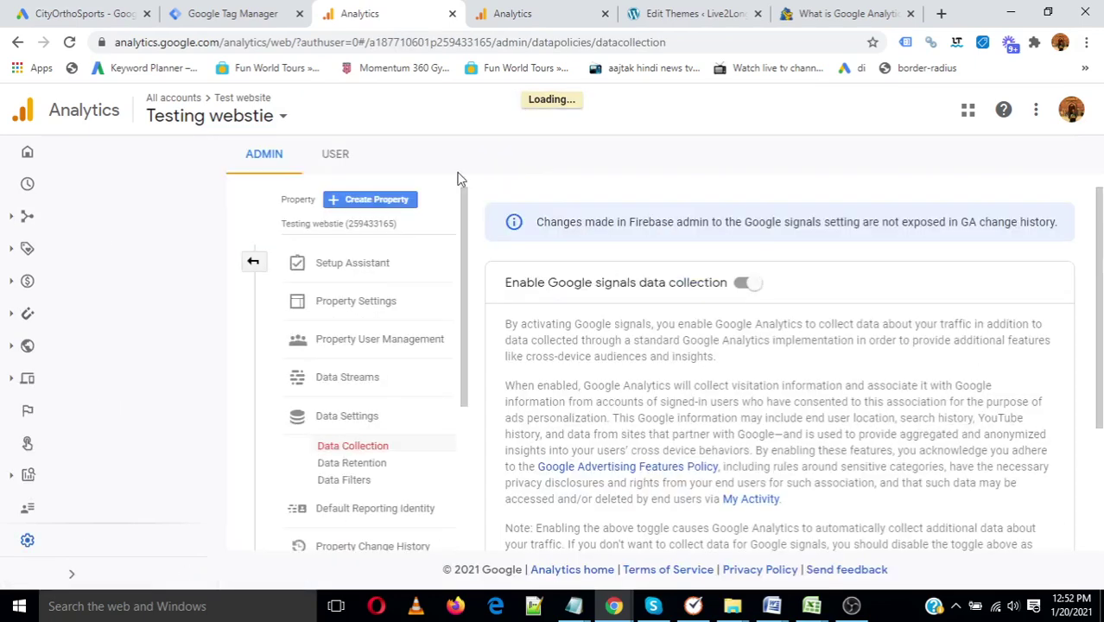
- Expand the User Data Collection Acknowledgement in the Data Collection settings and review its statement
scroll(731, 442, "down", 2)
scroll(731, 442, "down", 1)
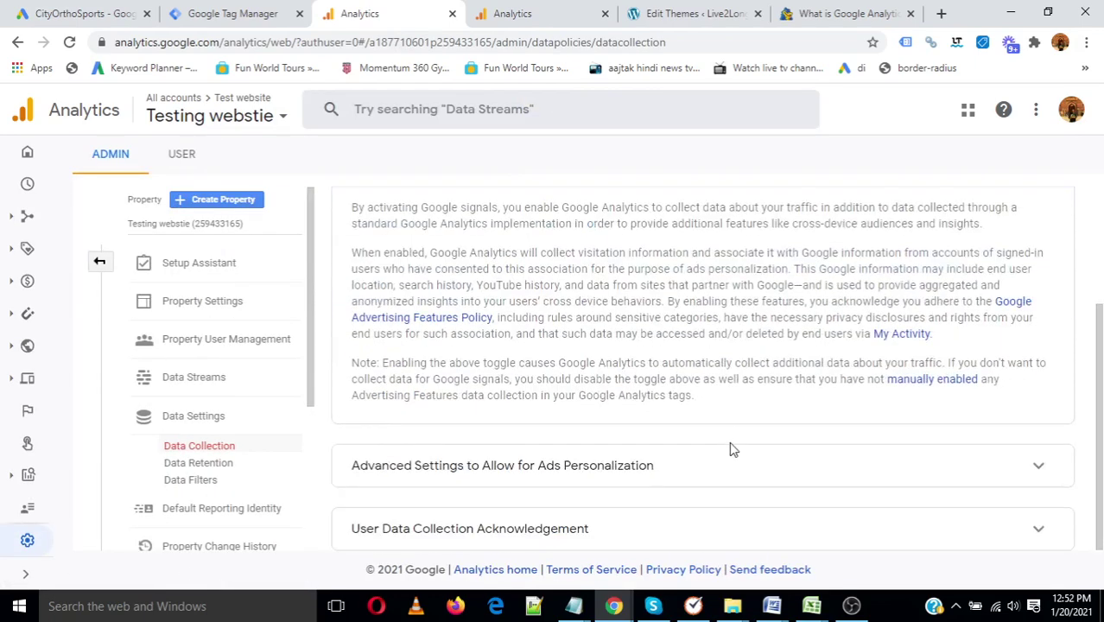
left_click(1036, 529)
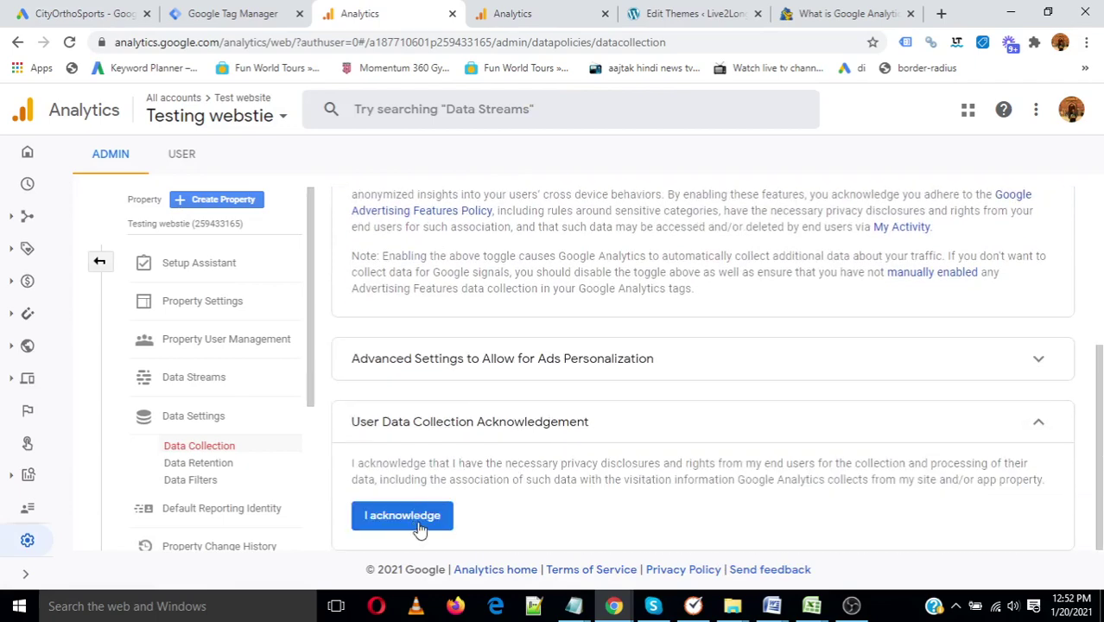
- Return to the Setup Assistant and open the Google Ads Linking page from its Linking section
left_click(214, 270)
scroll(534, 407, "down", 2)
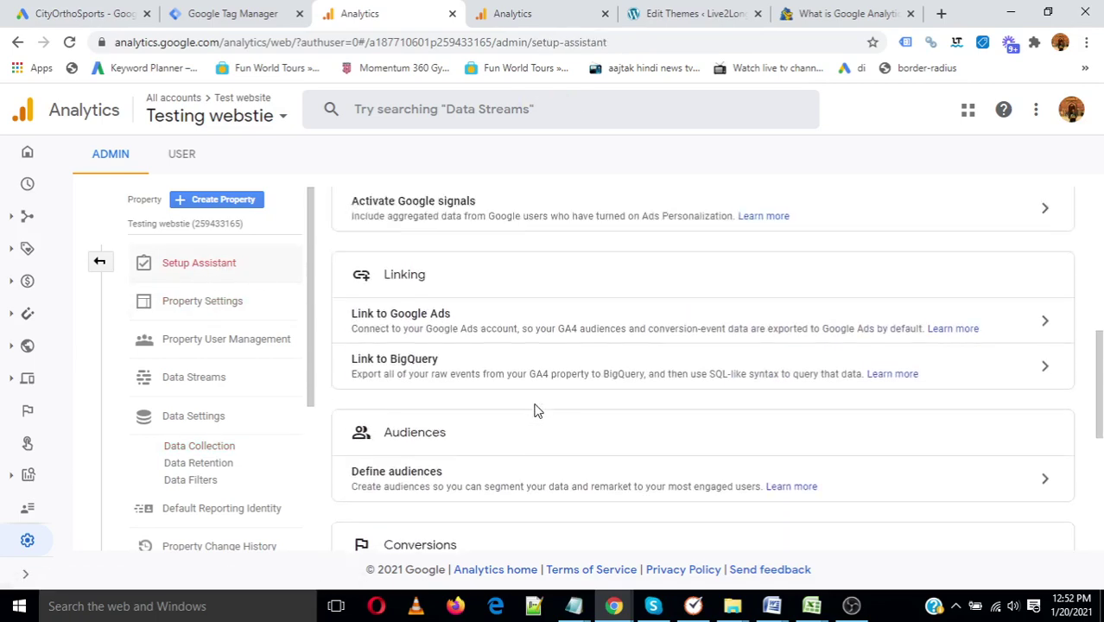
scroll(421, 349, "up", 2)
scroll(445, 388, "down", 2)
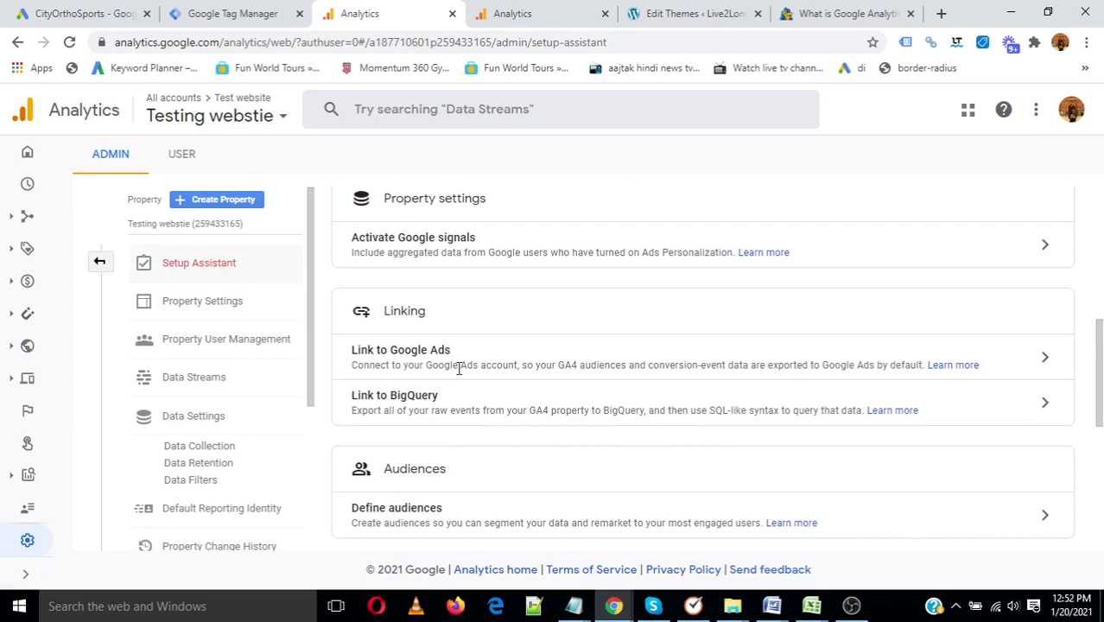
left_click_drag(391, 346, 1047, 364)
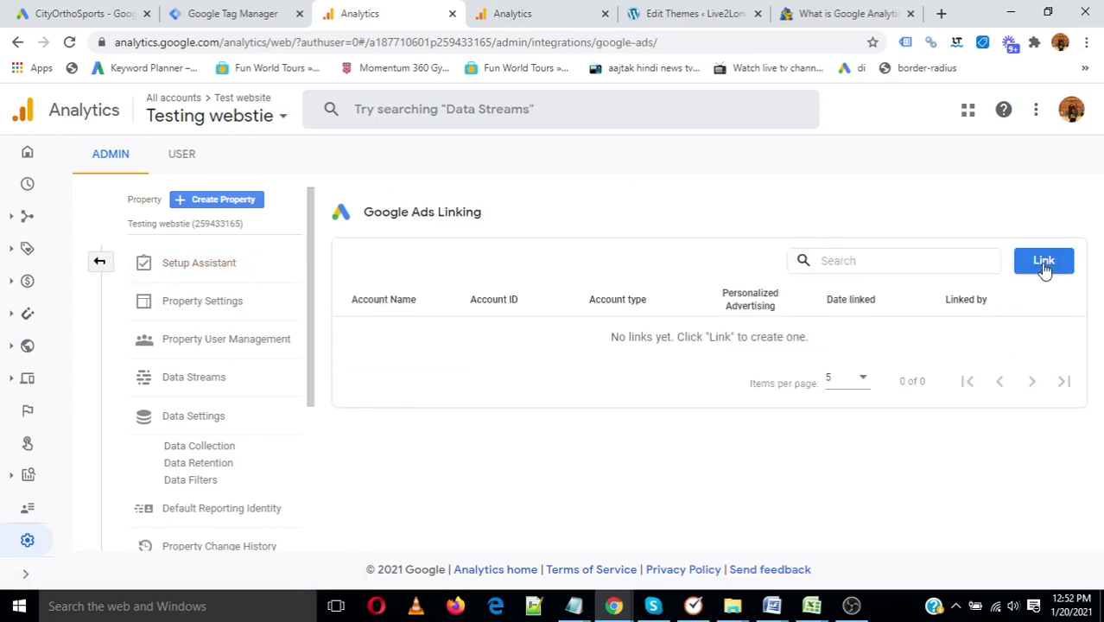
- Start a new Google Ads link, review the Google Ads accounts available for linking, and close the link setup
left_click(1043, 261)
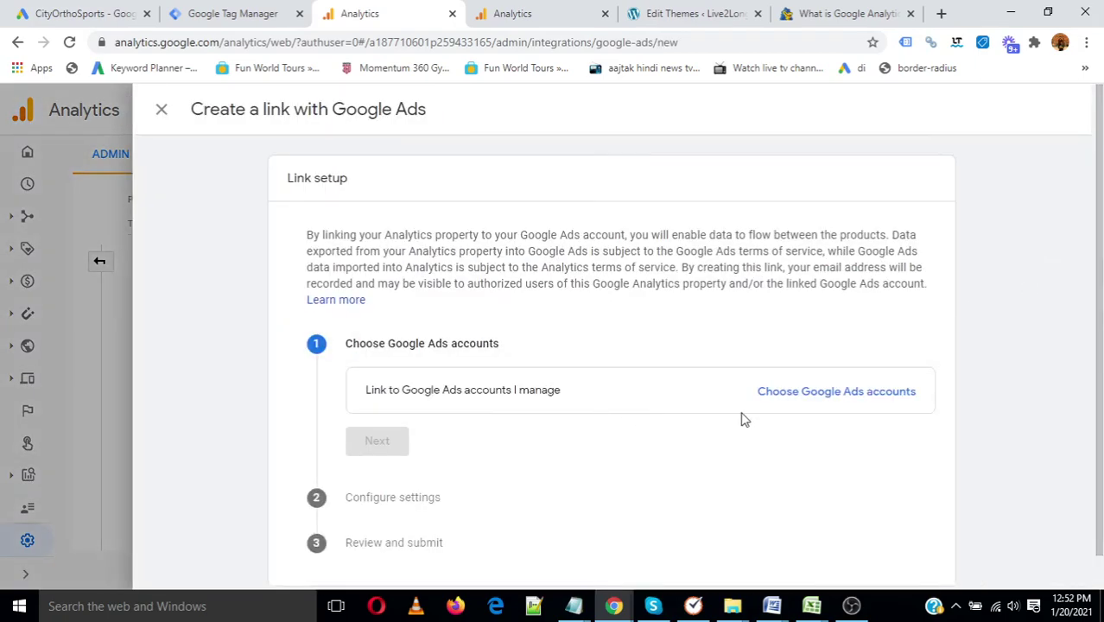
scroll(777, 397, "down", 1)
left_click(827, 356)
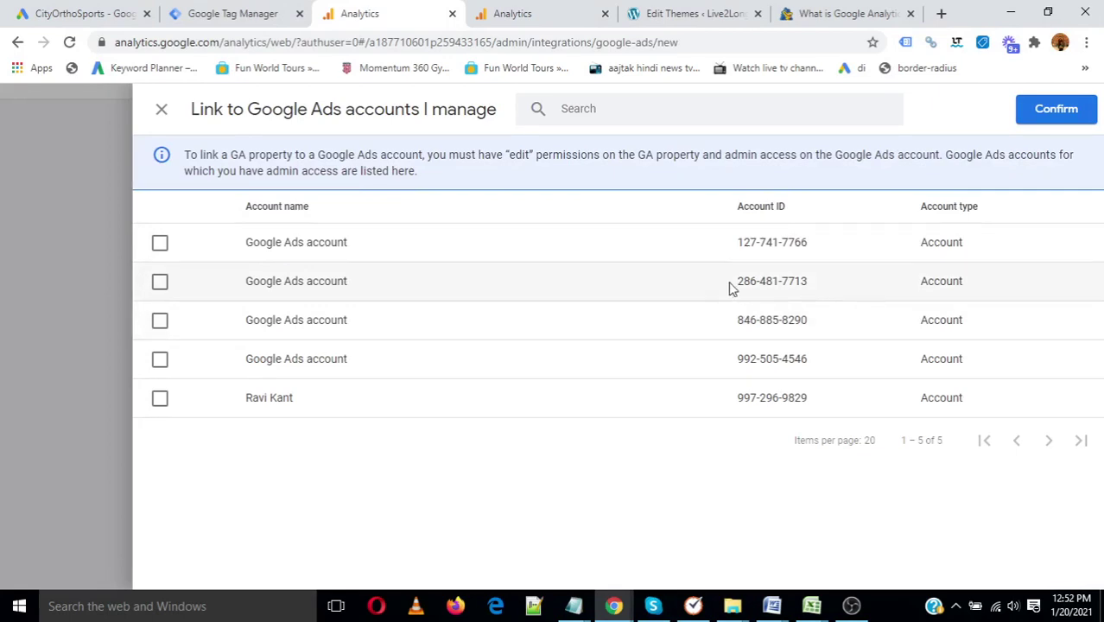
left_click_drag(743, 321, 796, 321)
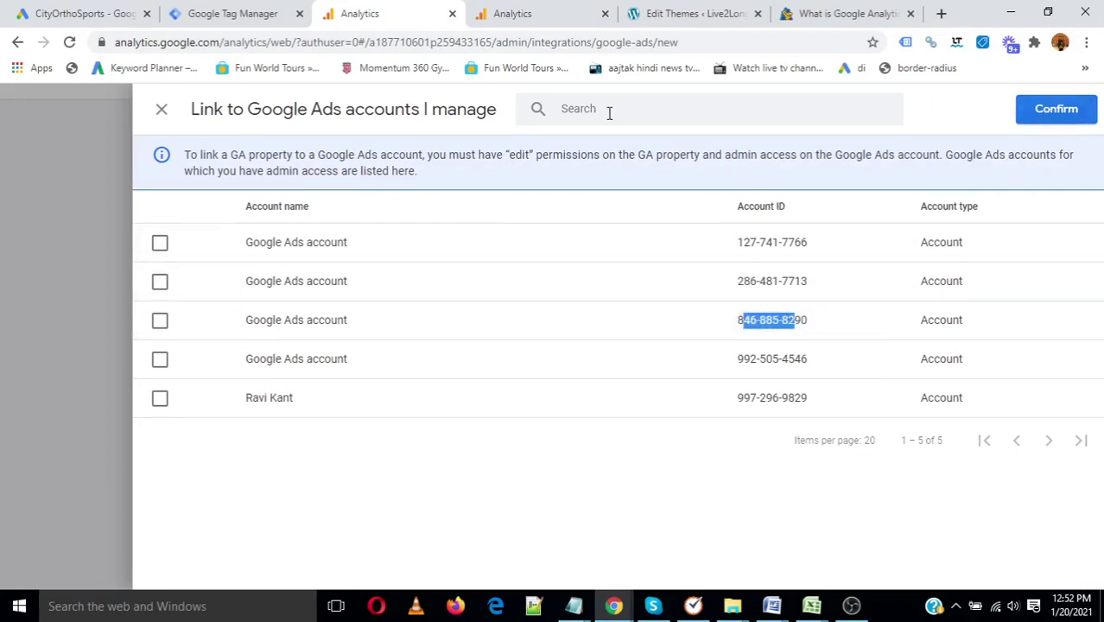
left_click(160, 110)
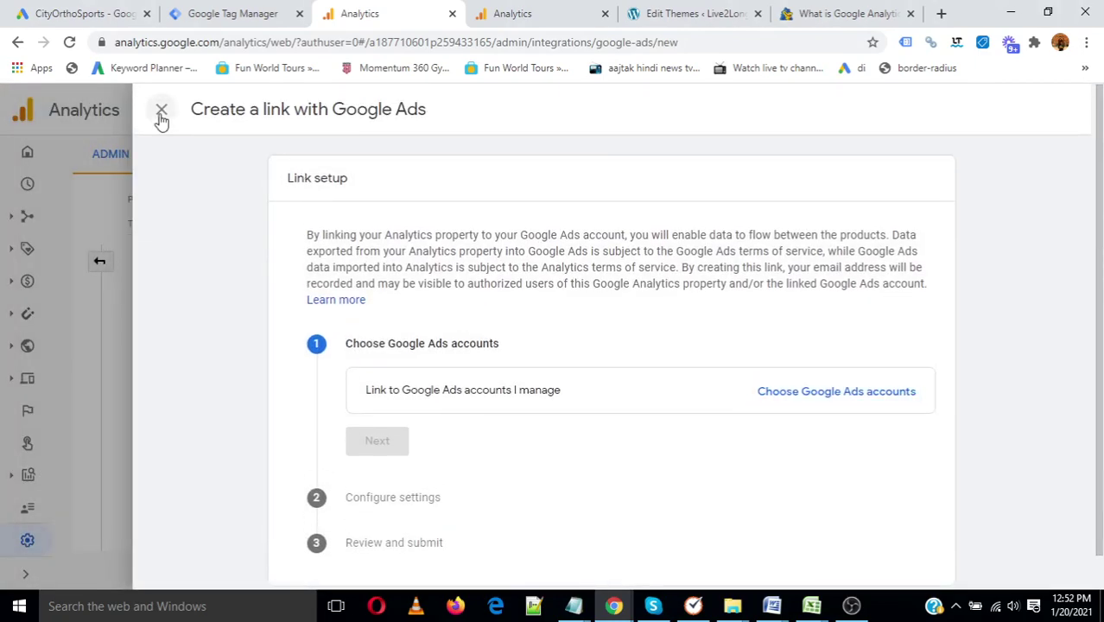
left_click(162, 112)
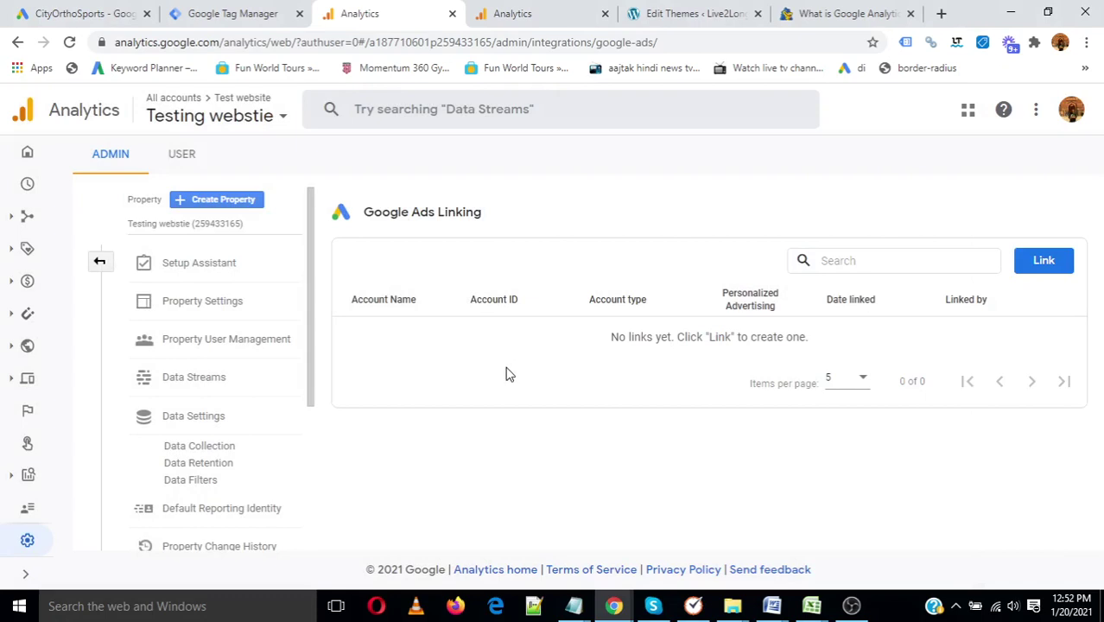
- Return to the Setup Assistant and read the Link to BigQuery description in the Linking section
left_click(197, 263)
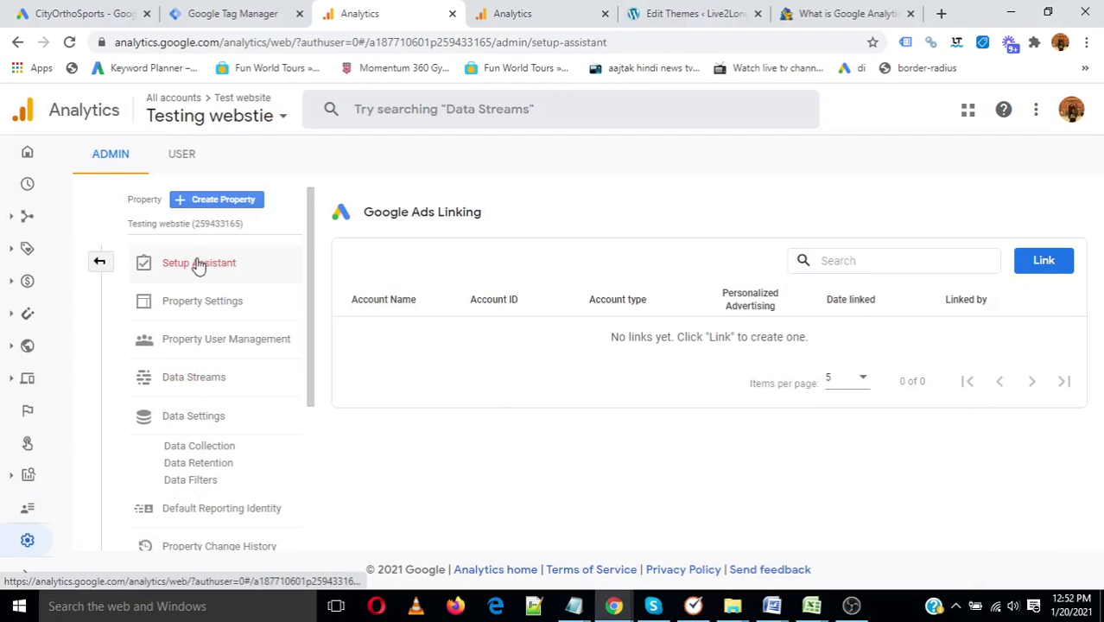
scroll(554, 431, "down", 5)
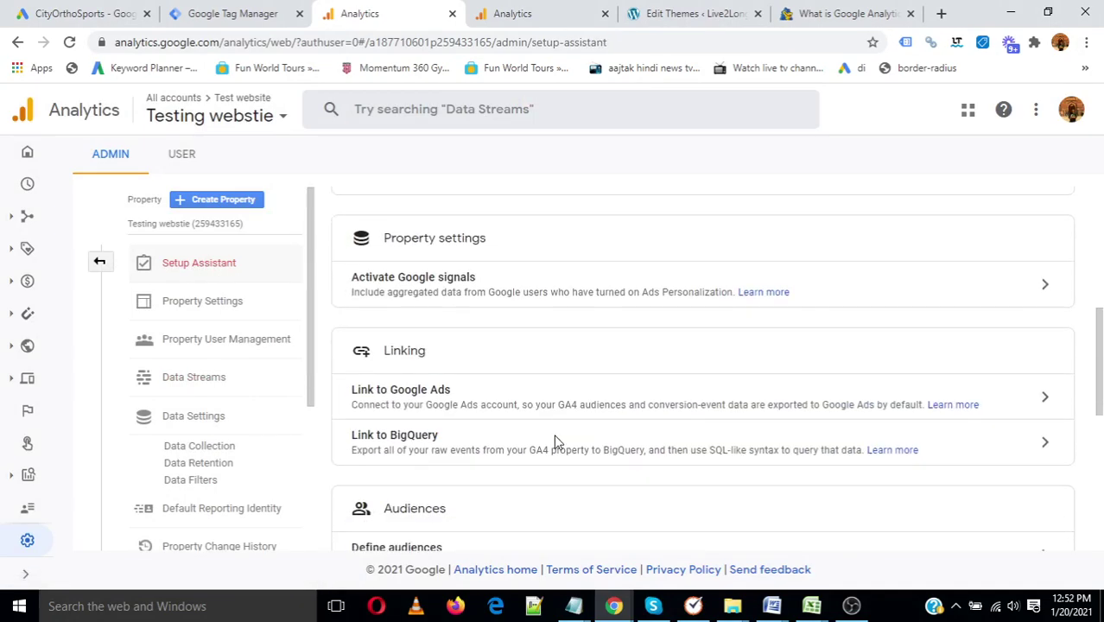
scroll(555, 441, "down", 1)
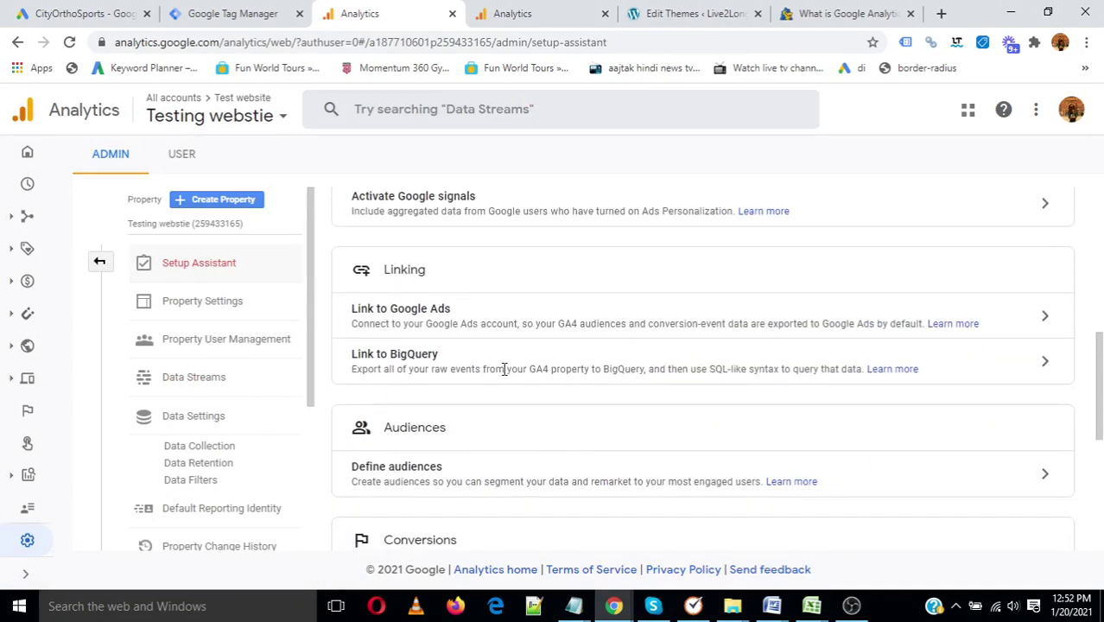
left_click_drag(506, 370, 660, 373)
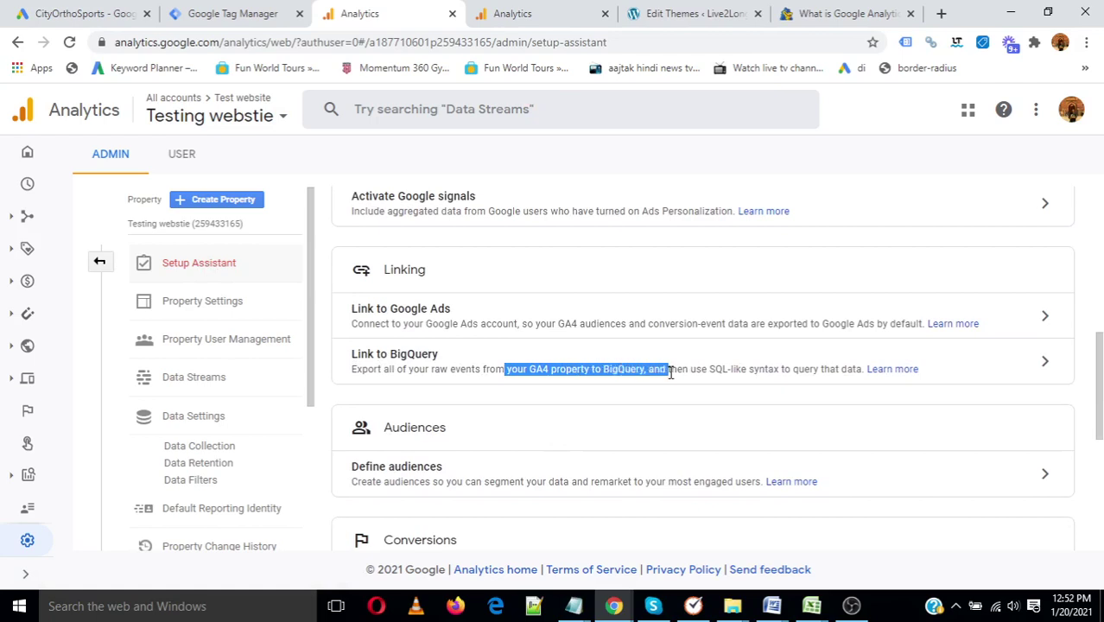
left_click_drag(707, 368, 816, 369)
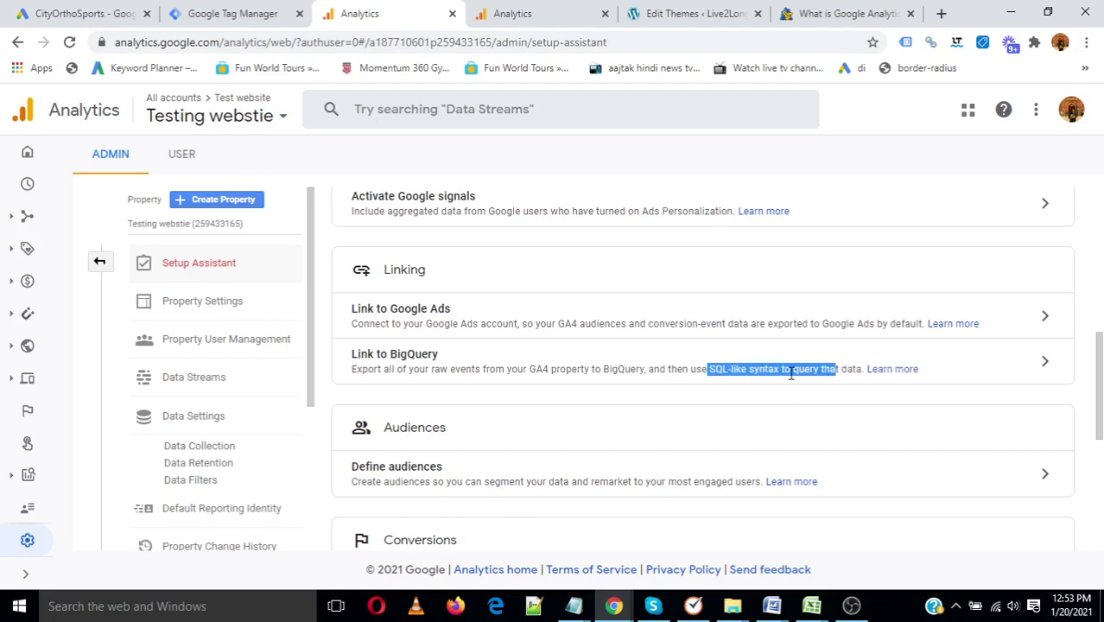
left_click_drag(478, 368, 672, 370)
- Open Define audiences, examine the suggested audience templates and the Demographics audience conditions, and leave the audience builder
scroll(628, 449, "down", 2)
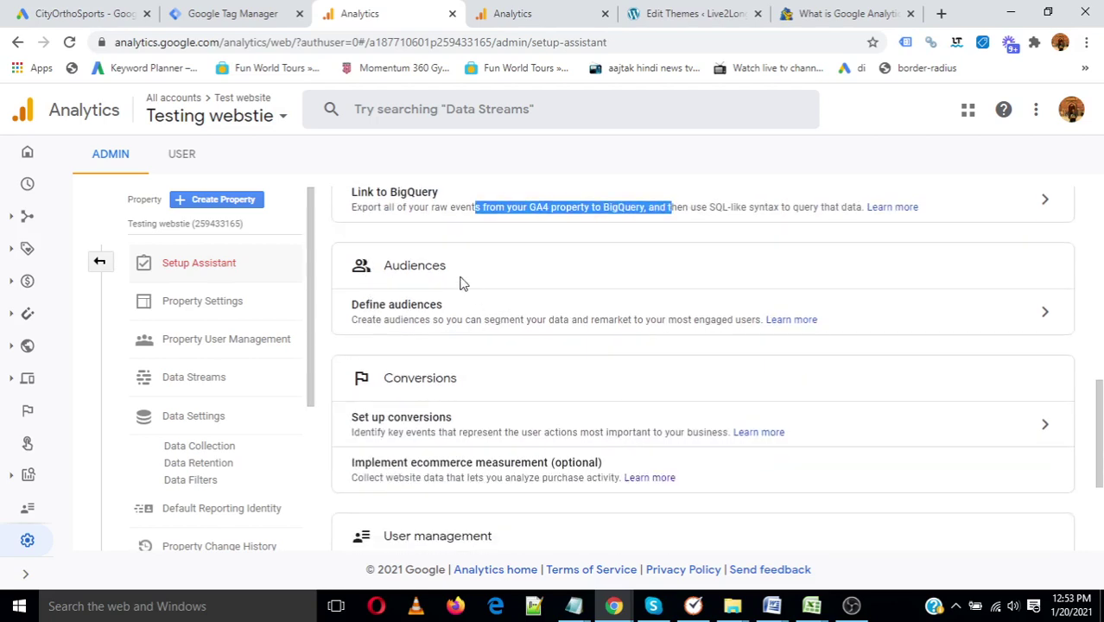
left_click(1042, 316)
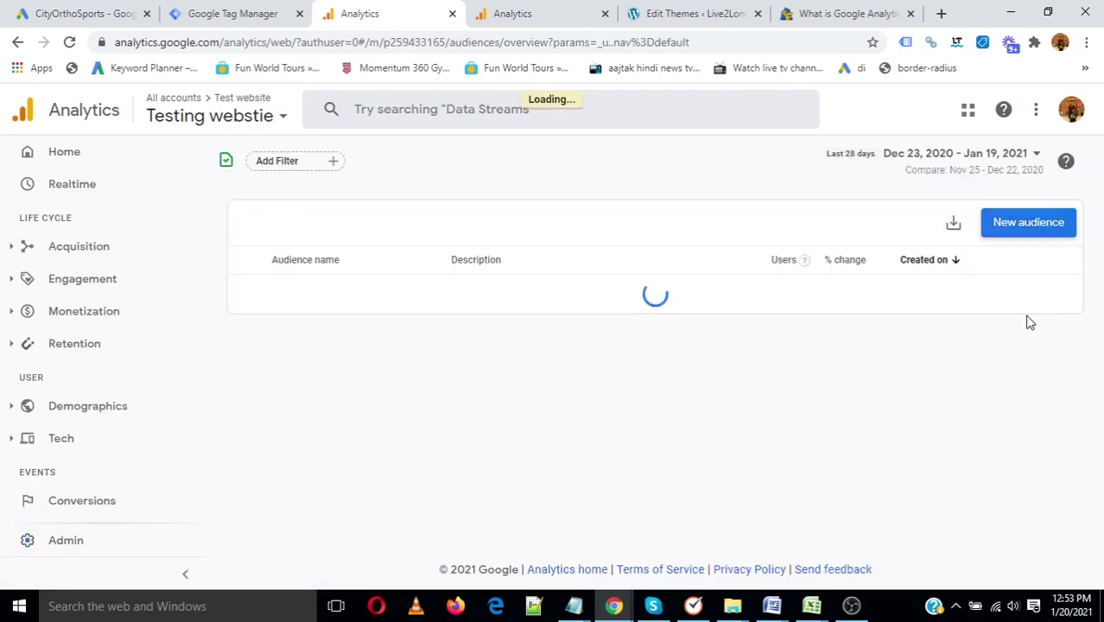
left_click(1008, 225)
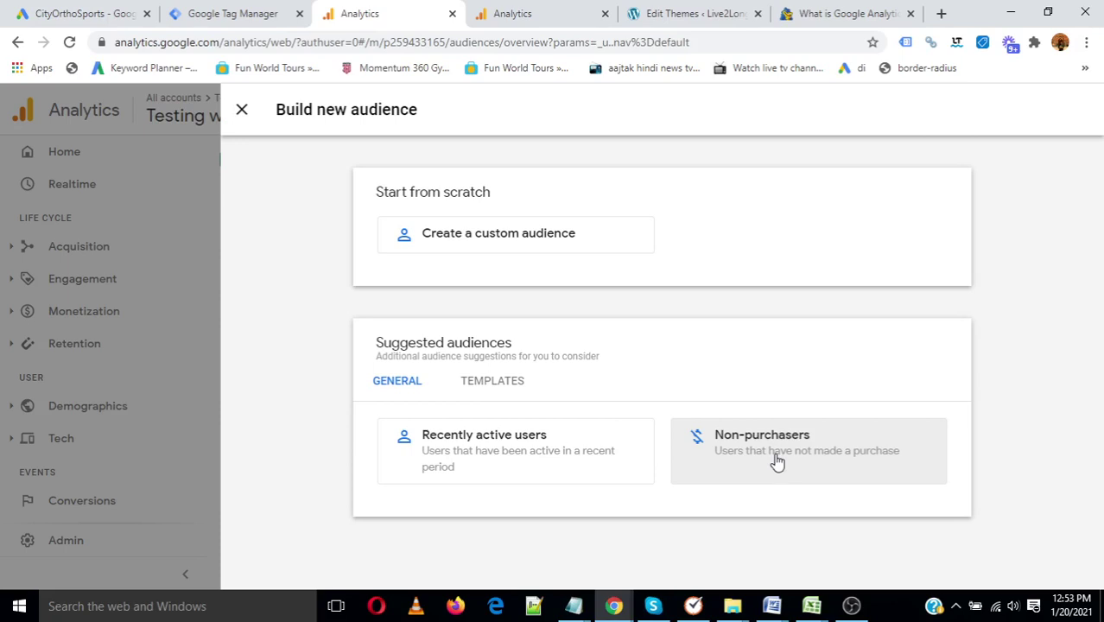
left_click(515, 382)
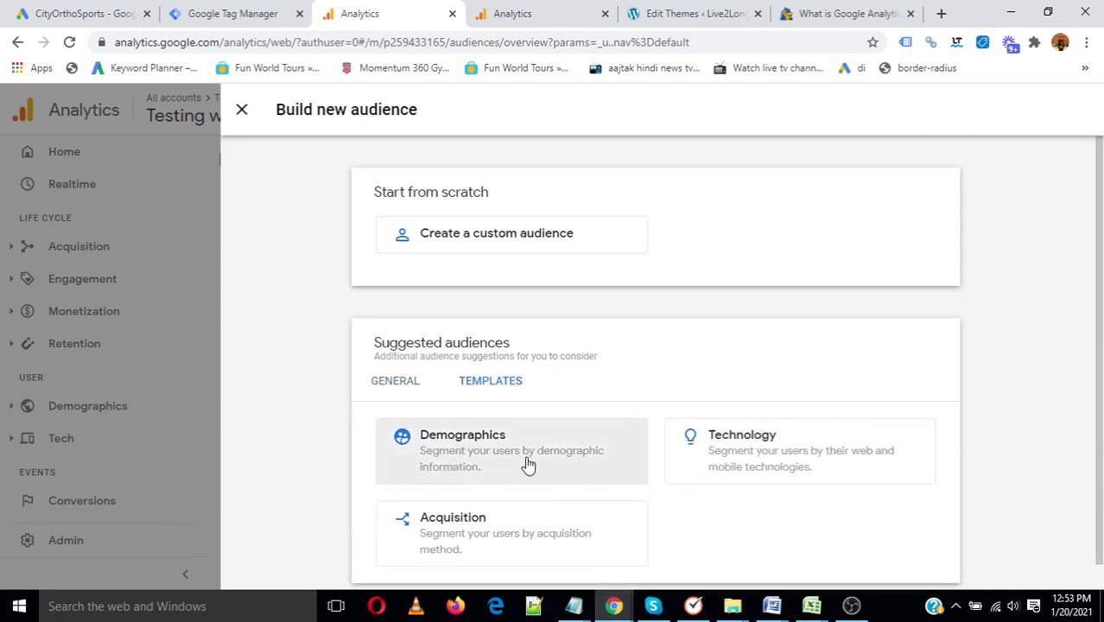
left_click(527, 466)
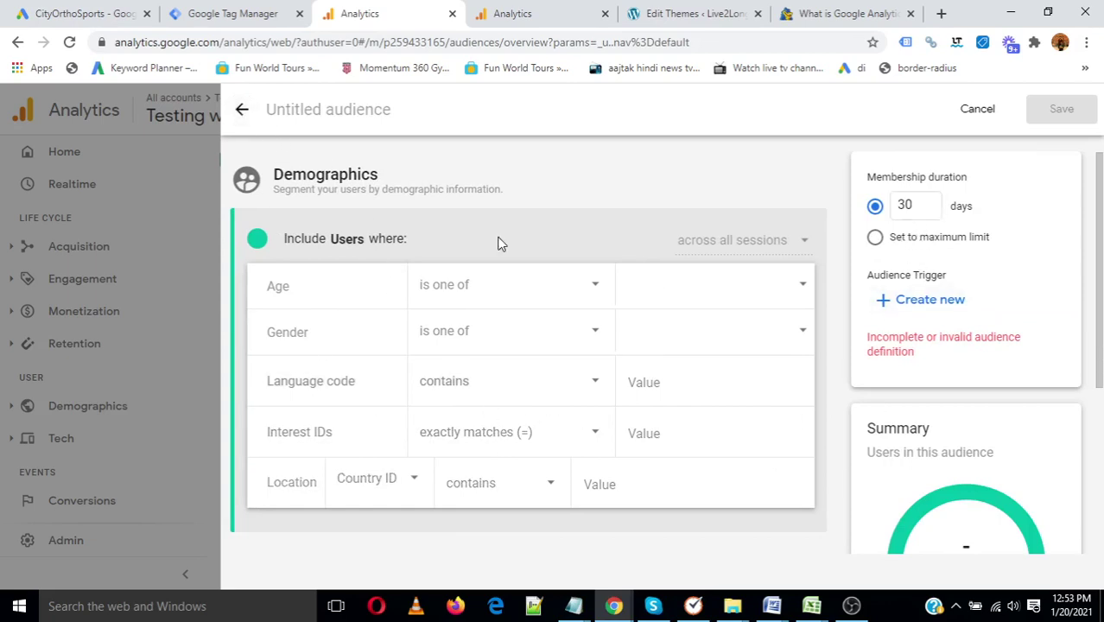
left_click(243, 111)
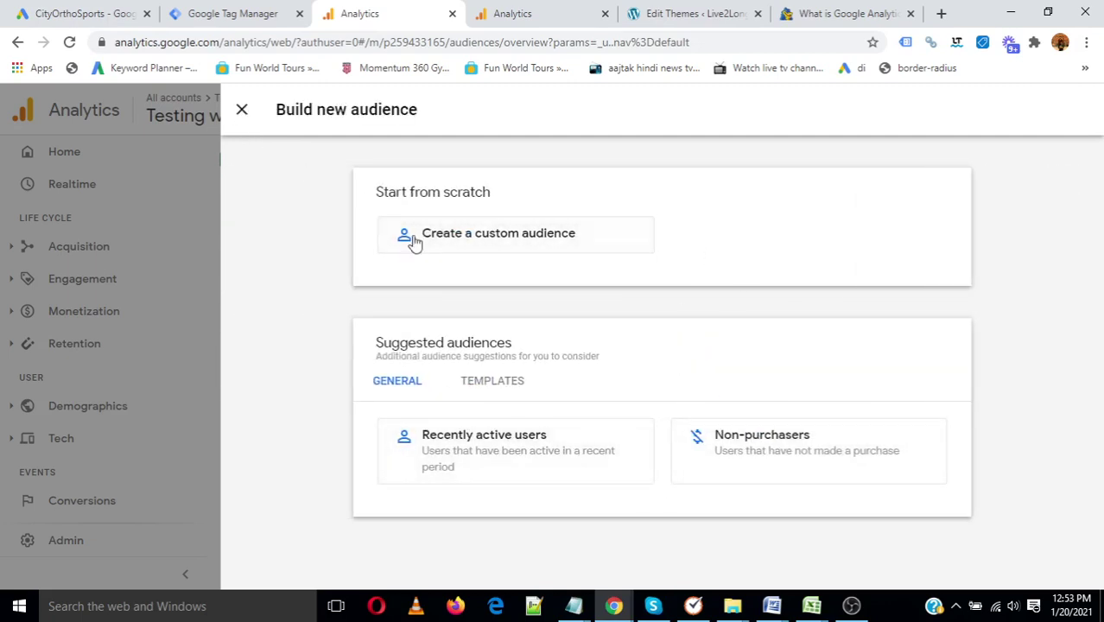
left_click(242, 112)
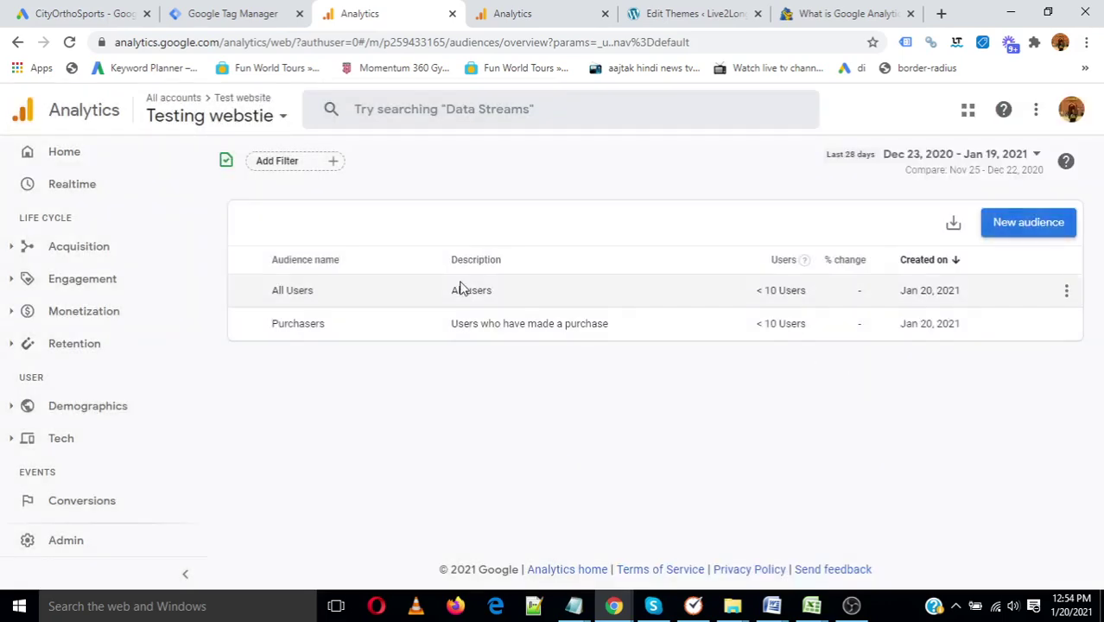
- Return to the Setup Assistant and read its Conversions and User management entries, including ecommerce measurement
left_click(32, 549)
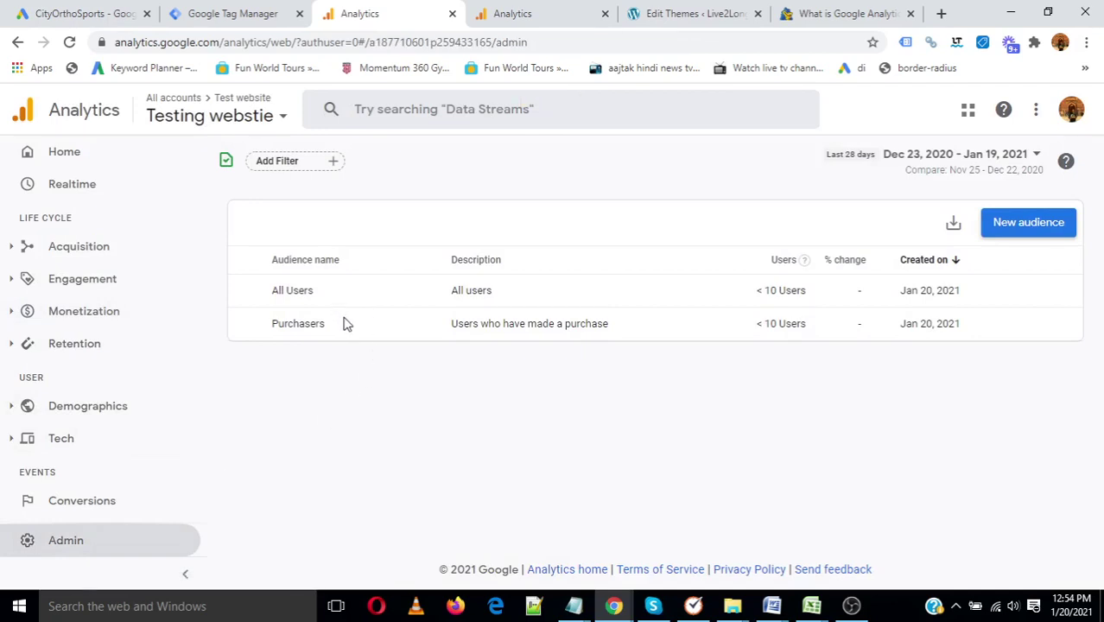
left_click(557, 272)
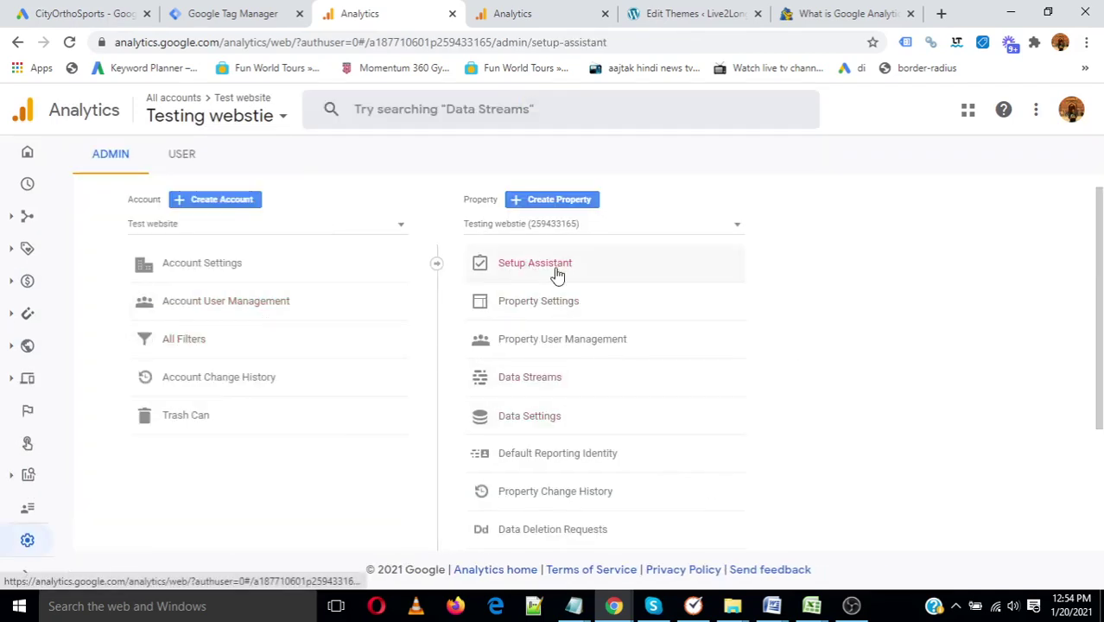
scroll(607, 409, "down", 4)
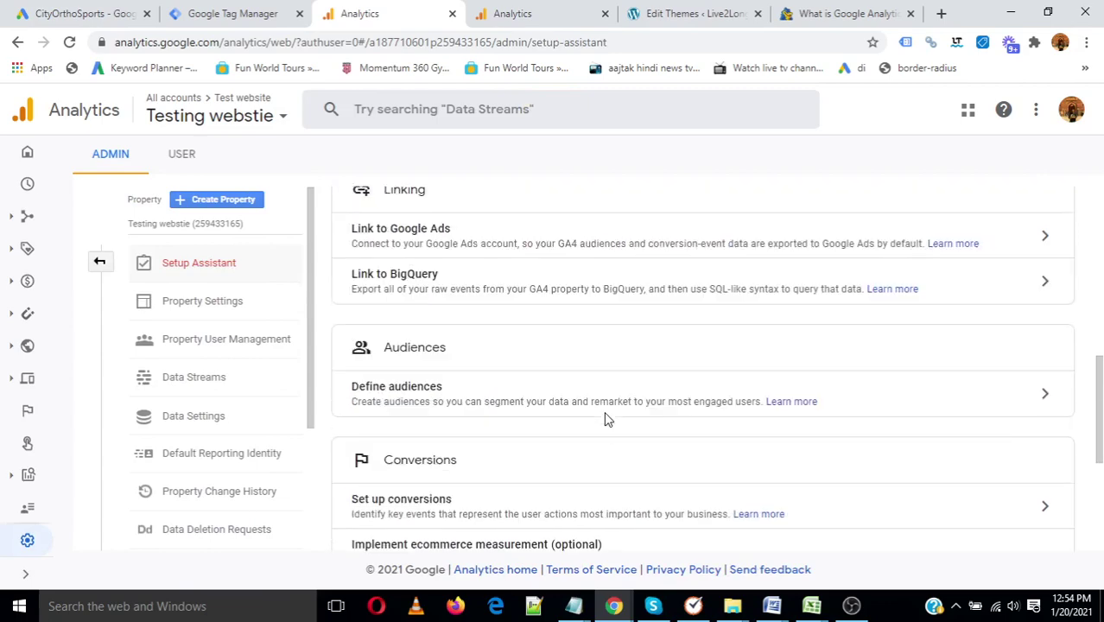
scroll(601, 413, "down", 2)
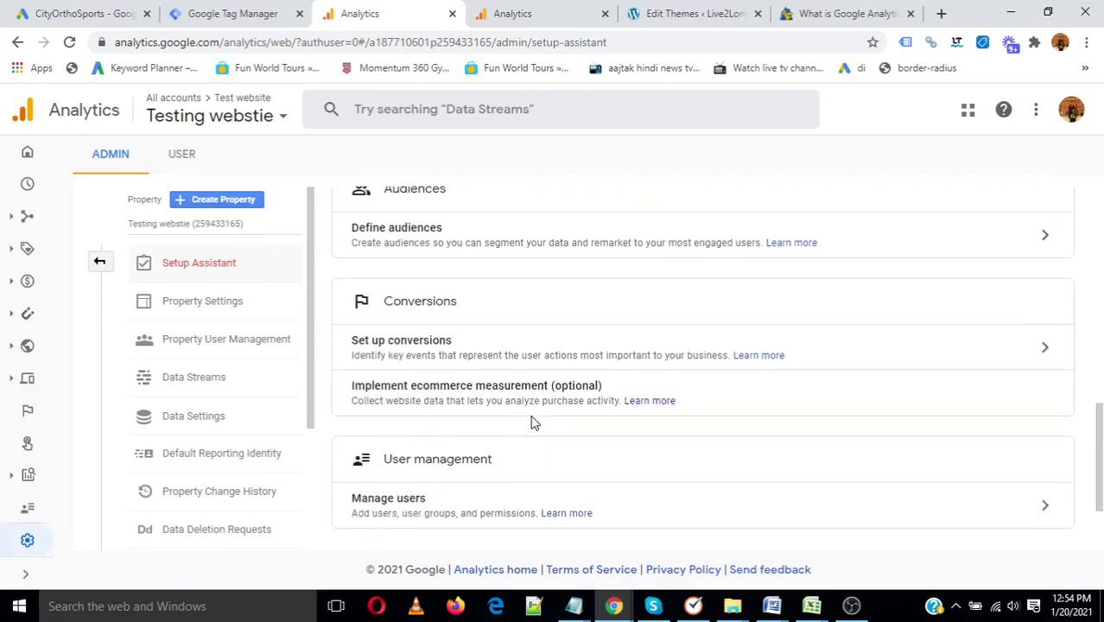
left_click_drag(384, 260, 565, 260)
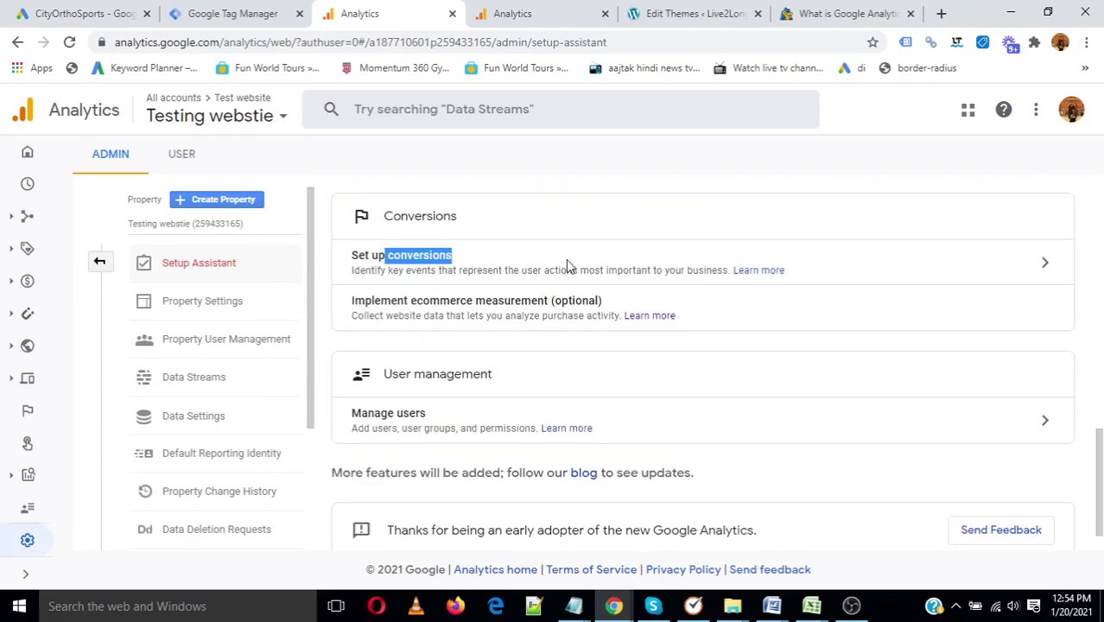
left_click_drag(365, 300, 505, 316)
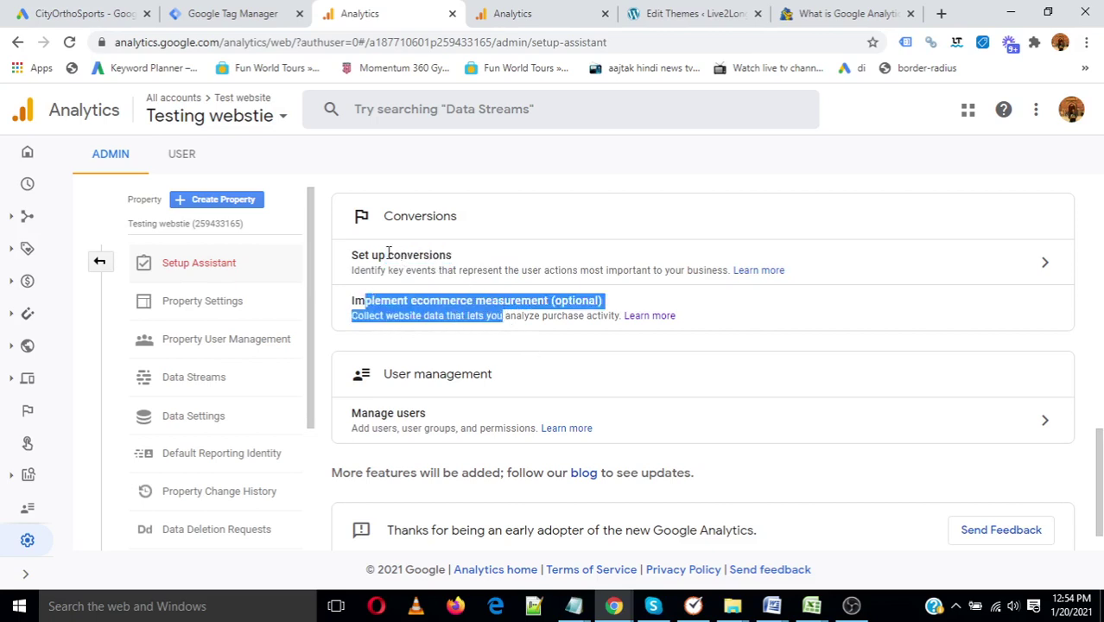
left_click_drag(388, 255, 563, 281)
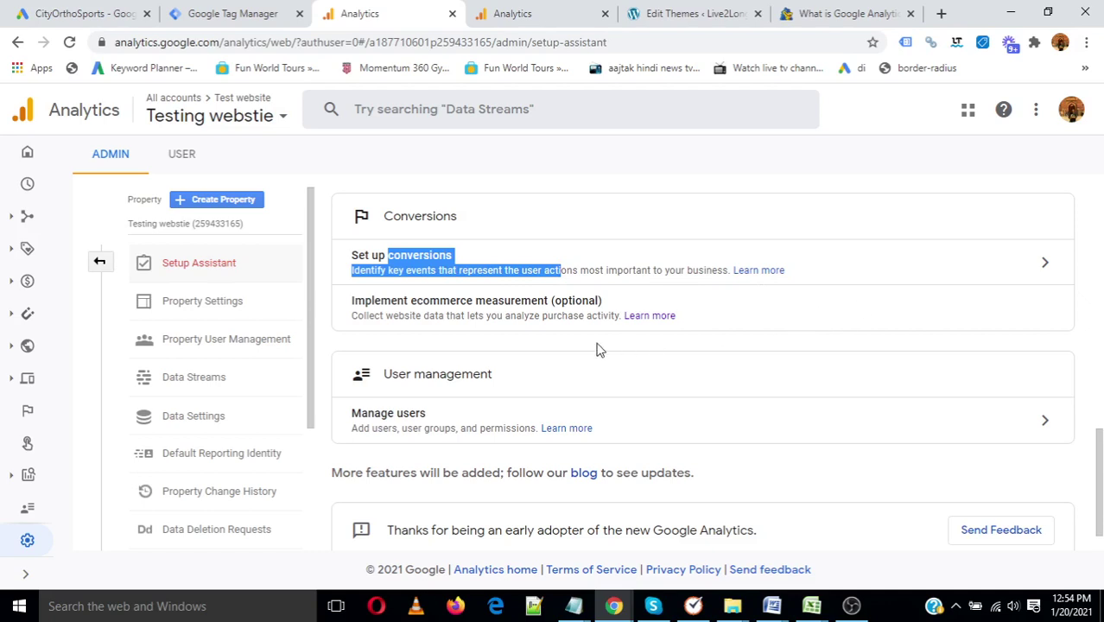
left_click_drag(365, 299, 479, 316)
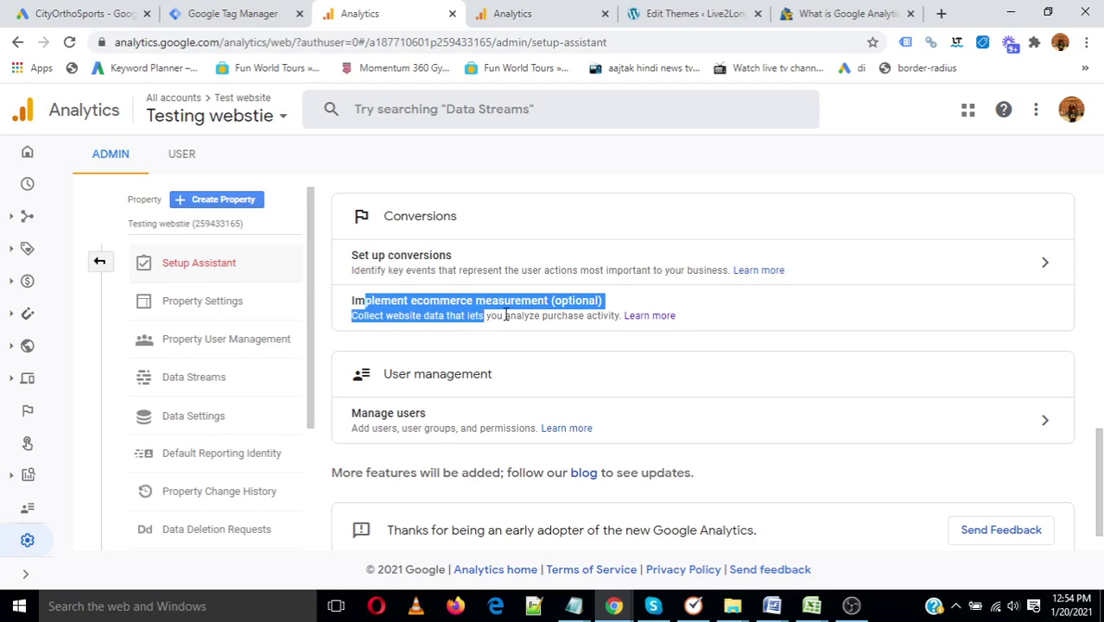
scroll(545, 343, "down", 1)
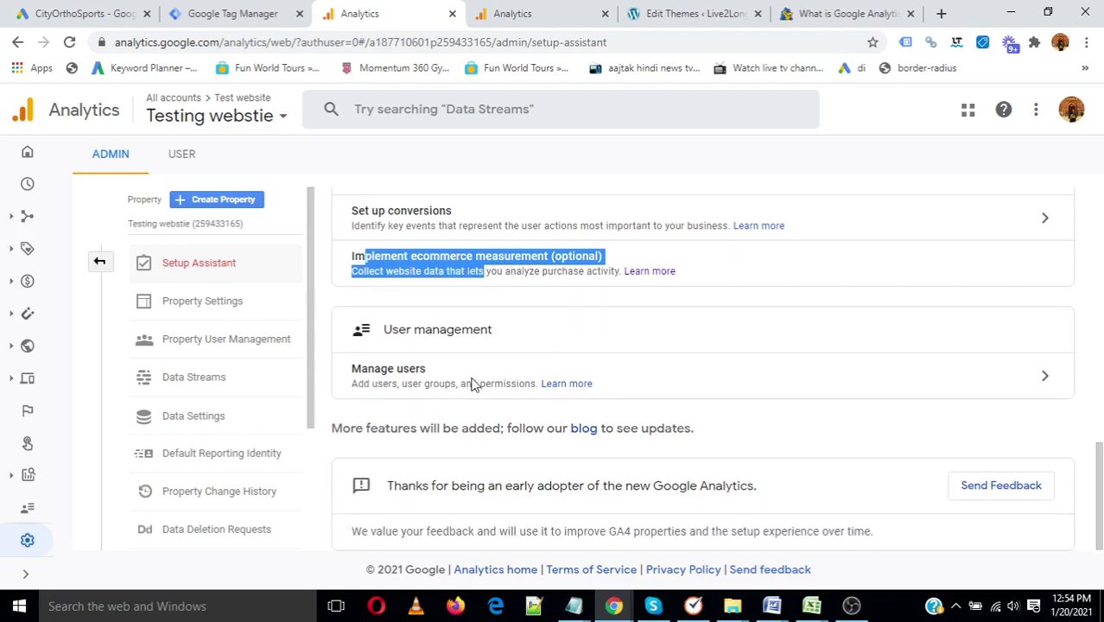
left_click_drag(593, 383, 376, 371)
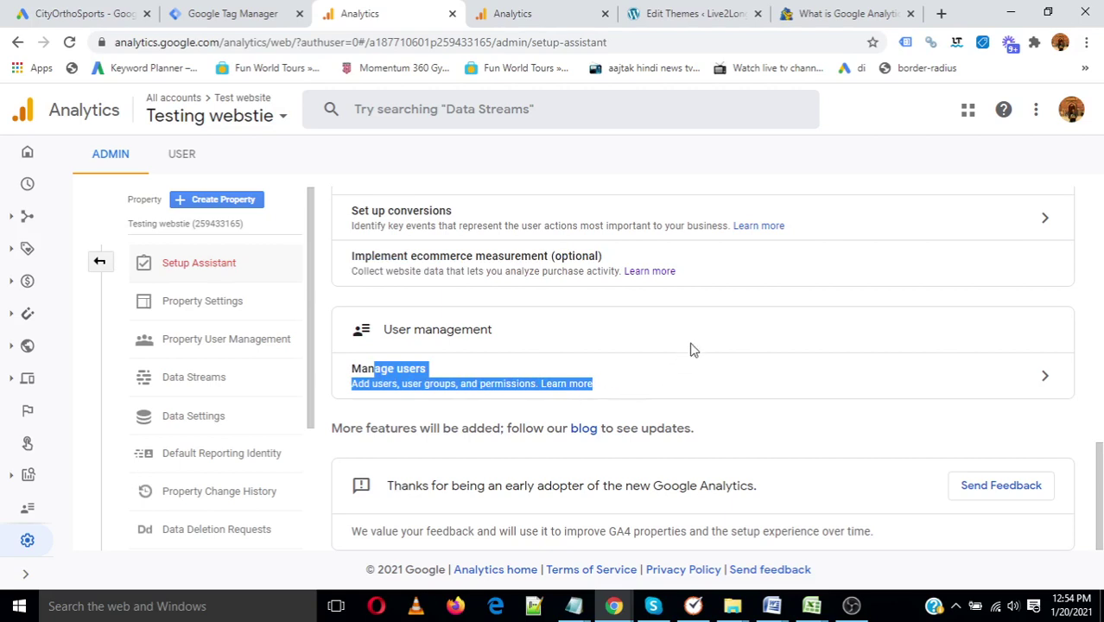
- Open Property Settings and review the property name, industry category, reporting time zone and currency options
left_click(183, 310)
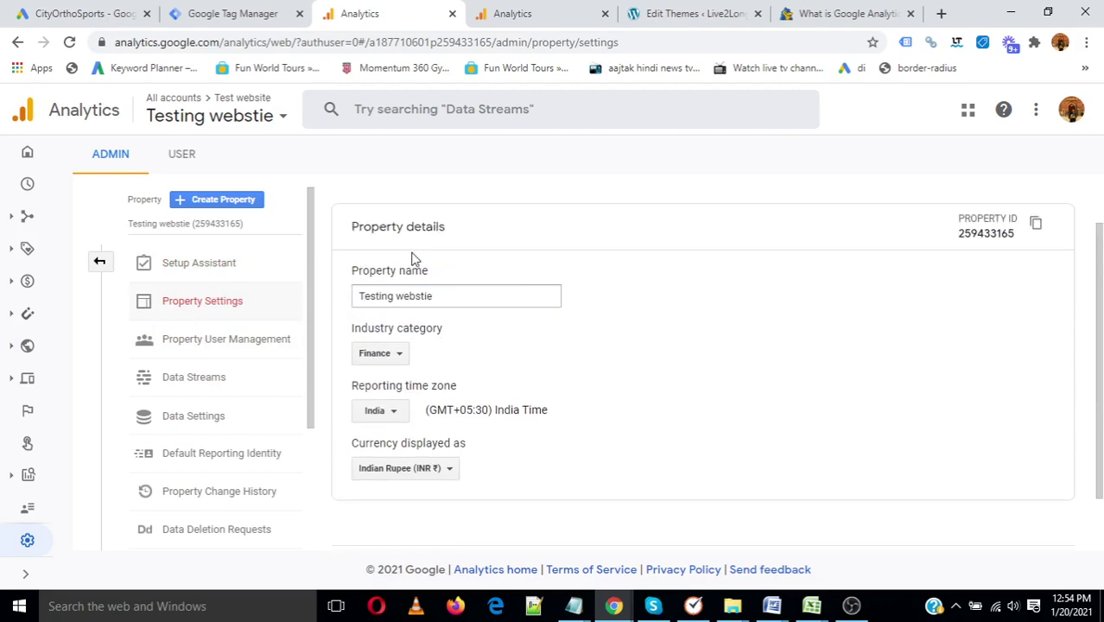
triple_click(398, 311)
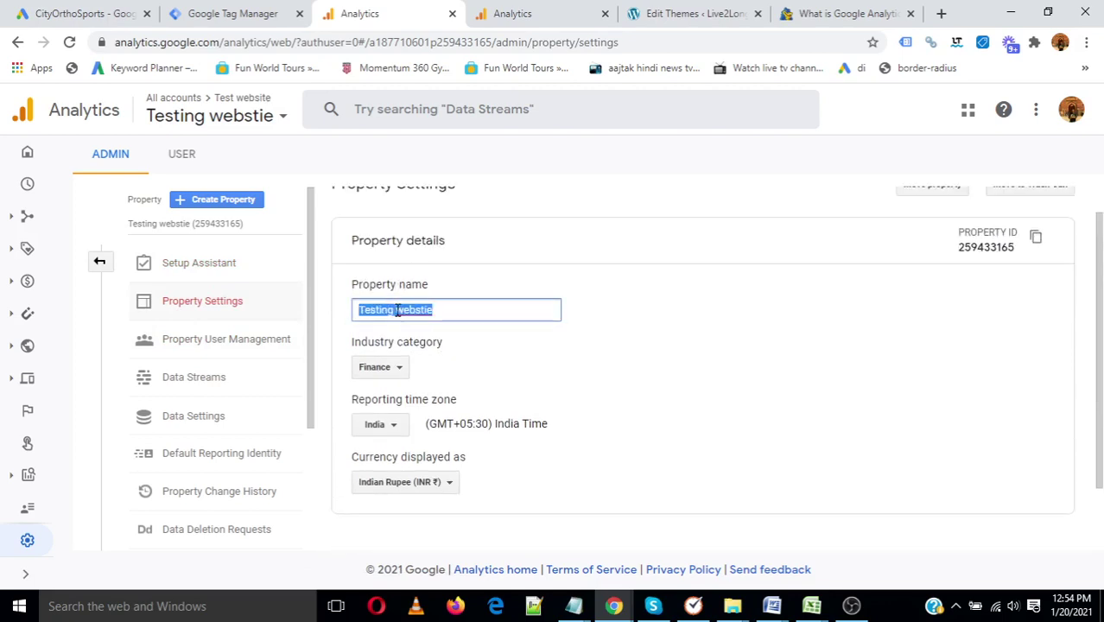
left_click(397, 371)
left_click(733, 401)
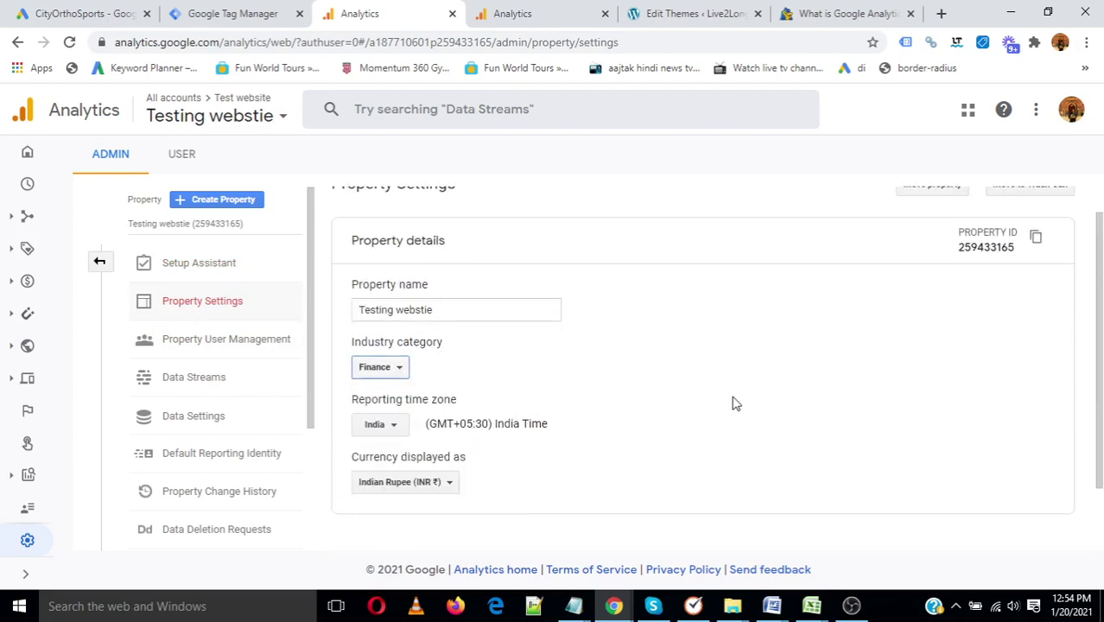
left_click(389, 429)
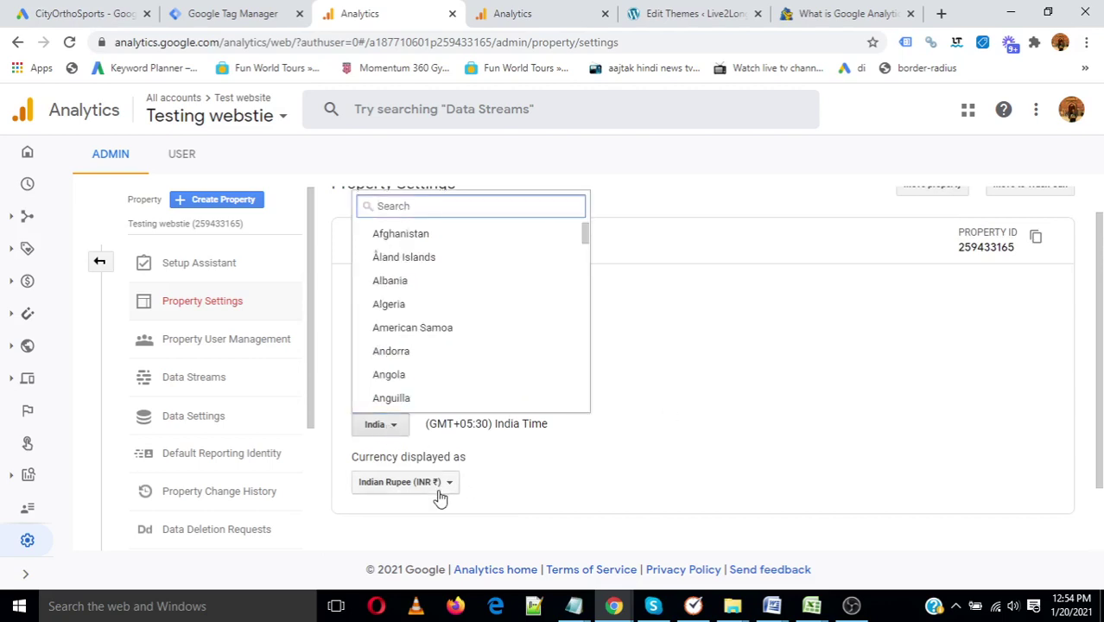
left_click(562, 491)
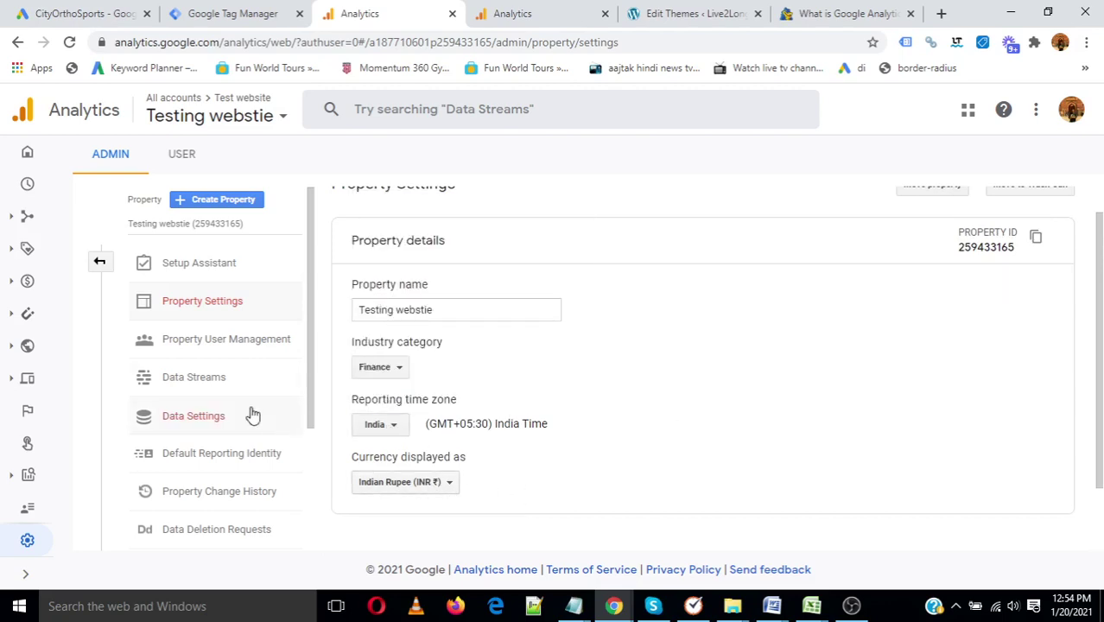
- Check the user permissions in Property User Management, close them, and open the property's Data Streams list
left_click(218, 346)
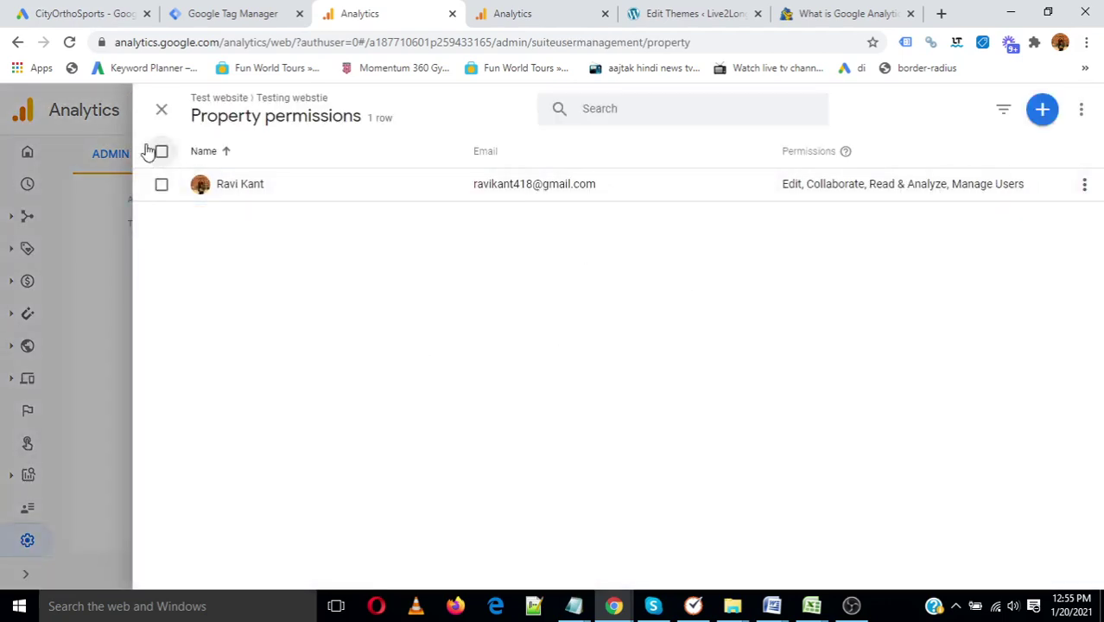
left_click(161, 109)
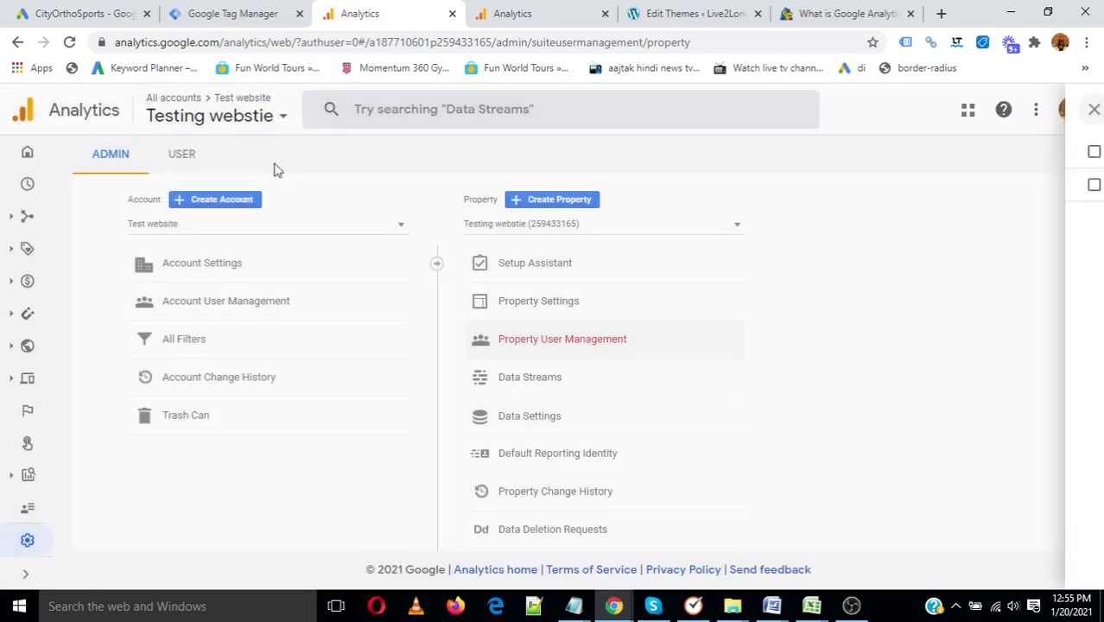
left_click(536, 383)
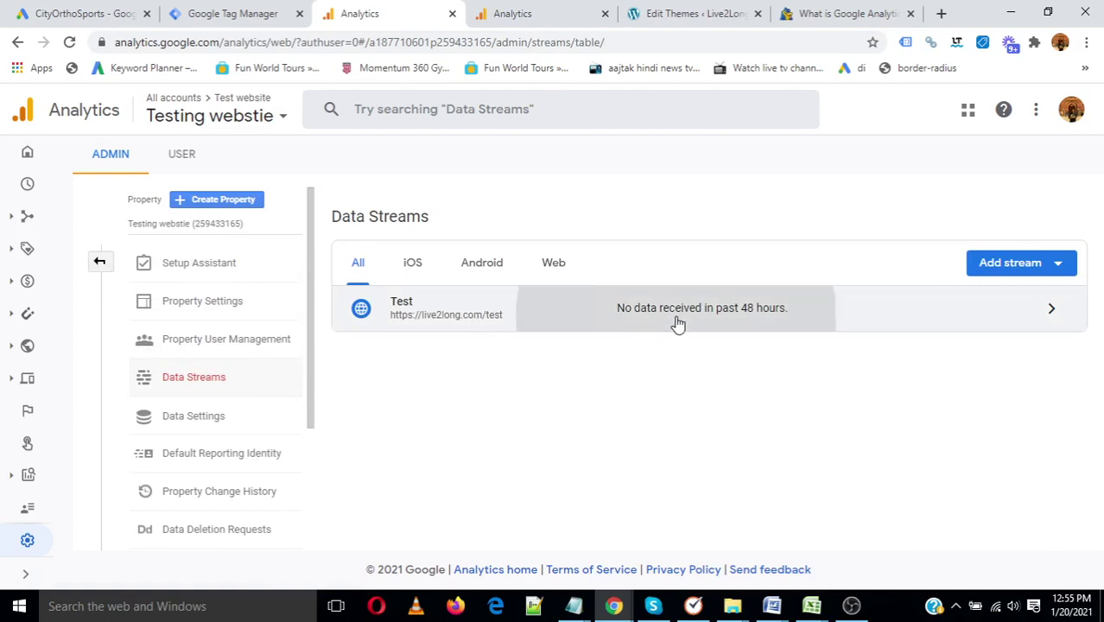
- Open the Test web stream, check its details and enhanced measurement, and return to the Data Streams list
left_click_drag(678, 323, 543, 294)
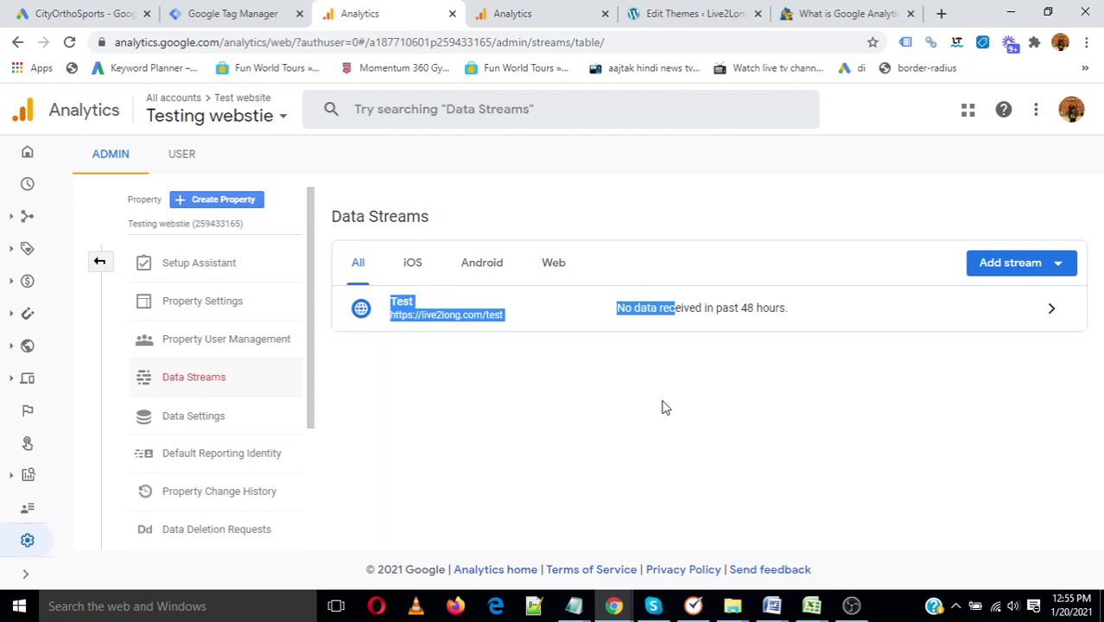
left_click(713, 311)
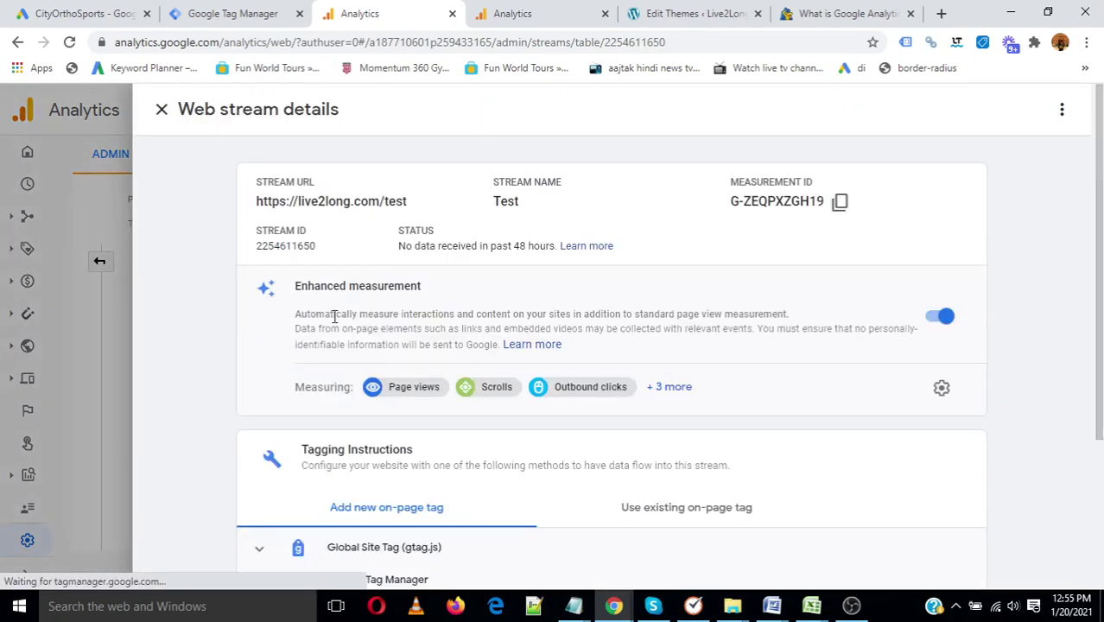
left_click(162, 109)
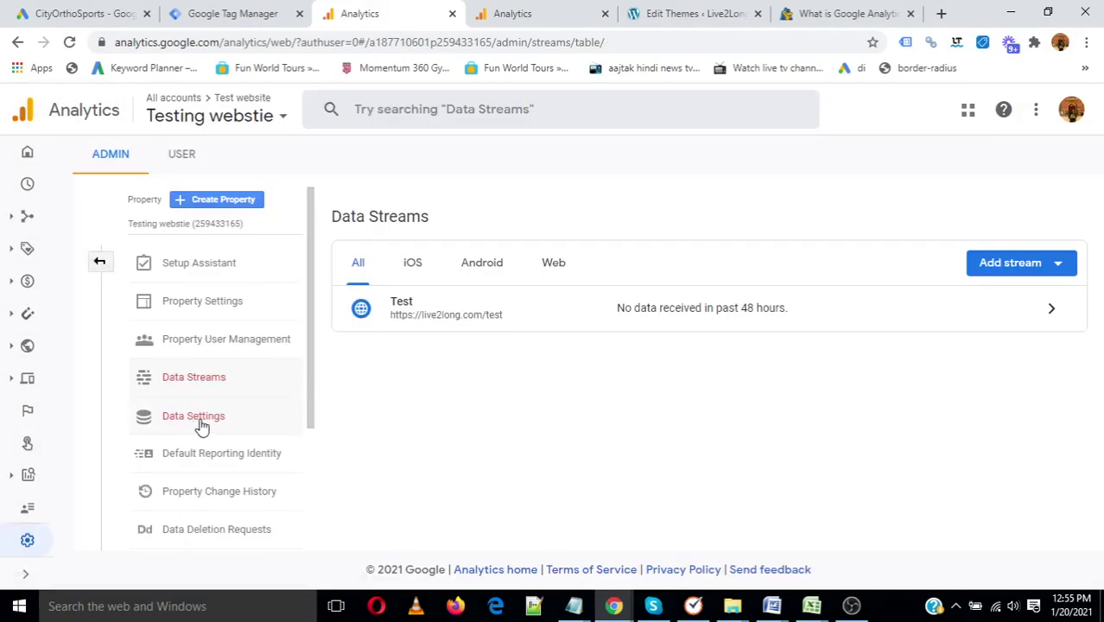
- Expand Data Settings and read through the Google signals section under Data Collection
left_click(198, 420)
scroll(286, 460, "down", 2)
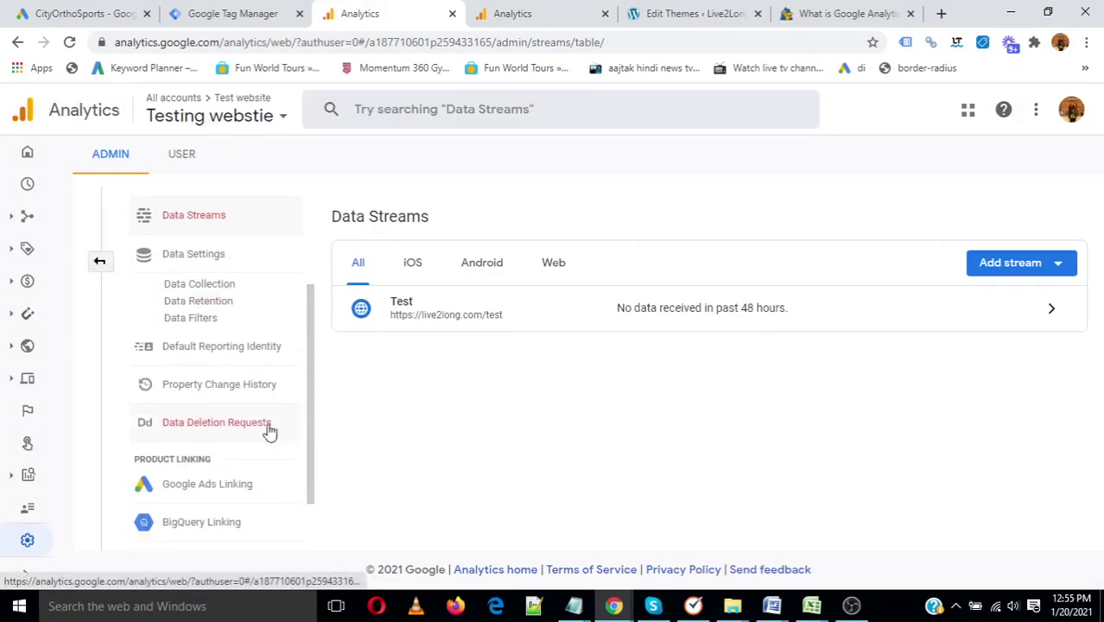
left_click(206, 292)
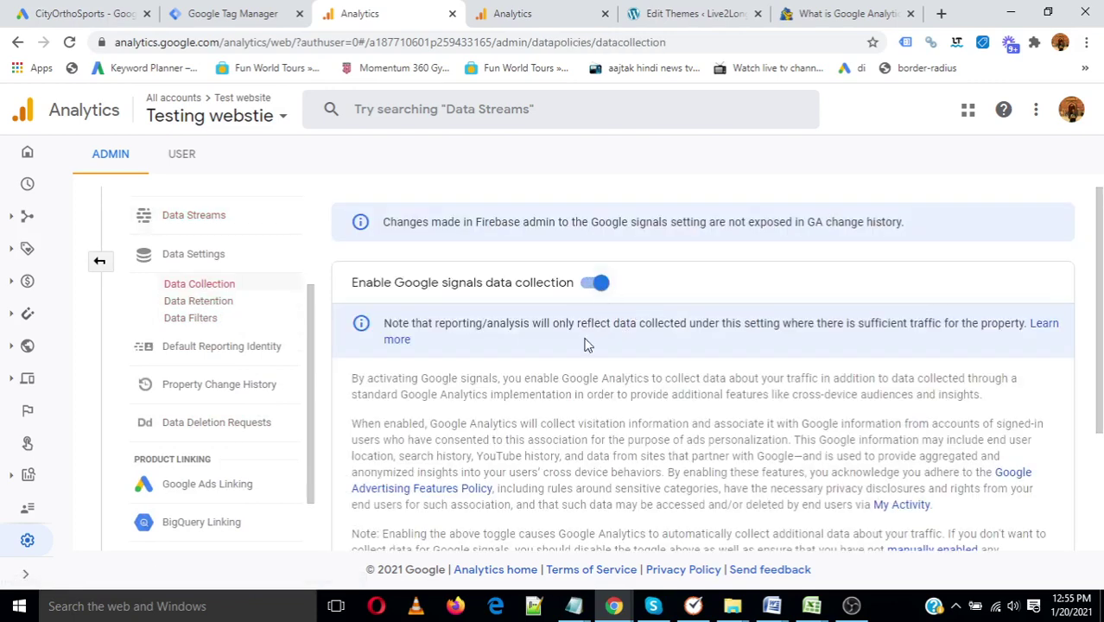
scroll(587, 411, "down", 2)
scroll(593, 421, "up", 2)
- Open Data Retention and check the available periods for event data retention without changing the selection
left_click(203, 303)
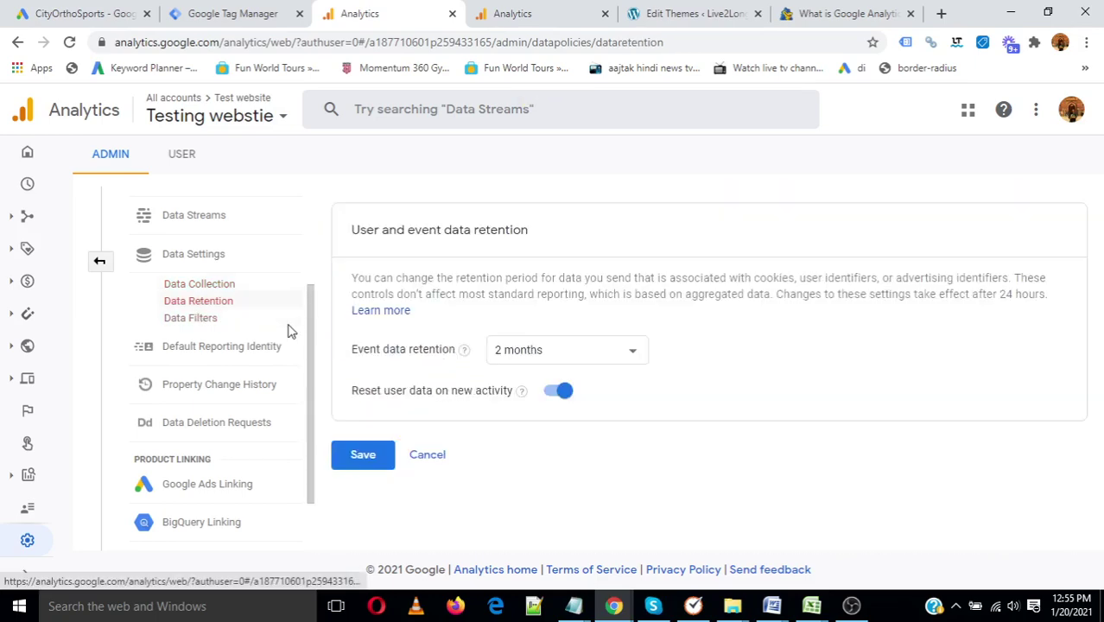
left_click(574, 361)
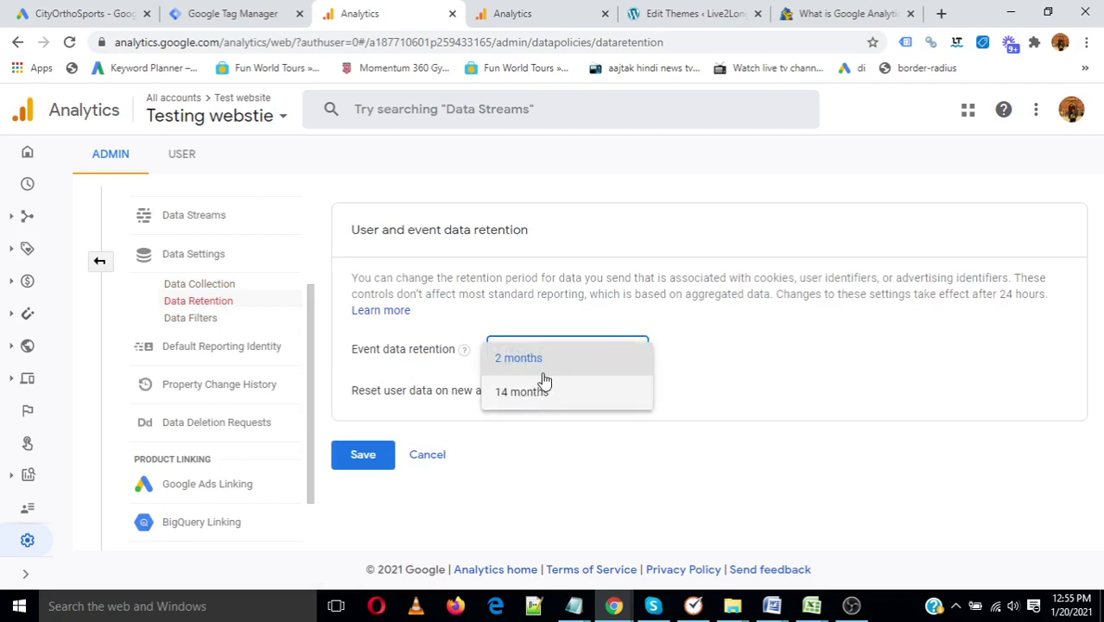
left_click(598, 493)
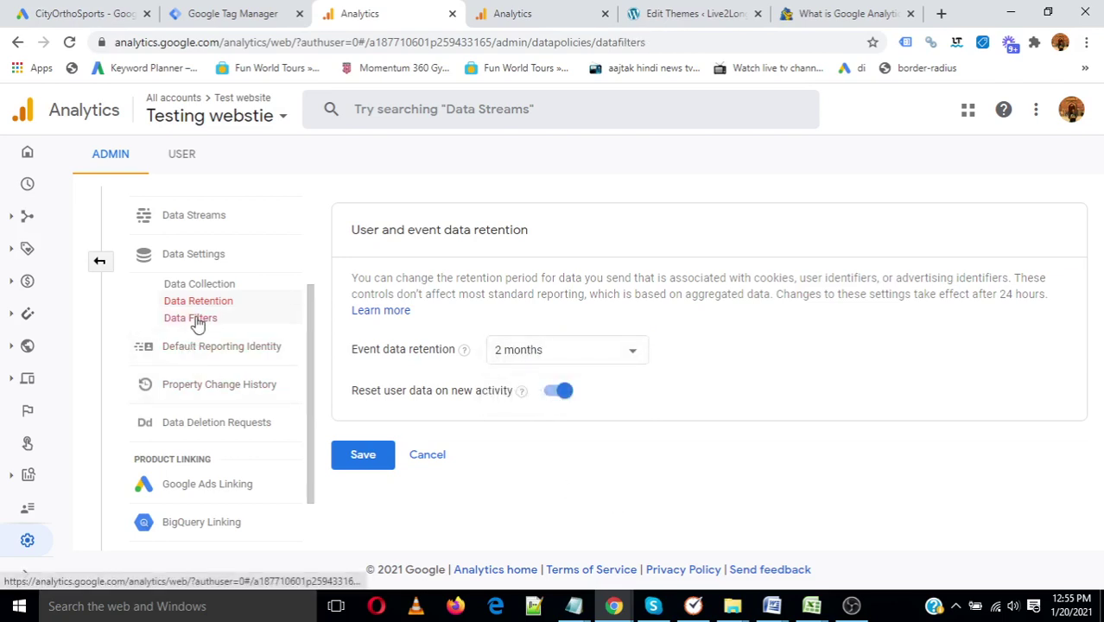
- Open Data Filters, examine the operation and state options for a new Developer Traffic filter, and leave without creating it
left_click(197, 319)
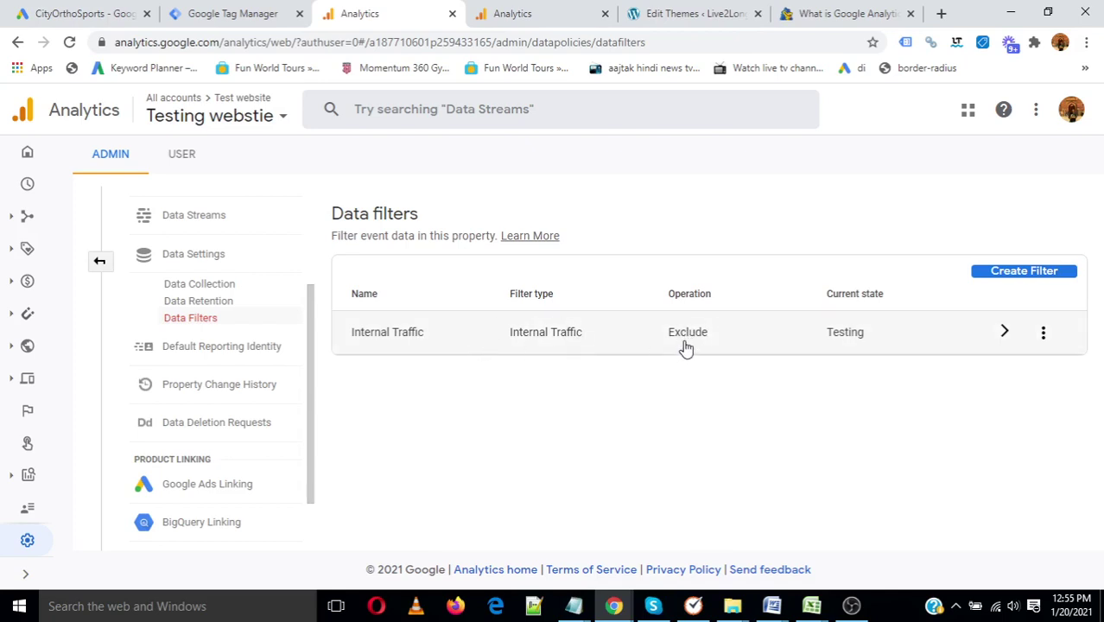
left_click(1006, 275)
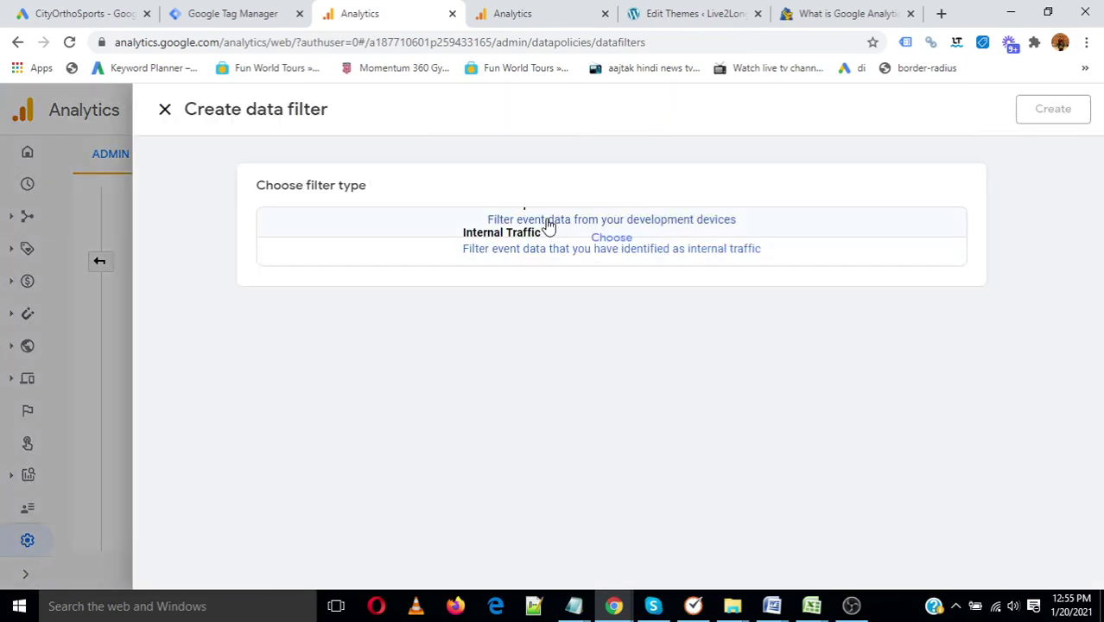
left_click(593, 227)
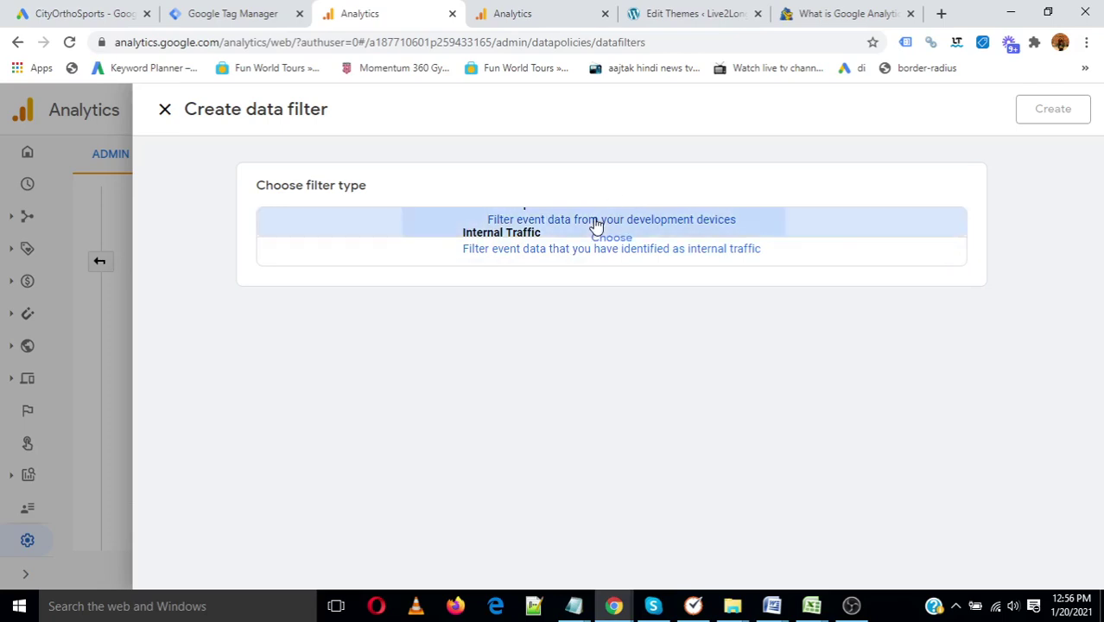
left_click(399, 373)
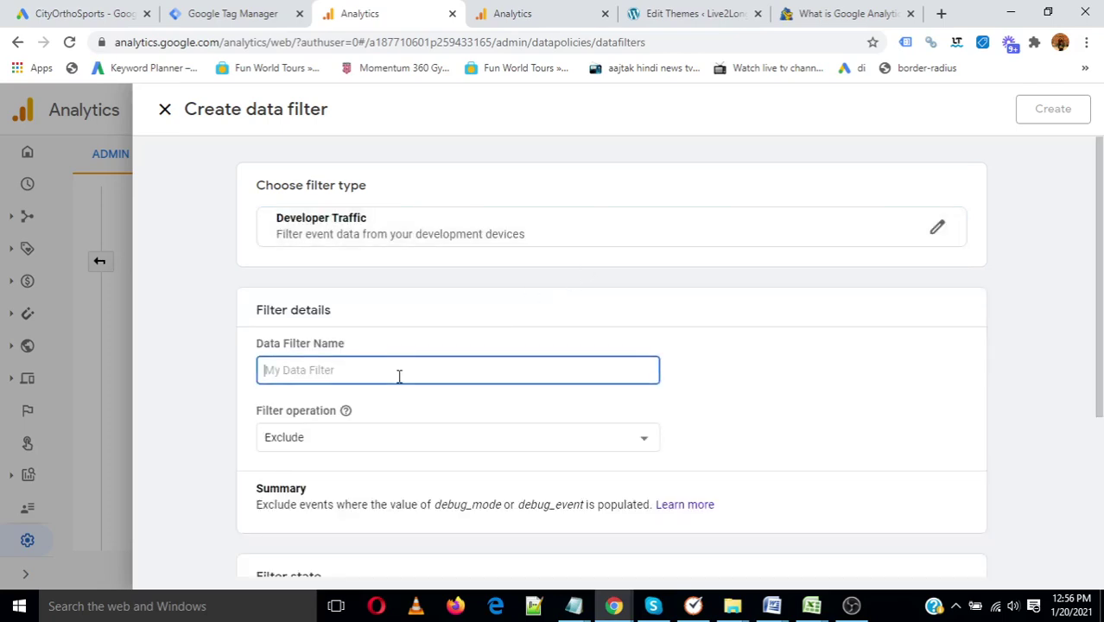
left_click(409, 439)
left_click(410, 448)
scroll(476, 468, "down", 3)
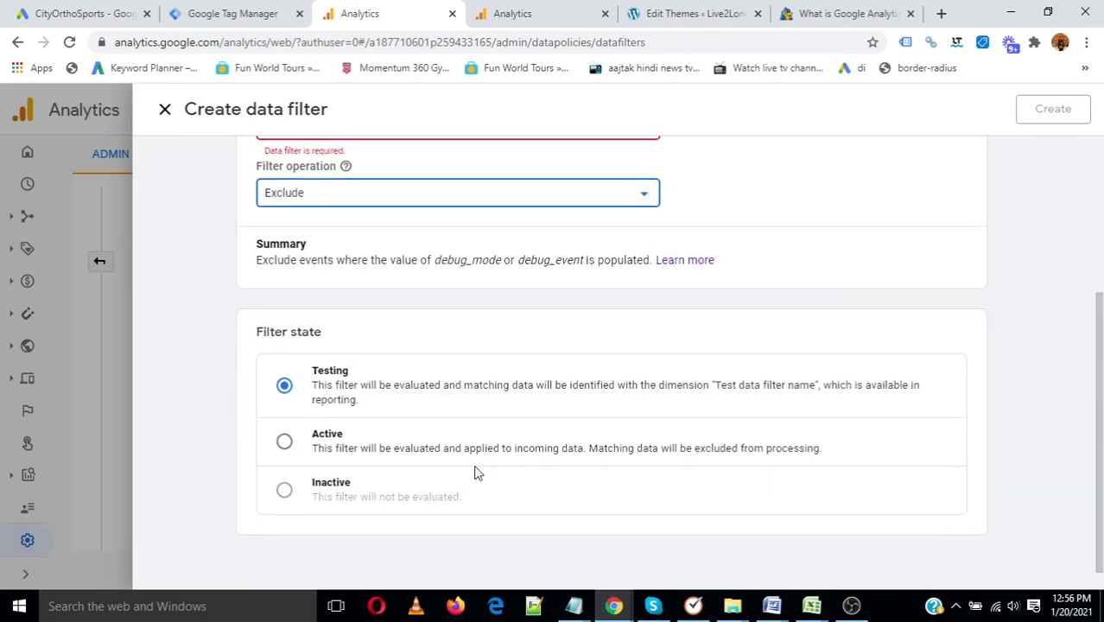
left_click(284, 382)
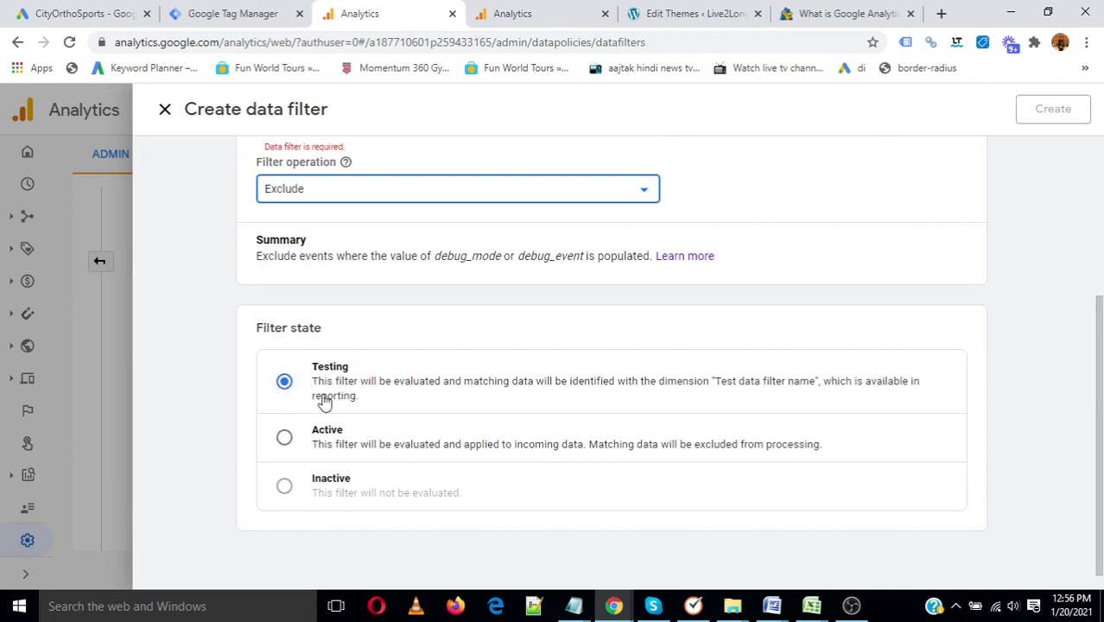
left_click(284, 437)
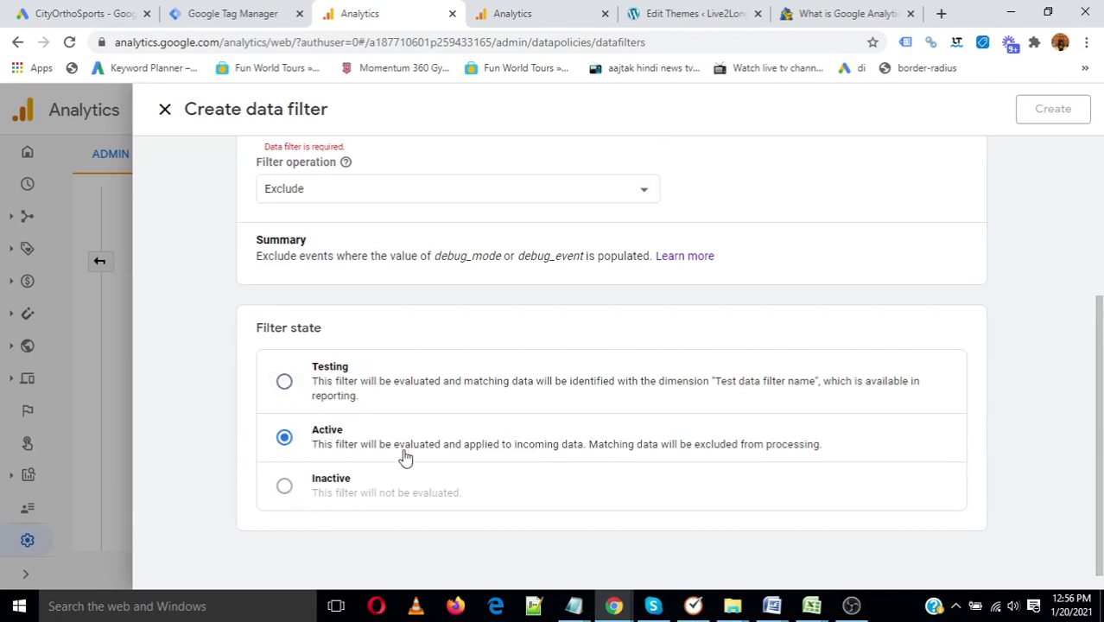
scroll(389, 475, "up", 5)
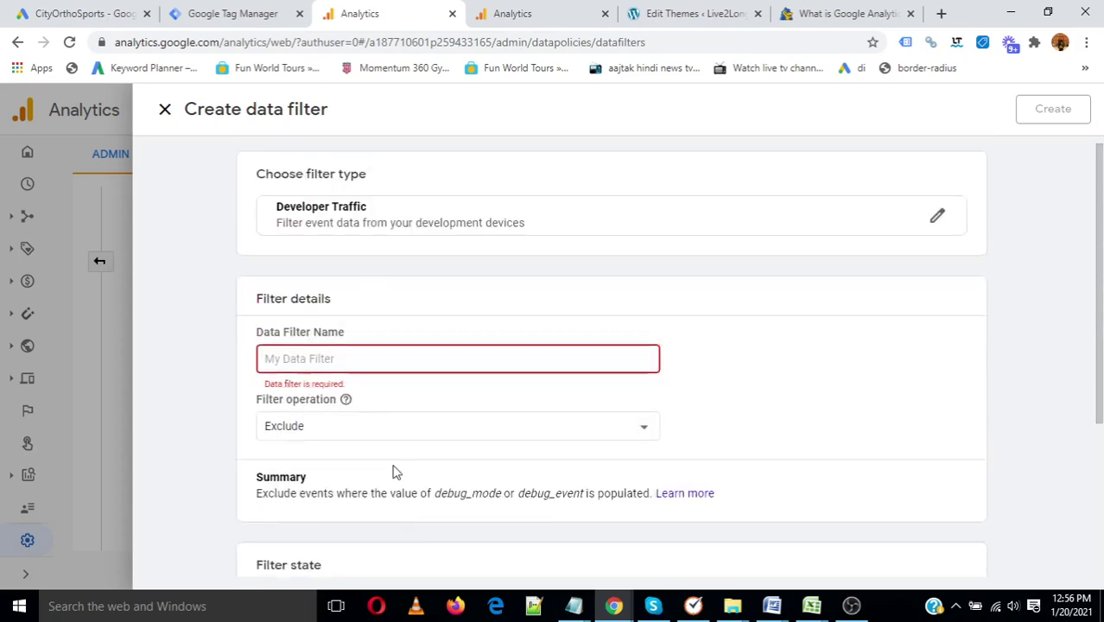
left_click(165, 110)
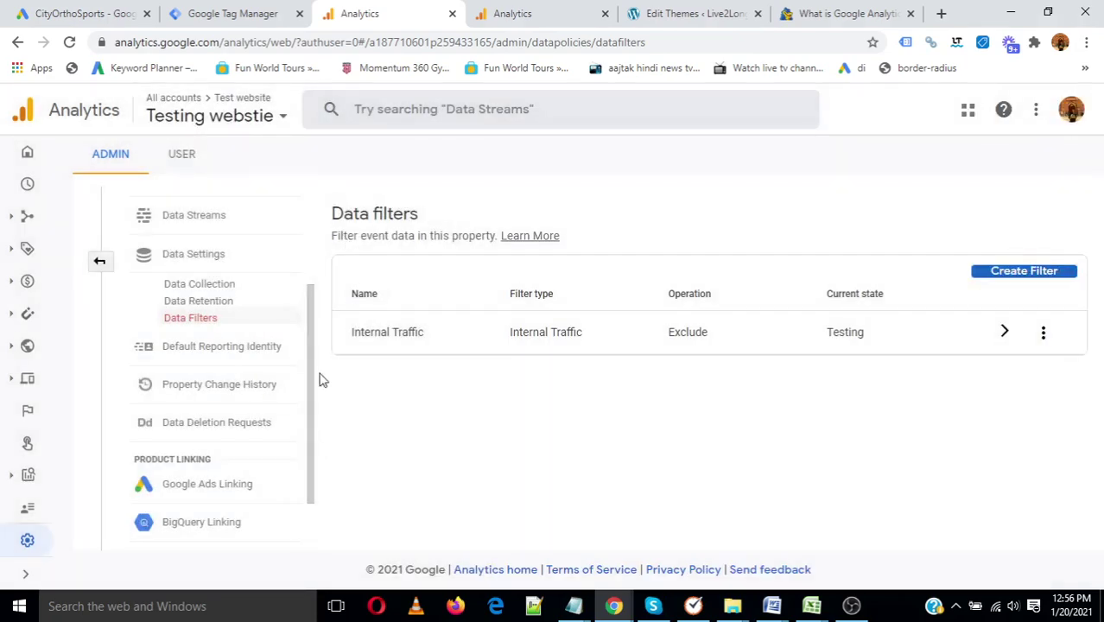
- Review the Default Reporting Identity options, and view the Internal Traffic data filter's change details in Property Change History
left_click(221, 350)
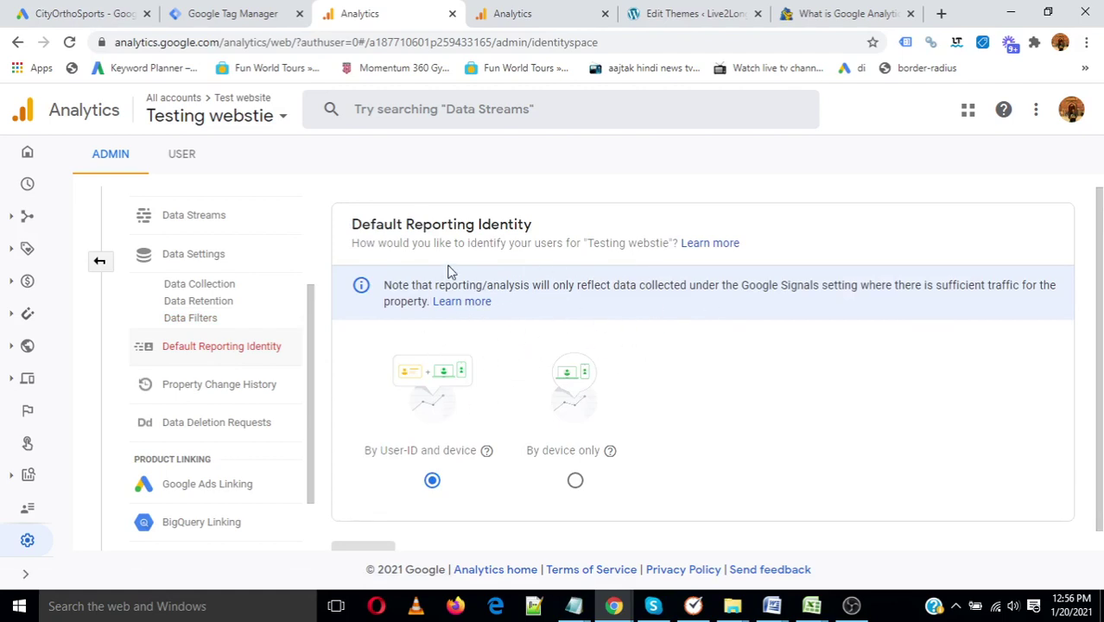
left_click_drag(362, 223, 501, 227)
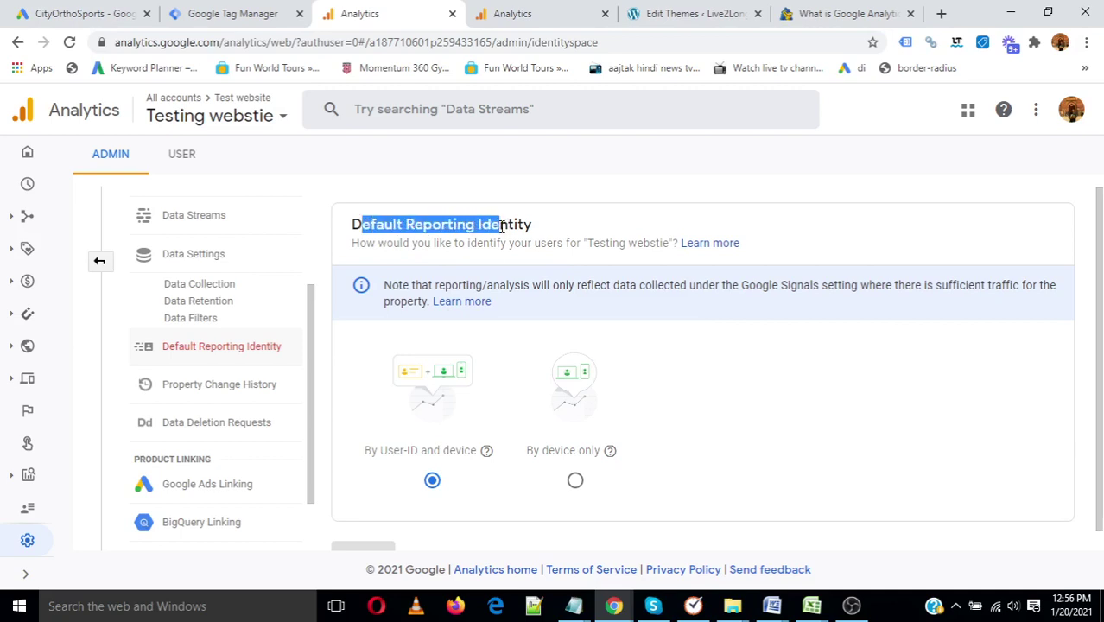
left_click(228, 388)
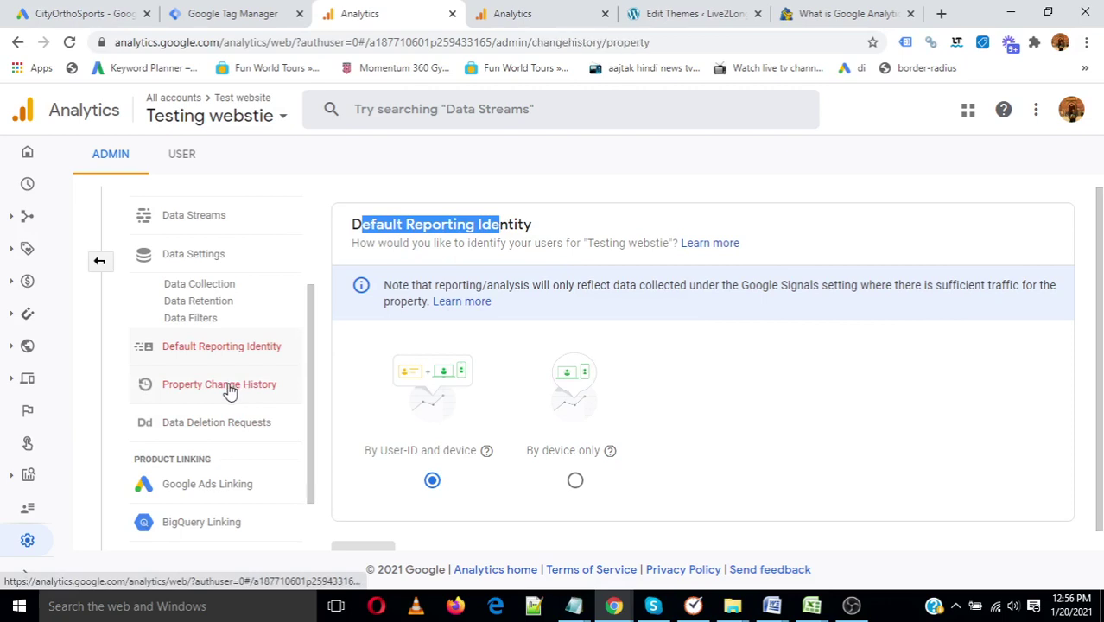
scroll(827, 491, "down", 2)
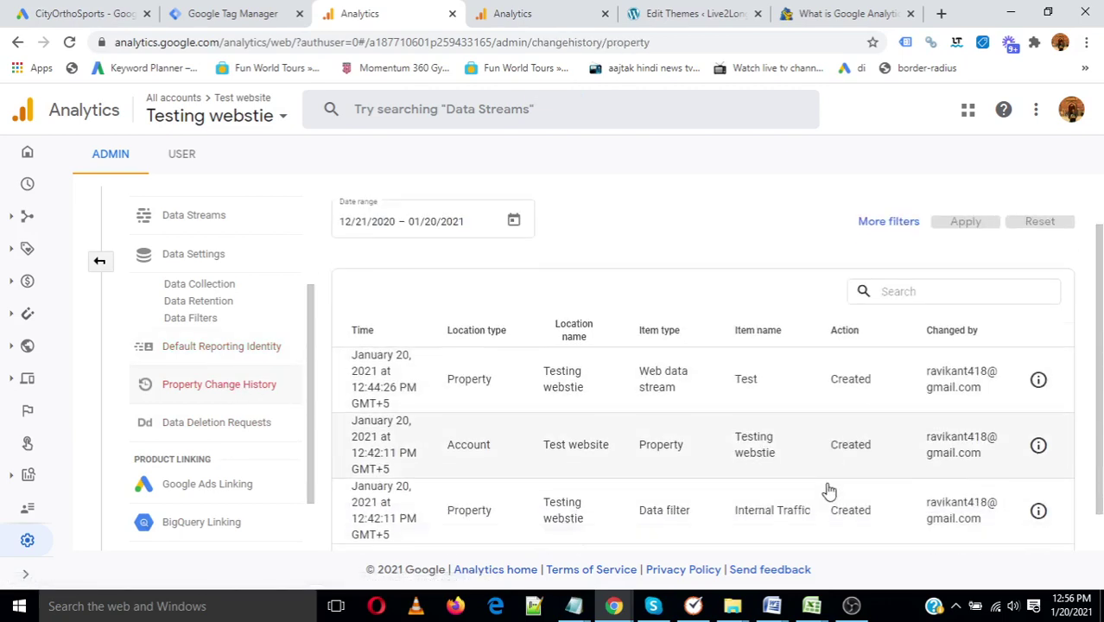
left_click_drag(732, 468, 798, 481)
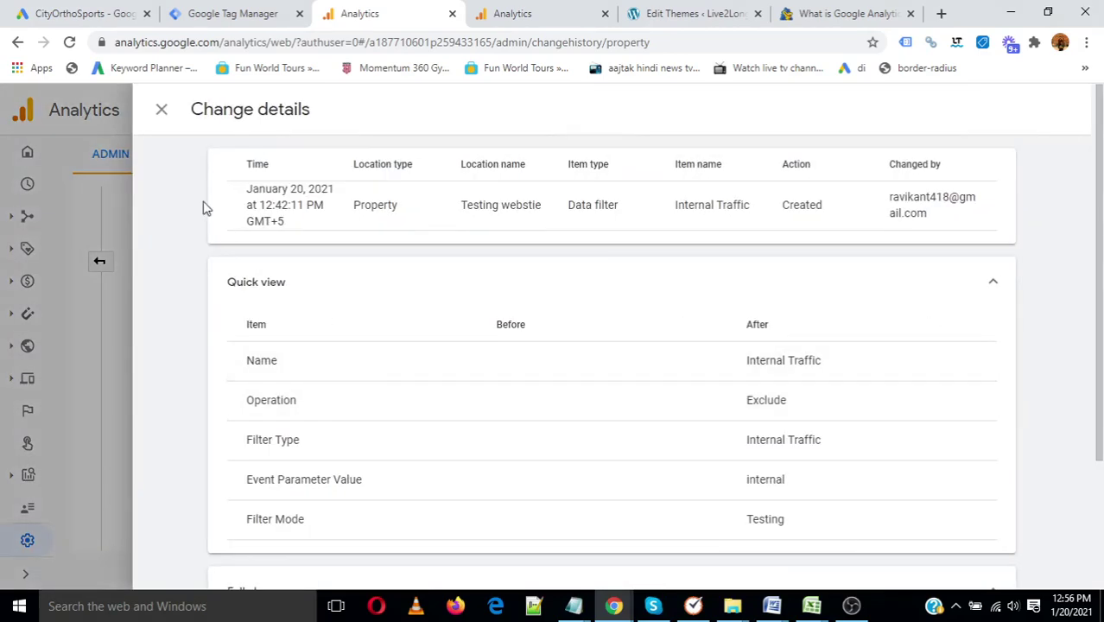
left_click(163, 114)
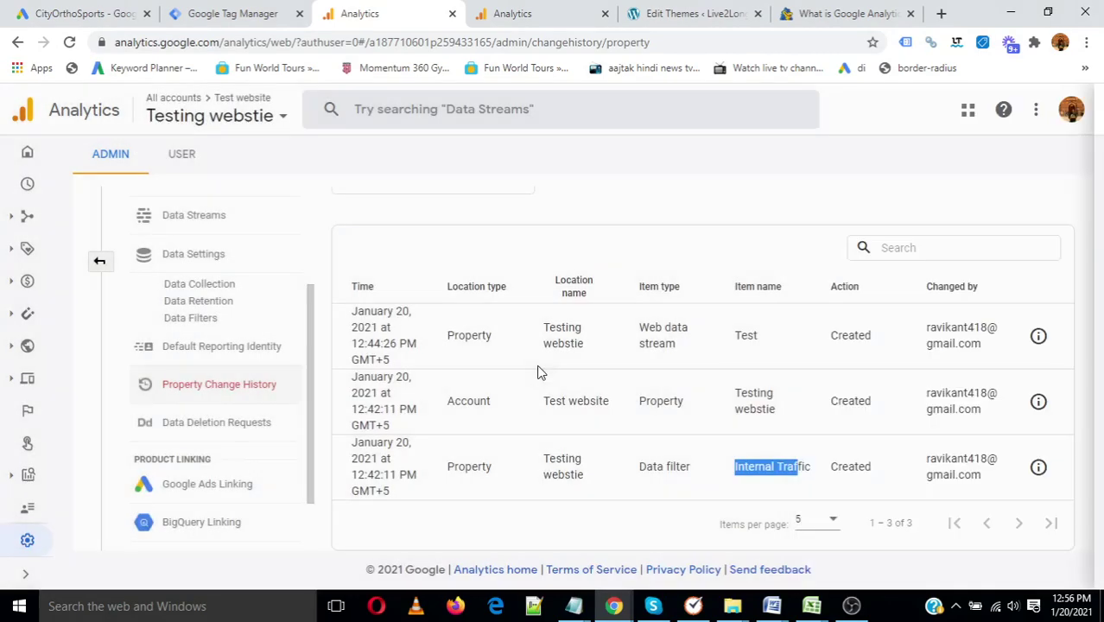
- Check the property's Data Deletion Requests page and its Google Ads Linking page
left_click(222, 434)
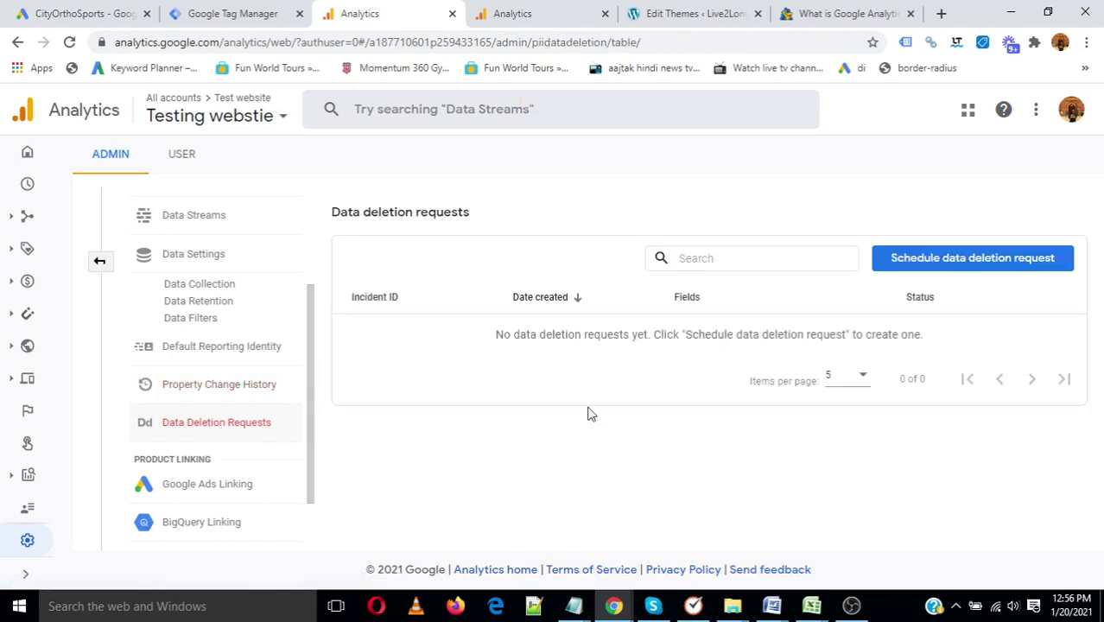
left_click(226, 488)
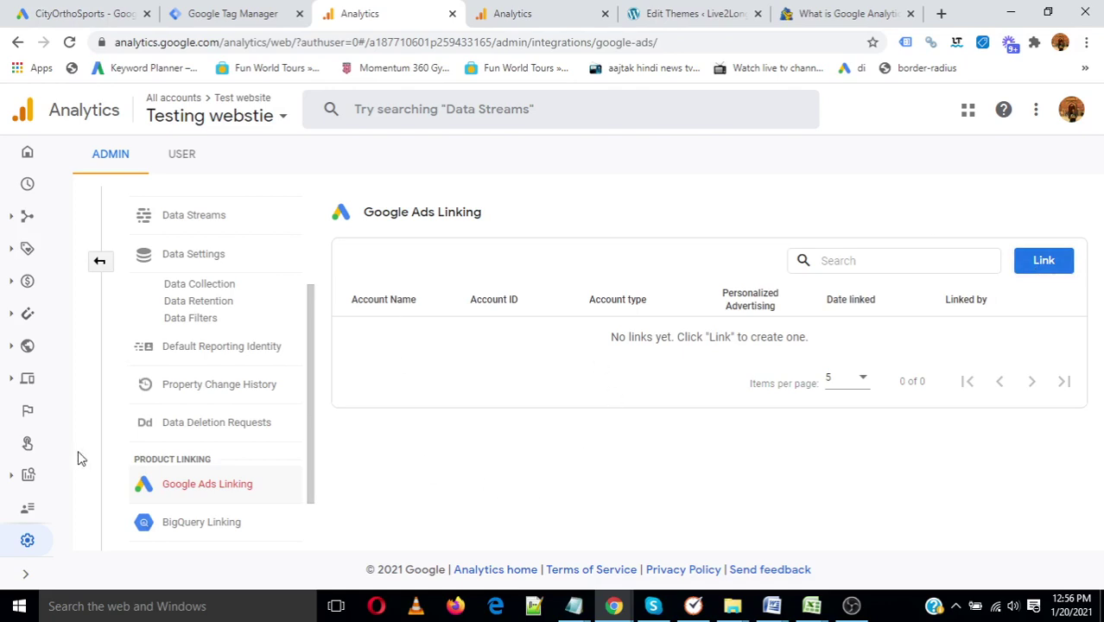
- Return to the Admin overview and skim the collection, property settings and linking sections of the Setup Assistant
left_click(27, 540)
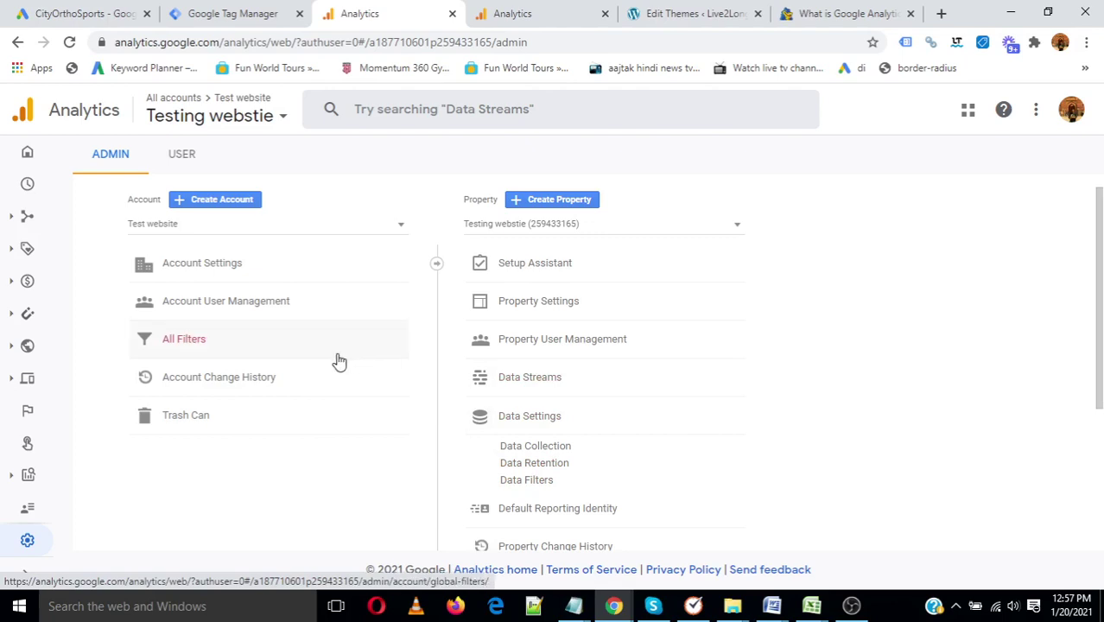
left_click(534, 263)
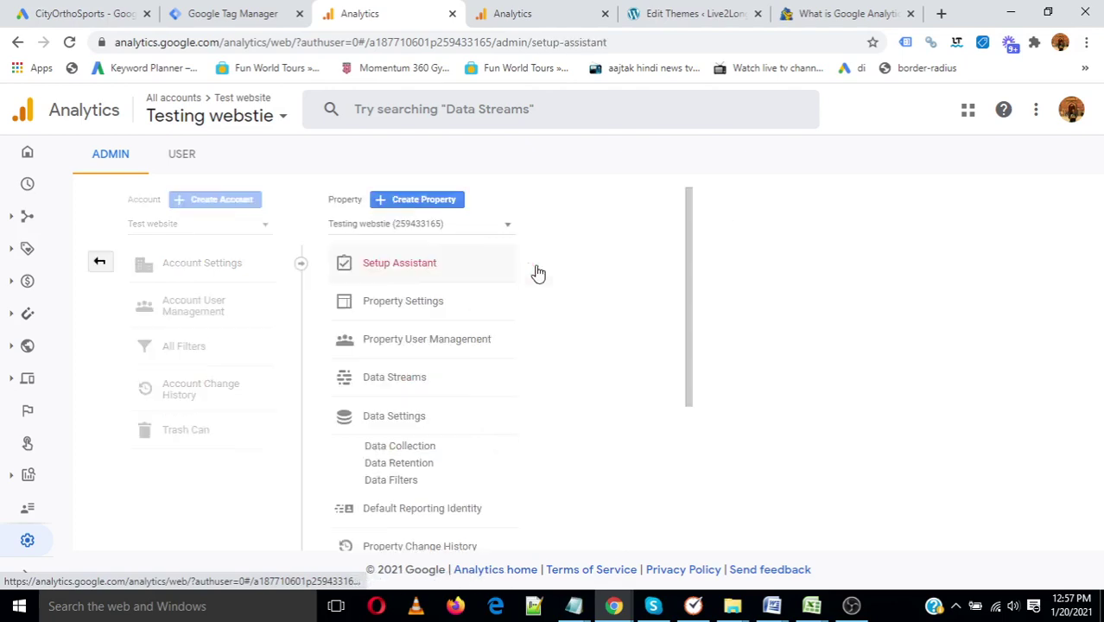
scroll(527, 490, "down", 5)
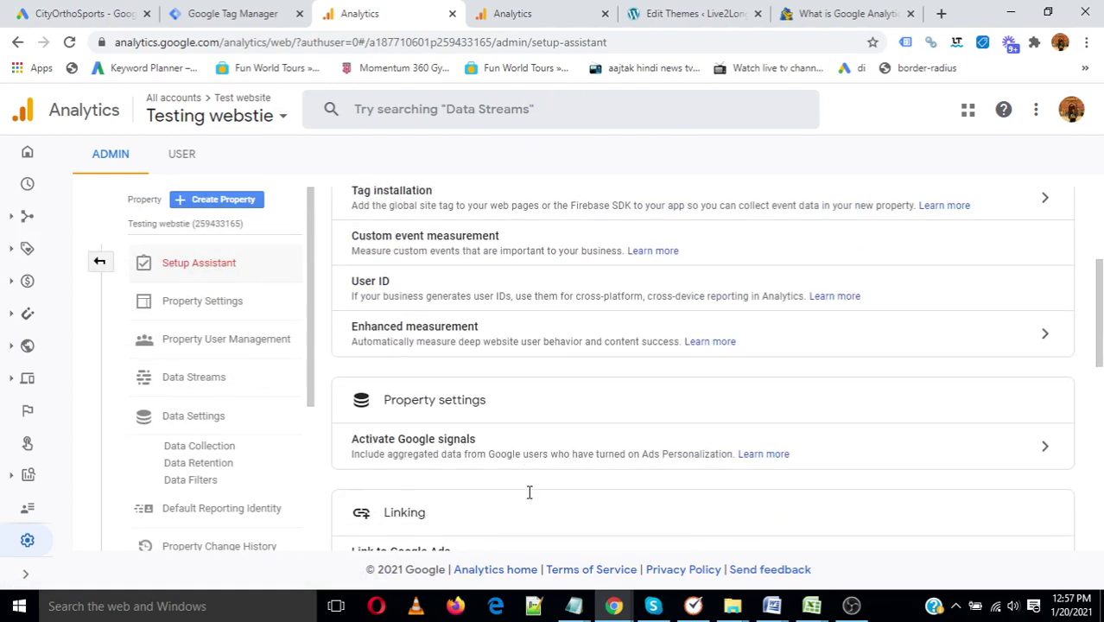
scroll(527, 490, "up", 5)
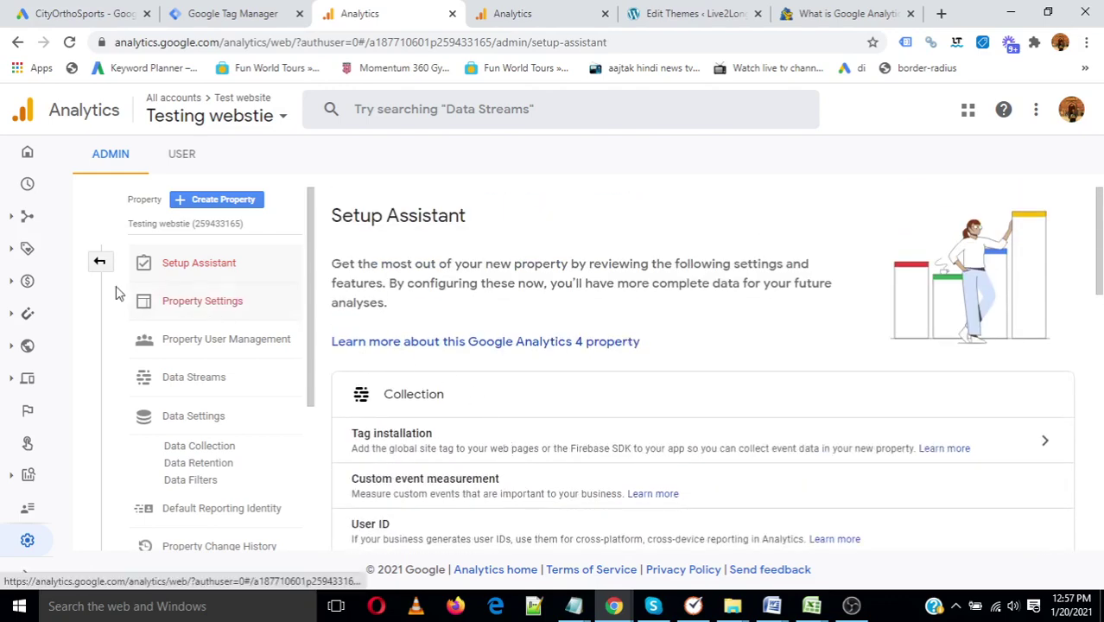
left_click(28, 187)
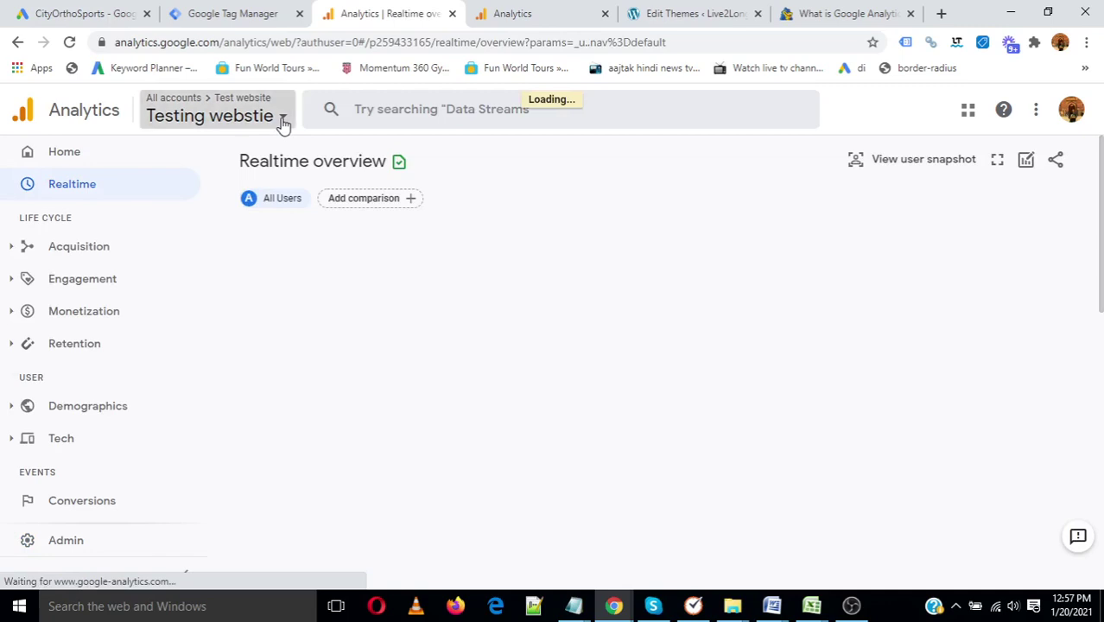
left_click(282, 123)
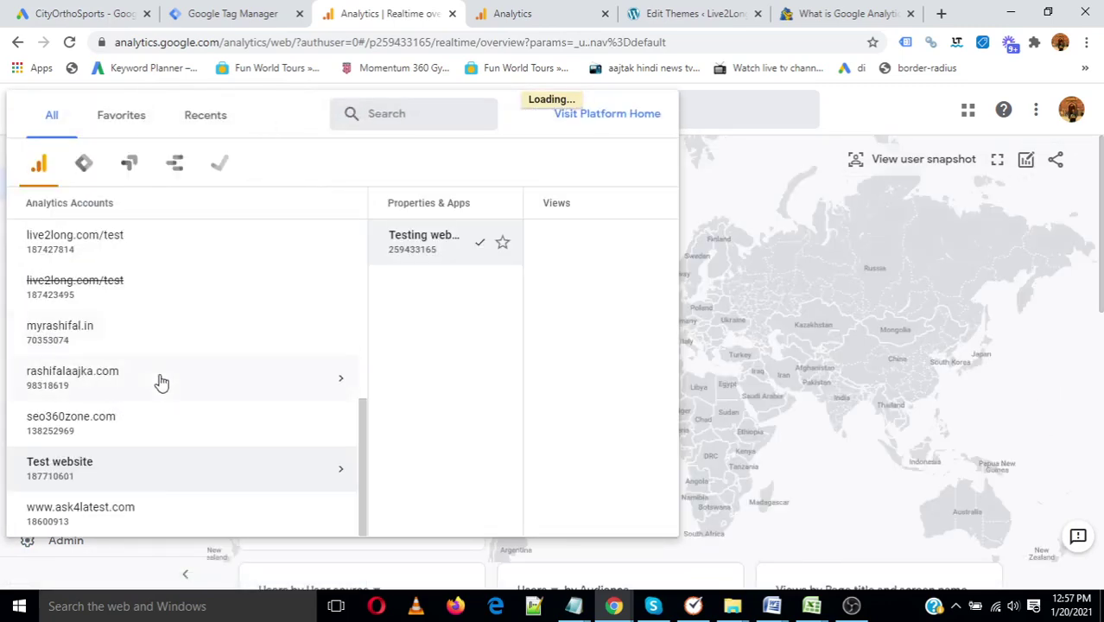
scroll(160, 382, "up", 5)
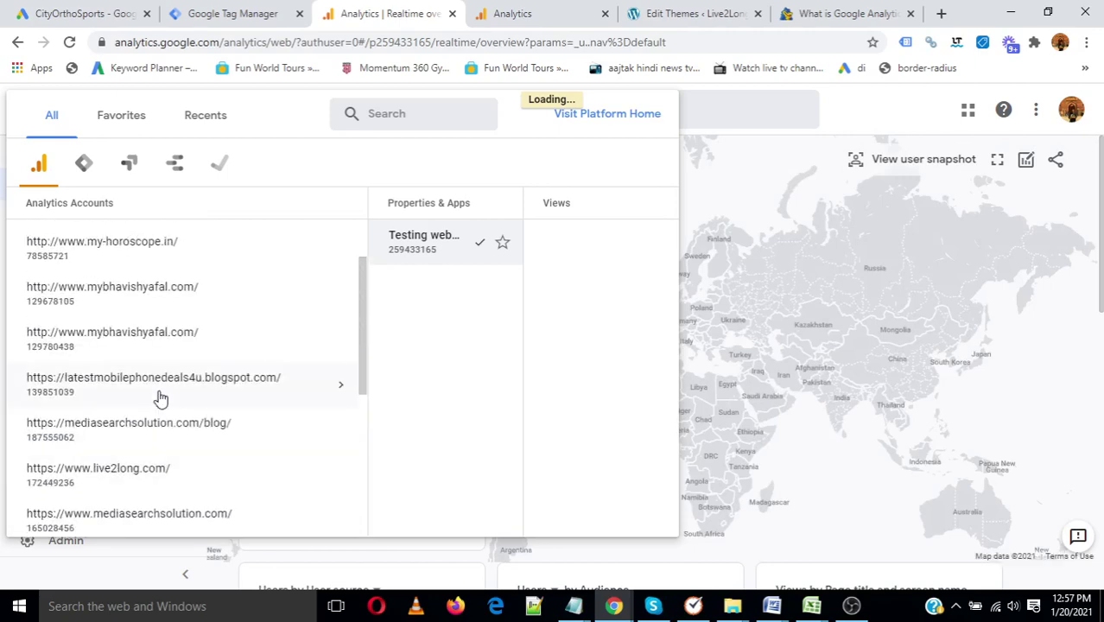
left_click(130, 476)
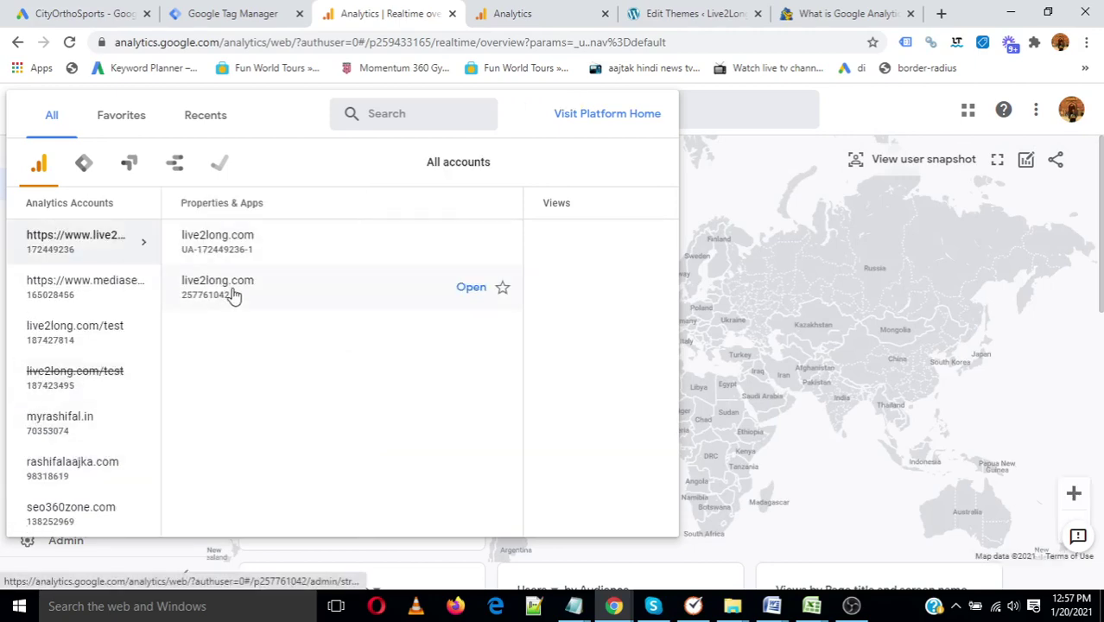
left_click(233, 295)
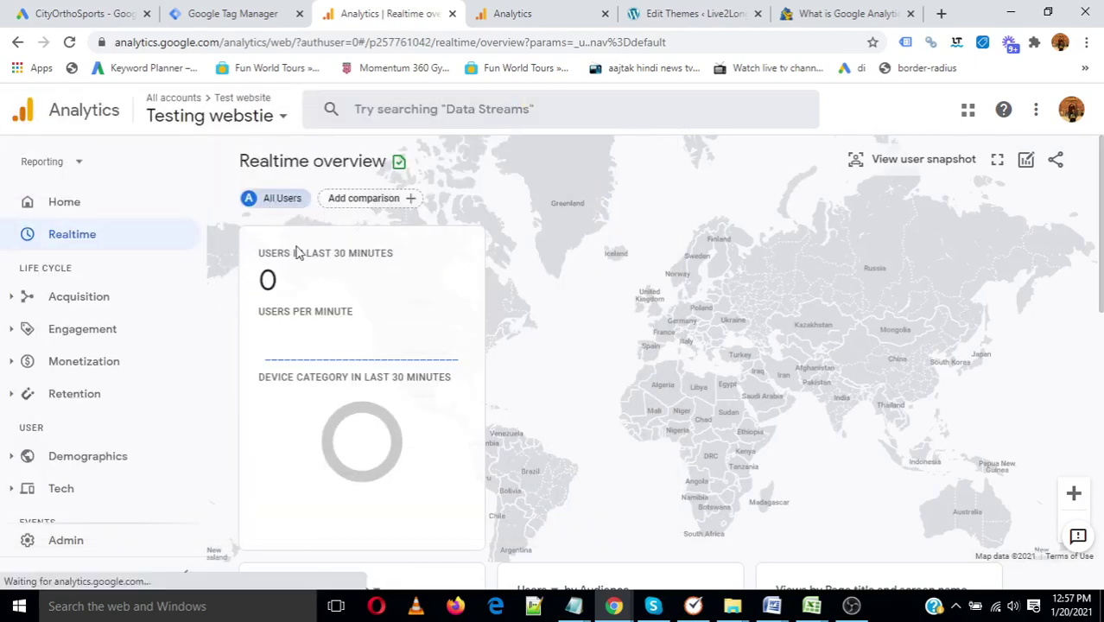
- Load the Realtime report and open the Live2Long.com site from WordPress in a new browser tab placed before the theme editor
left_click(72, 238)
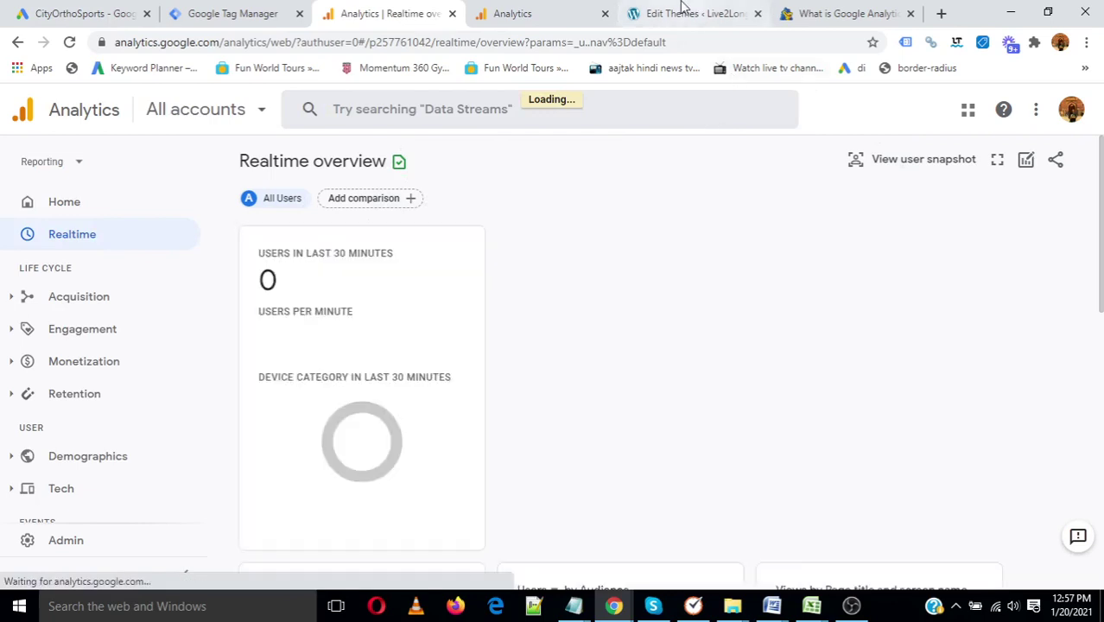
left_click(682, 13)
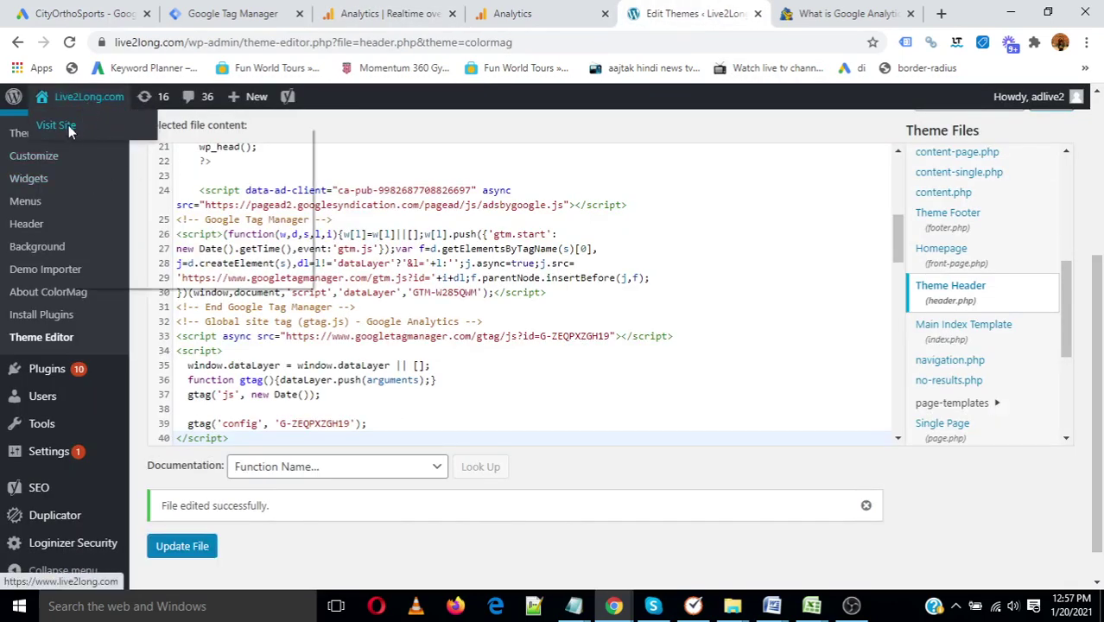
right_click(68, 125)
left_click(95, 136)
left_click_drag(710, 12, 630, 14)
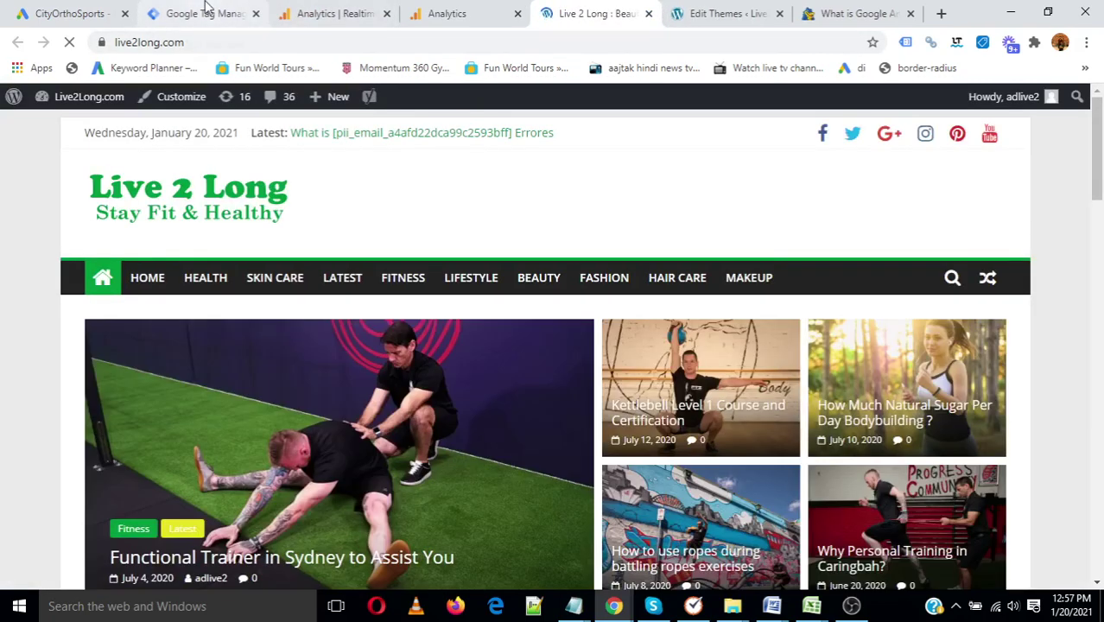
- Move the other Analytics tab to the front of the browser tabs and return to the live2long.com Realtime overview
left_click(207, 11)
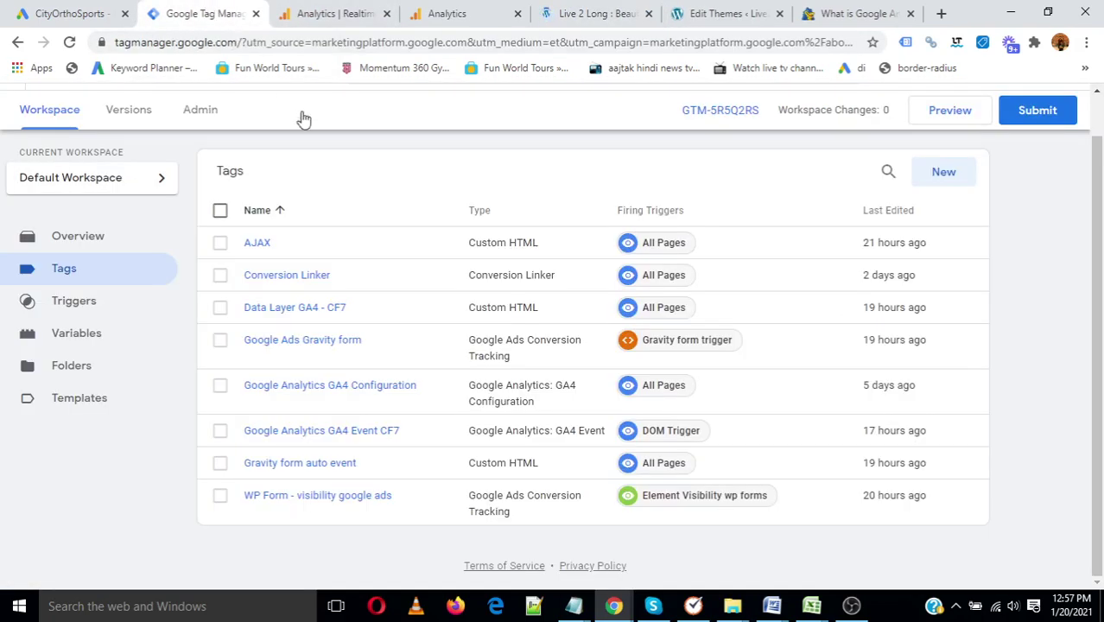
left_click(336, 13)
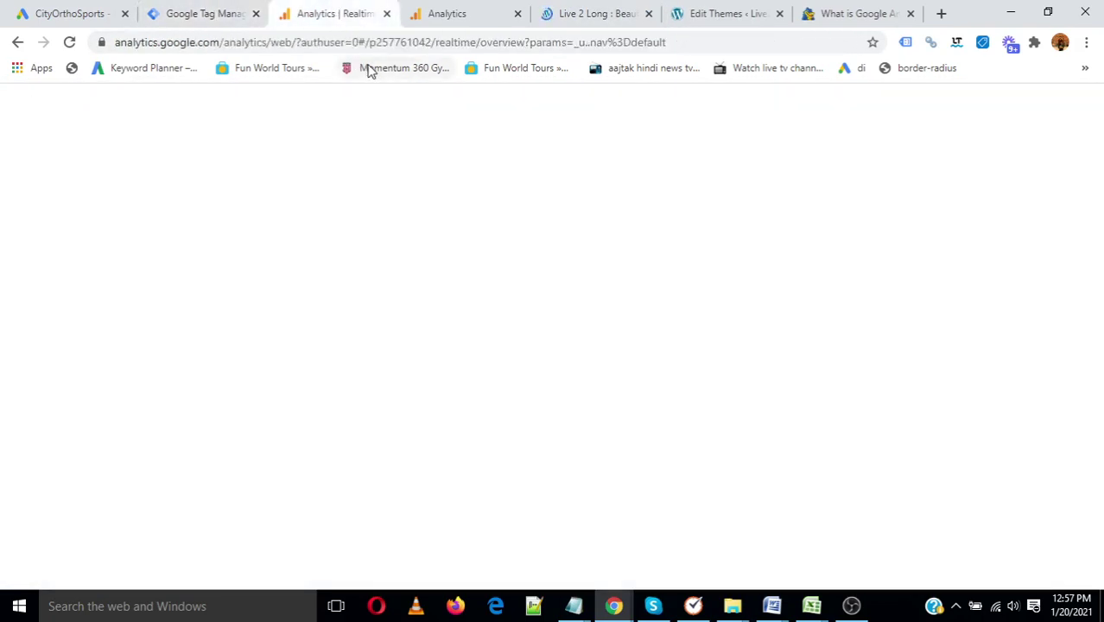
left_click_drag(471, 7, 128, 6)
left_click(462, 10)
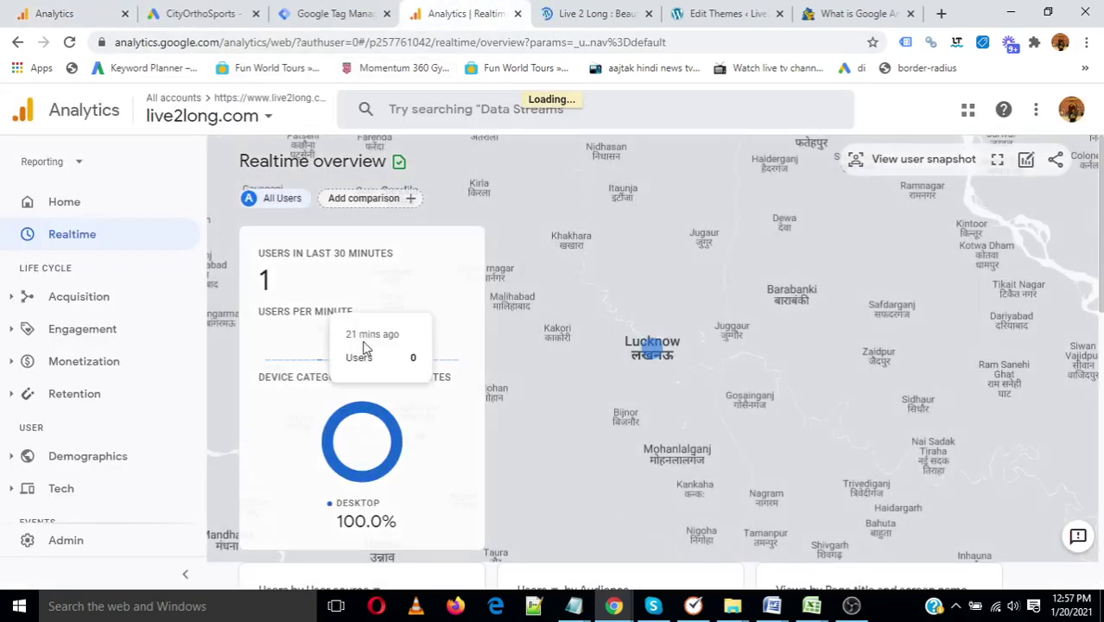
- Copy the live2long.com homepage URL and browse down the page to create visitor activity
left_click(583, 12)
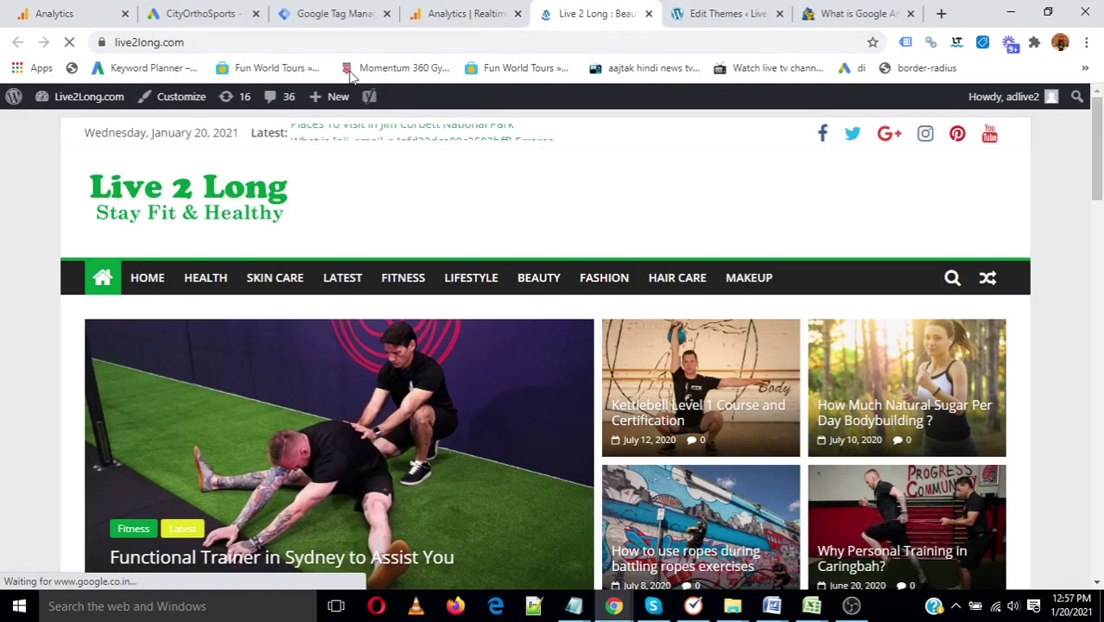
left_click(203, 43)
key("ctrl+c")
scroll(468, 278, "down", 10)
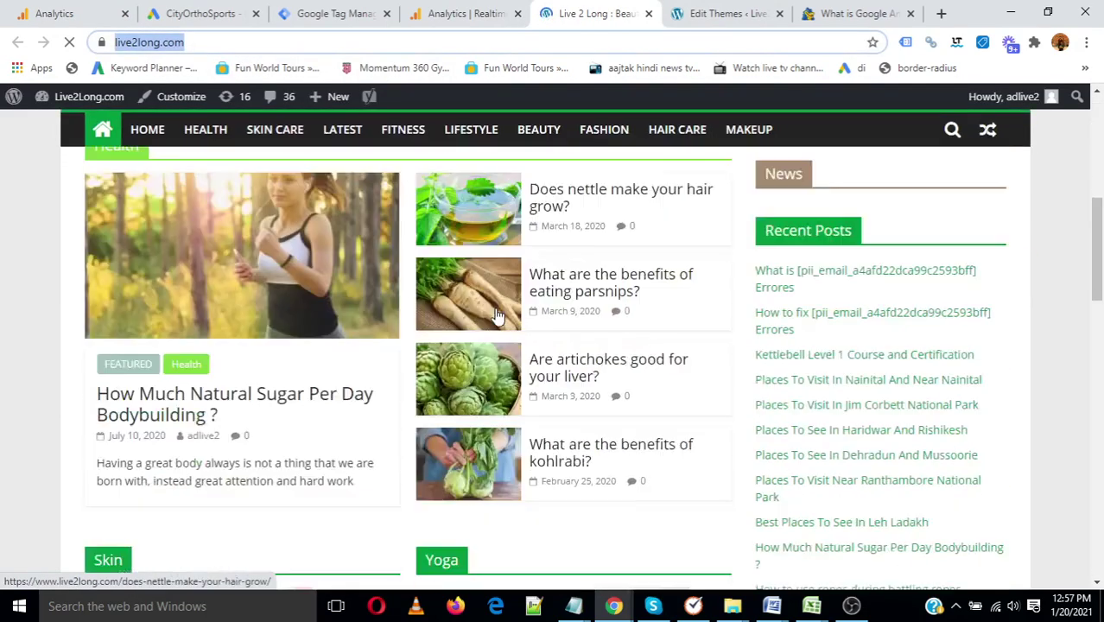
- Examine the live2long.com Realtime overview, including users per minute, user source, audience, page title and event count cards
left_click(463, 12)
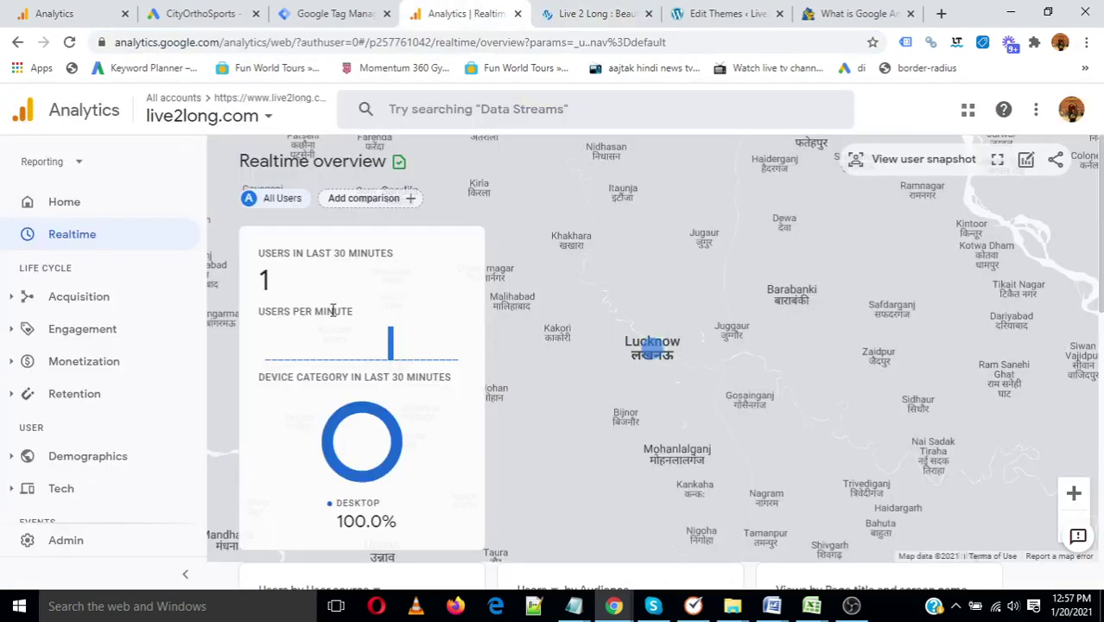
scroll(320, 311, "down", 10)
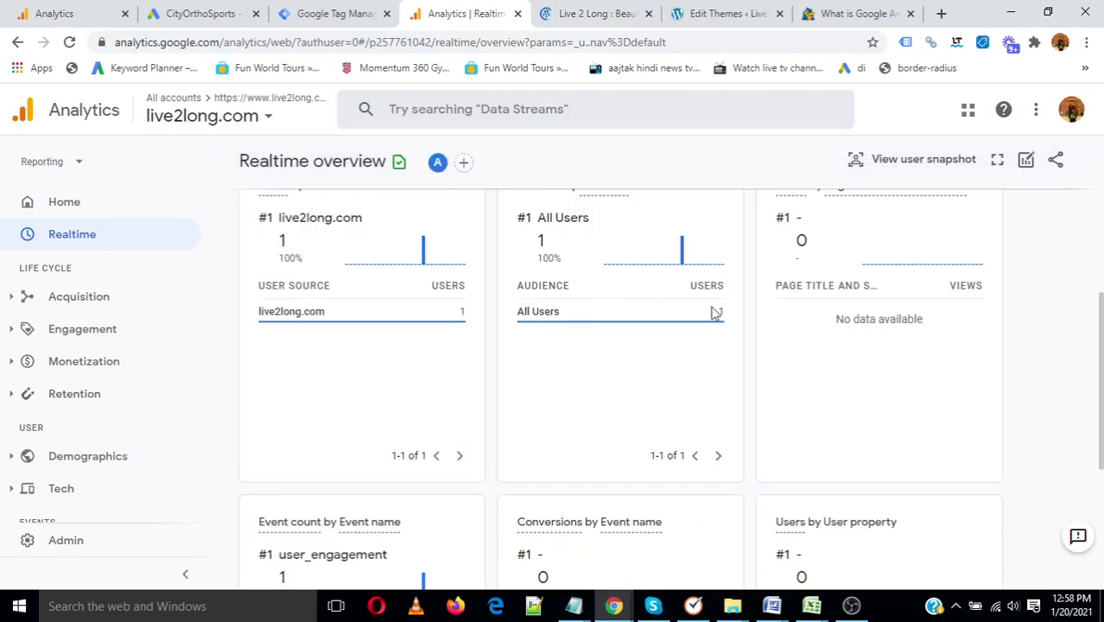
scroll(712, 324, "down", 5)
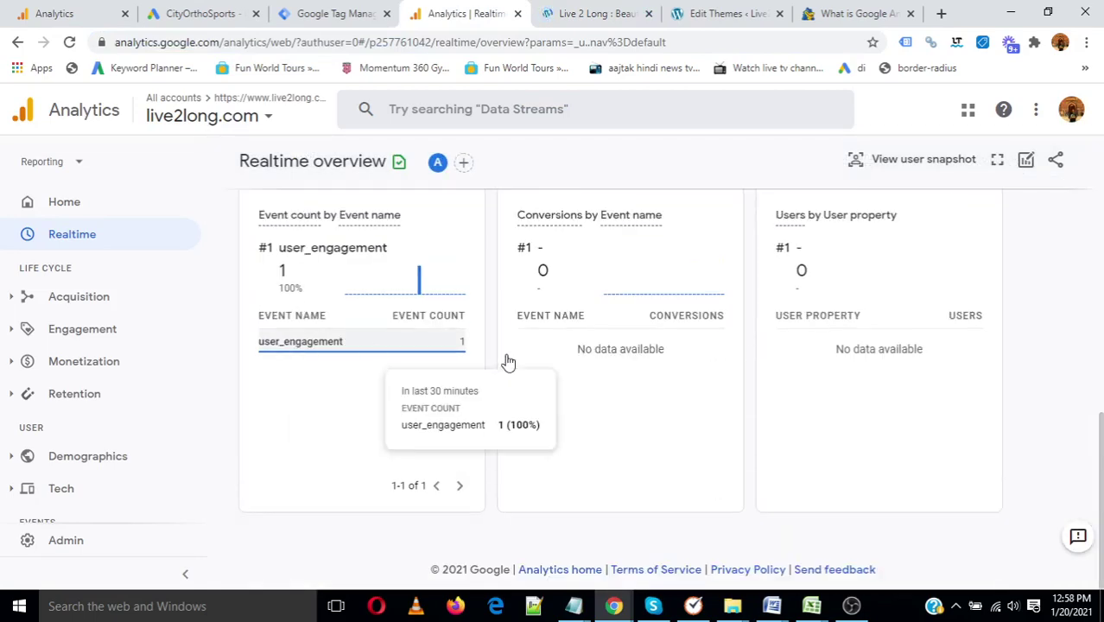
scroll(864, 367, "up", 4)
scroll(898, 356, "up", 2)
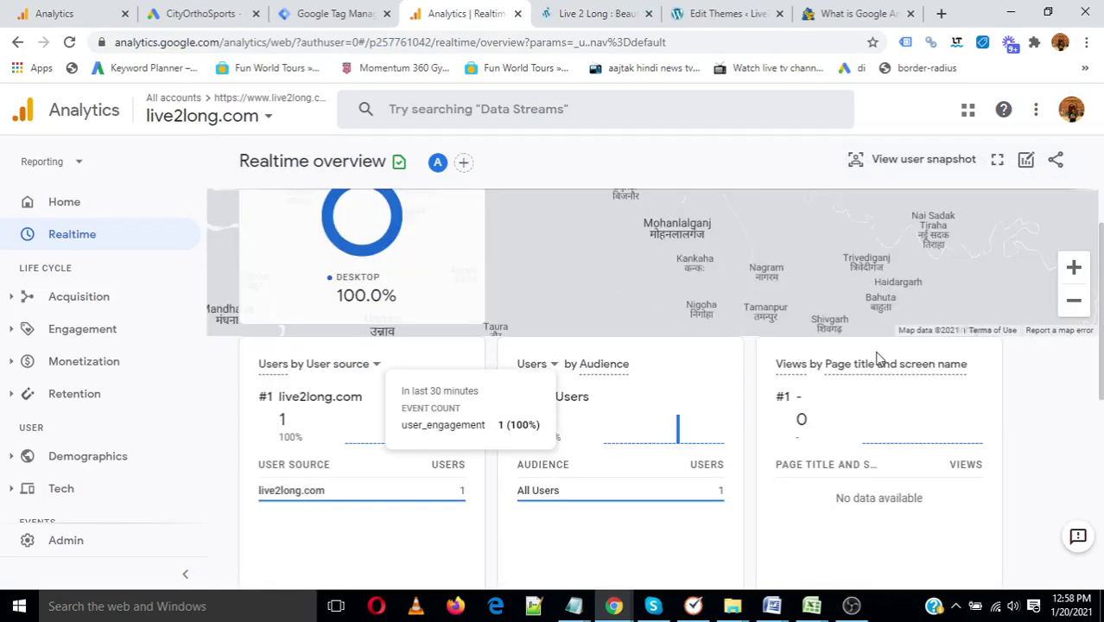
scroll(877, 356, "up", 2)
scroll(849, 364, "down", 2)
left_click_drag(298, 494, 258, 492)
scroll(631, 448, "up", 2)
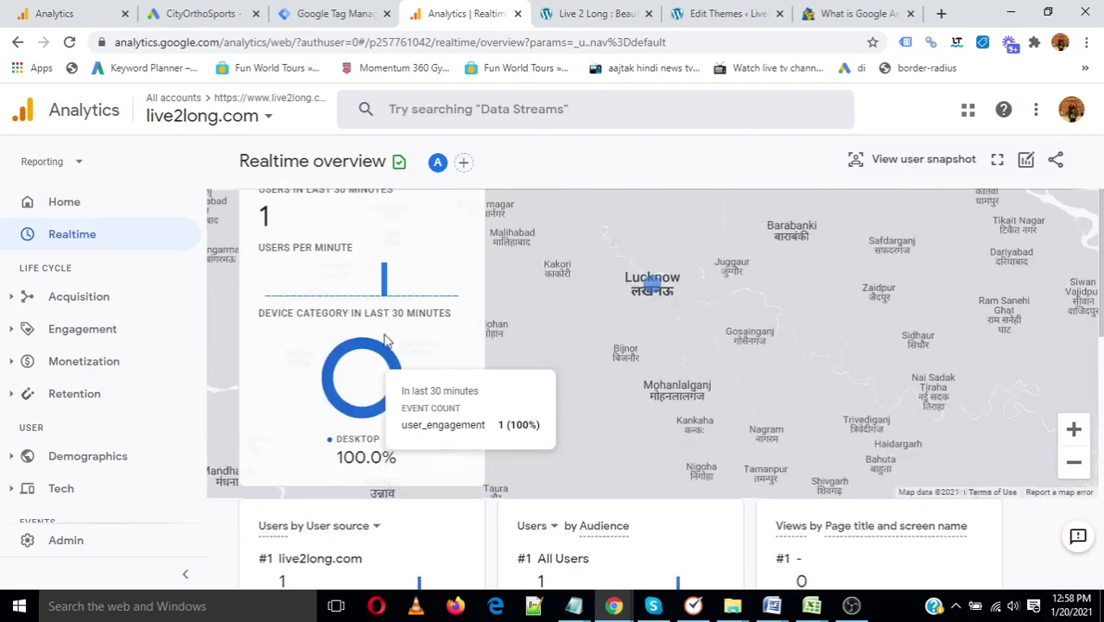
scroll(386, 339, "down", 1)
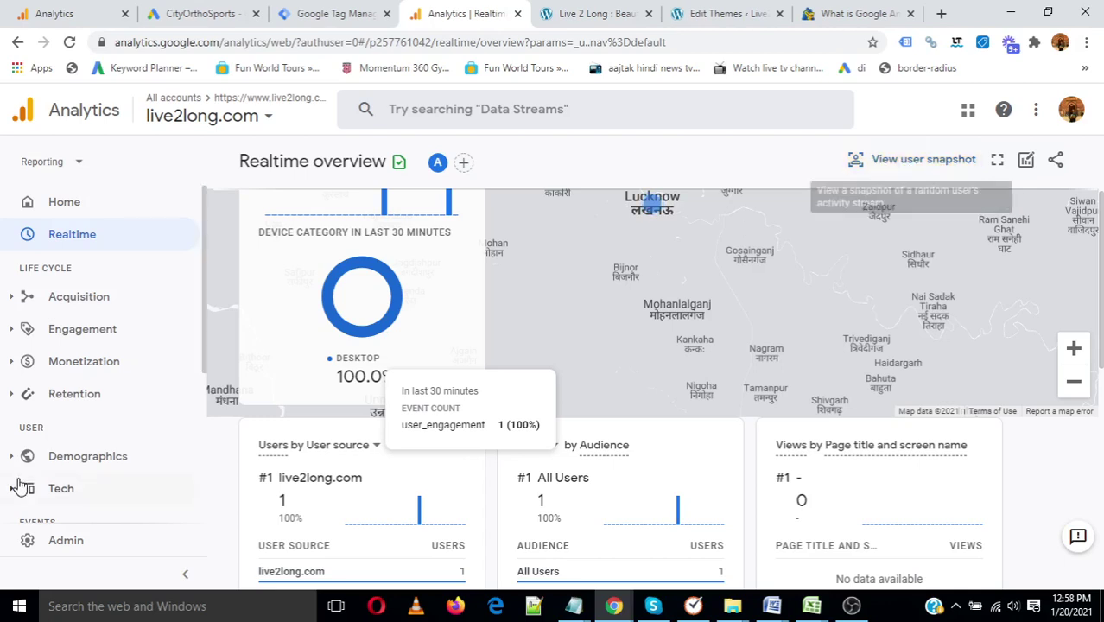
scroll(82, 466, "down", 3)
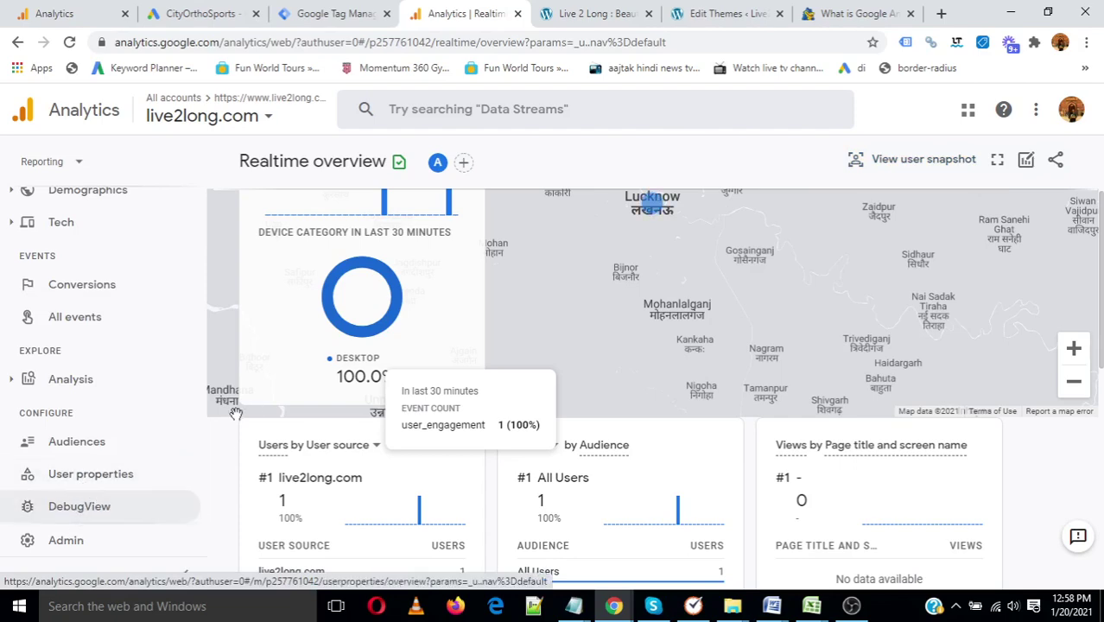
- Switch Tag Manager from the live2long test container to the live2long.com container and show its tags
left_click(353, 12)
scroll(933, 225, "up", 1)
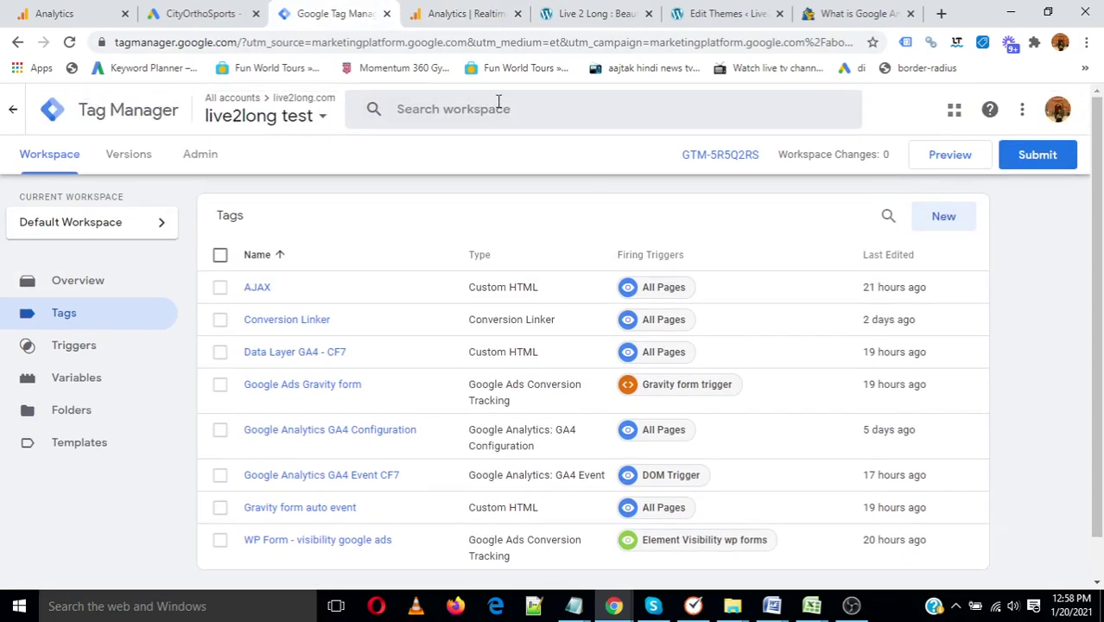
left_click(317, 119)
left_click(238, 287)
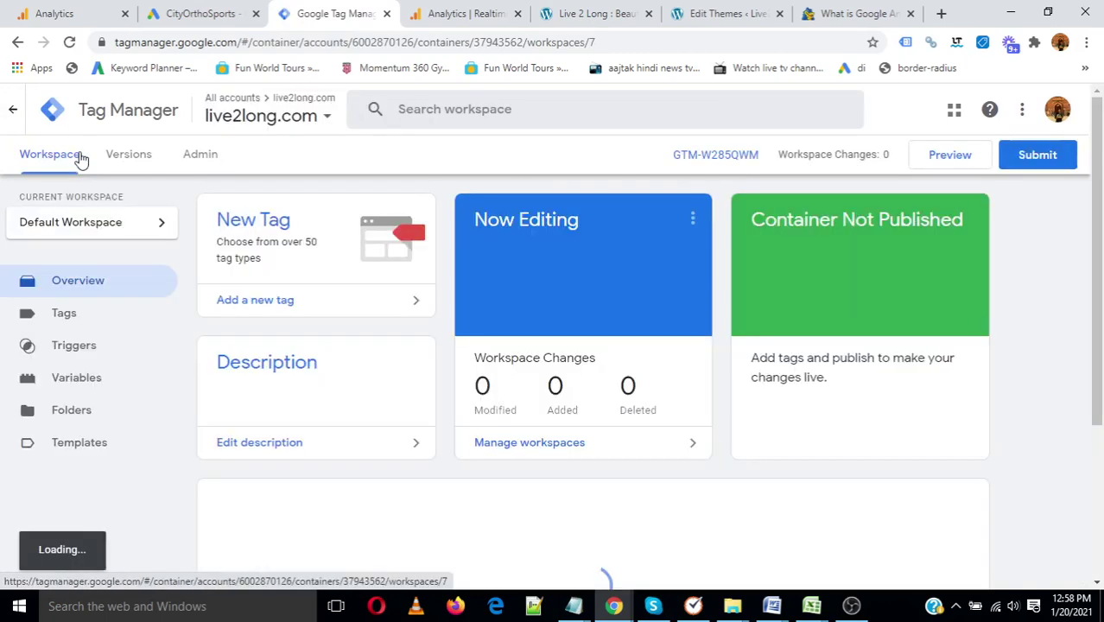
left_click(65, 318)
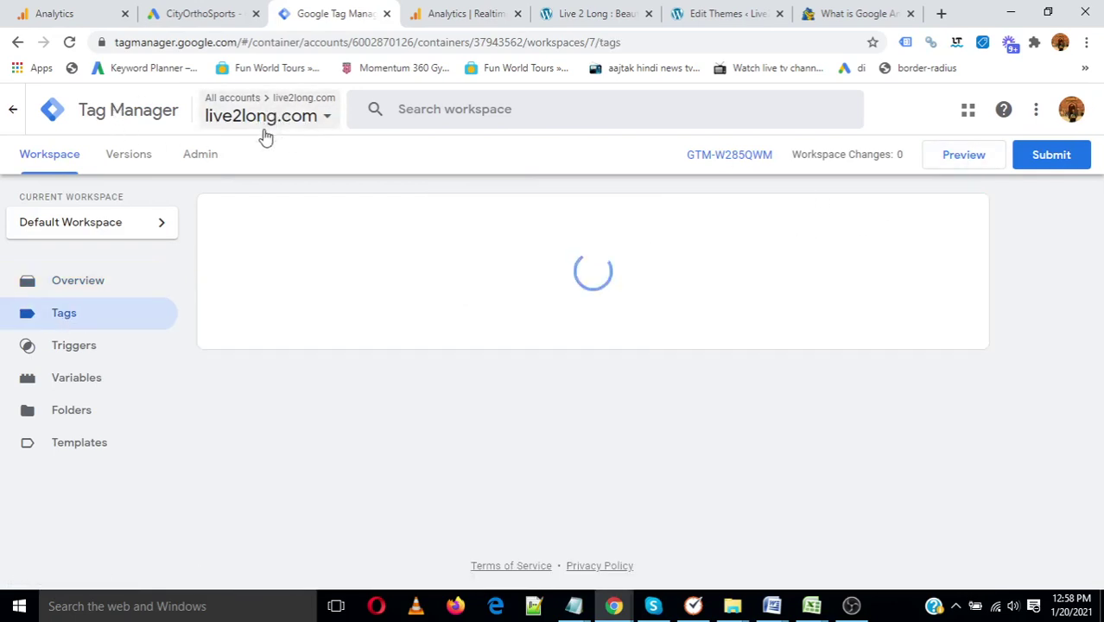
left_click(963, 158)
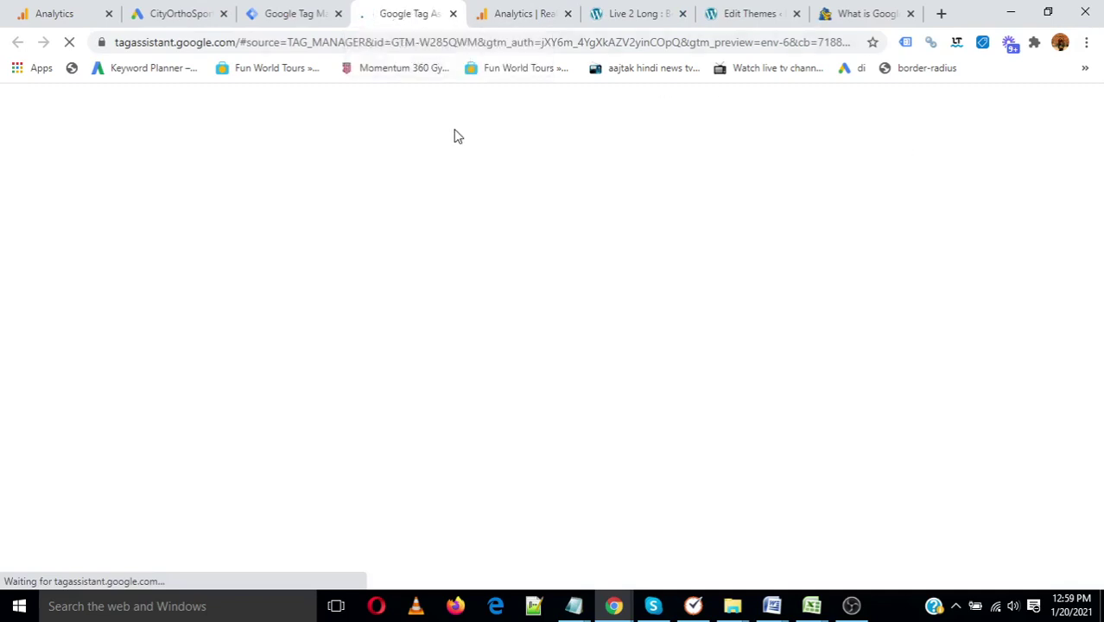
left_click(616, 10)
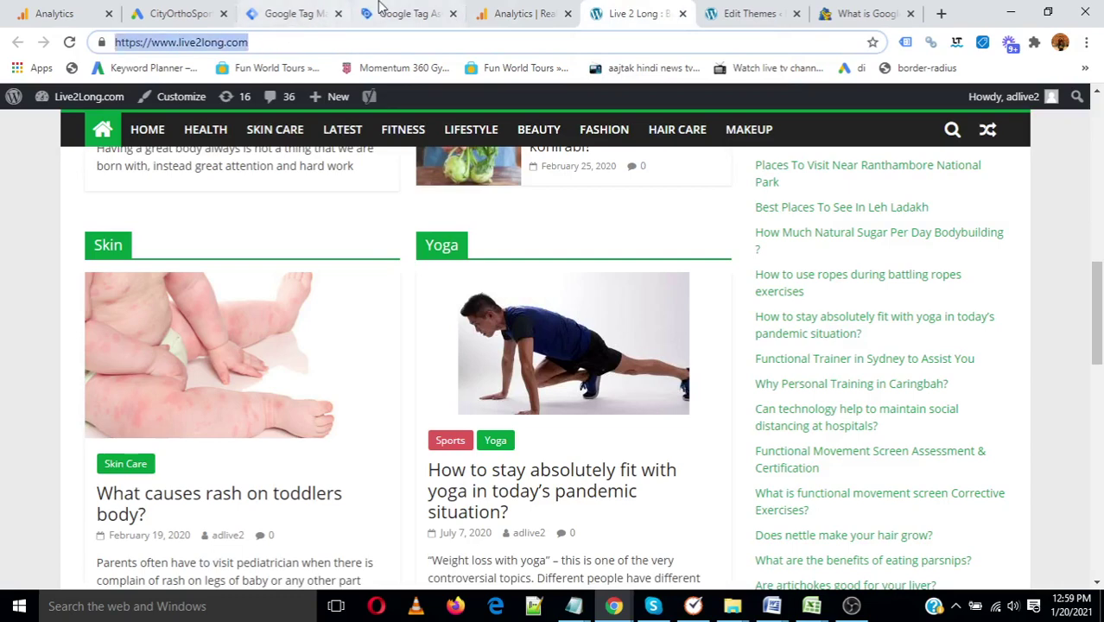
left_click(404, 13)
left_click(445, 473)
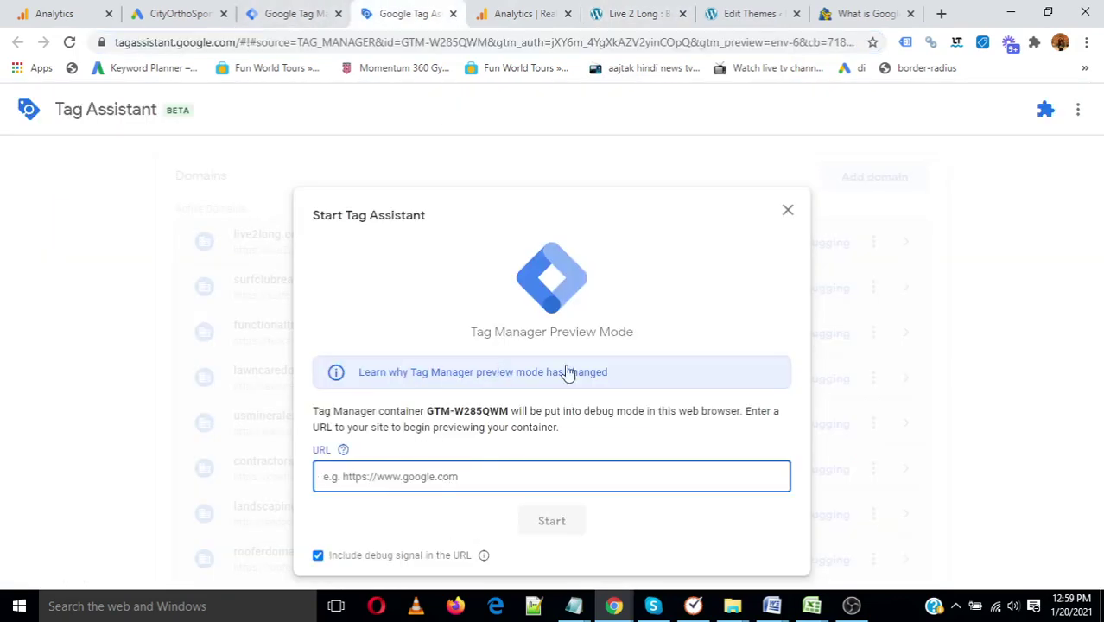
key("ctrl+v")
left_click(553, 525)
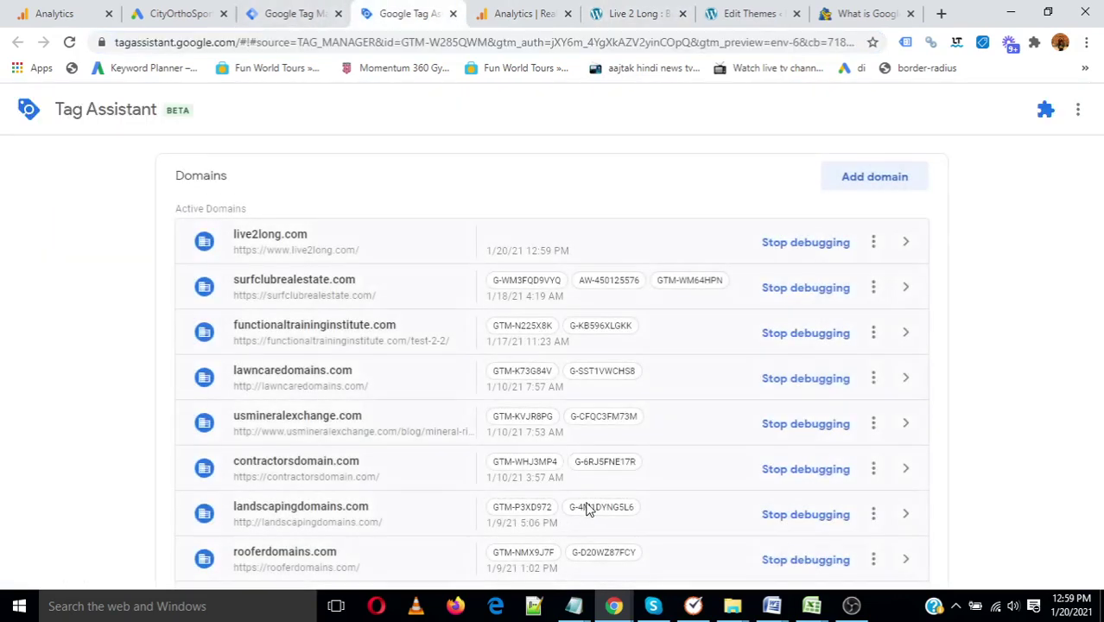
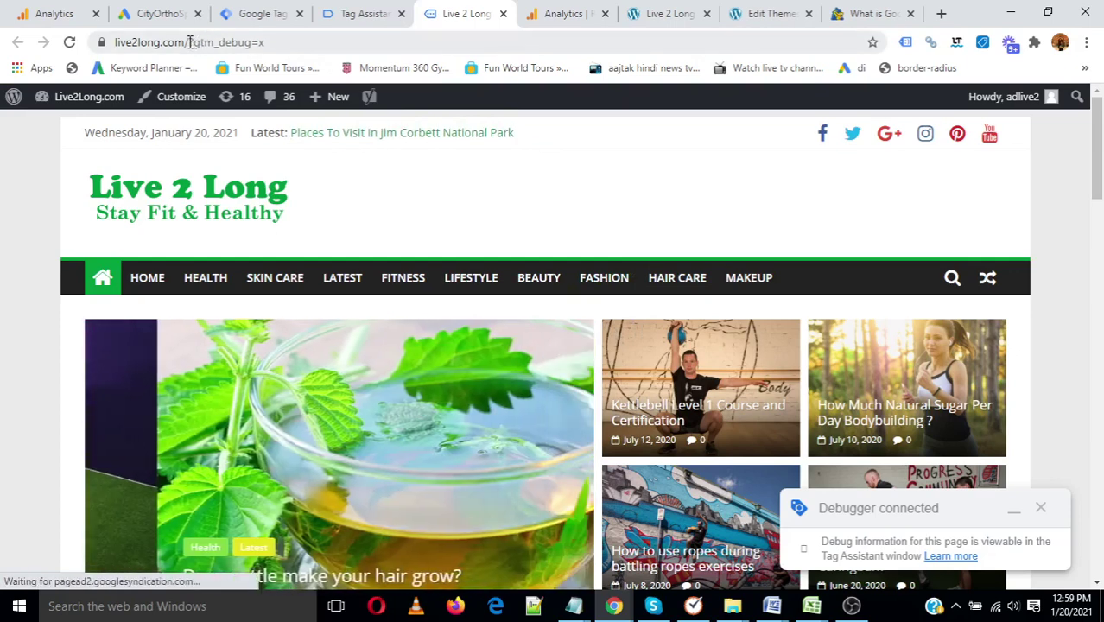
- Inspect the gtm_debug=x parameter in the debugged page's URL and continue into the connected Tag Assistant session
left_click_drag(186, 42, 271, 41)
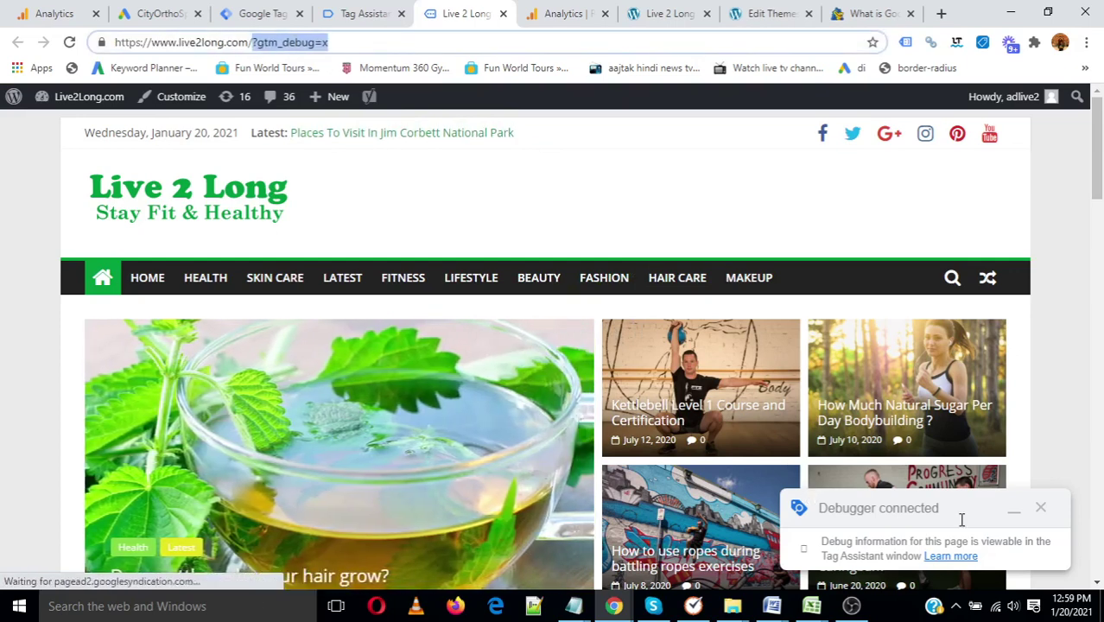
left_click(358, 10)
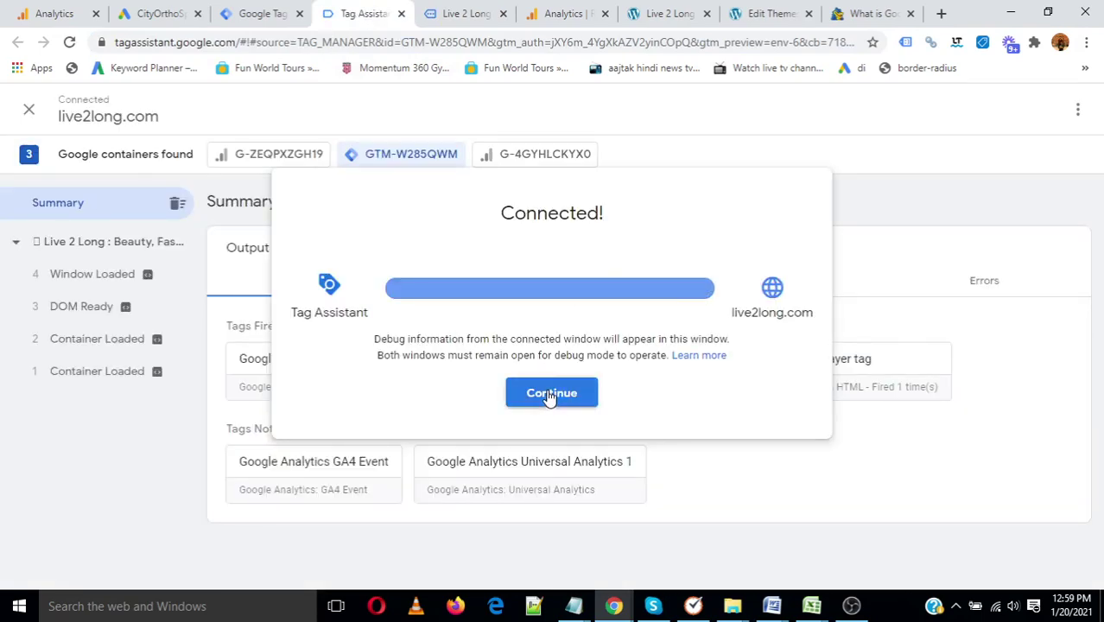
left_click(562, 395)
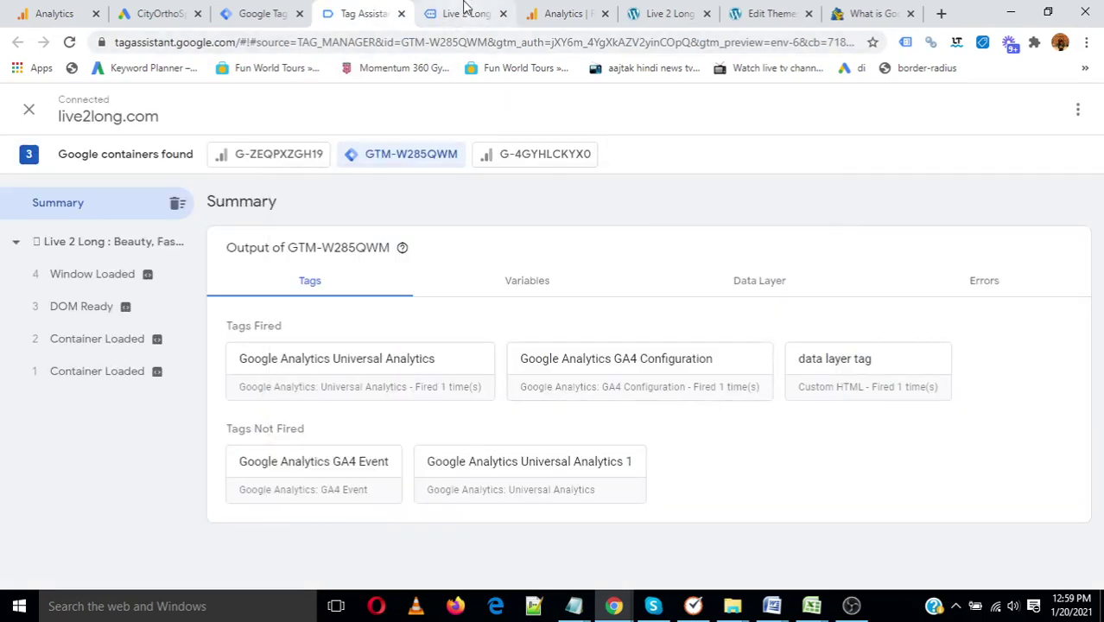
- Browse through the debugged live2long.com homepage to generate scroll activity
left_click(468, 12)
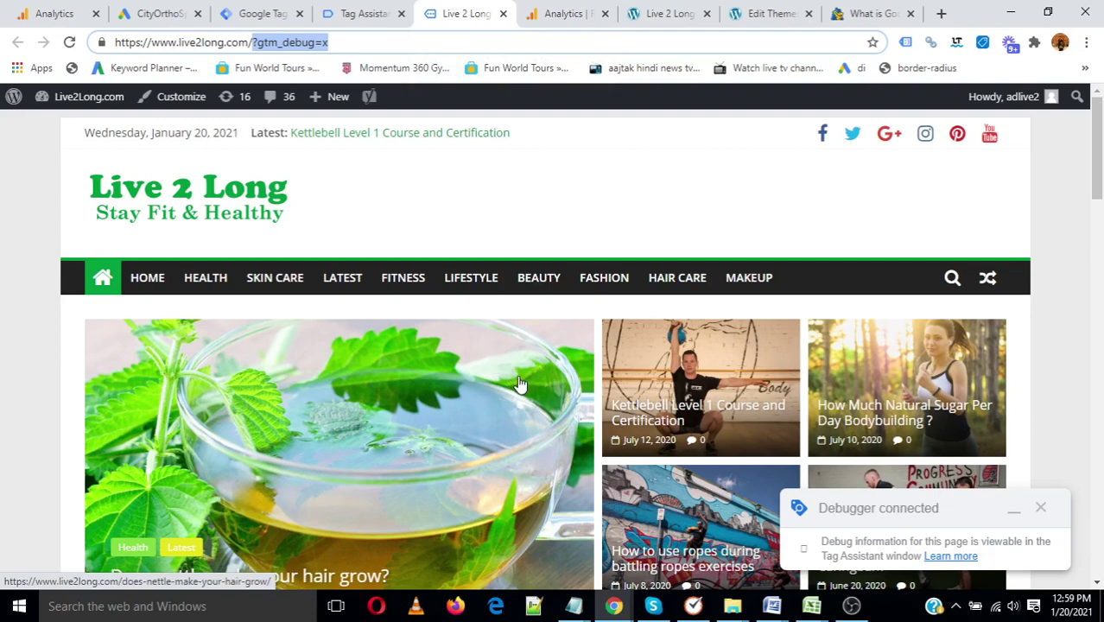
scroll(604, 314, "down", 3)
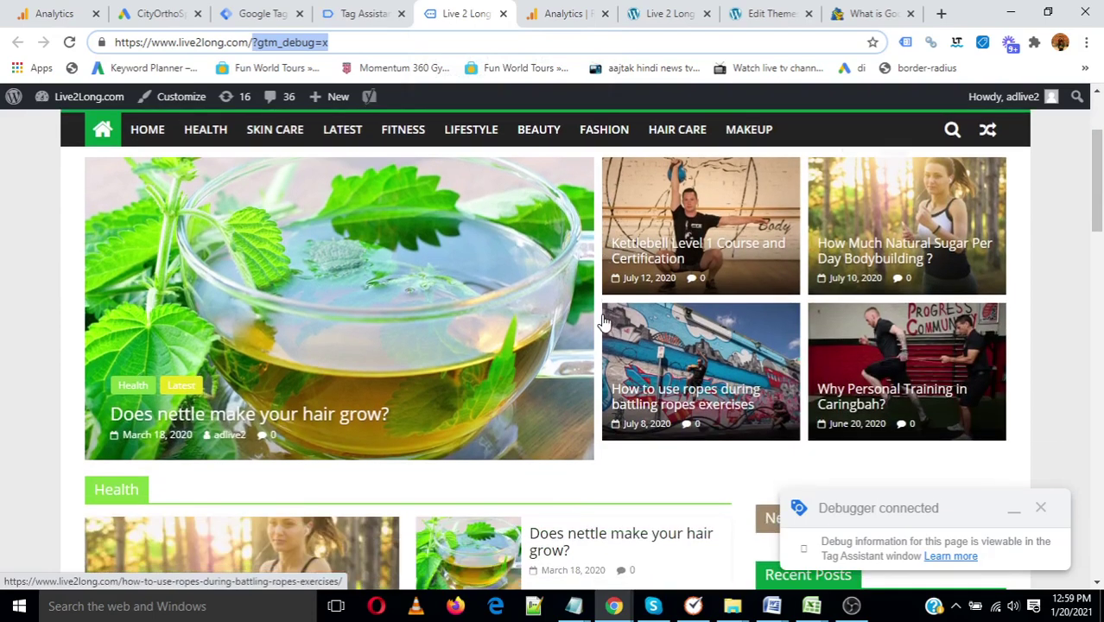
scroll(604, 321, "down", 3)
scroll(607, 322, "up", 5)
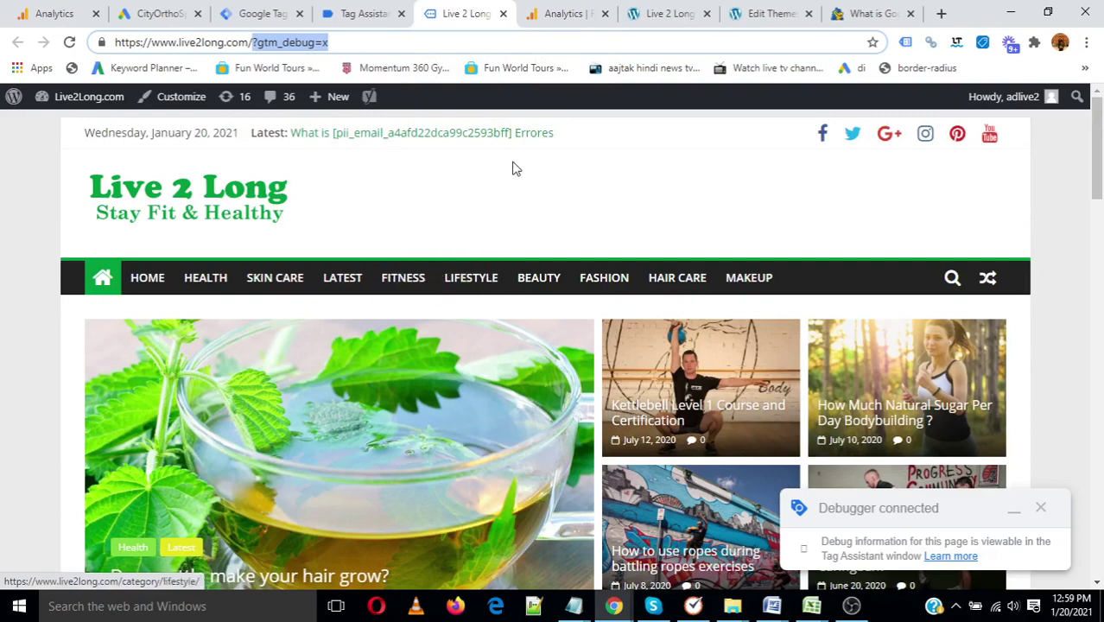
- Check the Realtime overview in Analytics for page title views and event counts from the debugged visit
left_click(567, 11)
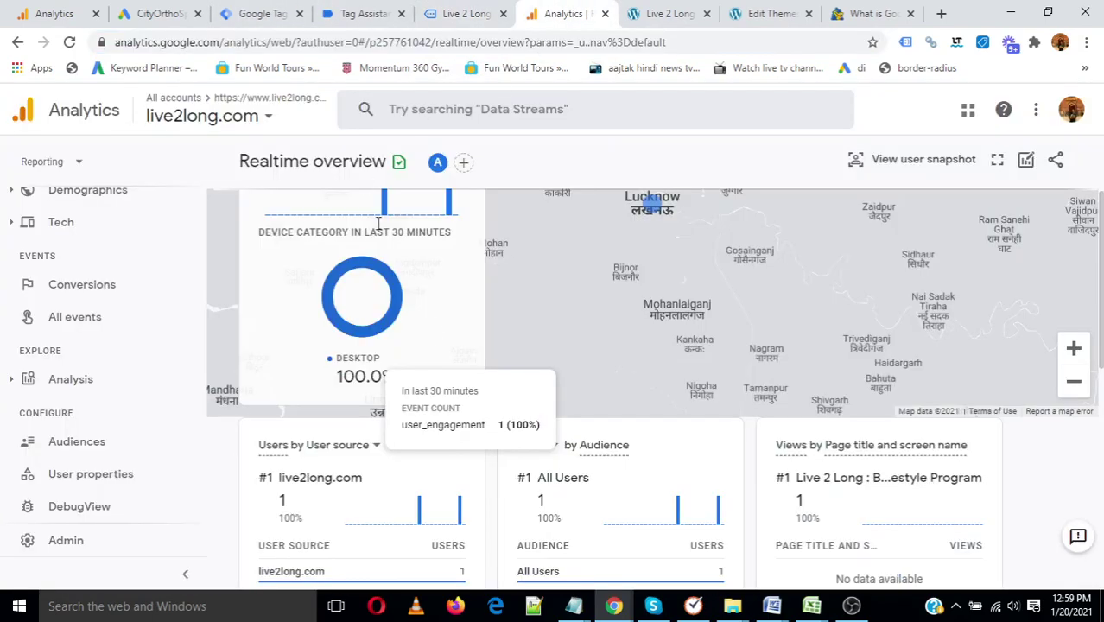
scroll(434, 323, "up", 2)
scroll(434, 323, "down", 4)
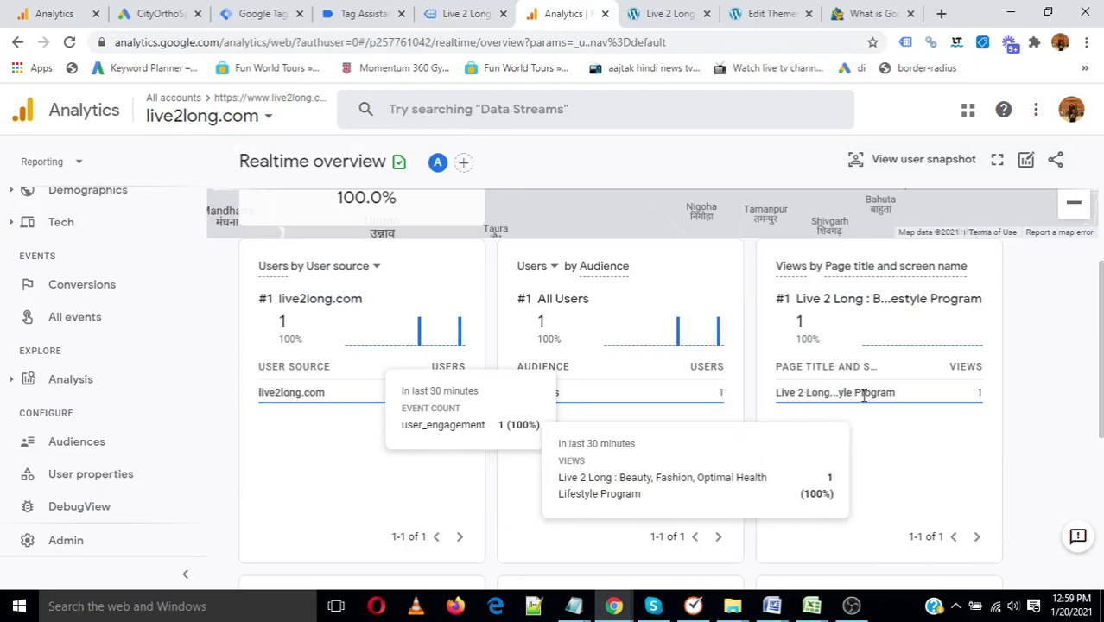
scroll(359, 324, "down", 2)
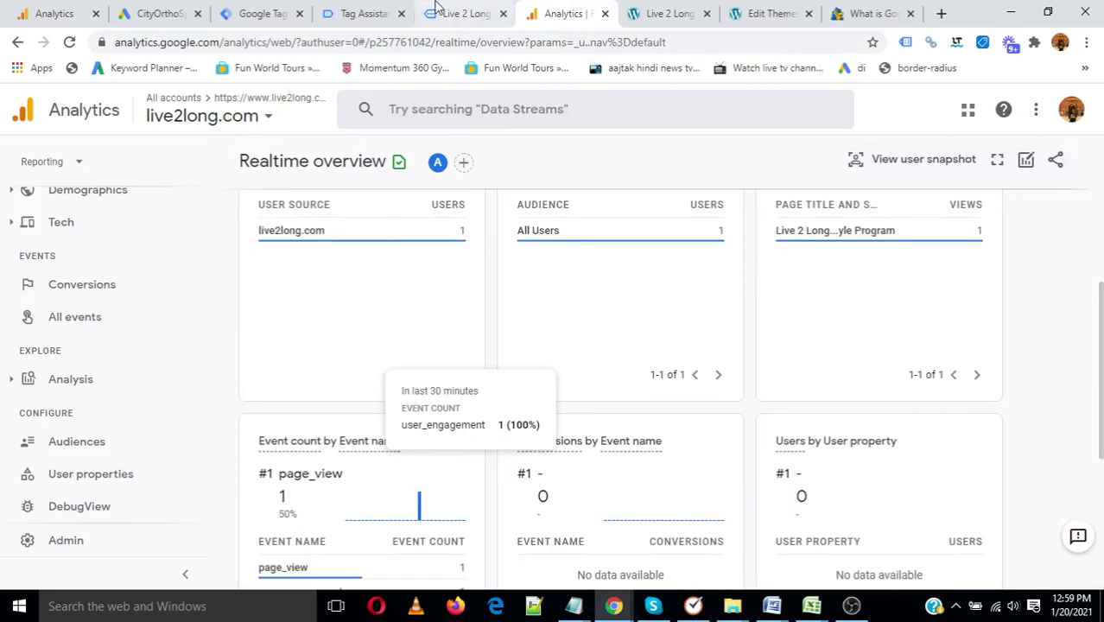
- Open the "Functional Trainer in Sydney to Assist You" post on the regular site and the Latest category in the debugged page
left_click(670, 13)
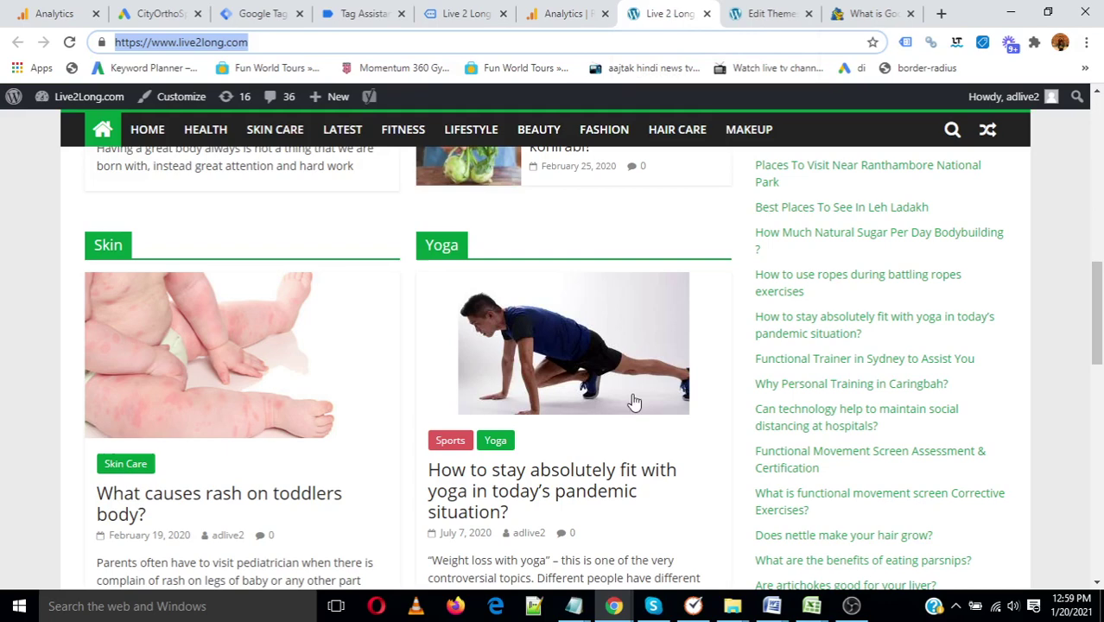
left_click(800, 361)
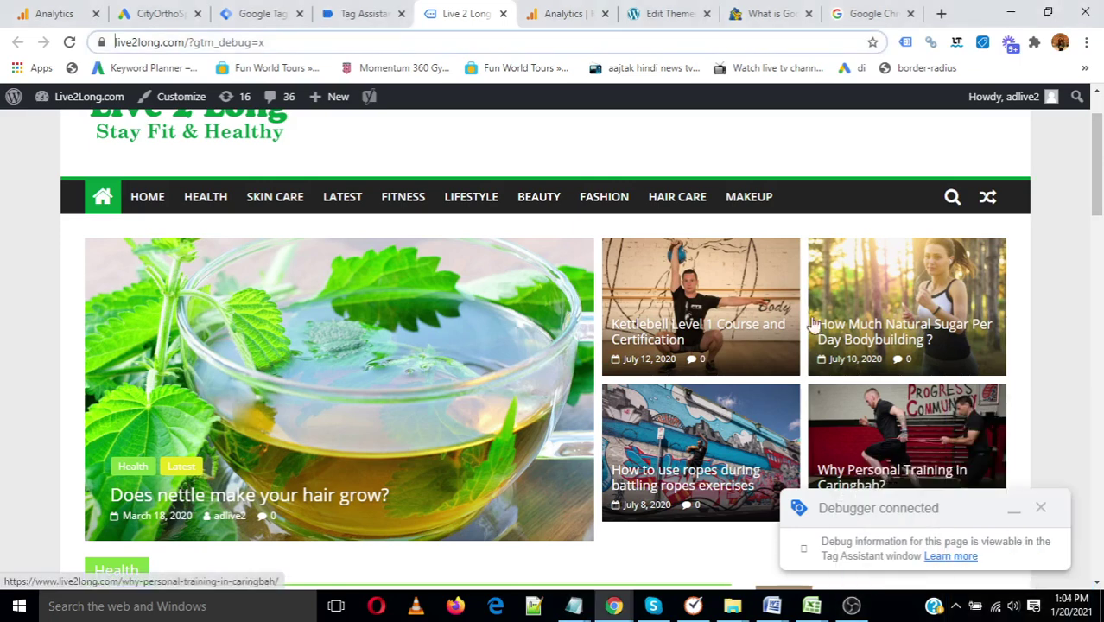
left_click(343, 198)
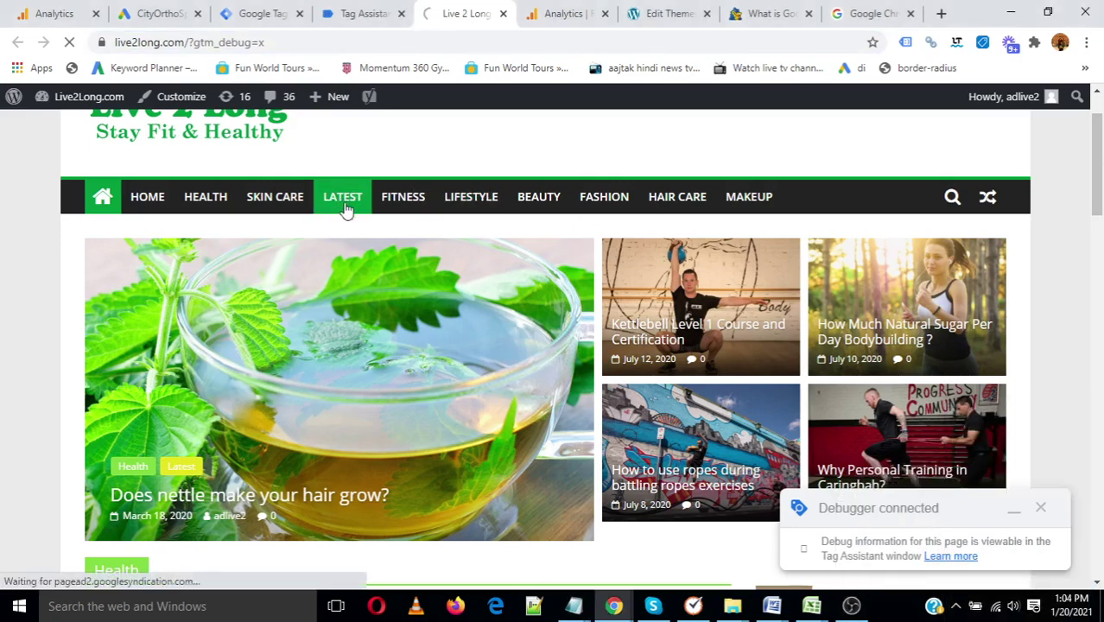
- Check the Realtime overview's page title and event count cards for the visit to the Latest category page
left_click(563, 15)
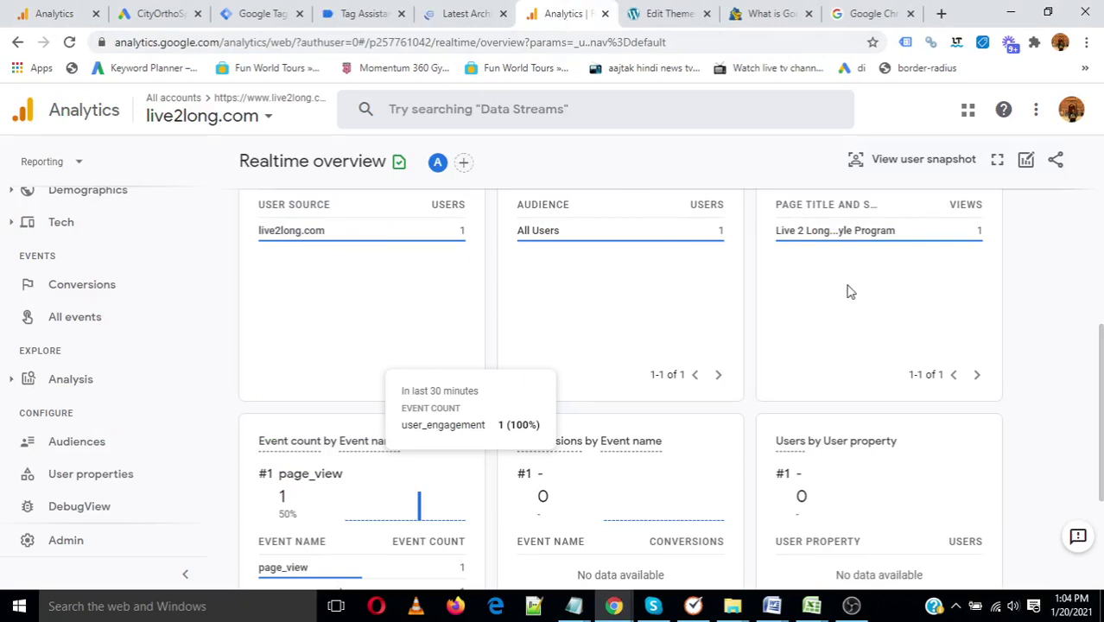
scroll(850, 376, "down", 2)
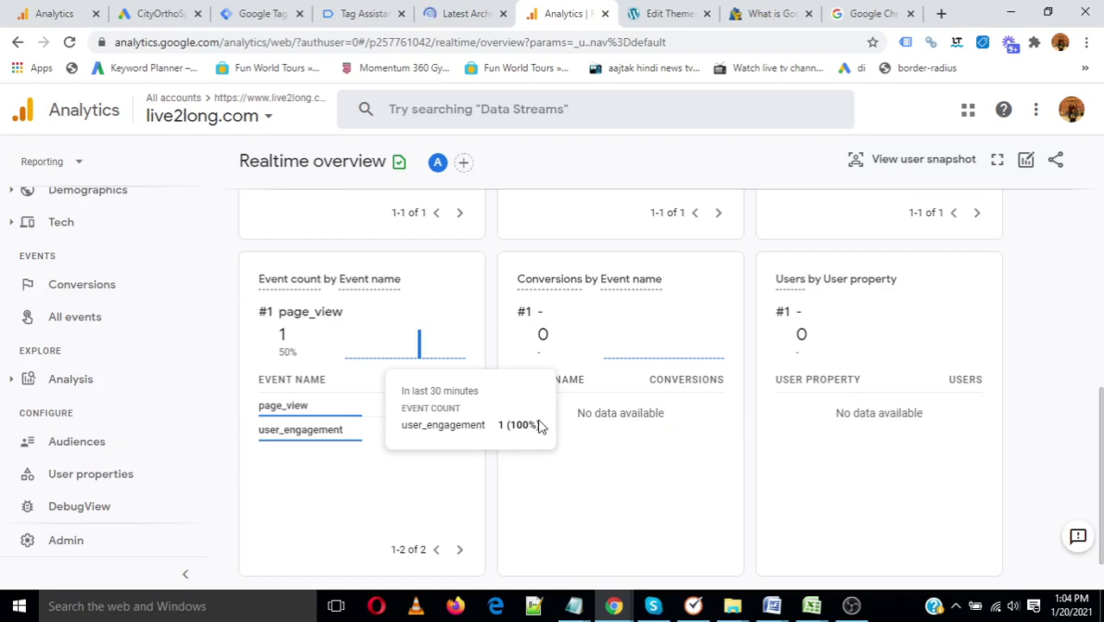
scroll(761, 406, "up", 3)
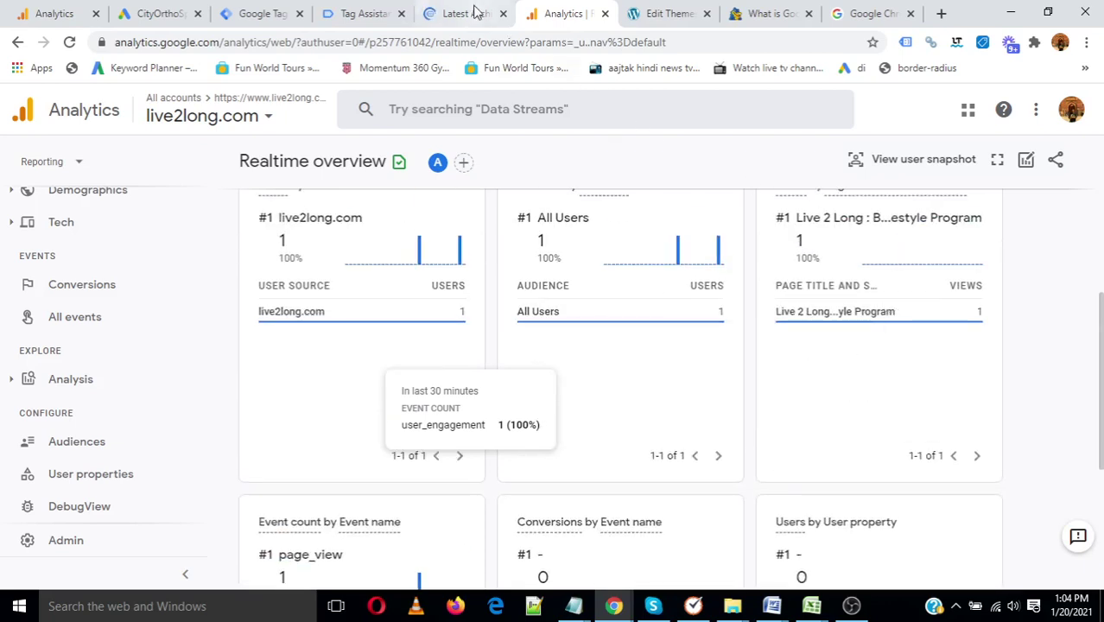
- Check the Tag Assistant summary for the tags fired on the debugged Latest category page
left_click(476, 13)
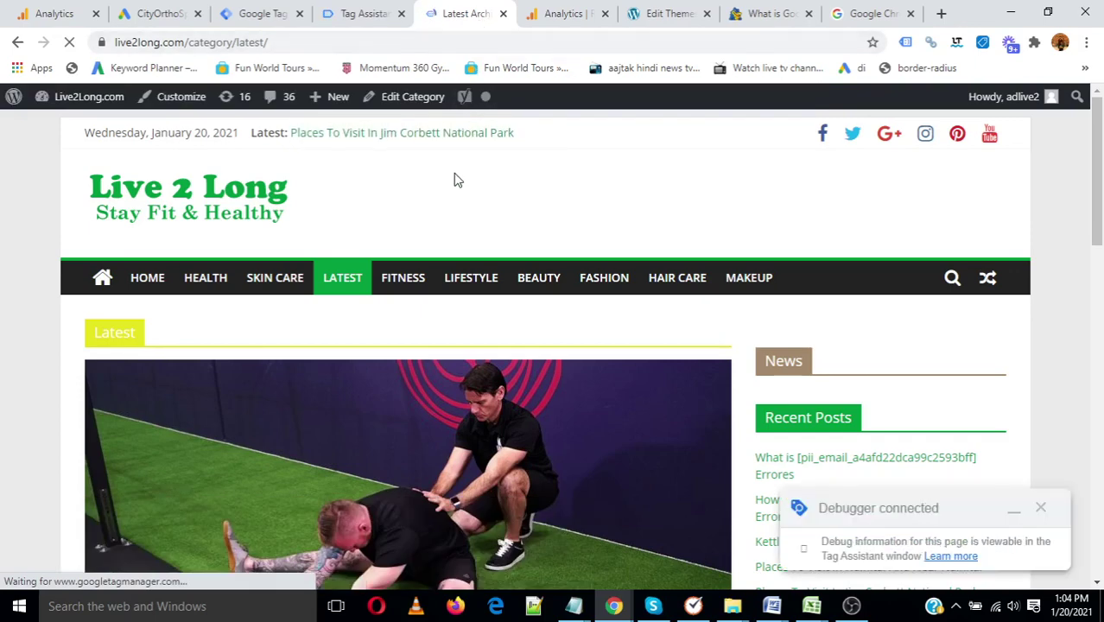
left_click(350, 11)
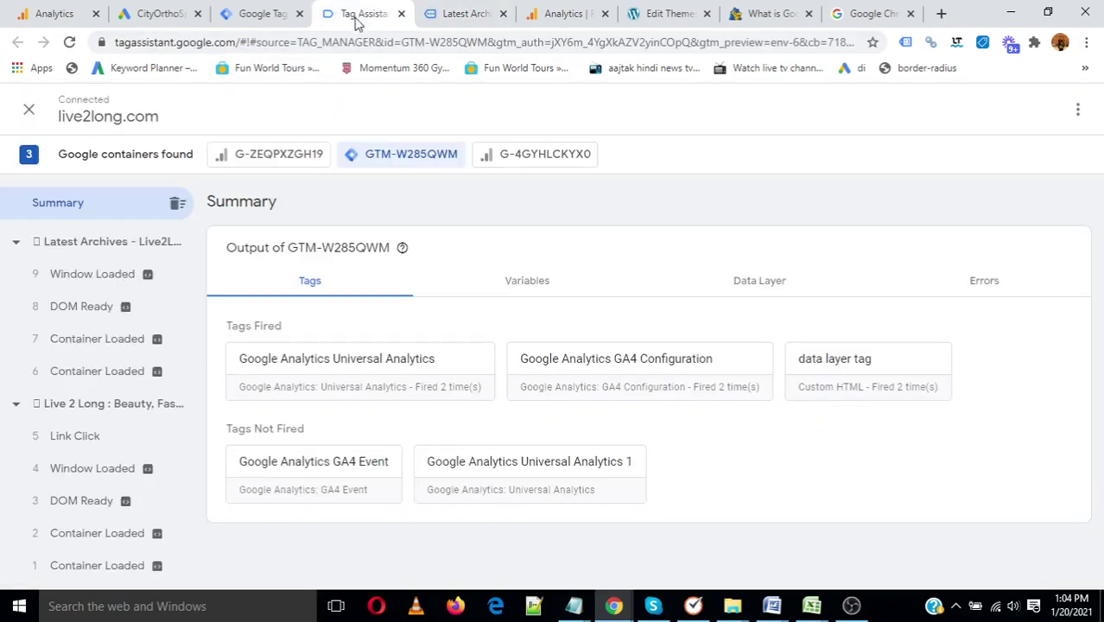
left_click(456, 12)
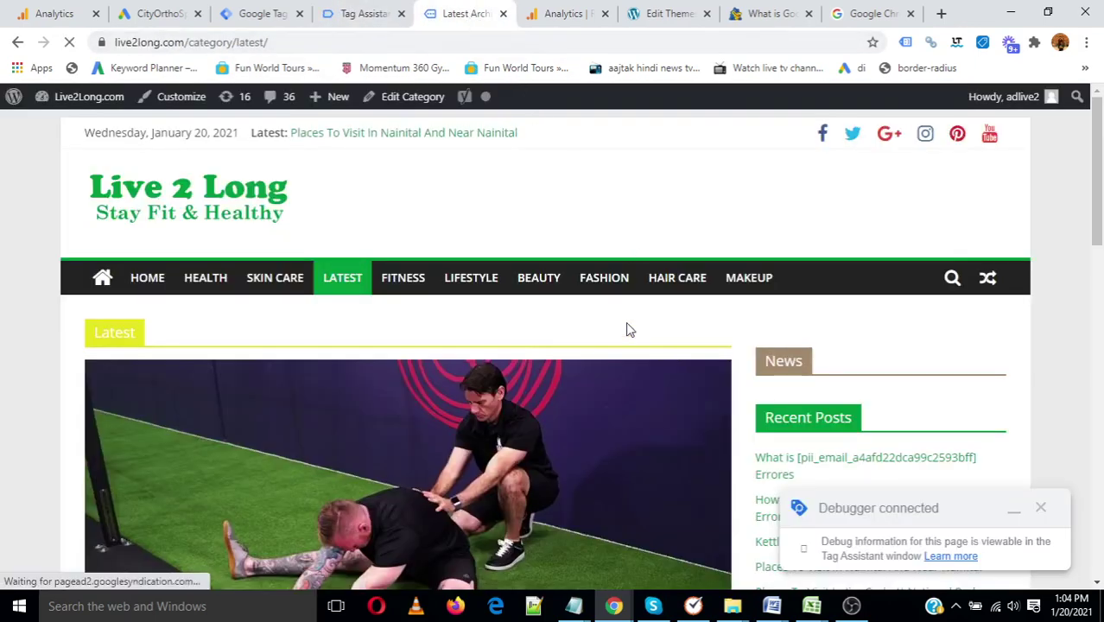
- Recheck the page title, event name and user source cards in the Realtime overview, and open DebugView
left_click(566, 12)
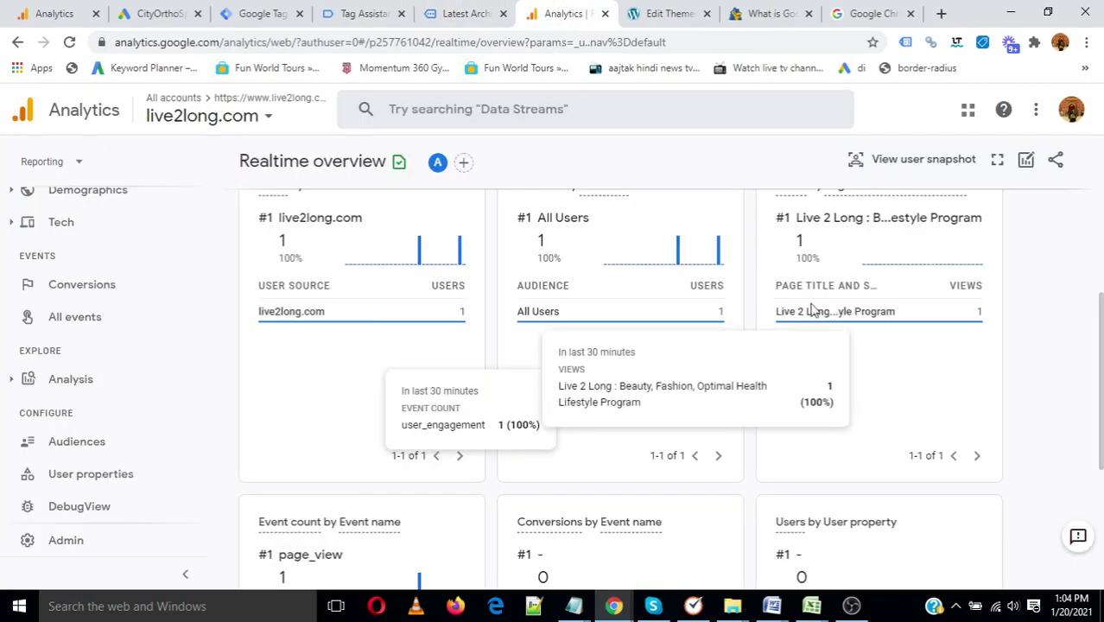
scroll(697, 340, "down", 3)
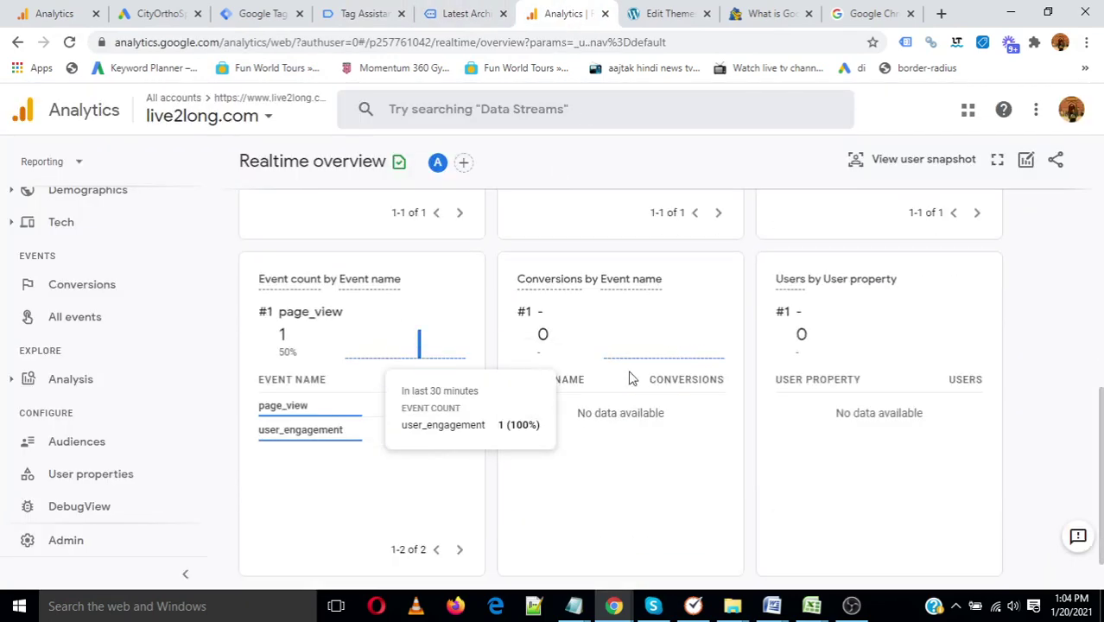
scroll(431, 411, "up", 2)
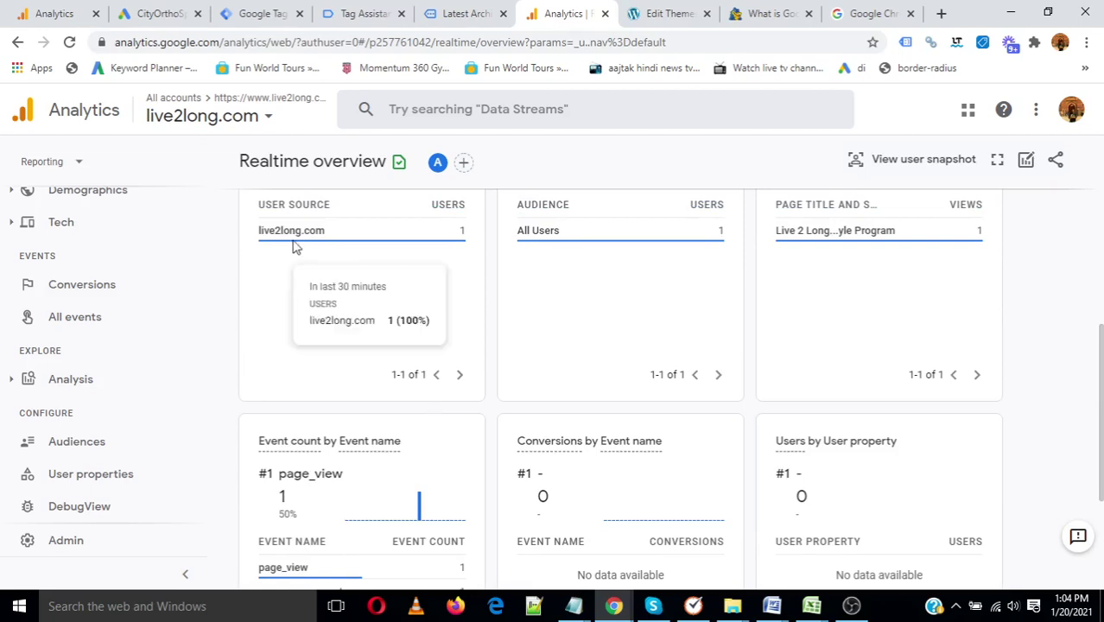
left_click_drag(282, 231, 323, 231)
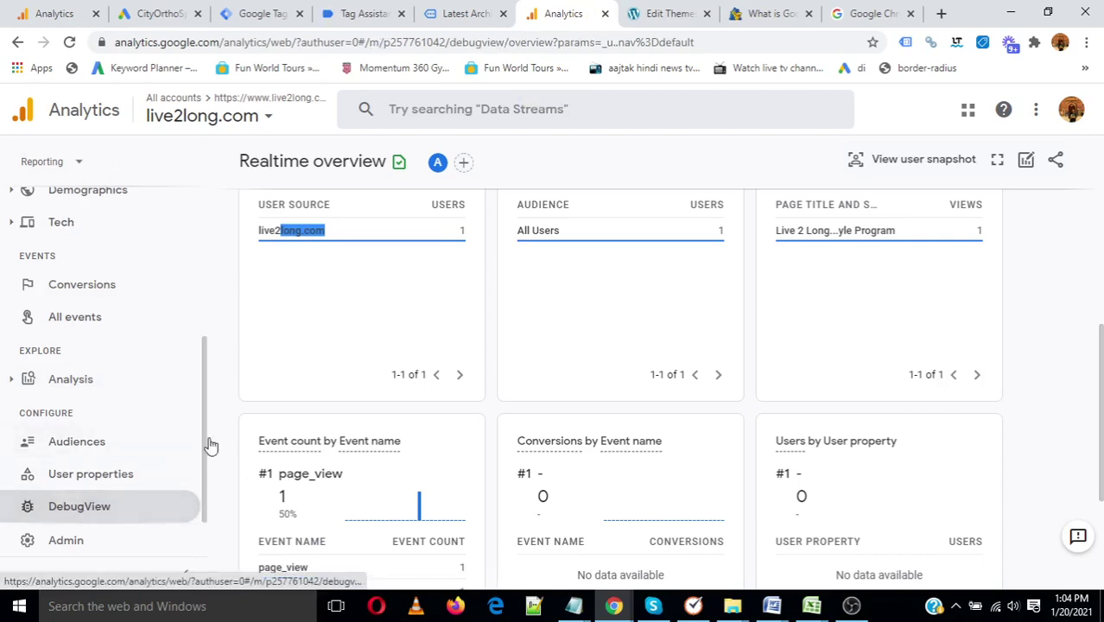
- Review the DebugView event timeline and open the Health category in the debugged live2long.com page
left_click(274, 13)
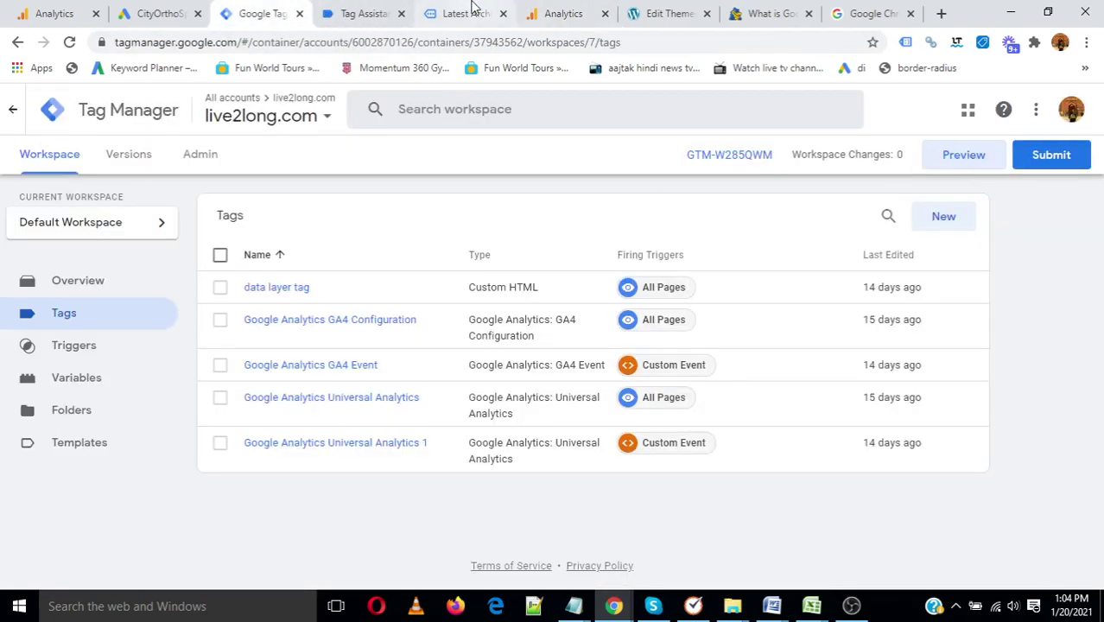
left_click(564, 11)
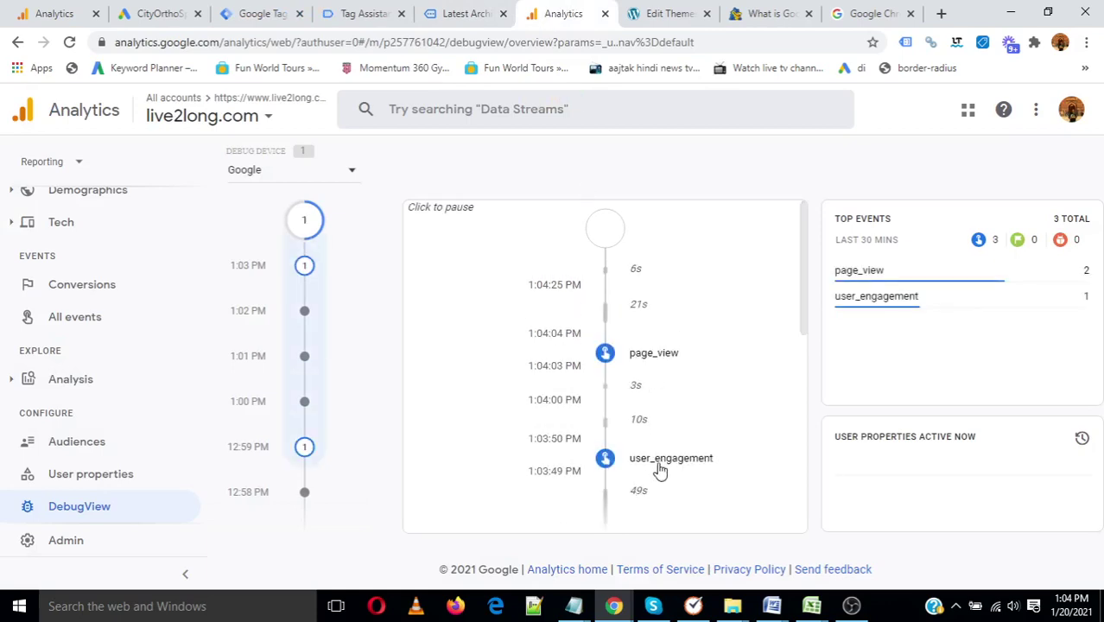
left_click(460, 11)
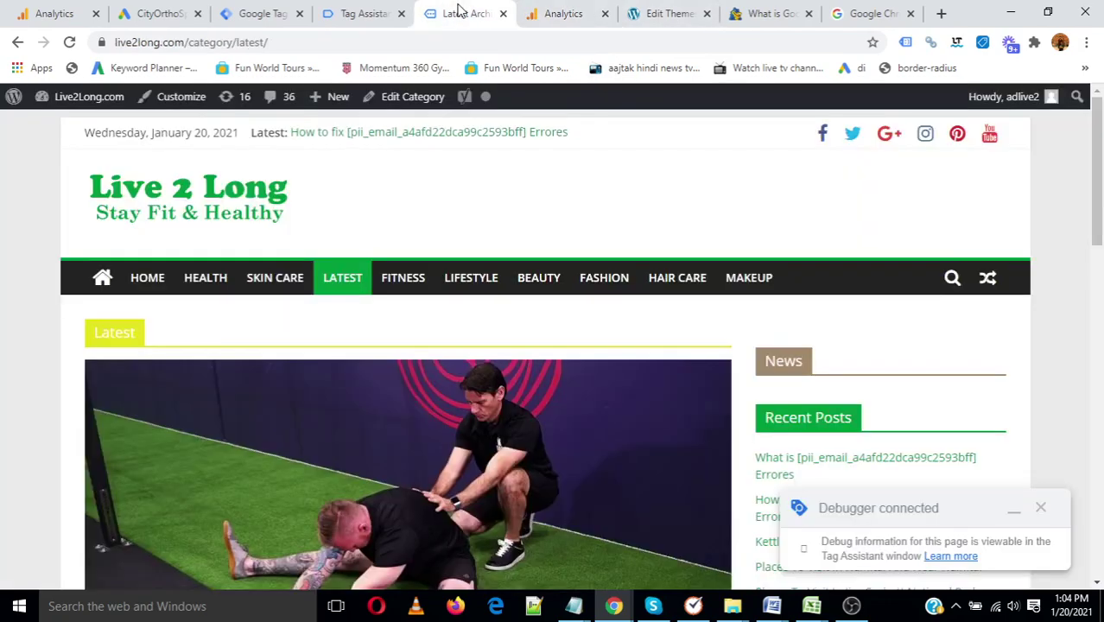
left_click(216, 268)
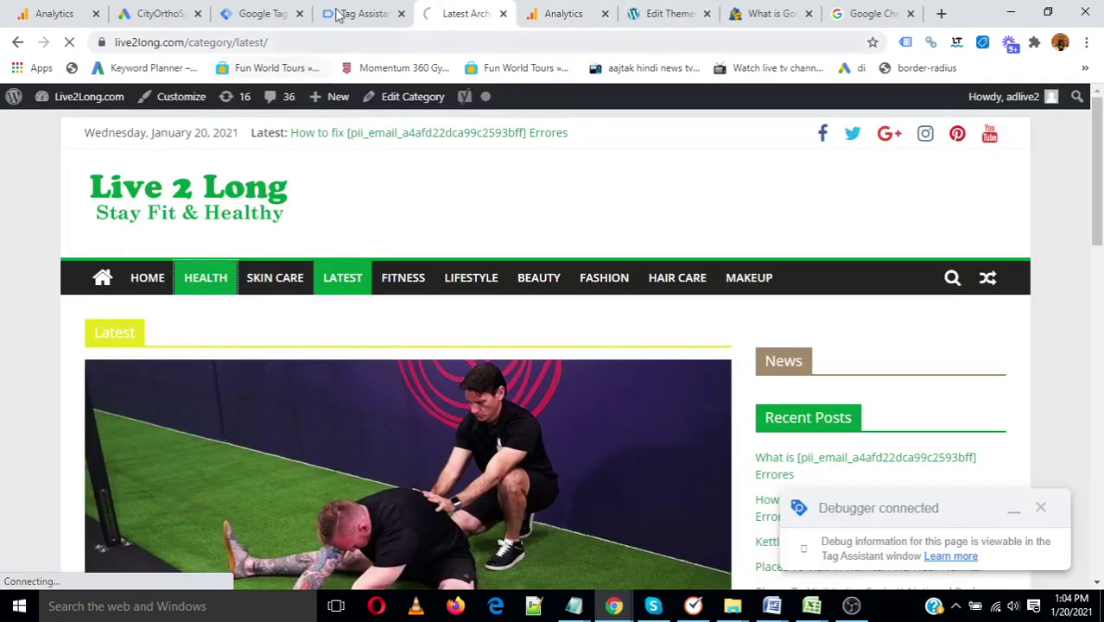
left_click(346, 12)
left_click(260, 13)
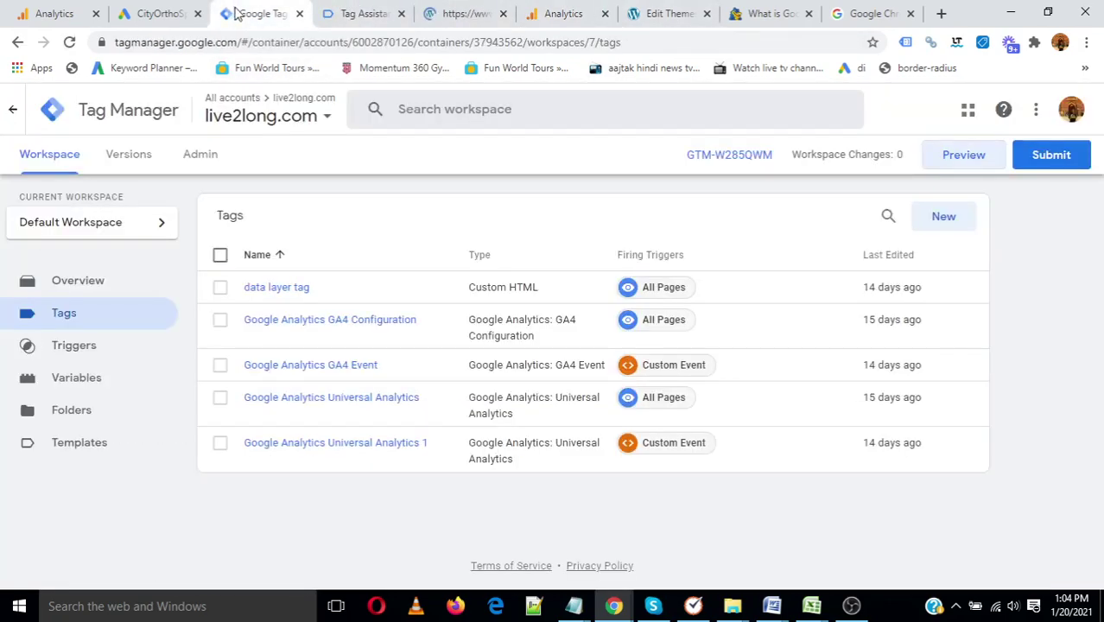
- Inspect the page_location parameter of the latest page_view event in DebugView and look through the older timeline entries
left_click(549, 14)
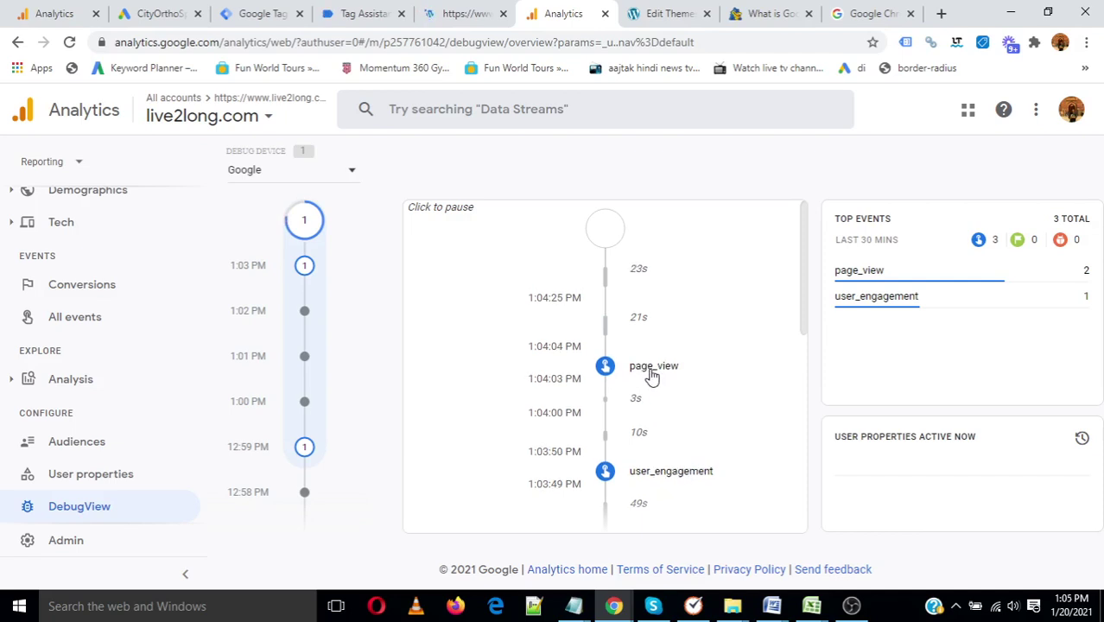
left_click(653, 376)
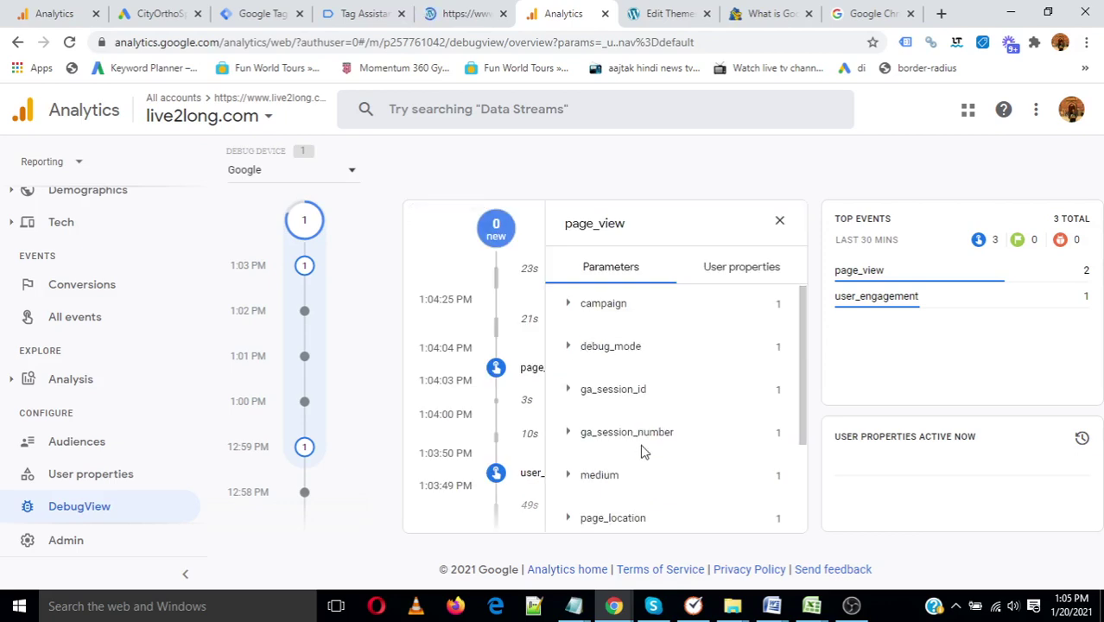
scroll(642, 451, "down", 3)
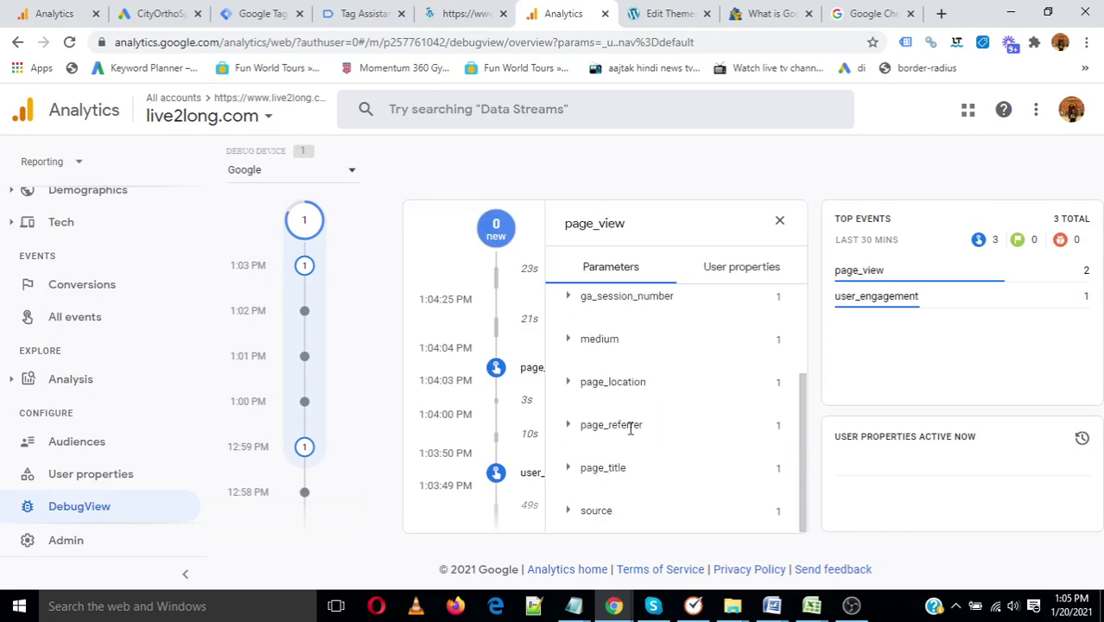
left_click(596, 383)
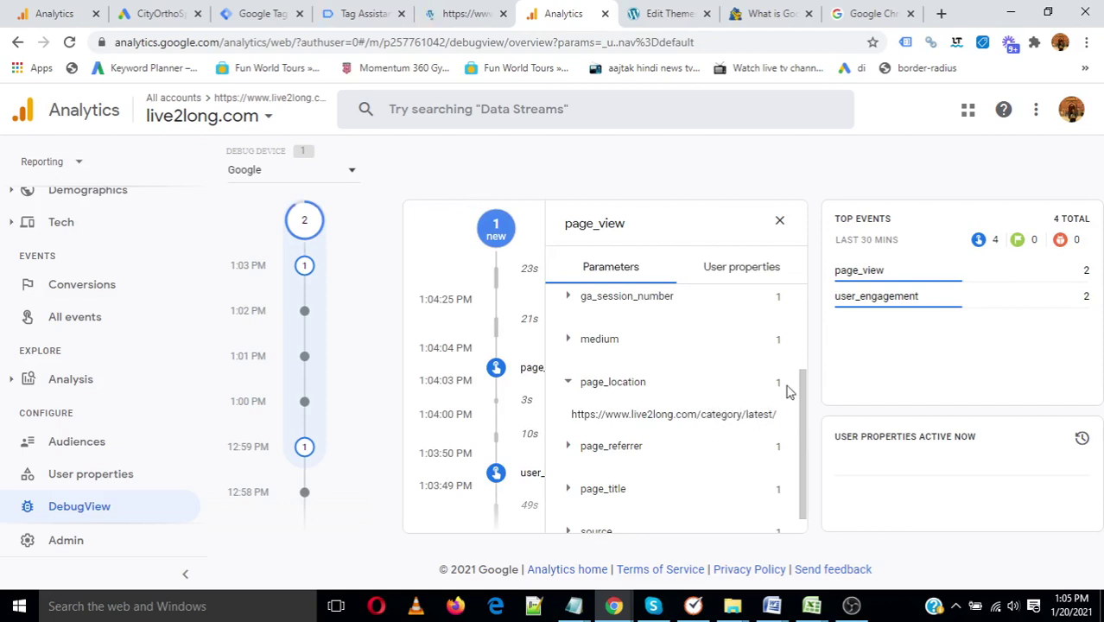
left_click(779, 226)
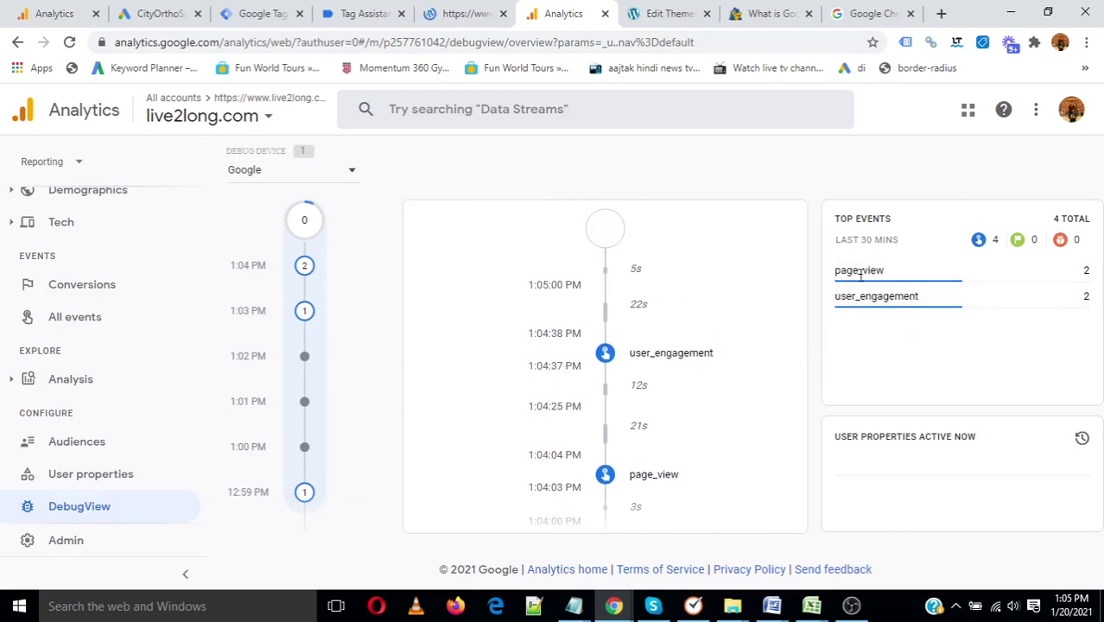
scroll(658, 382, "down", 5)
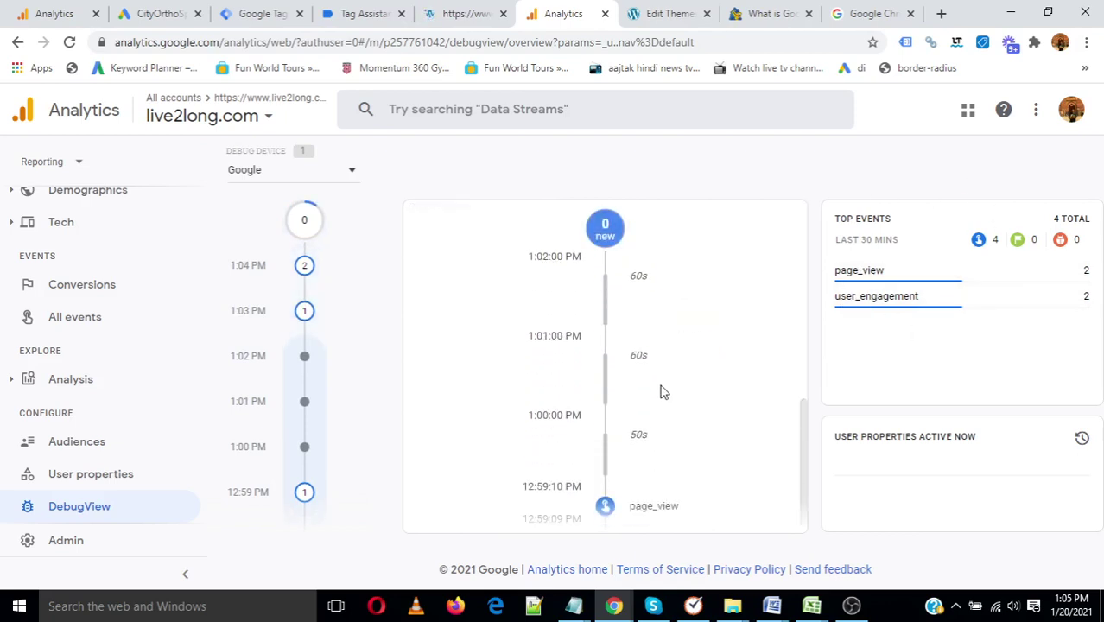
scroll(669, 399, "up", 5)
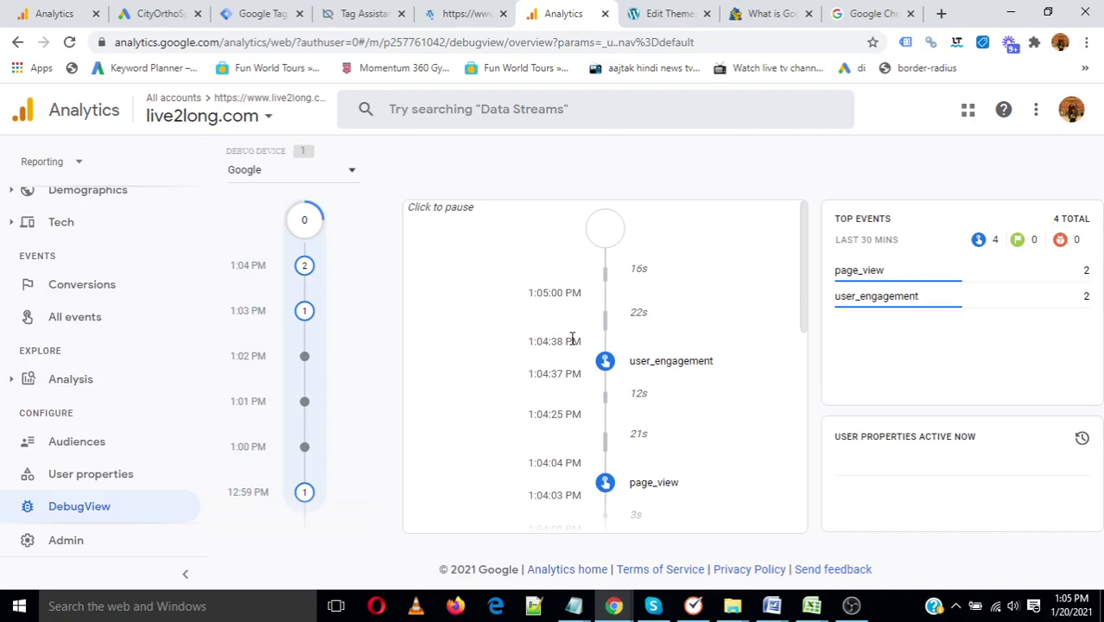
- Restart the Tag Manager preview for live2long.com and continue into the connected Tag Assistant session
left_click(455, 8)
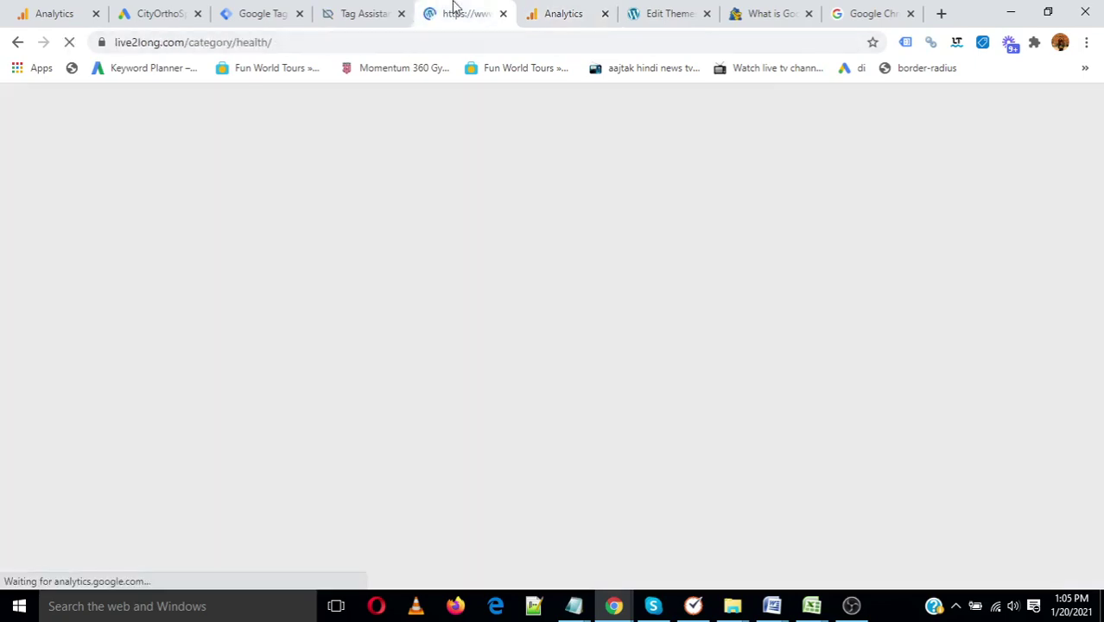
left_click(351, 11)
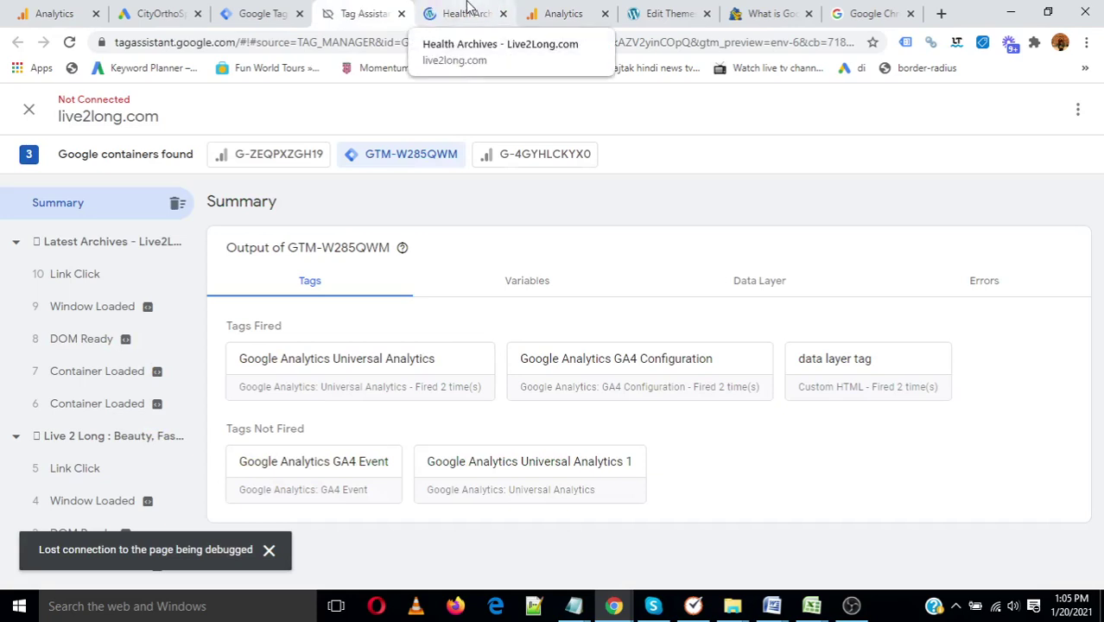
left_click(259, 12)
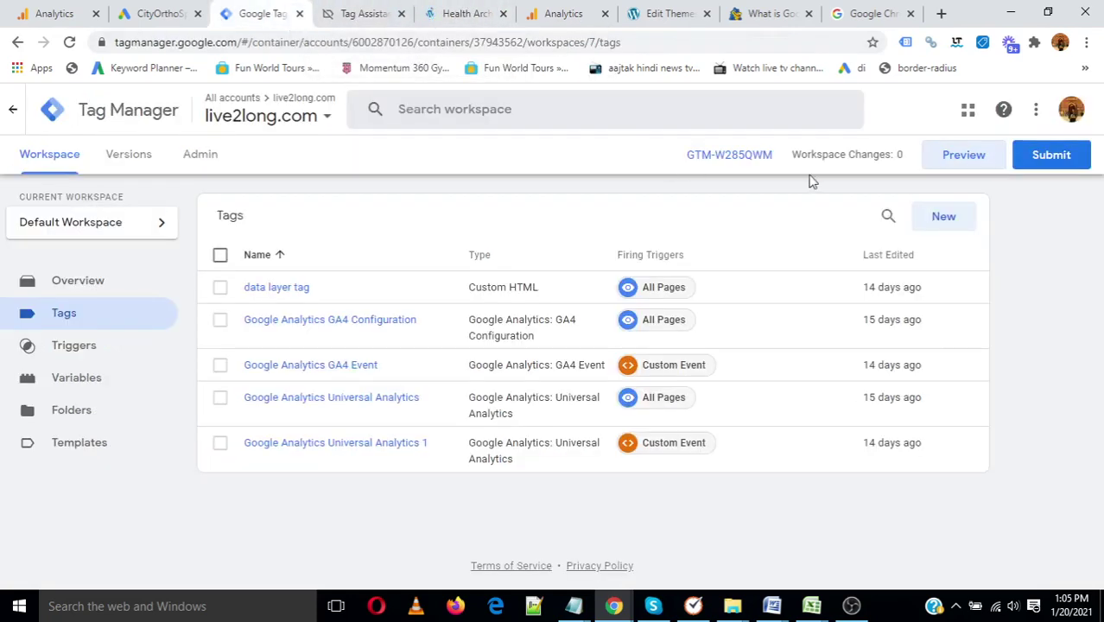
left_click(964, 157)
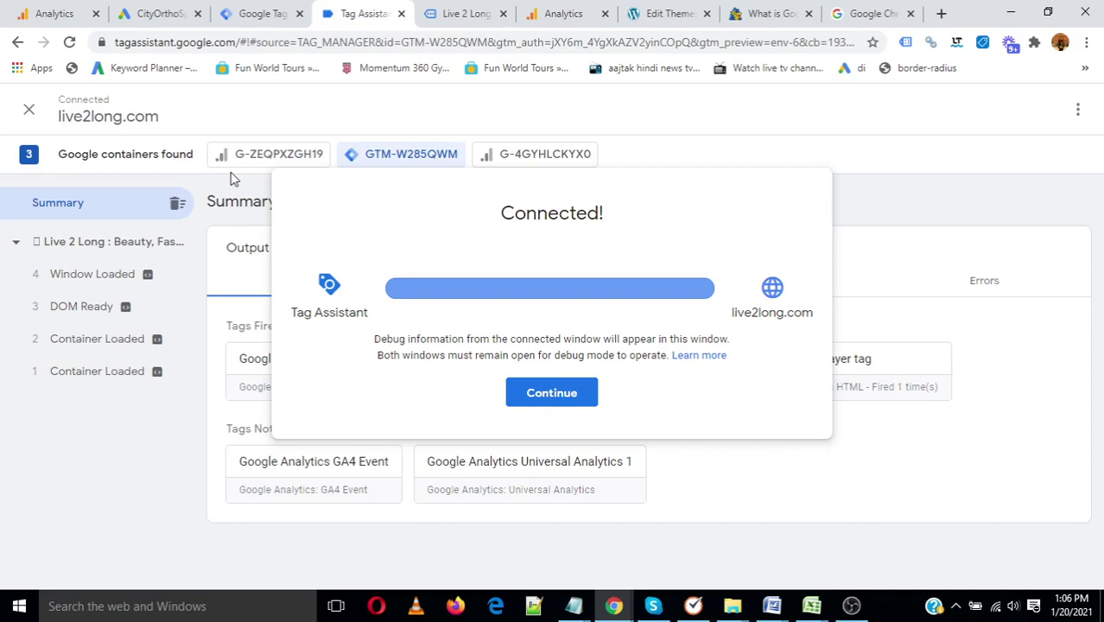
left_click(547, 400)
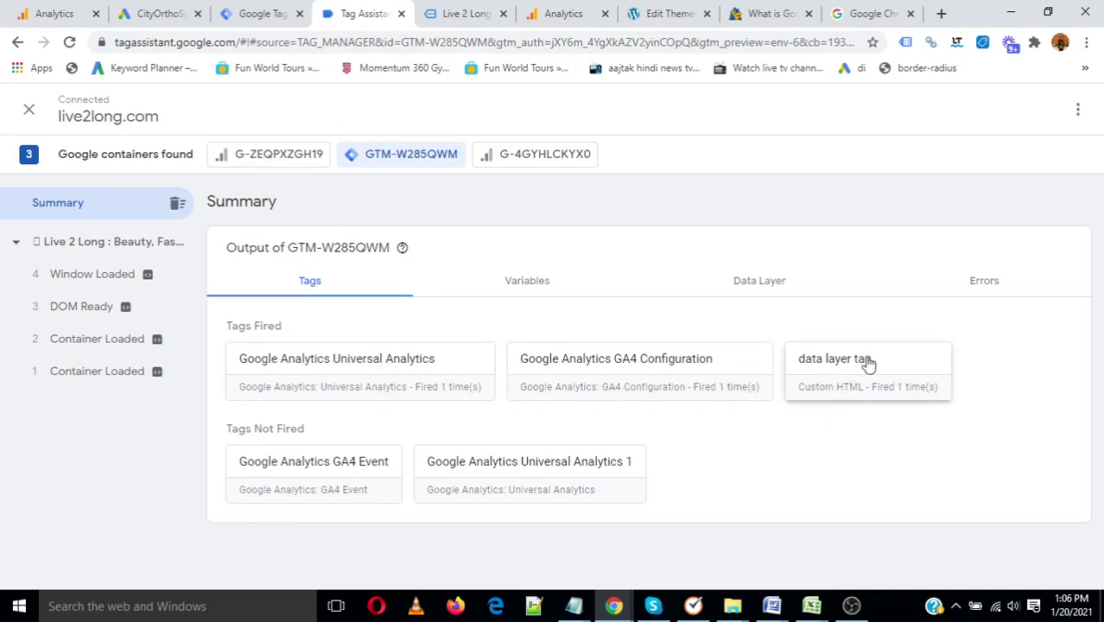
- Check the DebugView timeline in Analytics for events from the restarted preview session
left_click(553, 7)
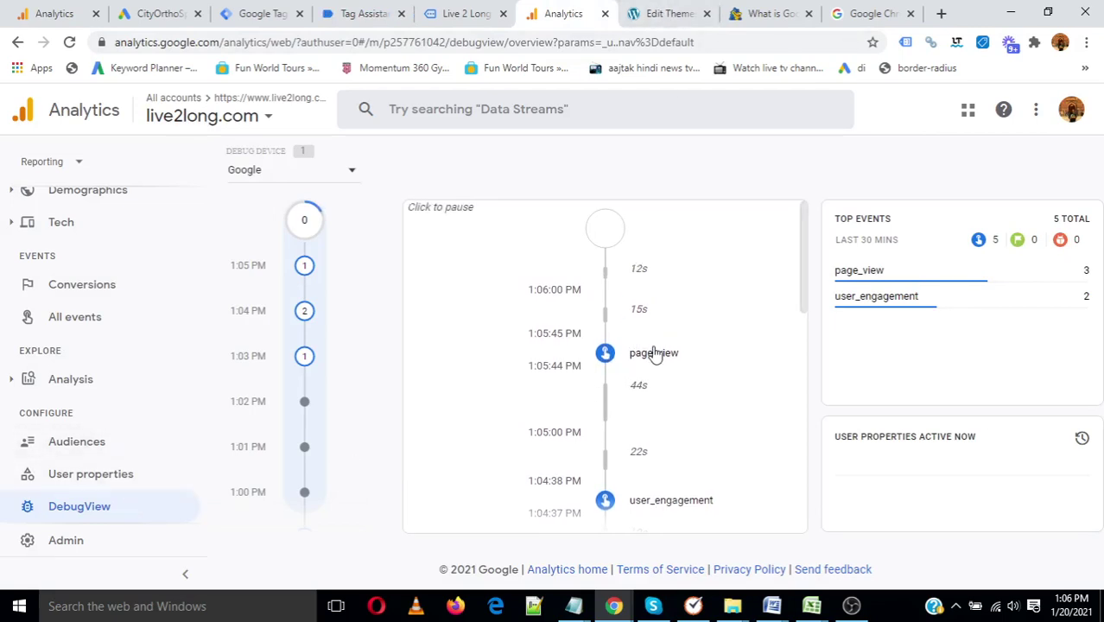
scroll(665, 411, "down", 4)
scroll(665, 411, "up", 4)
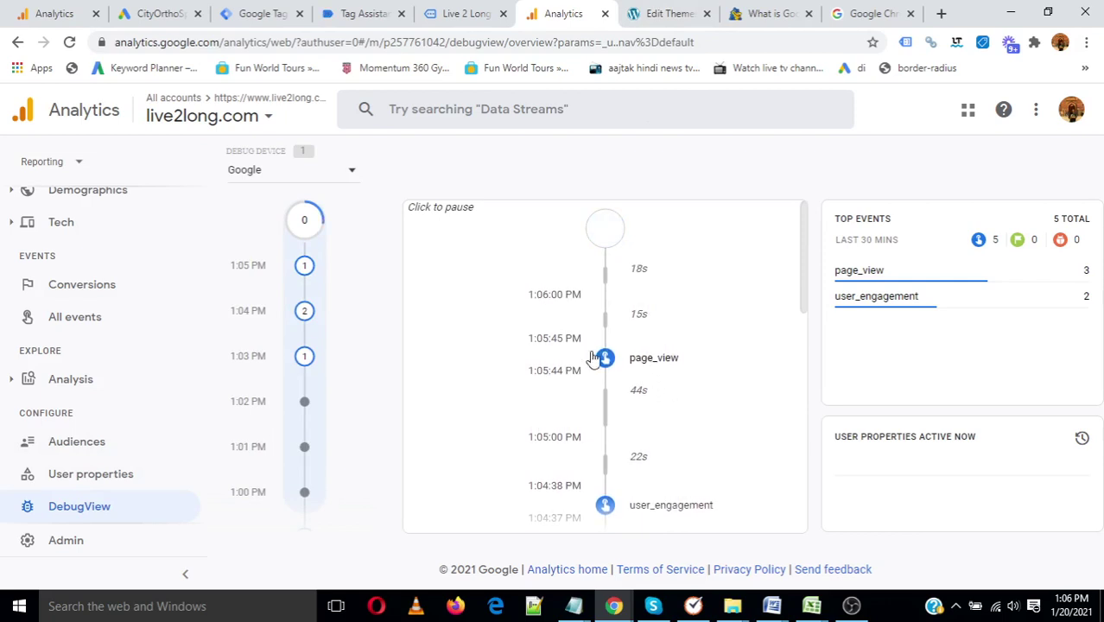
- Review new users by user medium in the Acquisition overview and open the Traffic acquisition report
scroll(113, 319, "up", 3)
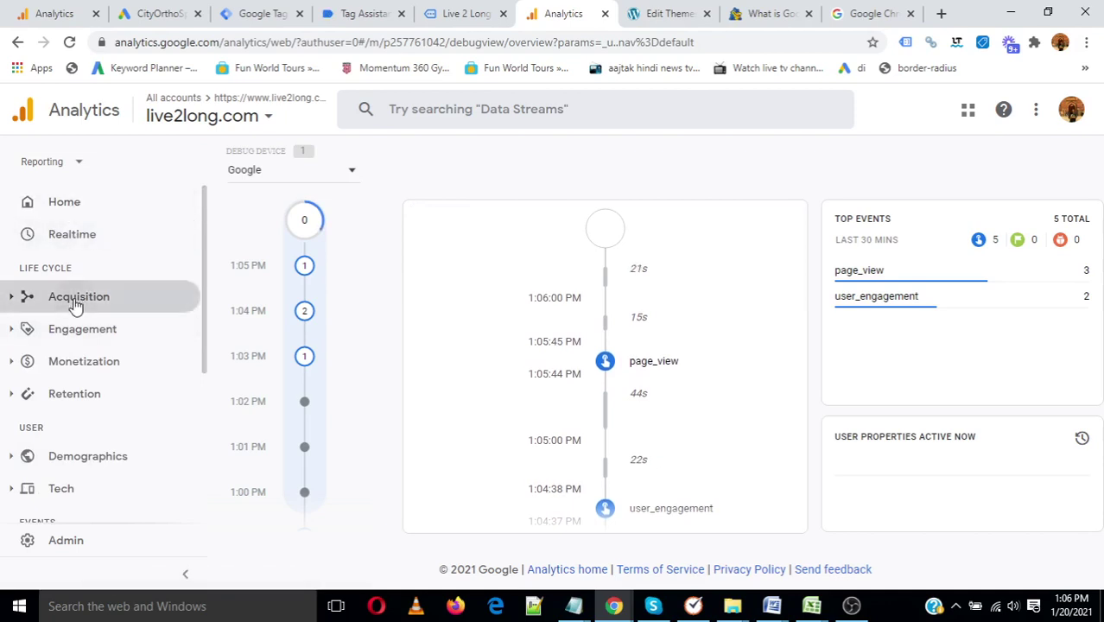
left_click(116, 293)
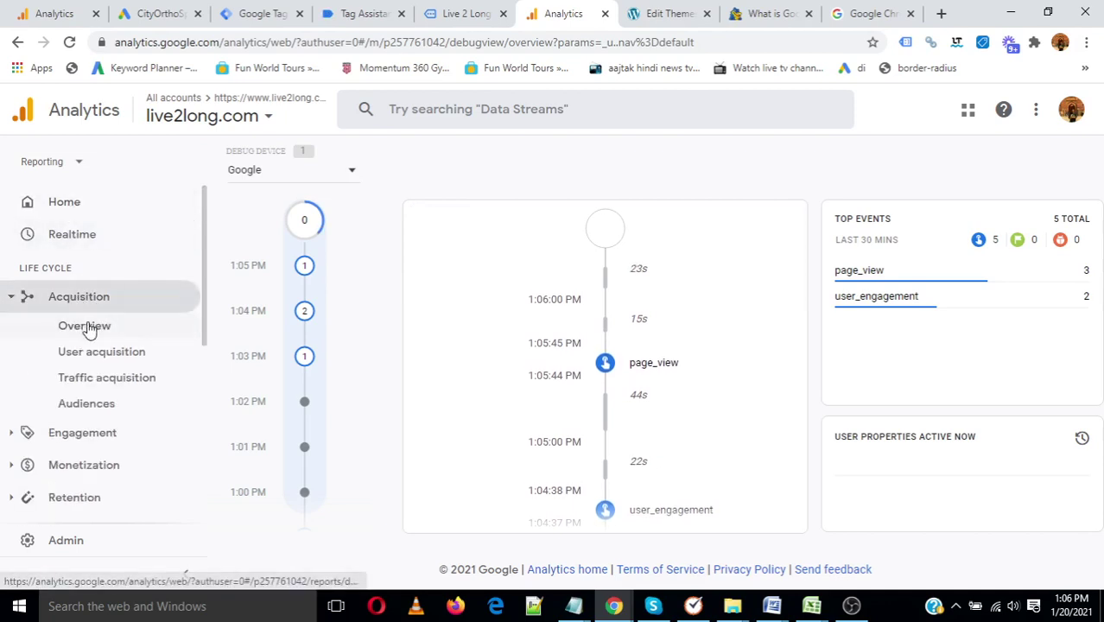
left_click(86, 328)
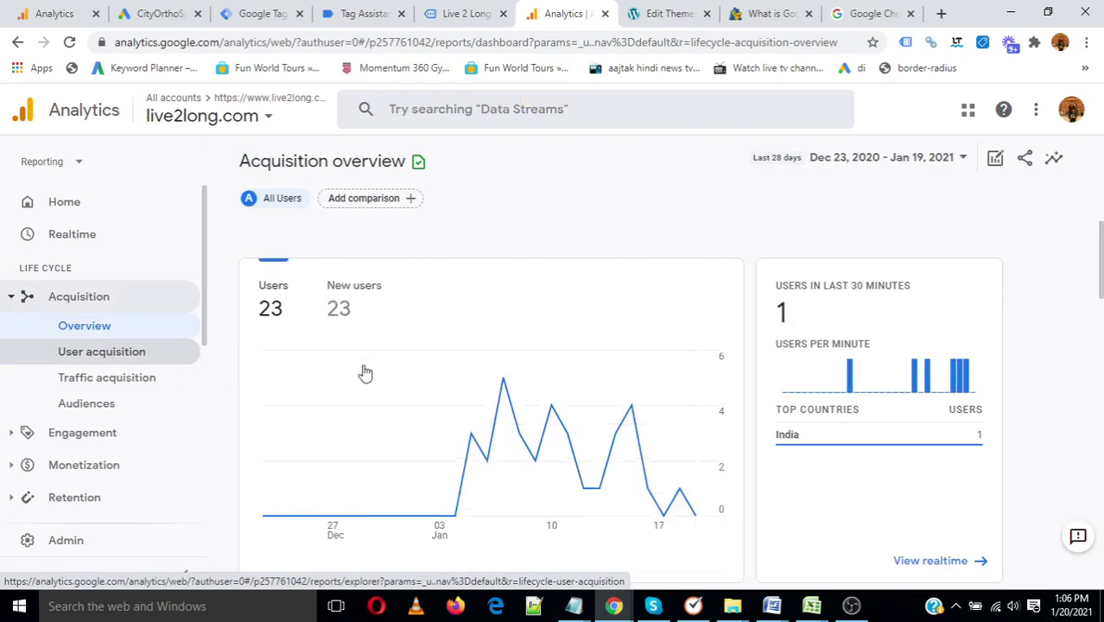
scroll(413, 389, "down", 4)
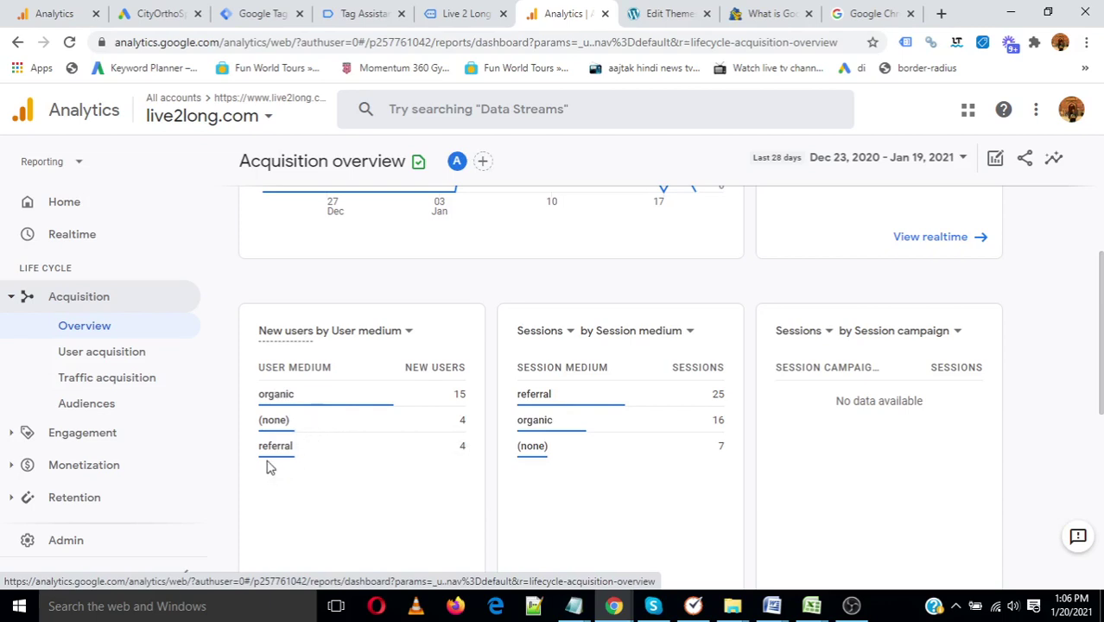
mouse_move(266, 443)
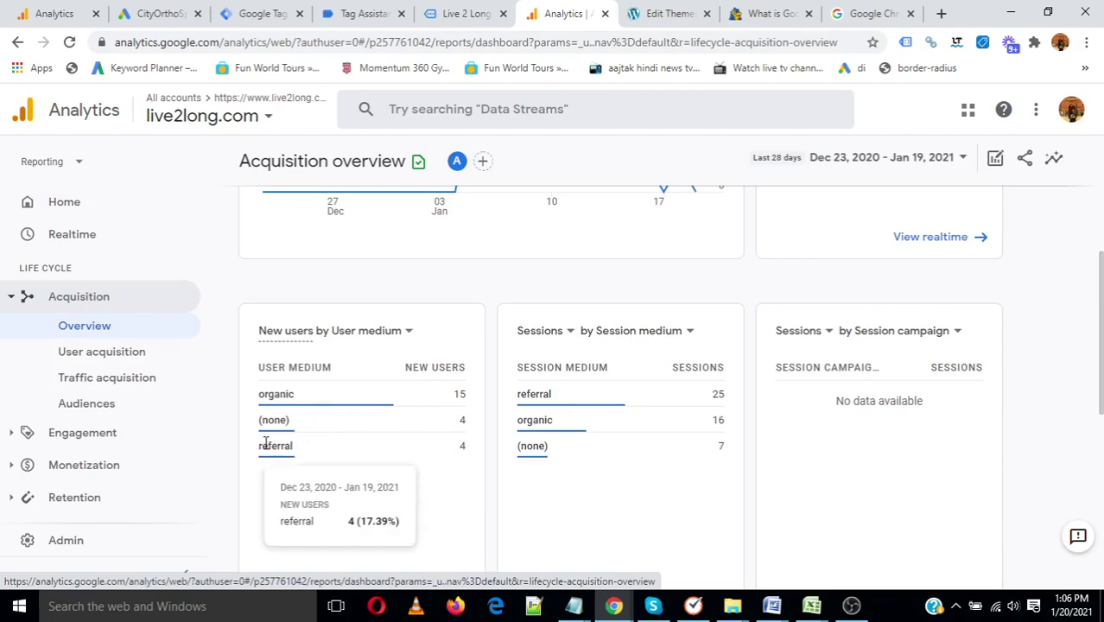
left_click(120, 384)
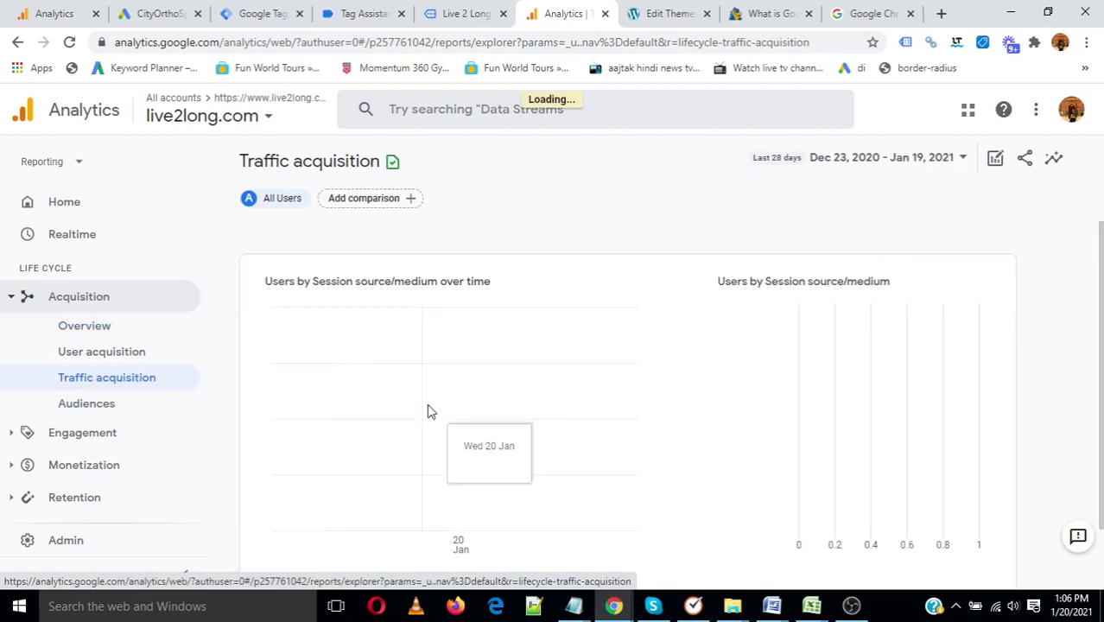
- Add City as a secondary dimension beside Session source/medium in the Traffic acquisition table
scroll(430, 412, "down", 1)
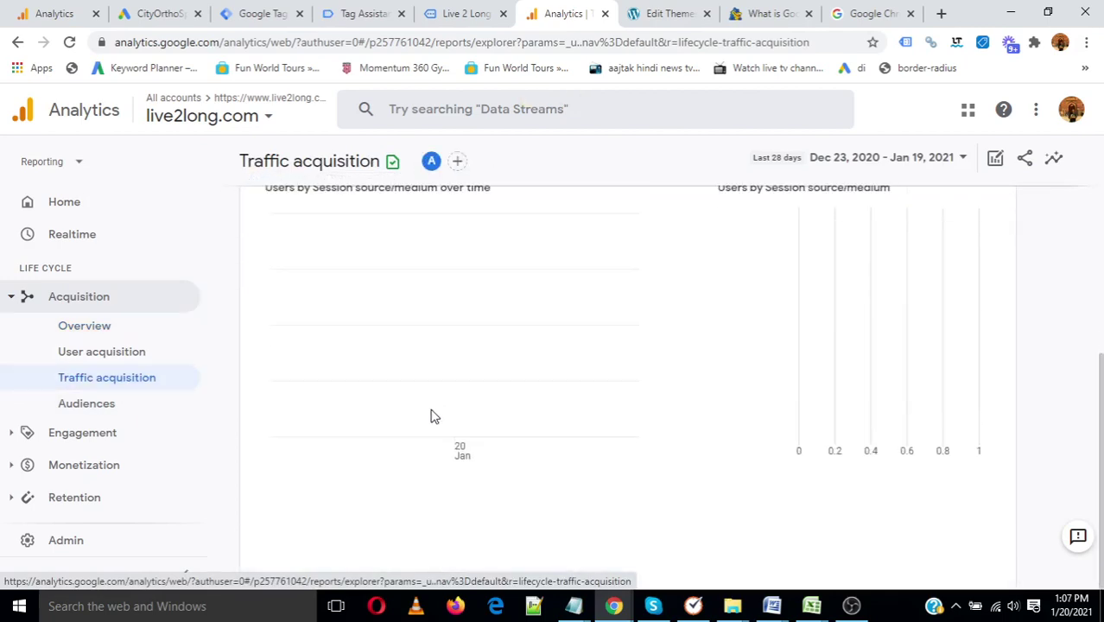
scroll(434, 418, "down", 5)
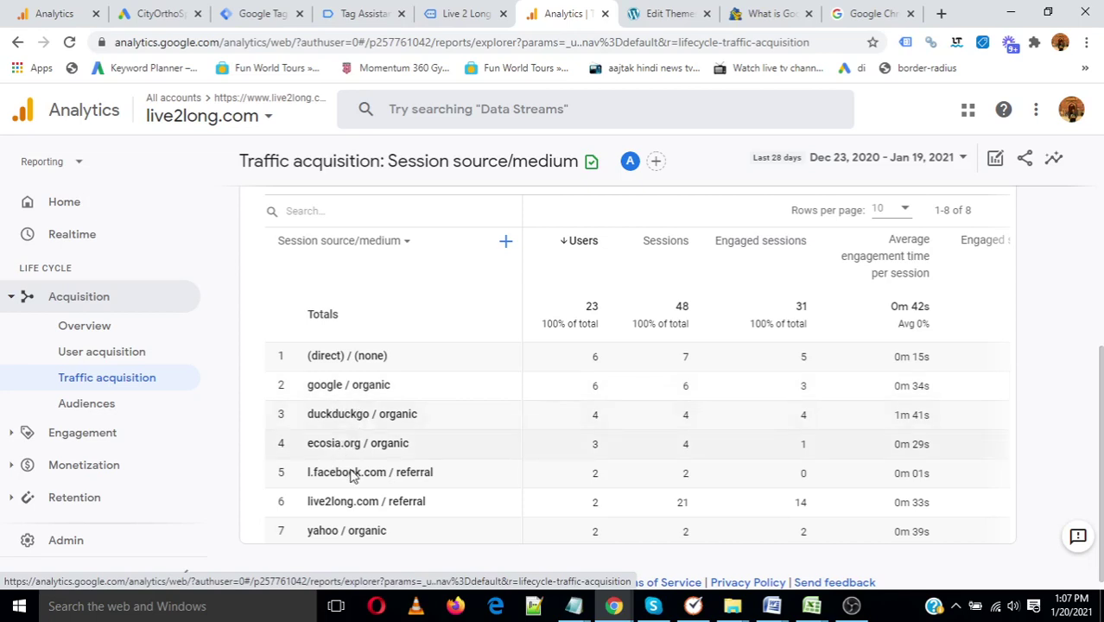
scroll(406, 505, "down", 1)
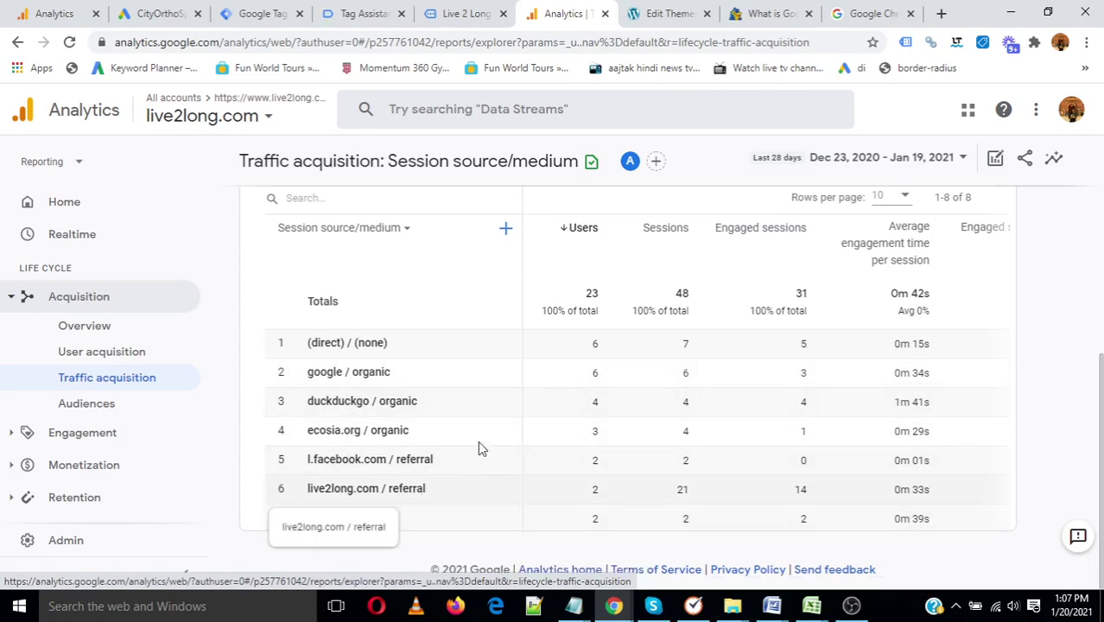
left_click(505, 233)
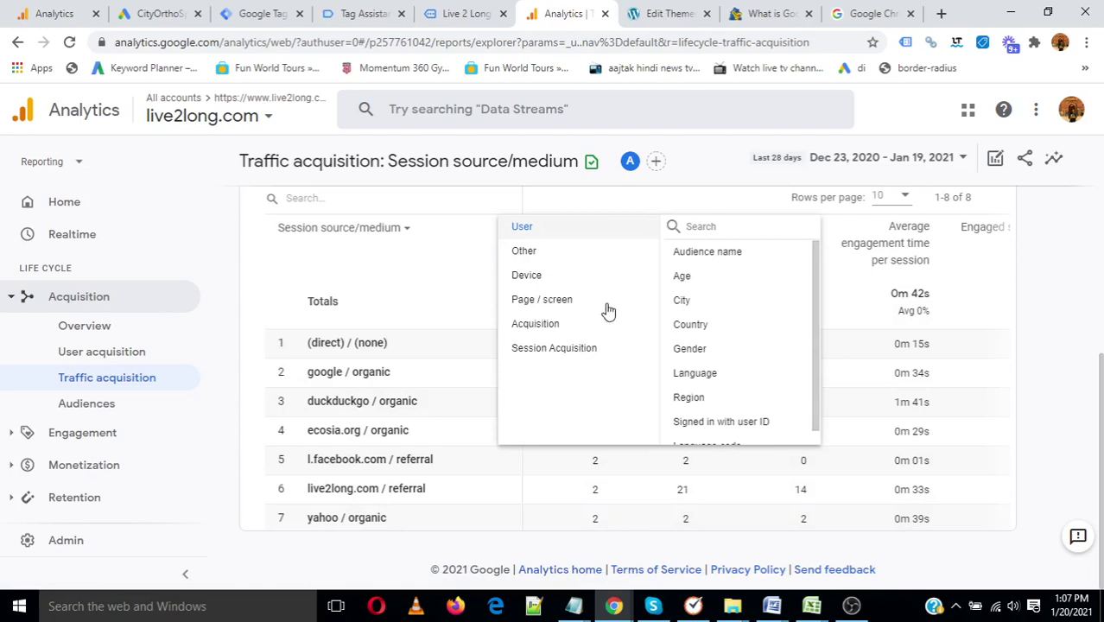
left_click(684, 303)
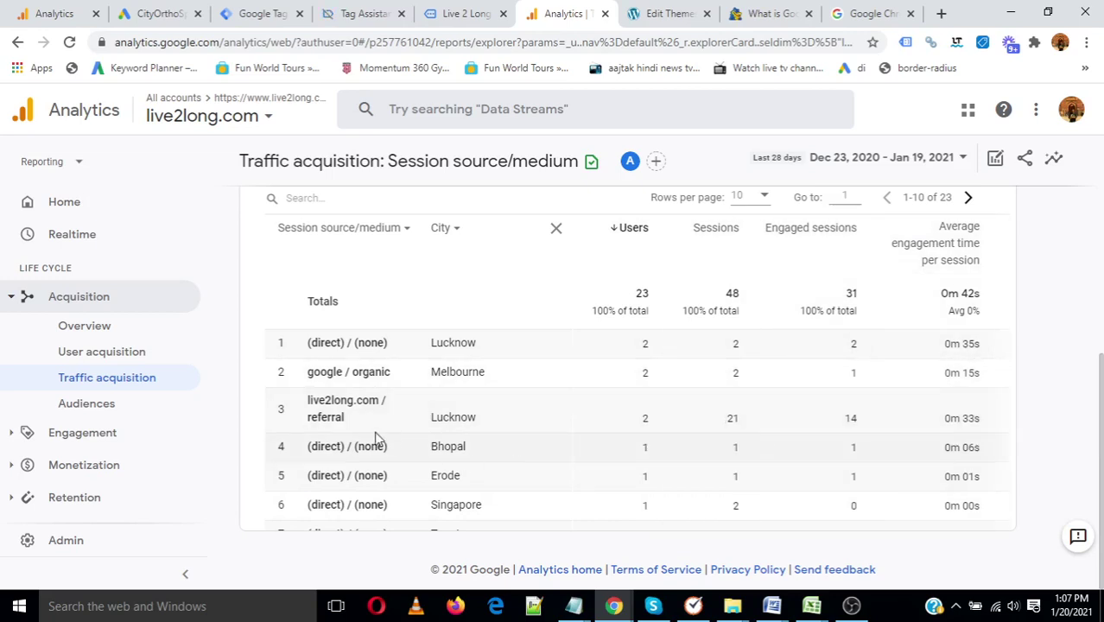
- Open User acquisition briefly, return to the Traffic acquisition report, and bring its table's engagement rate, event count, conversions and revenue columns into view
left_click(112, 357)
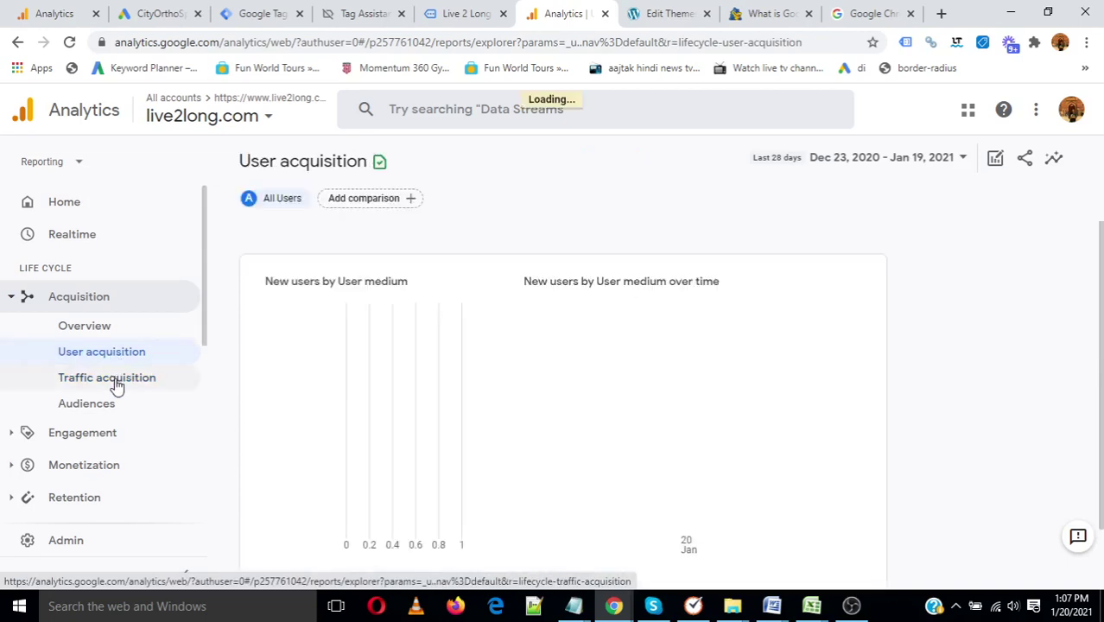
left_click(116, 384)
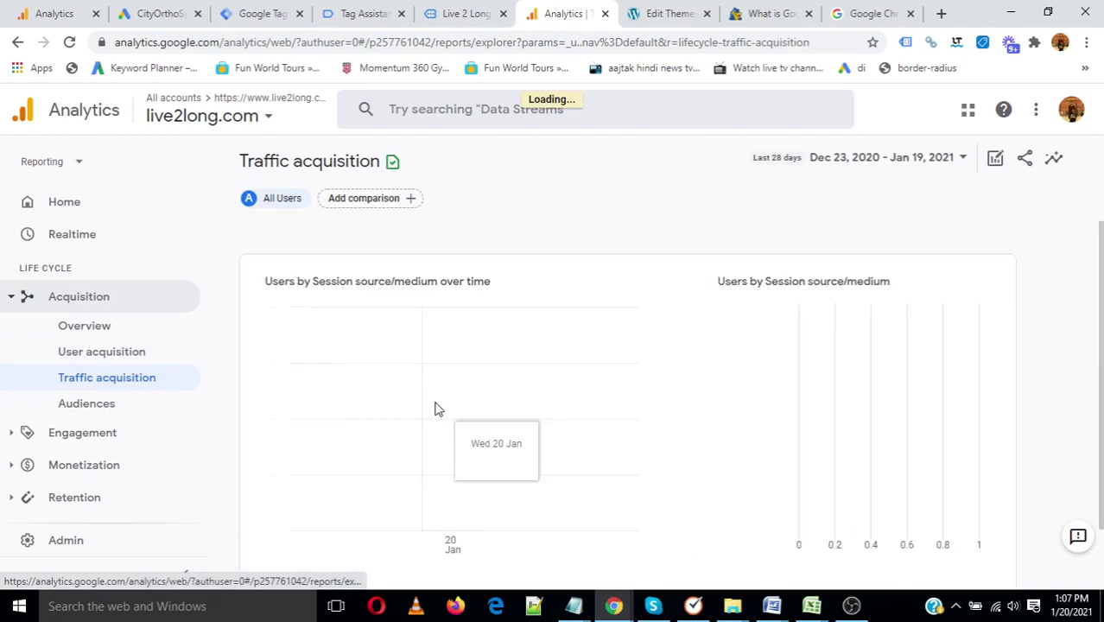
scroll(549, 444, "down", 1)
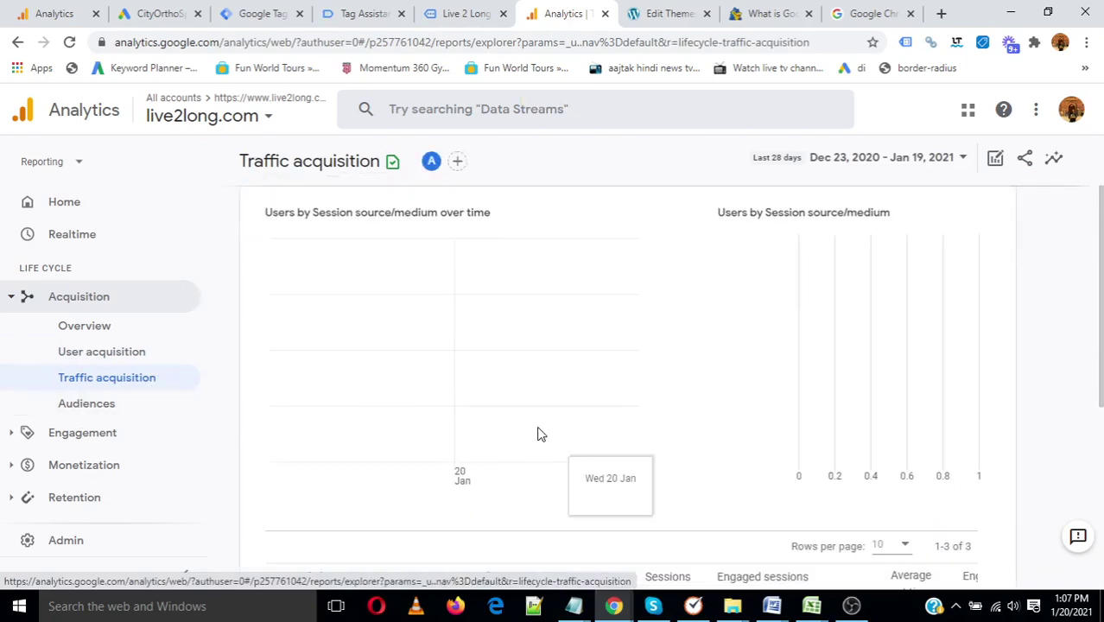
scroll(515, 464, "down", 2)
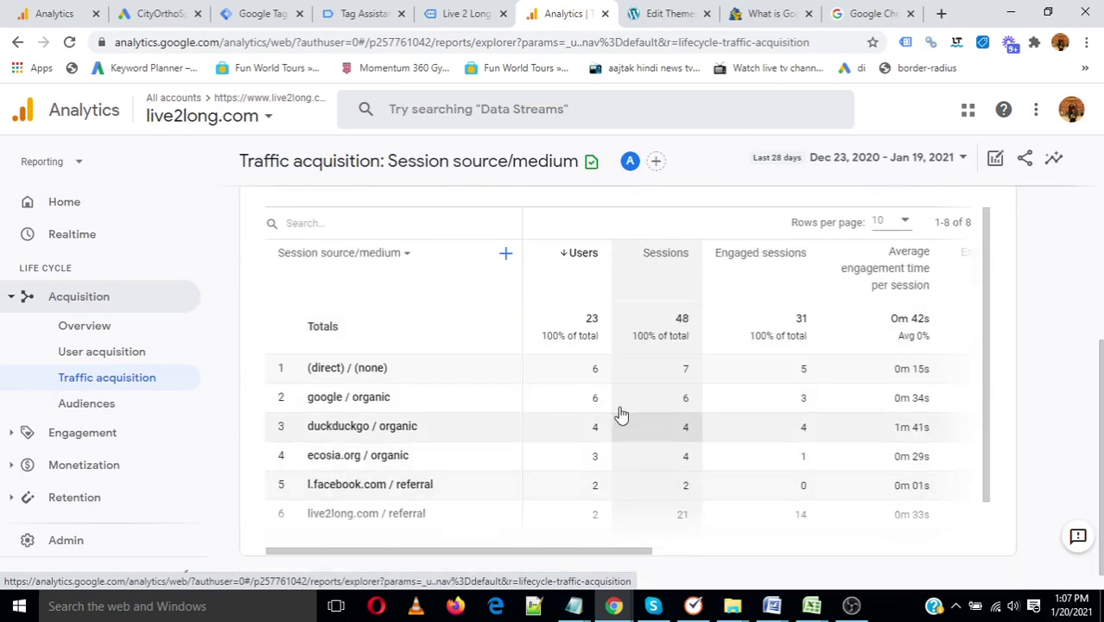
left_click_drag(608, 553, 1020, 546)
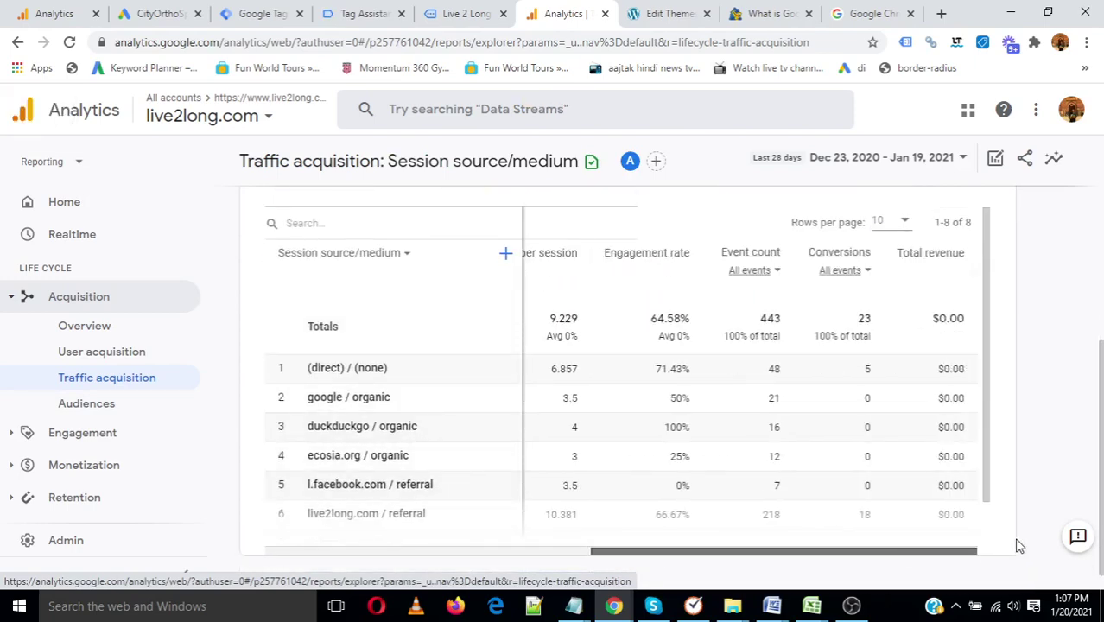
- Check which events the Conversions column can be filtered by, and review conversions and total revenue for every session source/medium
left_click(868, 273)
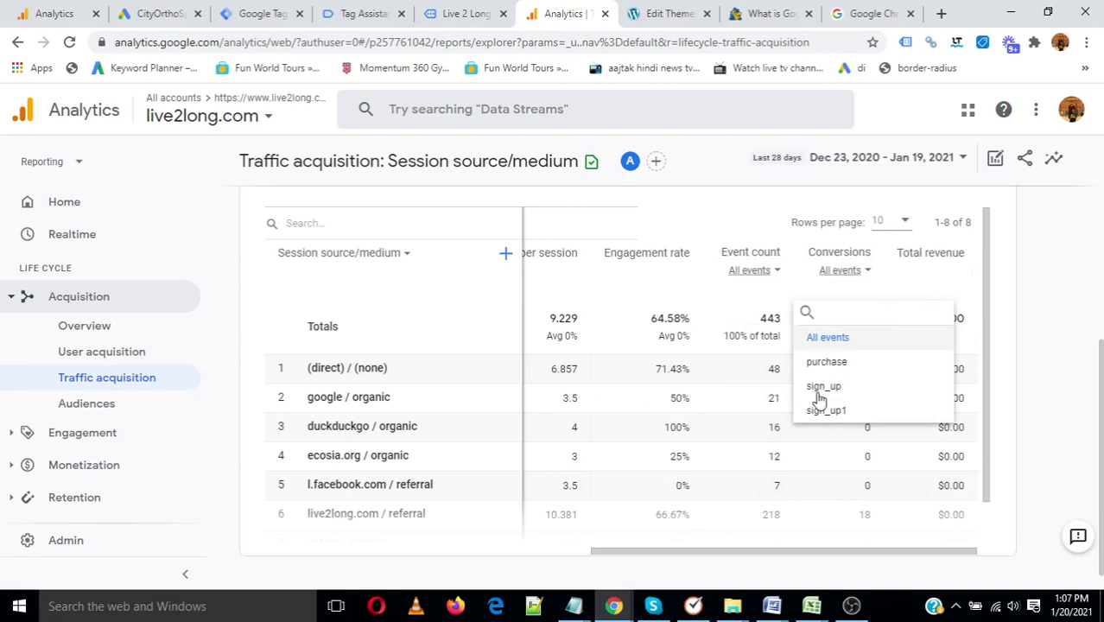
left_click(859, 497)
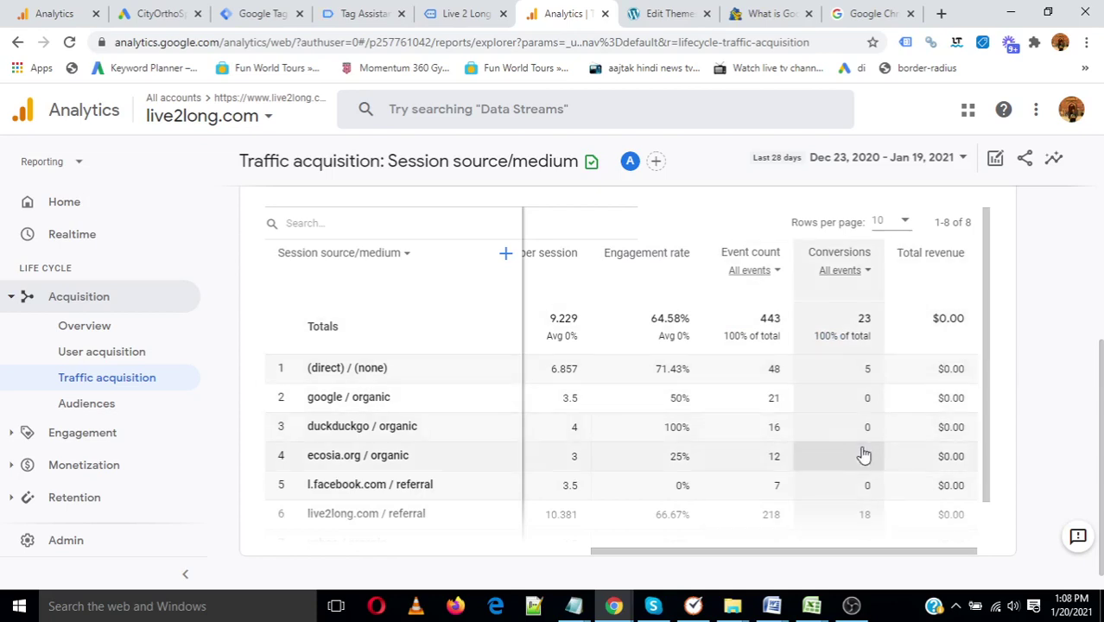
scroll(864, 455, "down", 1)
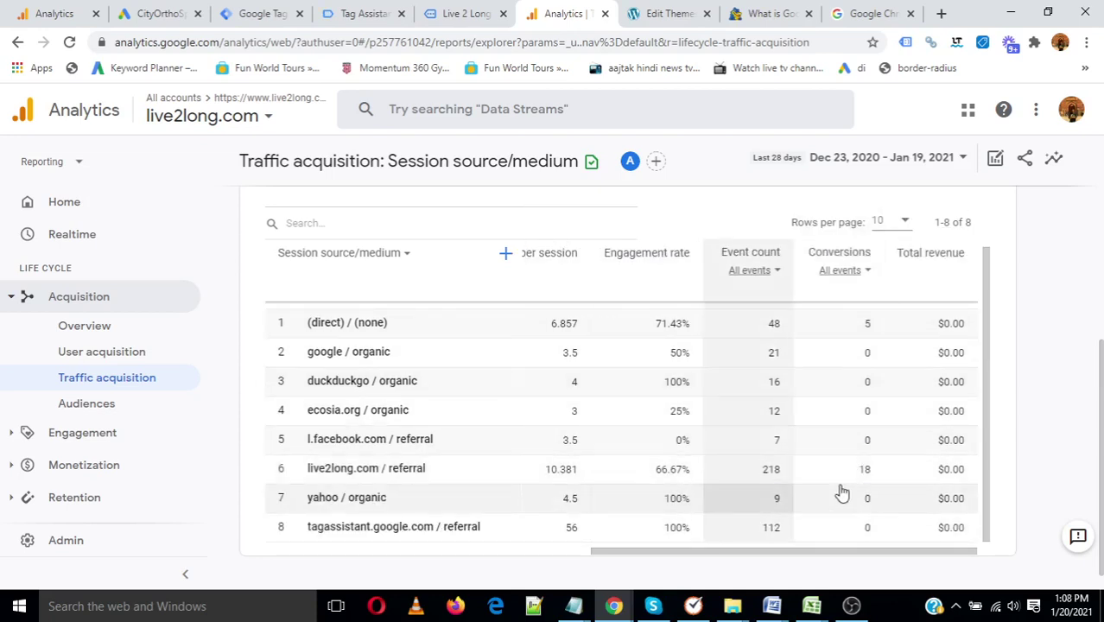
scroll(864, 496, "down", 1)
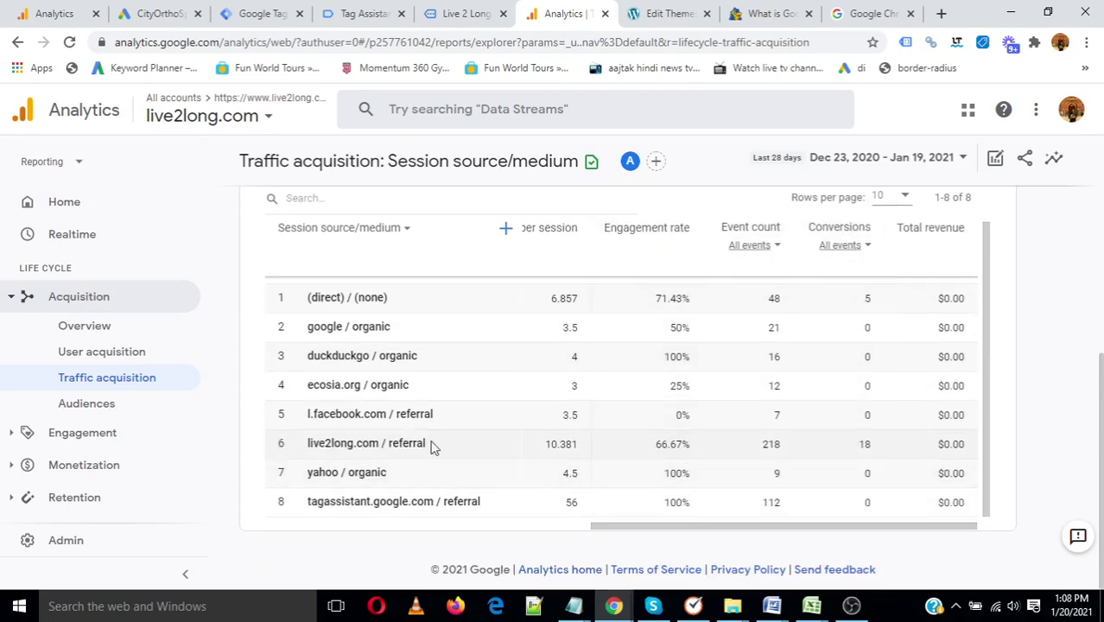
scroll(950, 420, "up", 1)
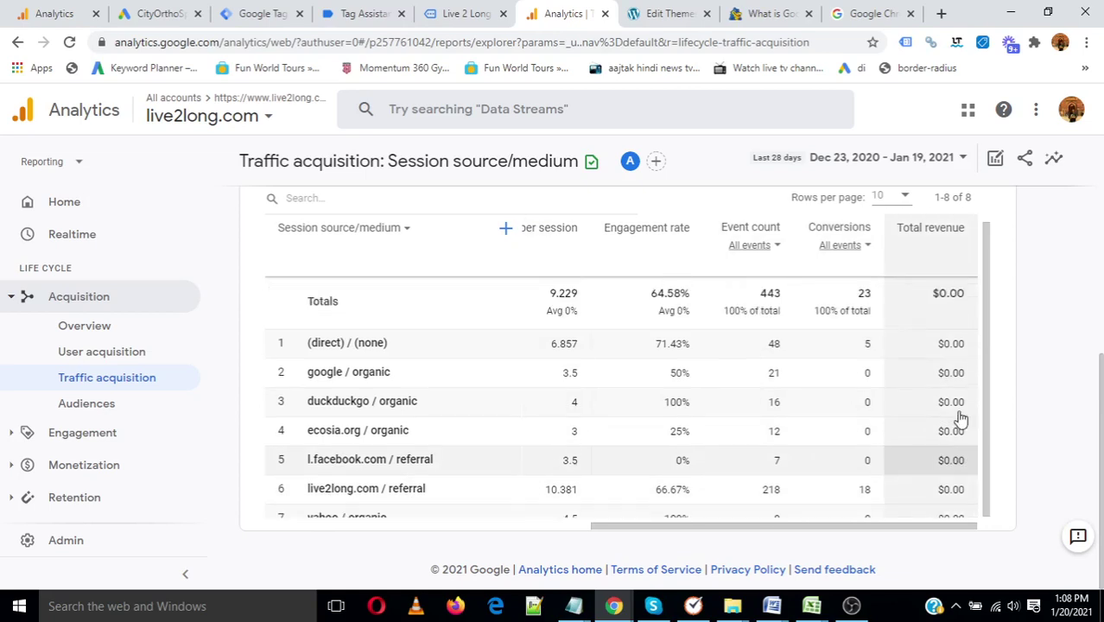
- Customize the Traffic acquisition report with a comparison that includes City = Bhopal, apply it, and review the filtered table
left_click(995, 162)
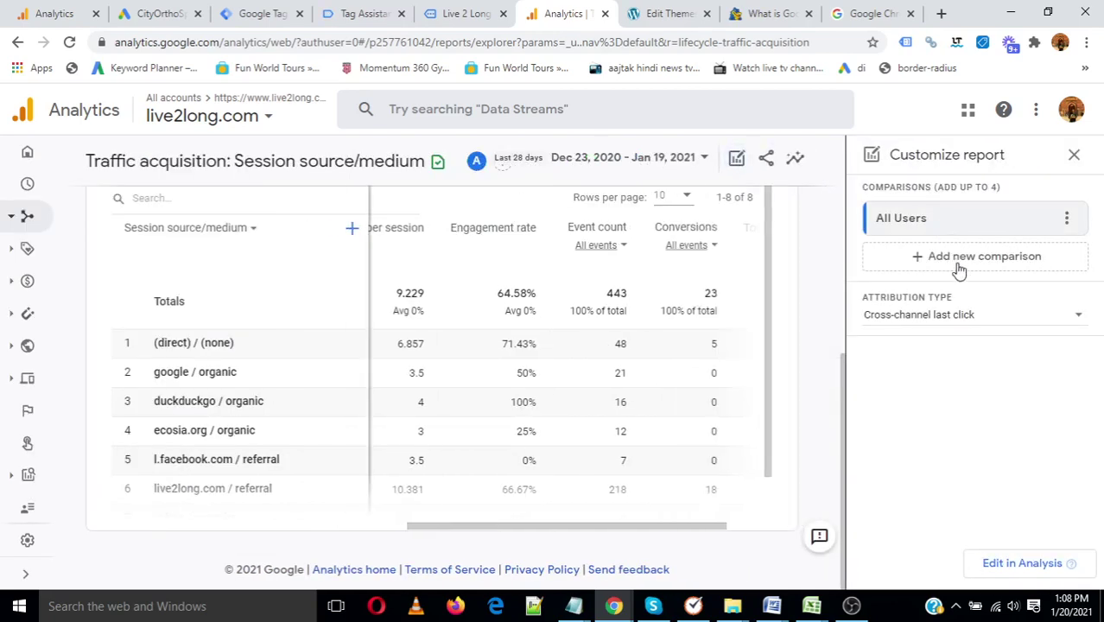
left_click(953, 259)
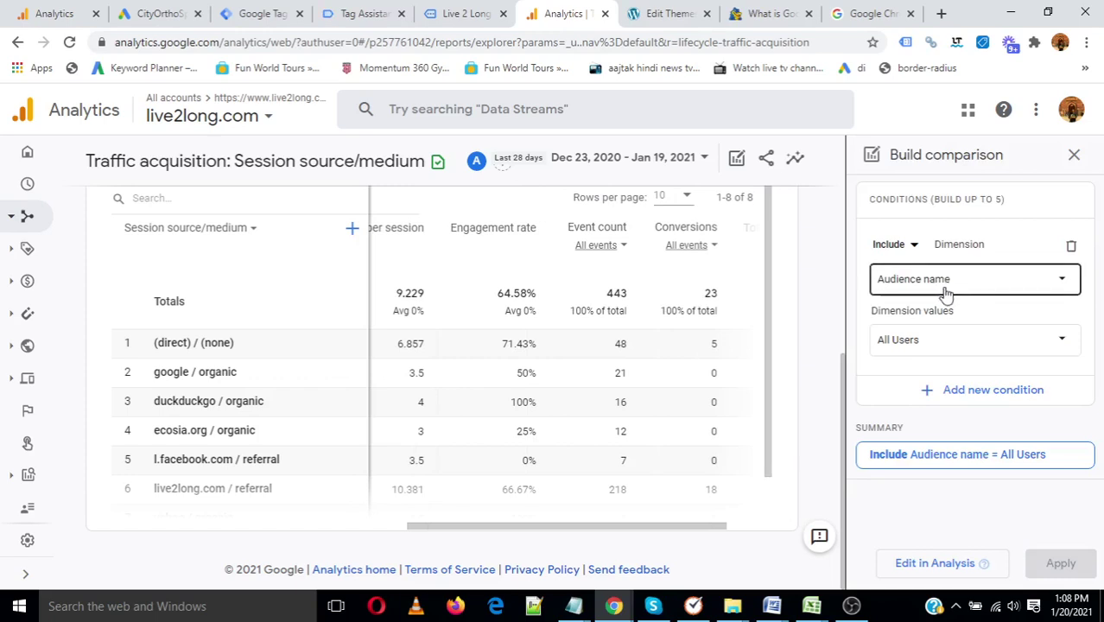
left_click(924, 283)
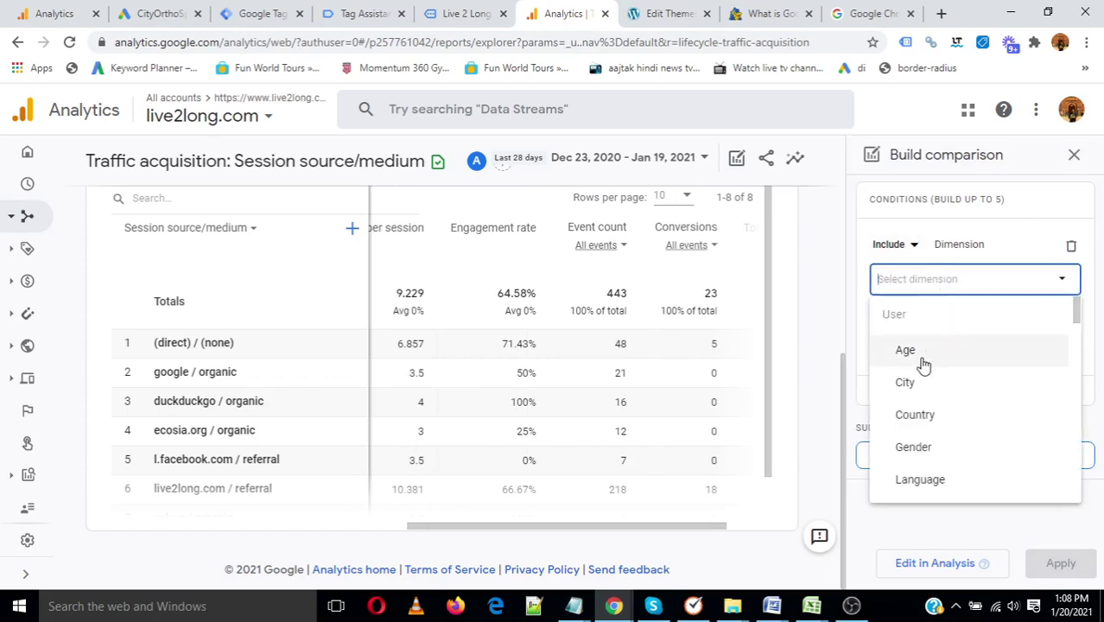
left_click(910, 385)
left_click(951, 341)
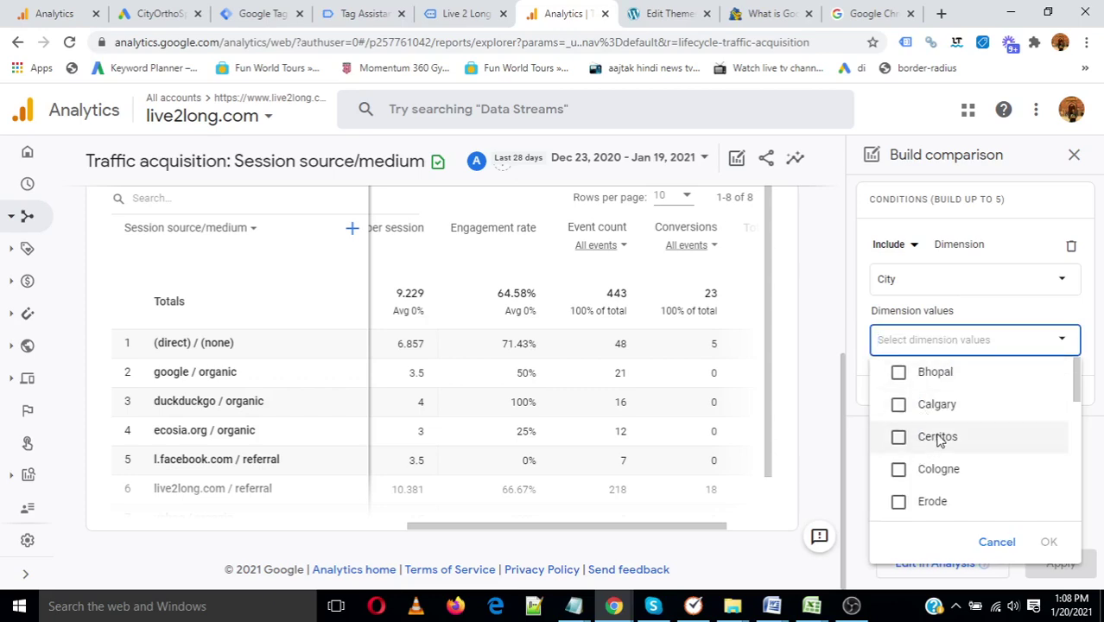
left_click(899, 372)
left_click(1049, 543)
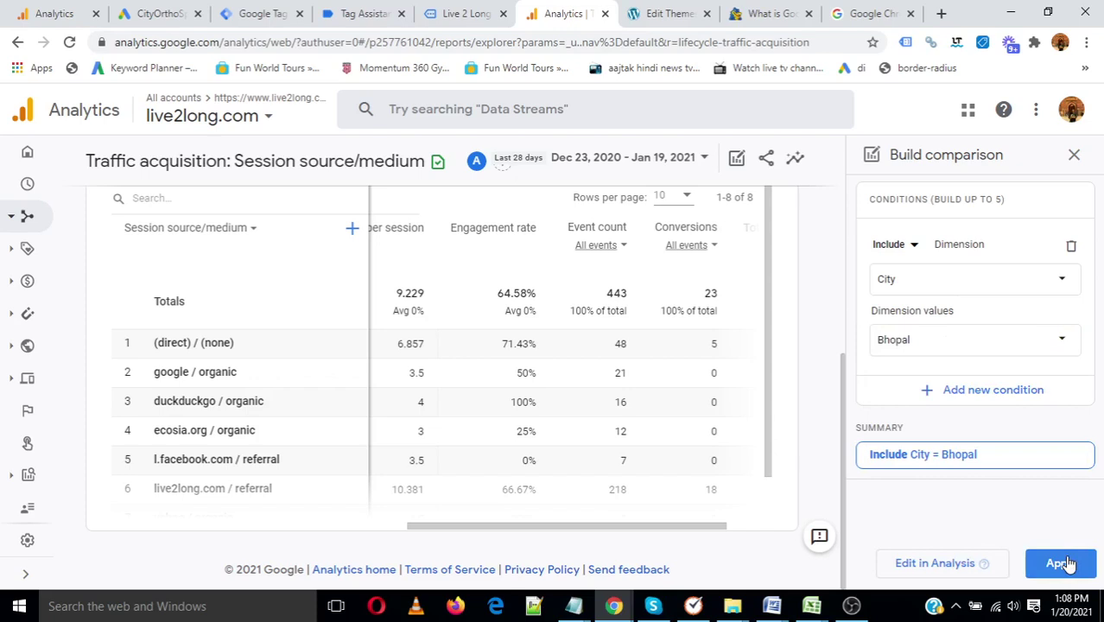
left_click(1061, 563)
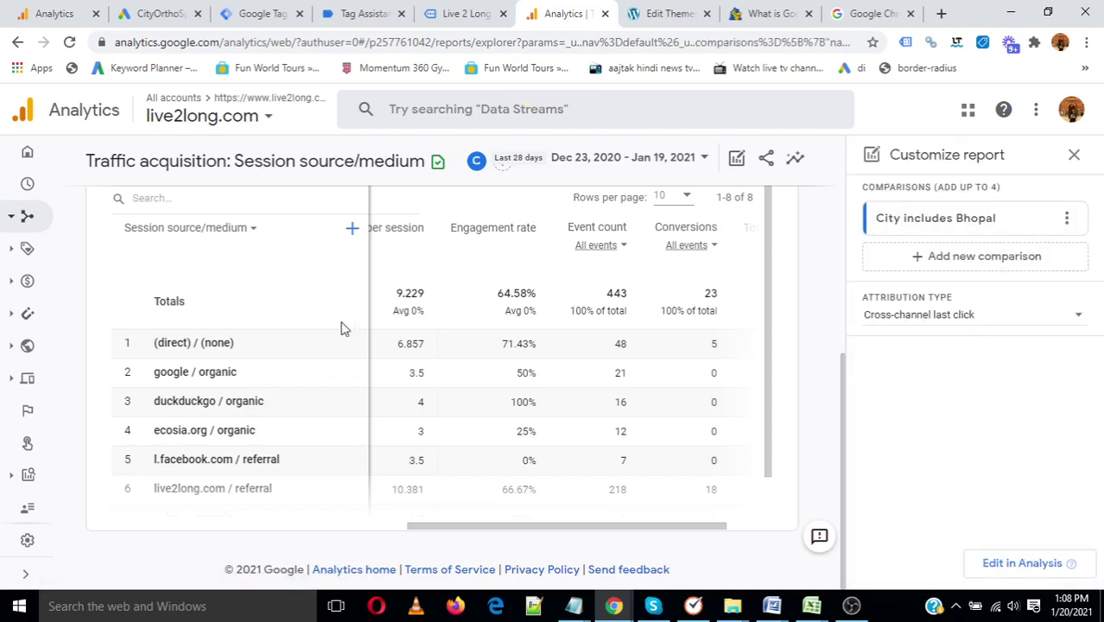
scroll(260, 328, "up", 2)
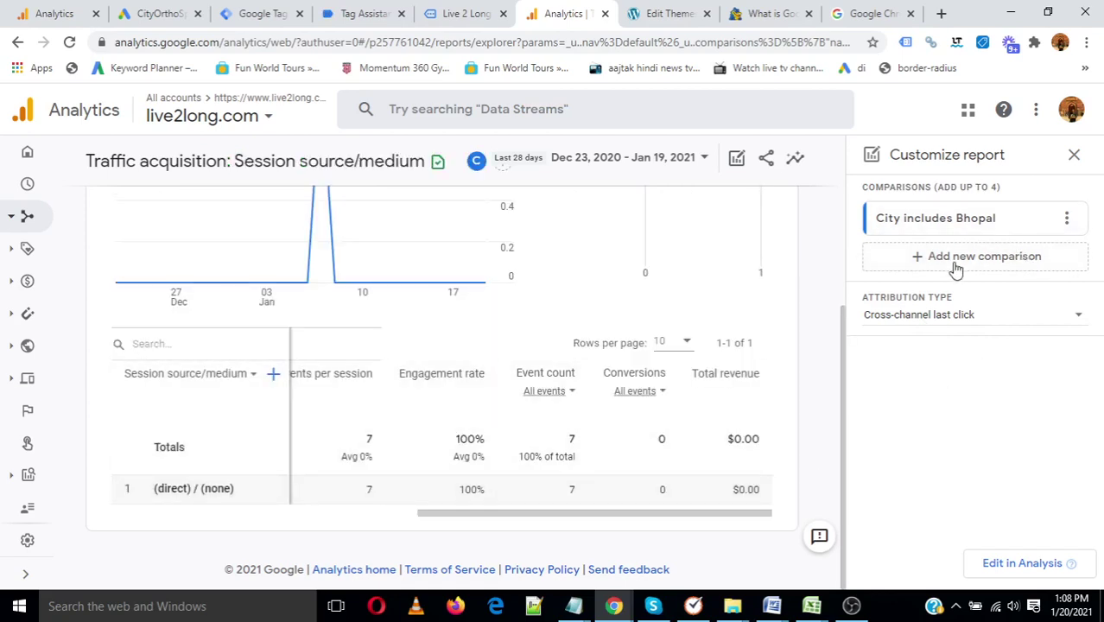
left_click(1074, 163)
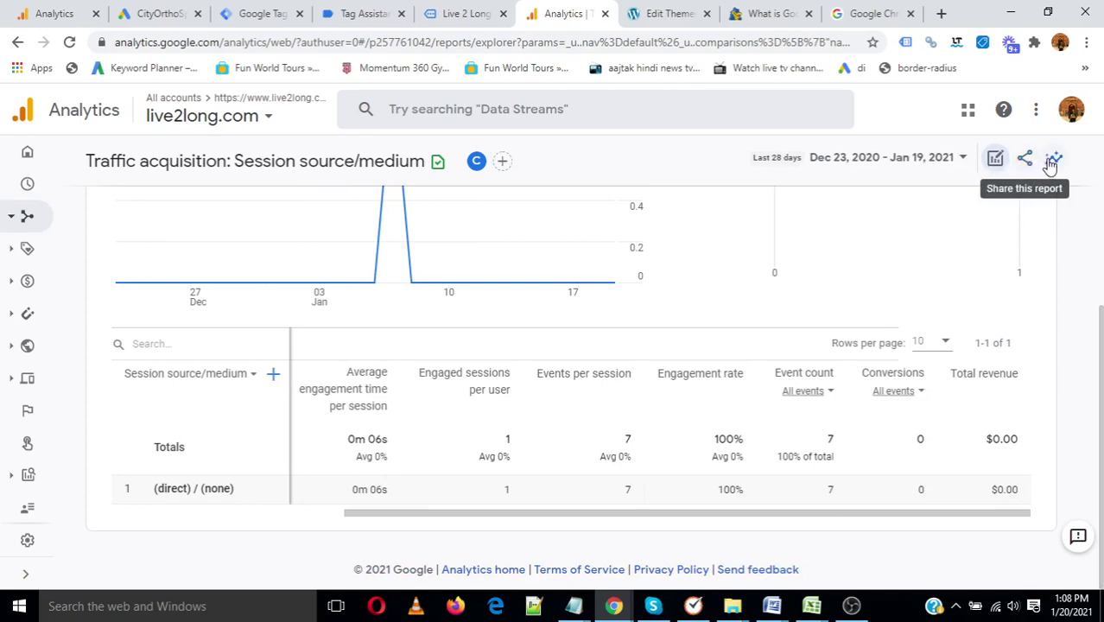
- Open Insights and ask the Demographics question "What countries do my users come from?"
left_click(1049, 165)
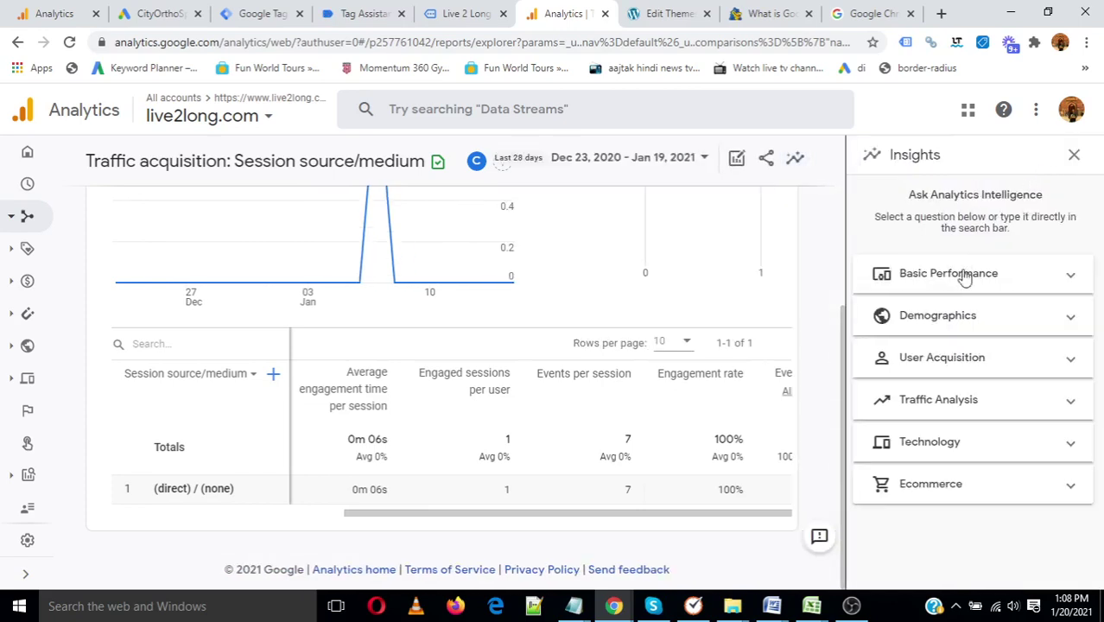
left_click(998, 325)
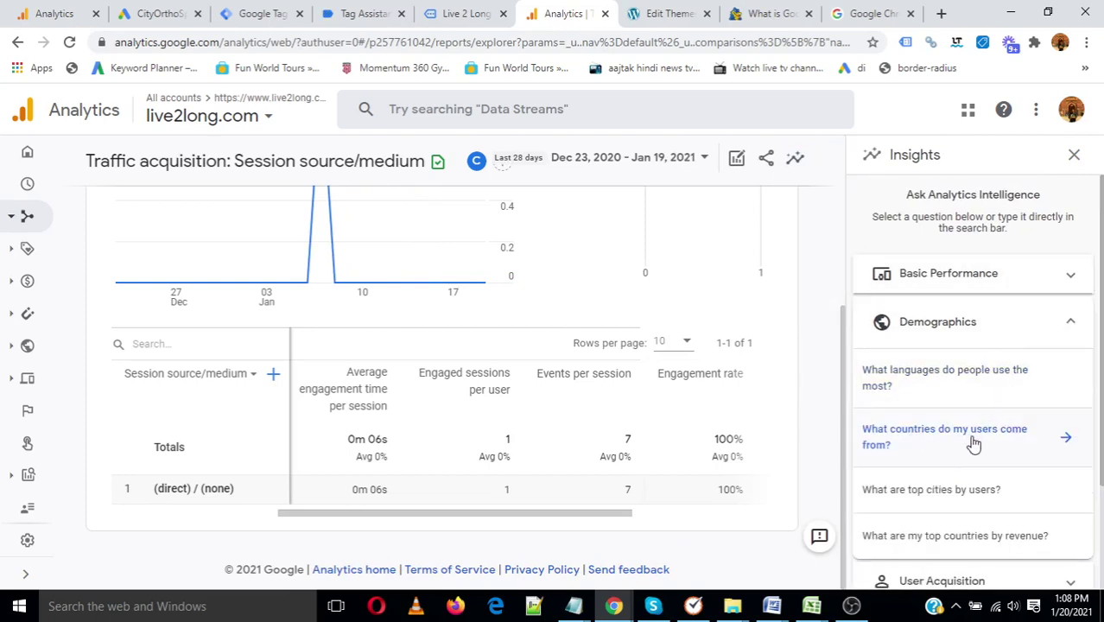
left_click(974, 442)
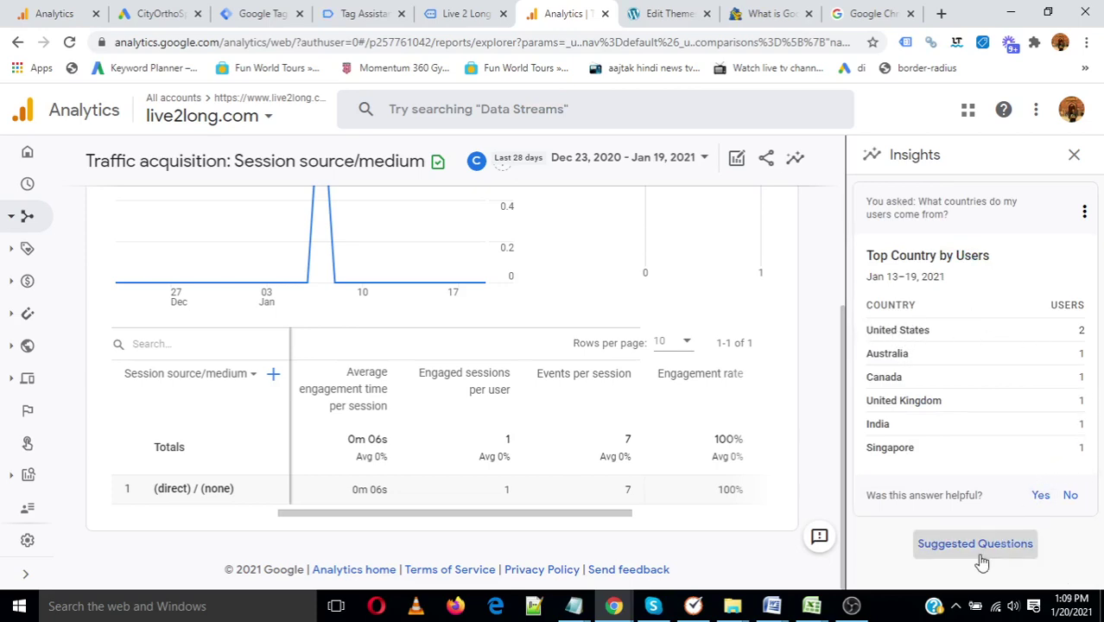
- Return to the suggested questions and ask the Demographics question "What languages do people use the most?"
left_click(976, 556)
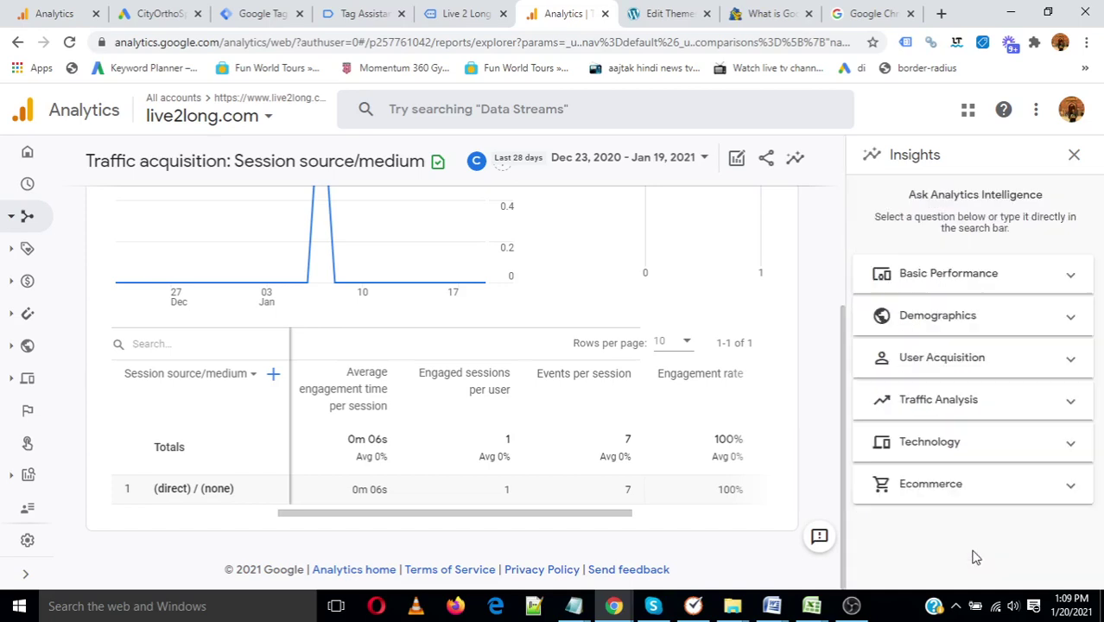
left_click(949, 313)
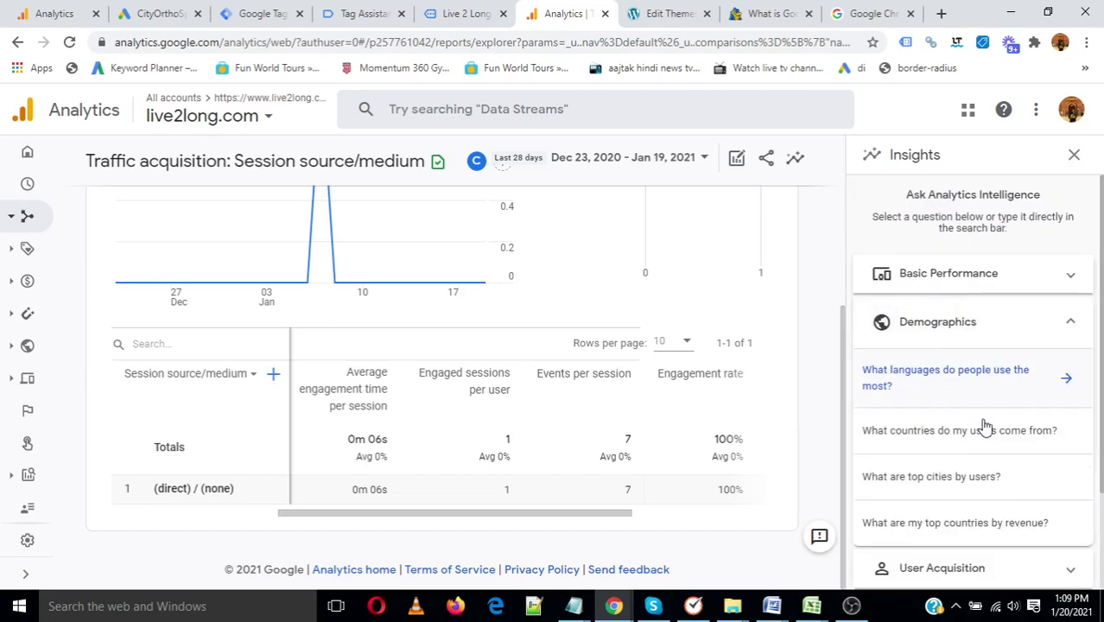
left_click(958, 373)
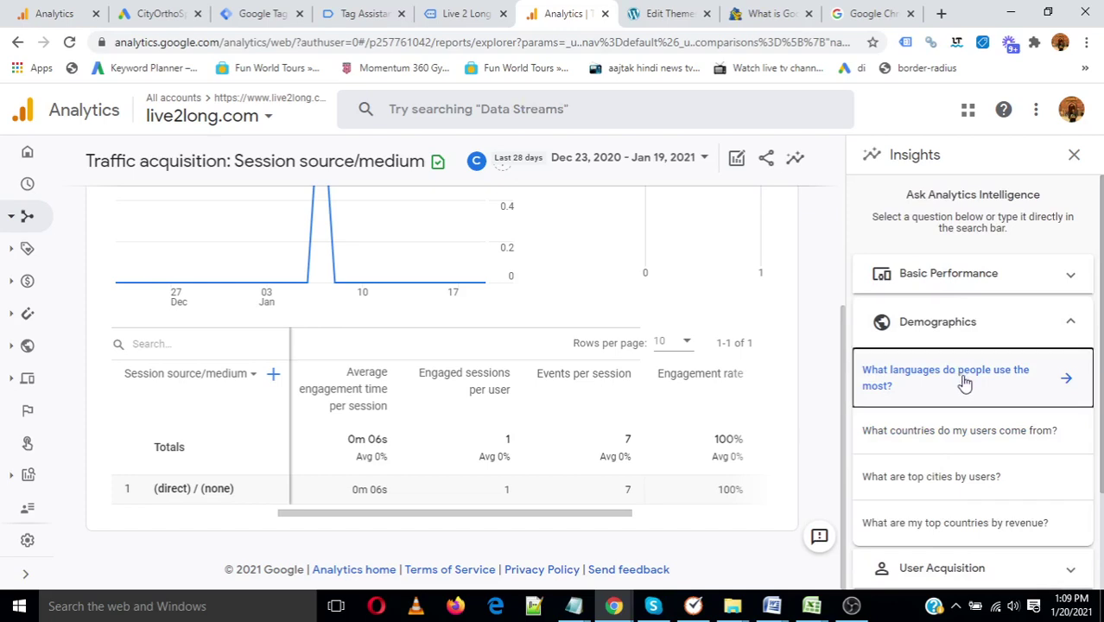
left_click(964, 383)
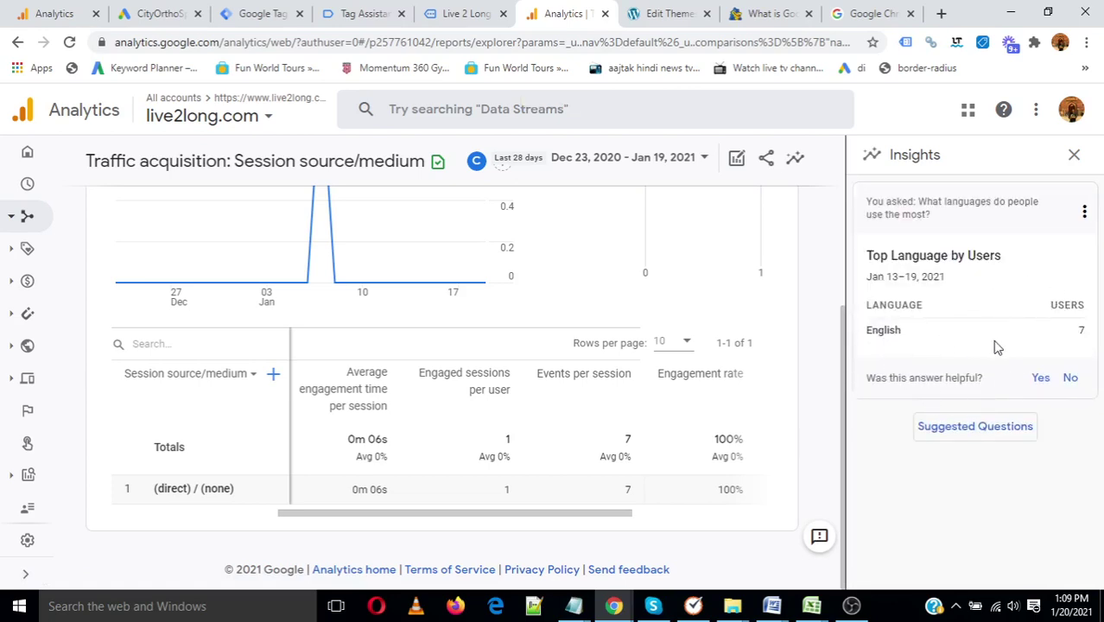
- Return to the suggested questions, look through the Demographics questions and remaining categories, and expand the Basic Performance questions
left_click(990, 428)
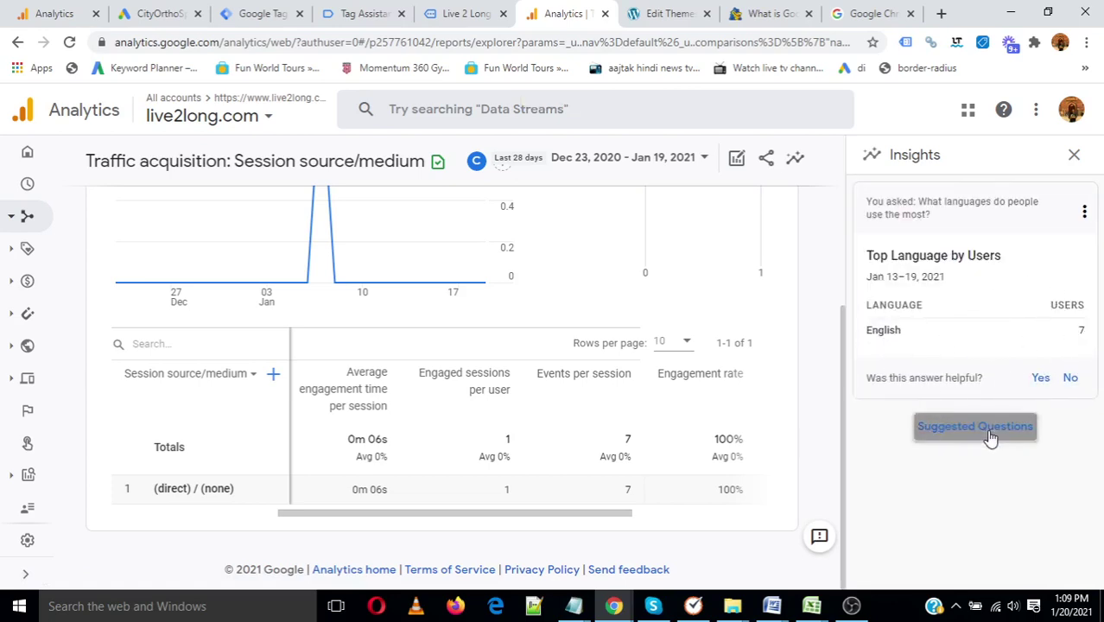
left_click(944, 320)
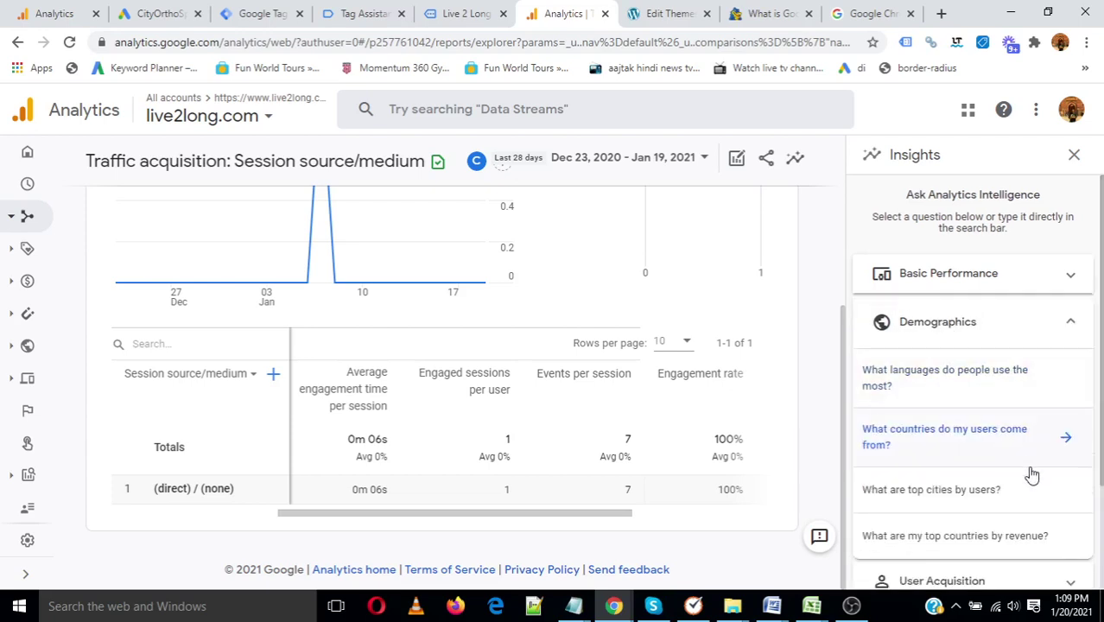
scroll(1036, 488, "down", 1)
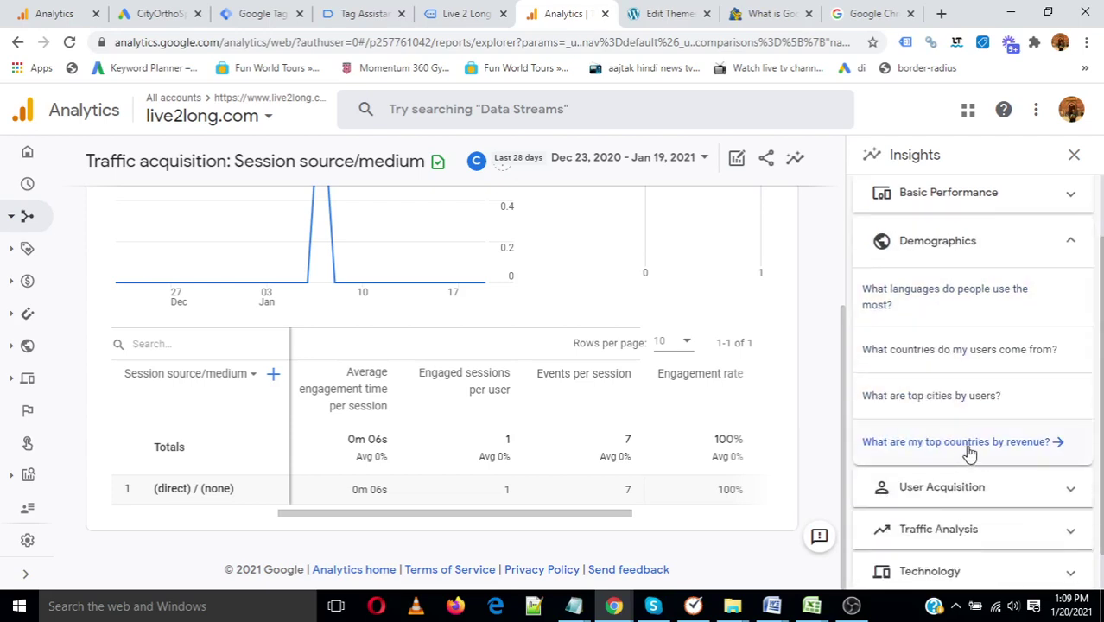
scroll(1001, 466, "down", 1)
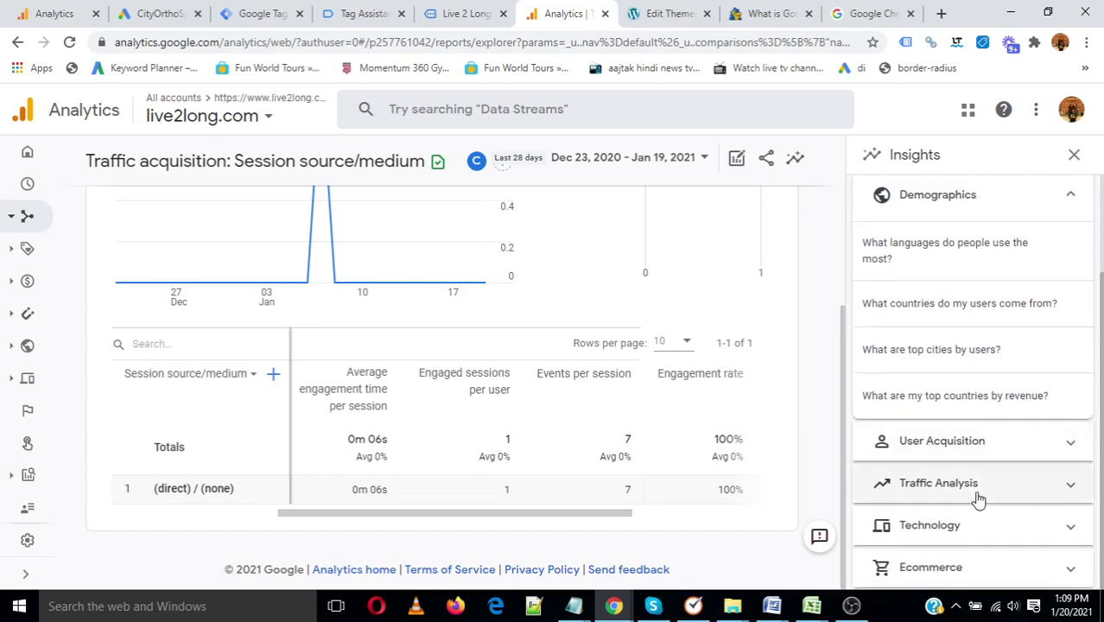
scroll(993, 415, "up", 2)
left_click(981, 281)
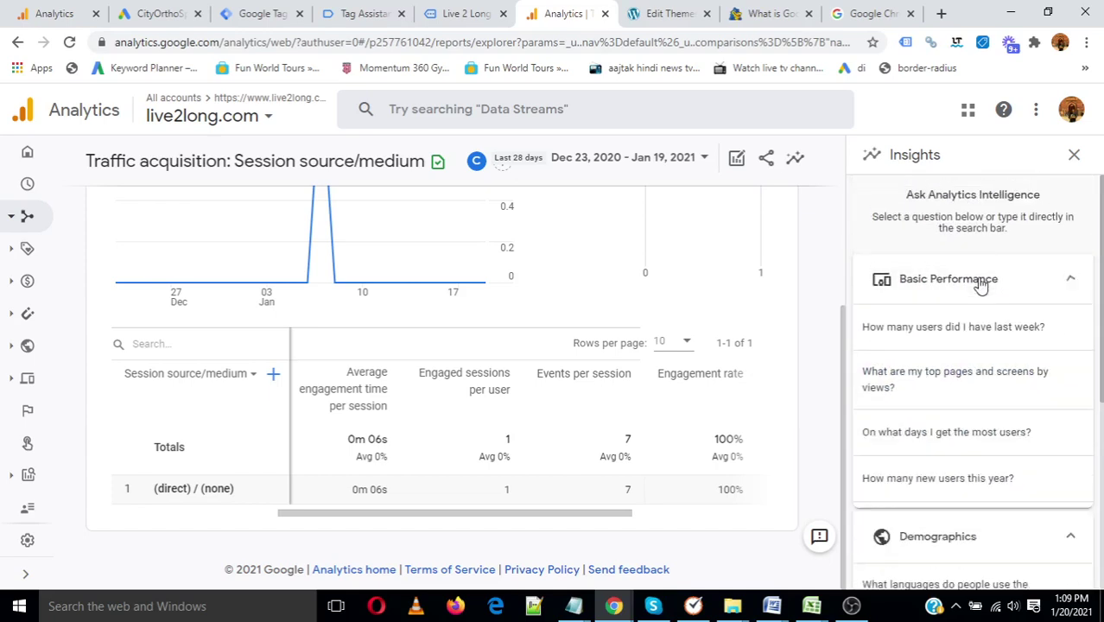
- Ask the Basic Performance question "On what days I get the most users?" and review the answer by day of week
left_click(962, 340)
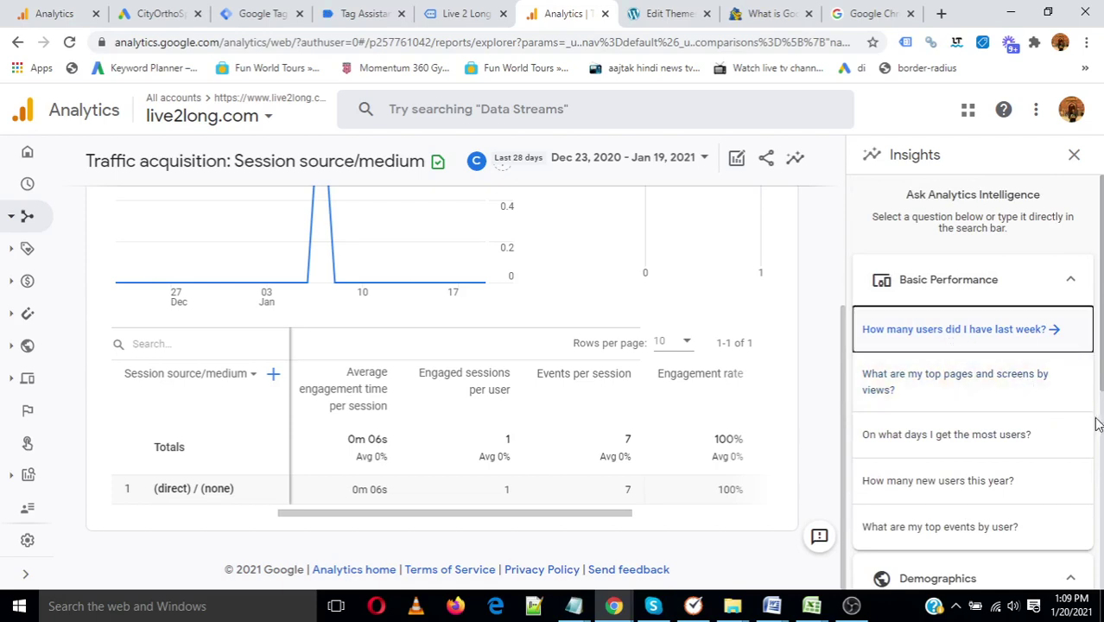
left_click(979, 443)
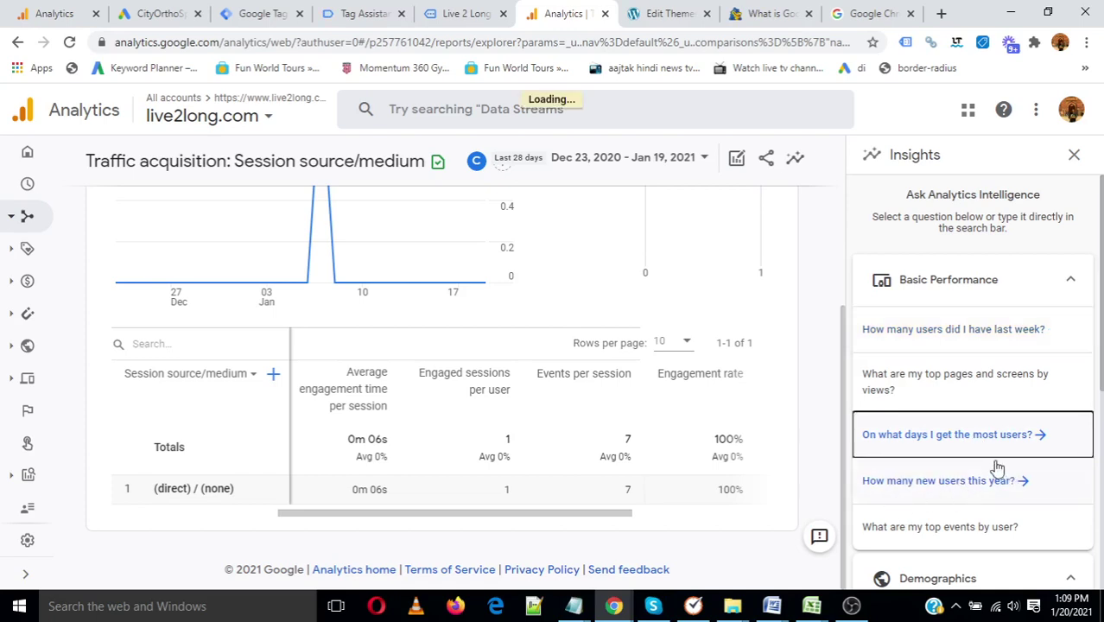
left_click(949, 437)
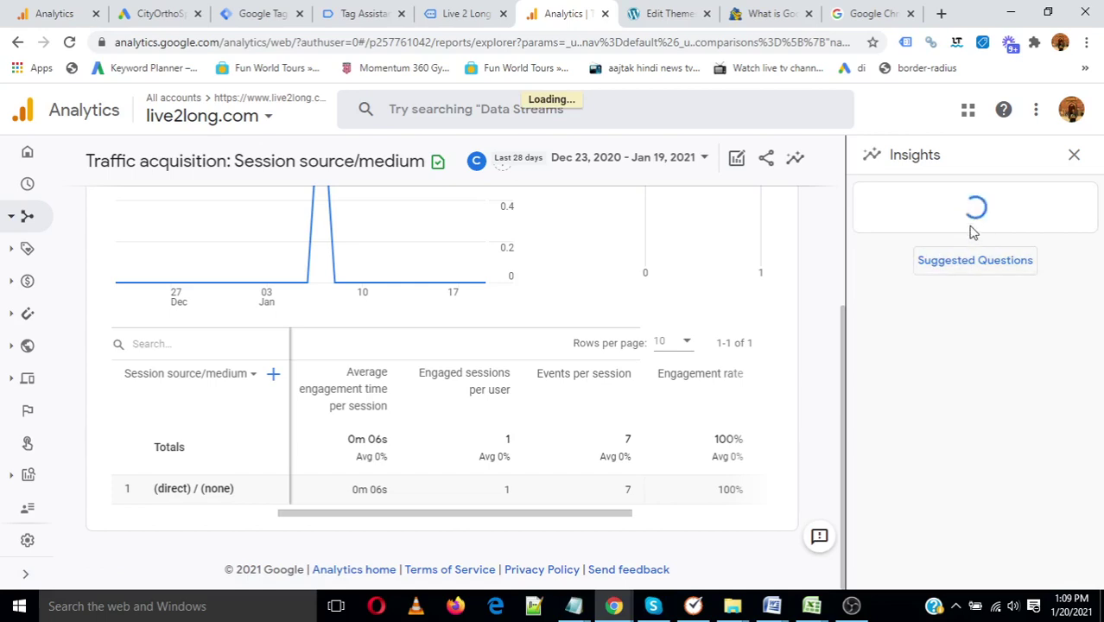
scroll(1009, 444, "down", 1)
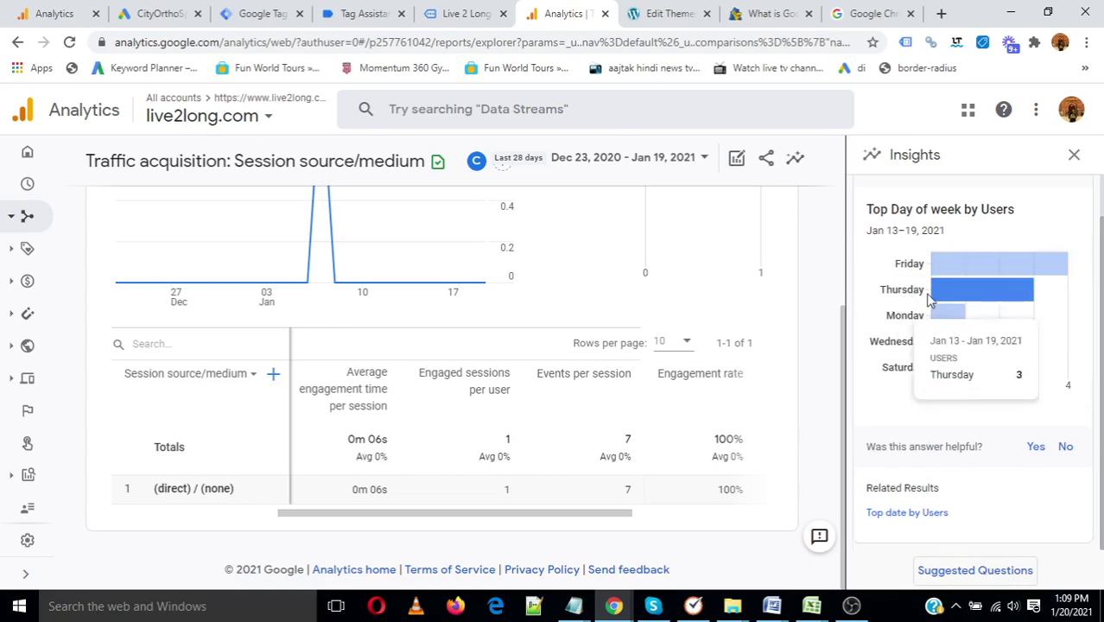
- Return to the suggested questions and look through the Ecommerce questions
left_click(971, 579)
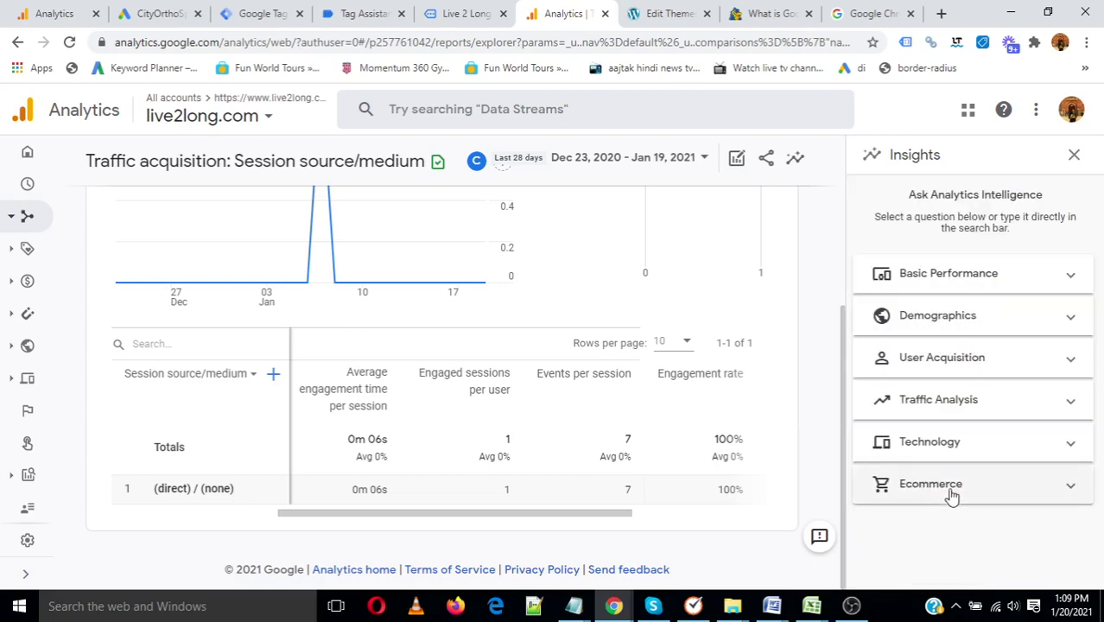
left_click(951, 490)
scroll(1006, 486, "down", 2)
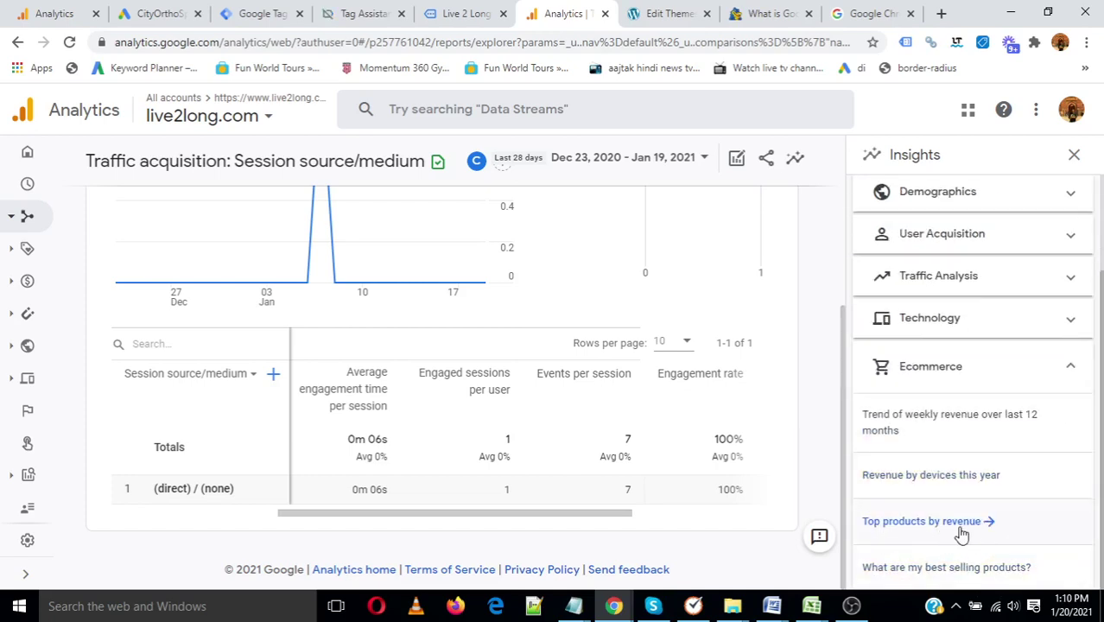
- Ask the Traffic Analysis question "Trend of monthly users last year", view the answer, and close Insights
left_click(960, 285)
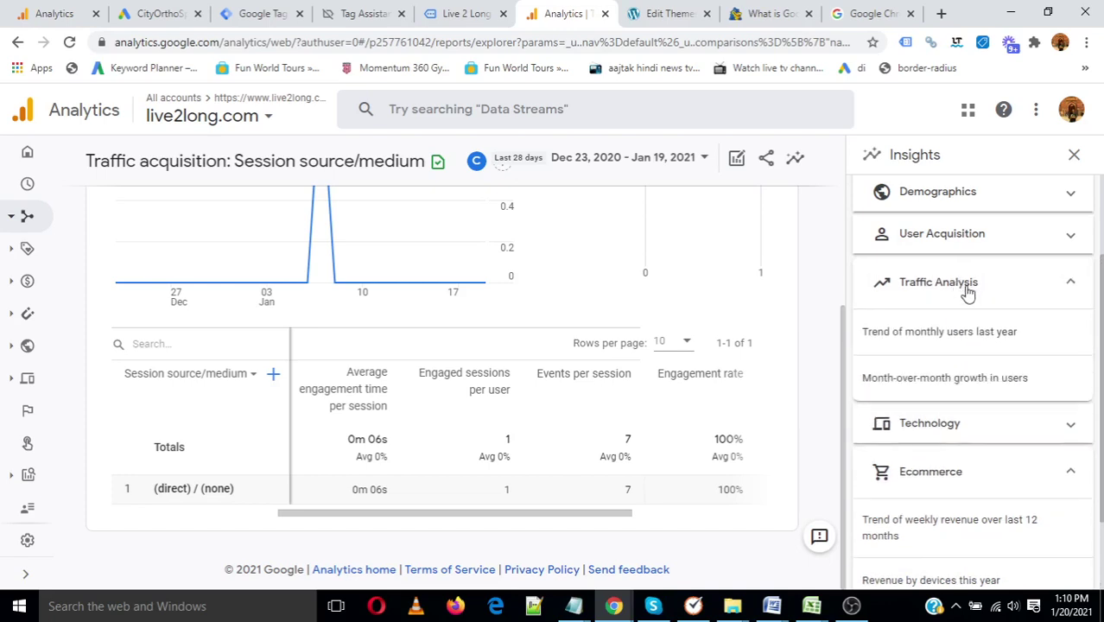
left_click(963, 342)
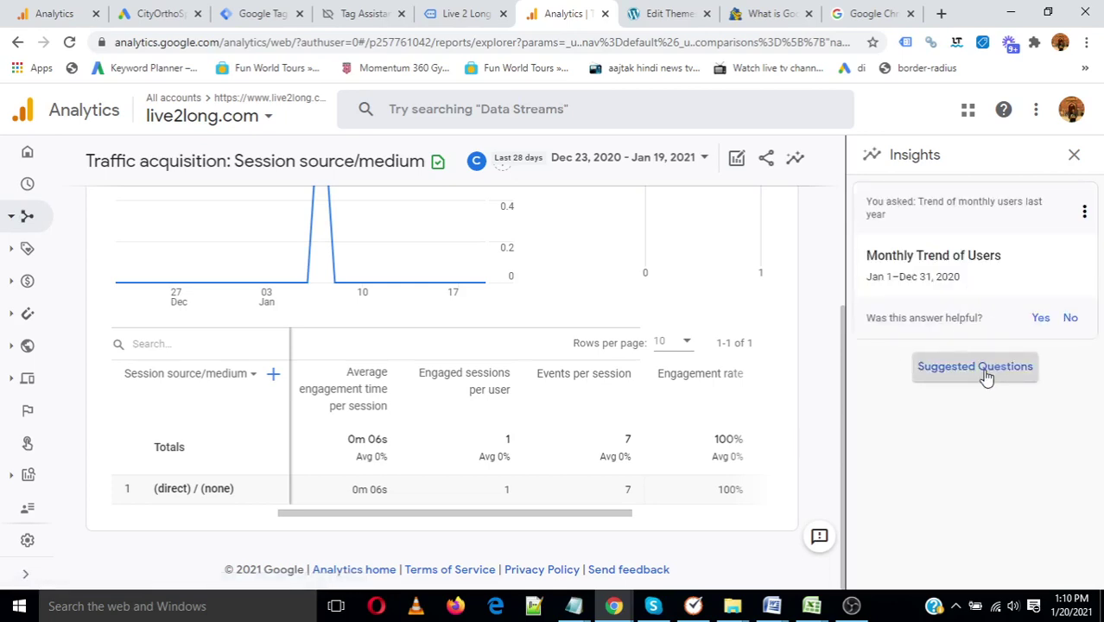
left_click(986, 371)
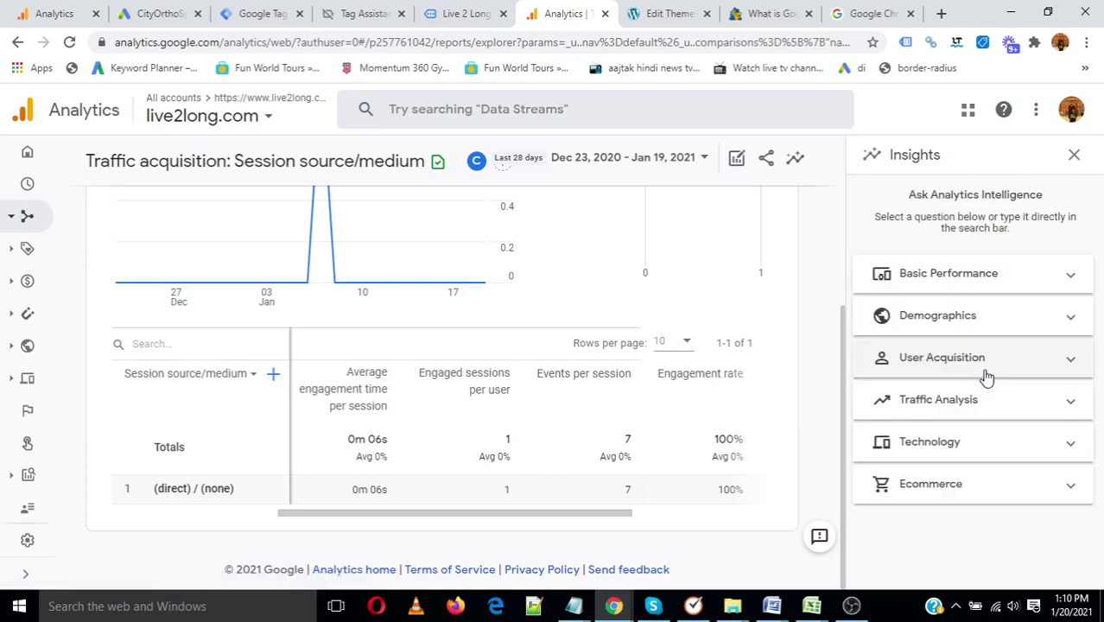
left_click(1074, 155)
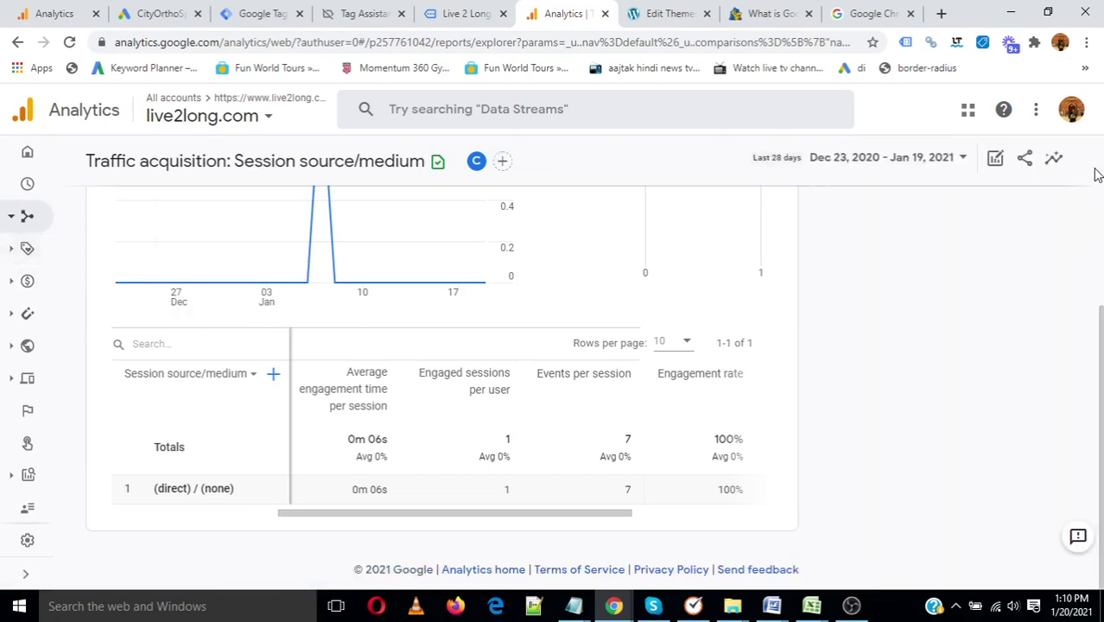
- Look through the Acquisition reports in the Life cycle navigation and expand the Engagement reports
left_click(22, 223)
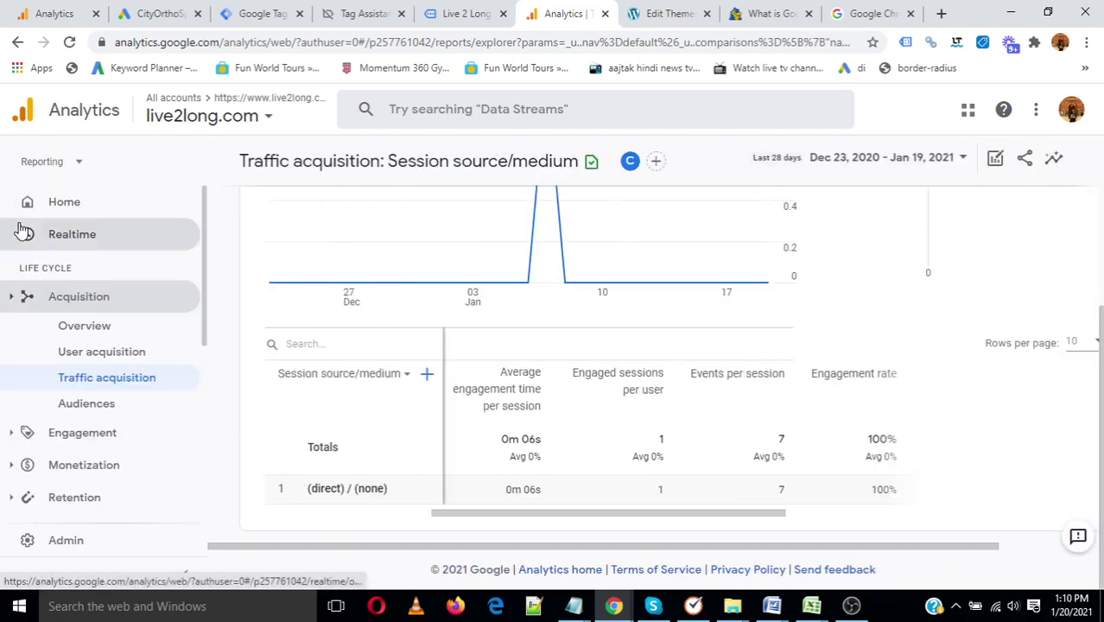
left_click(70, 302)
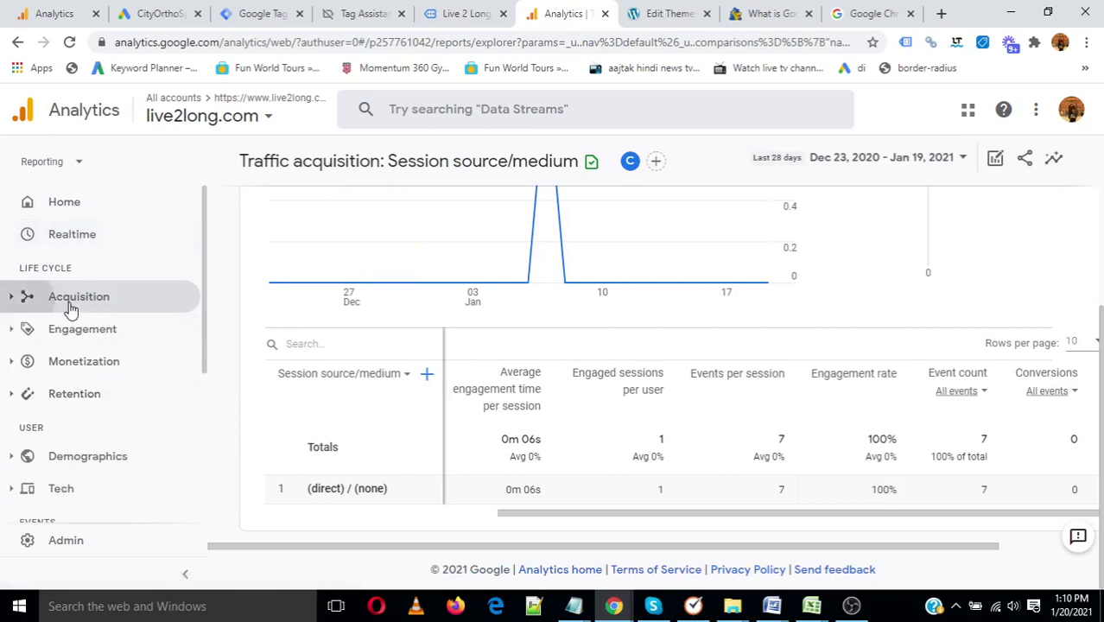
left_click(86, 309)
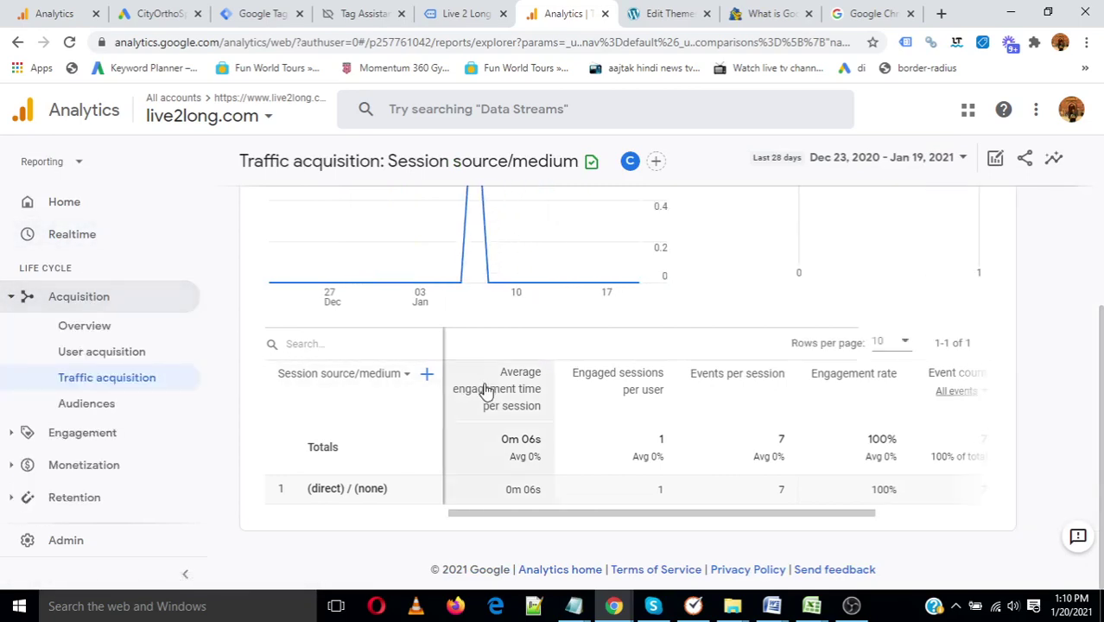
scroll(199, 448, "down", 2)
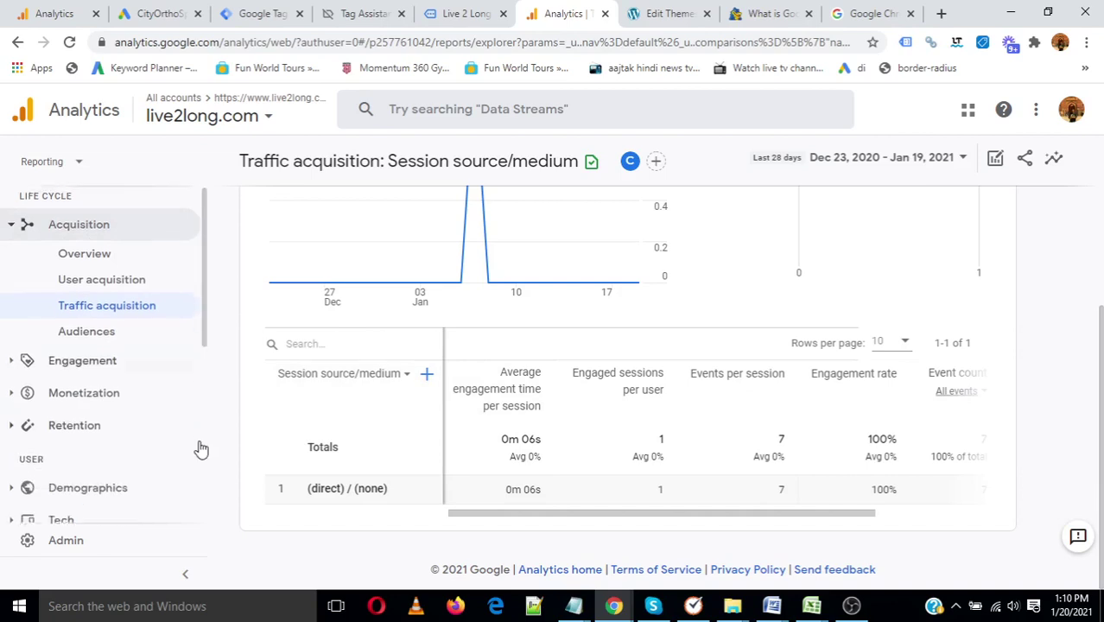
left_click(82, 365)
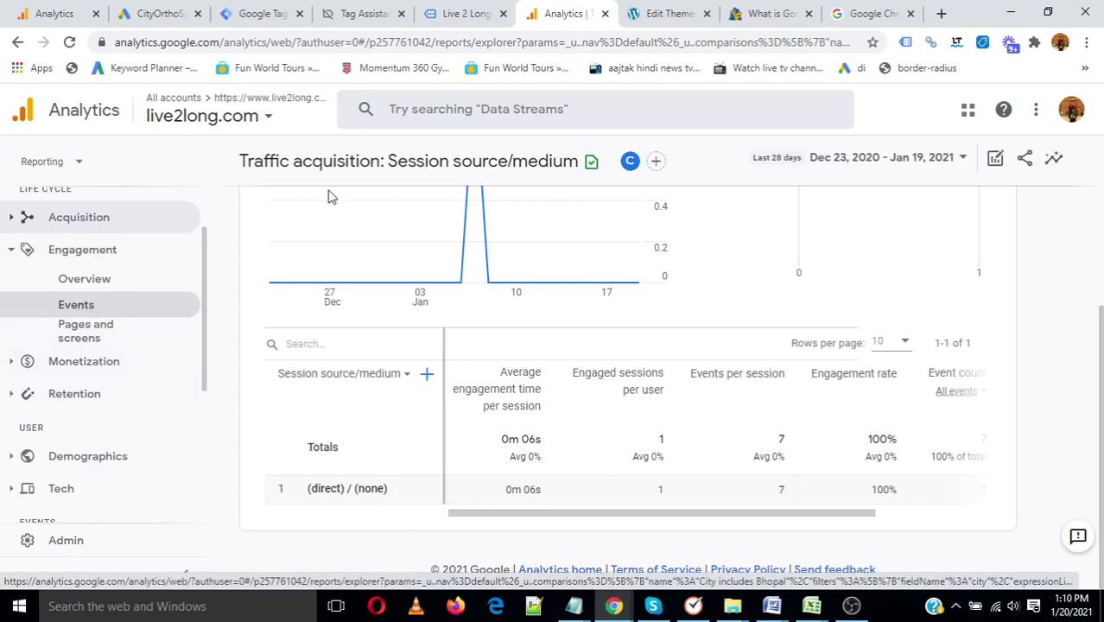
- Open the "Kettlebell Level 1 Course and Certification" post on the Live 2 Long site and check the G-4GYHLCKYX0 hits in Tag Assistant
left_click(662, 12)
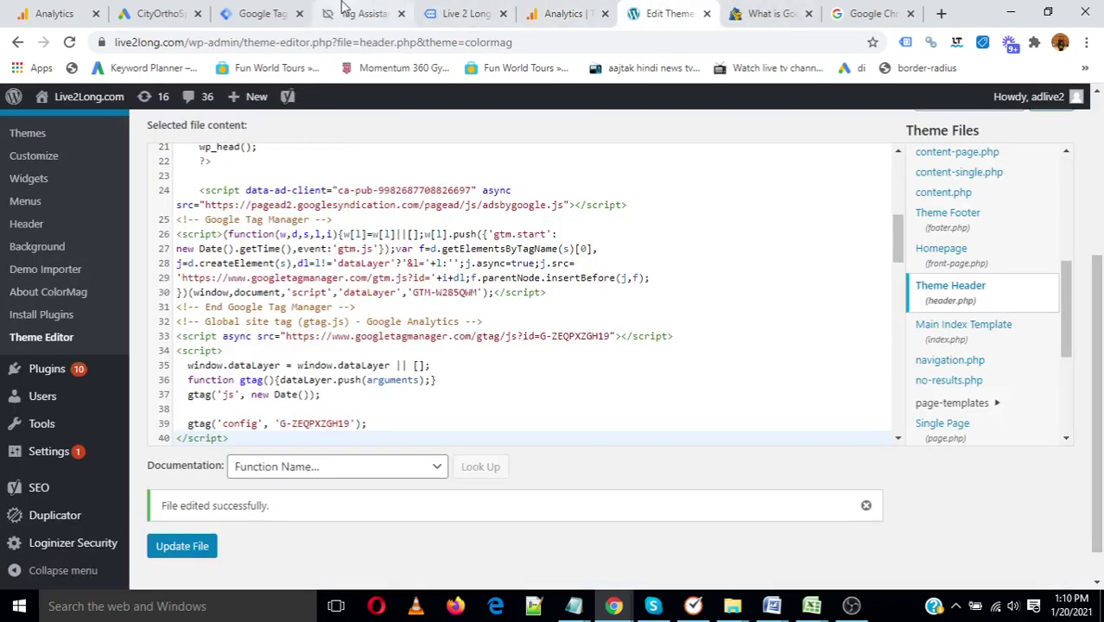
left_click(458, 12)
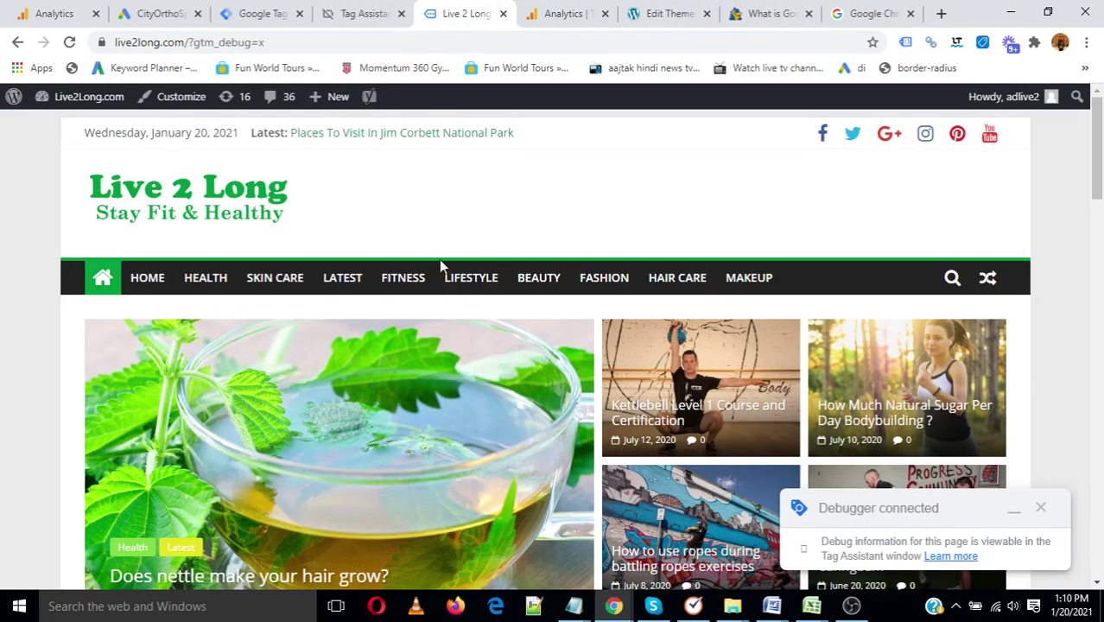
scroll(443, 266, "down", 6)
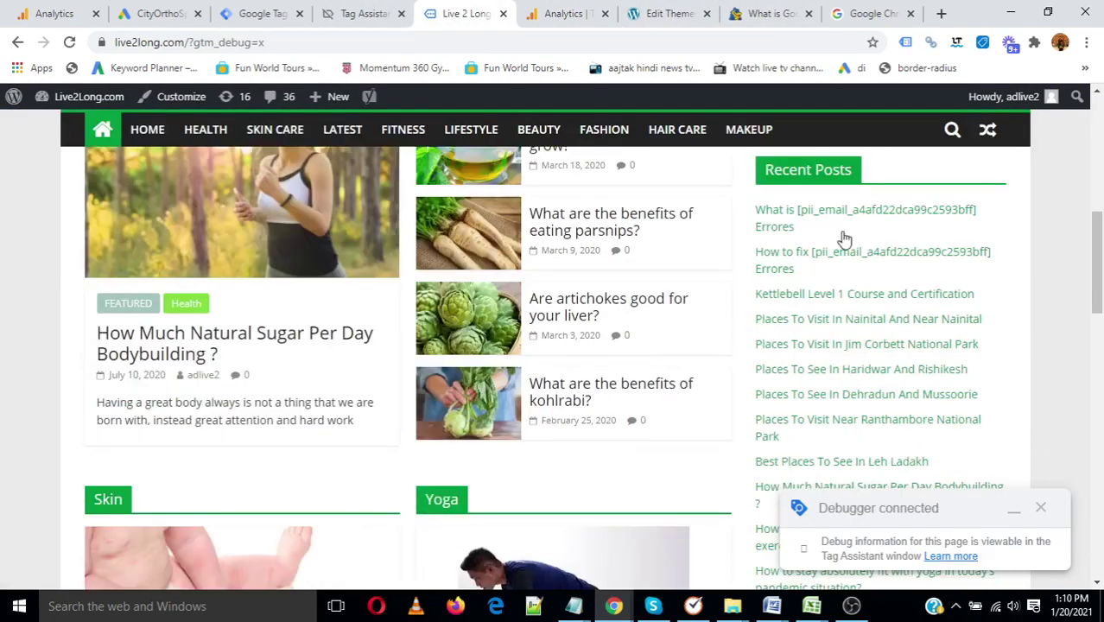
left_click(834, 295)
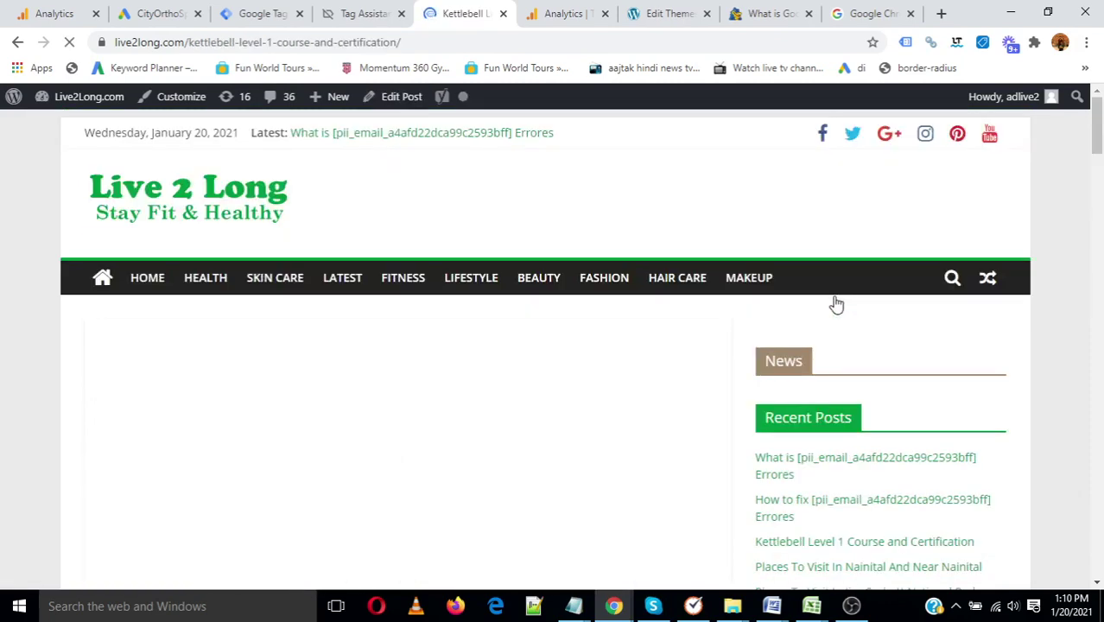
left_click(361, 16)
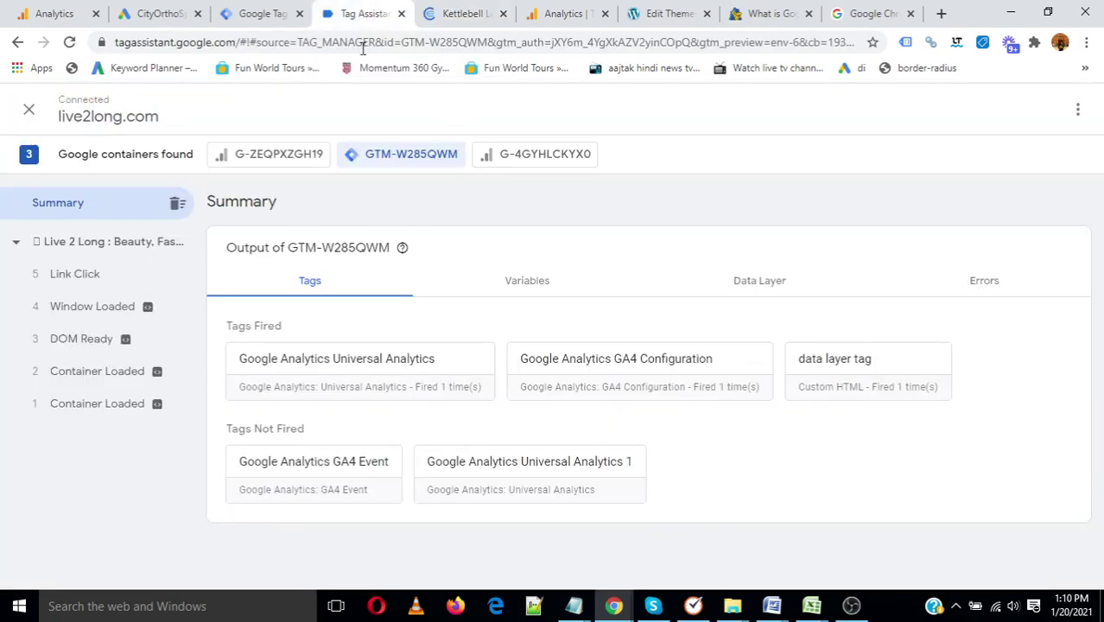
left_click(535, 156)
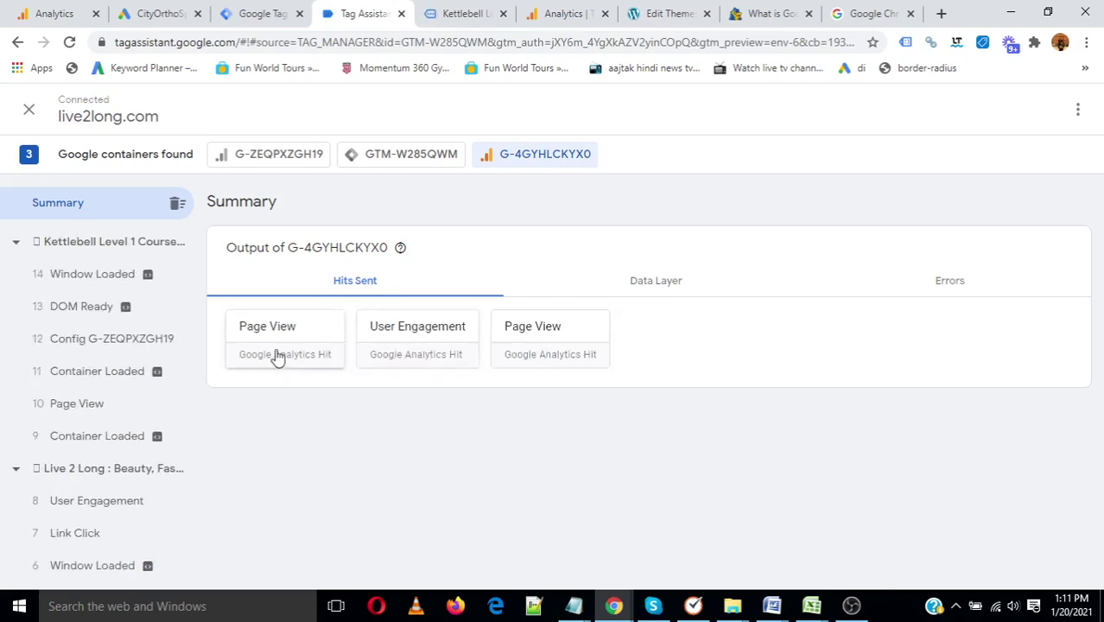
- Return to Analytics and open DebugView to examine the debug device's event timeline and top events
left_click(563, 11)
scroll(61, 501, "down", 3)
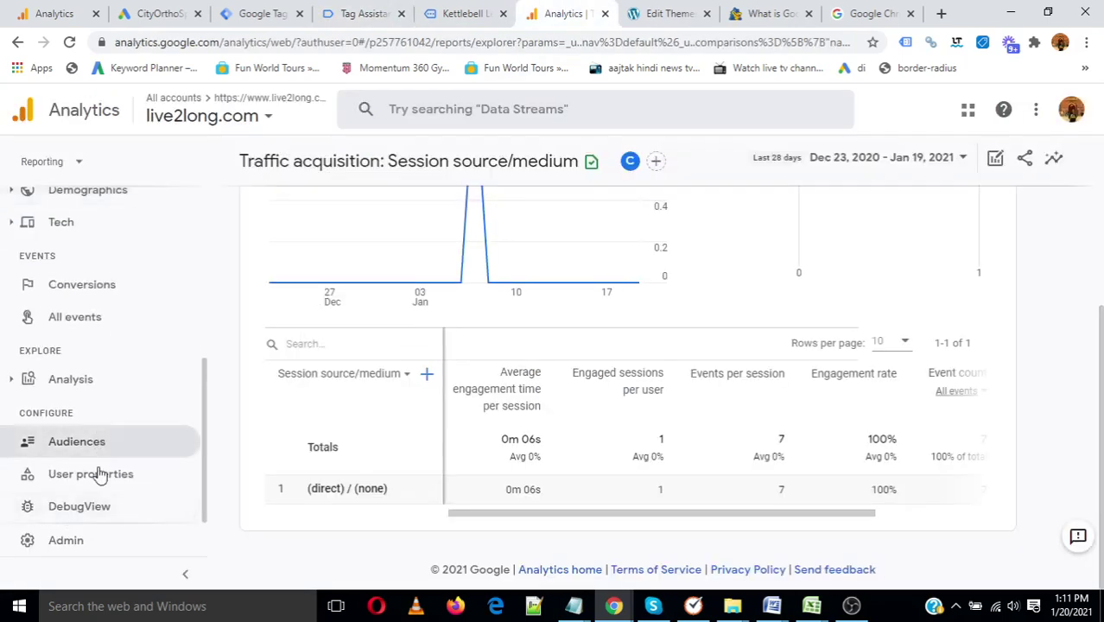
left_click(79, 506)
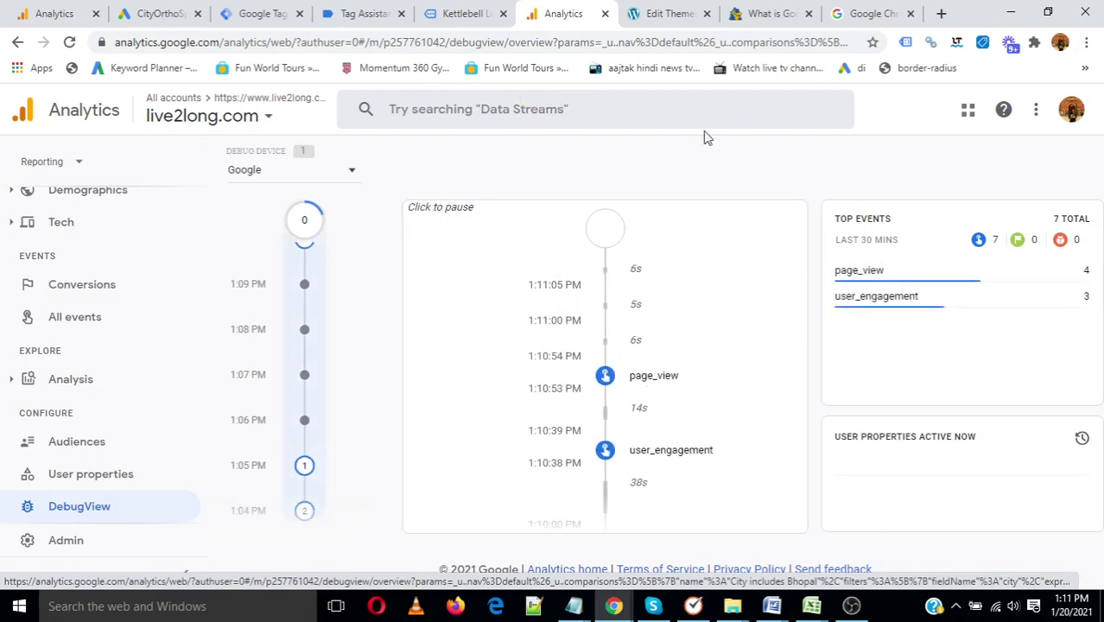
left_click(462, 13)
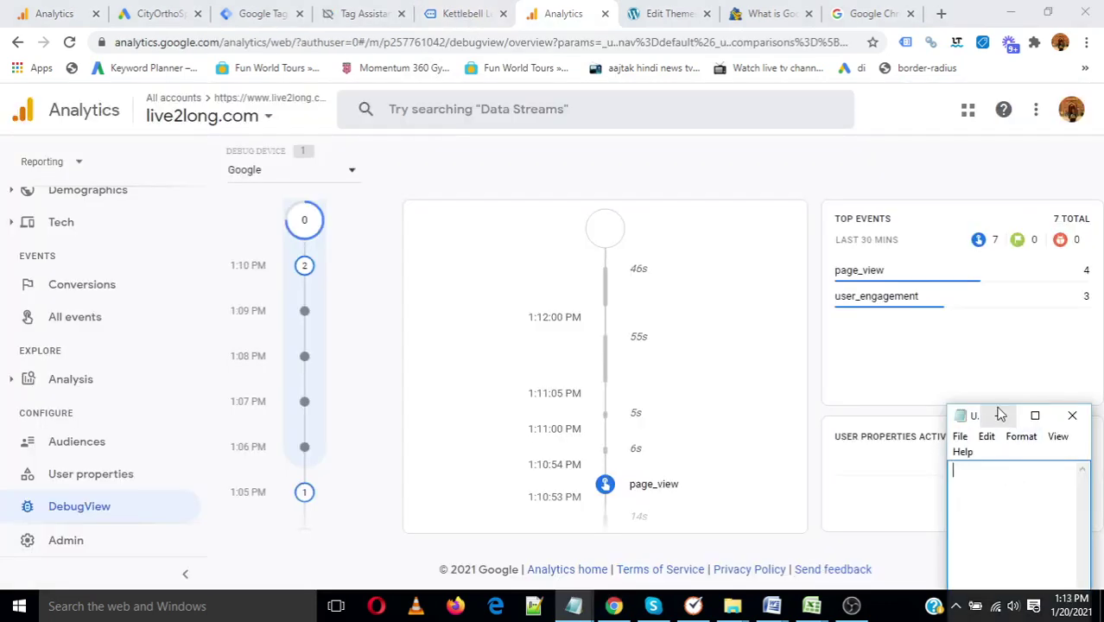
left_click(999, 416)
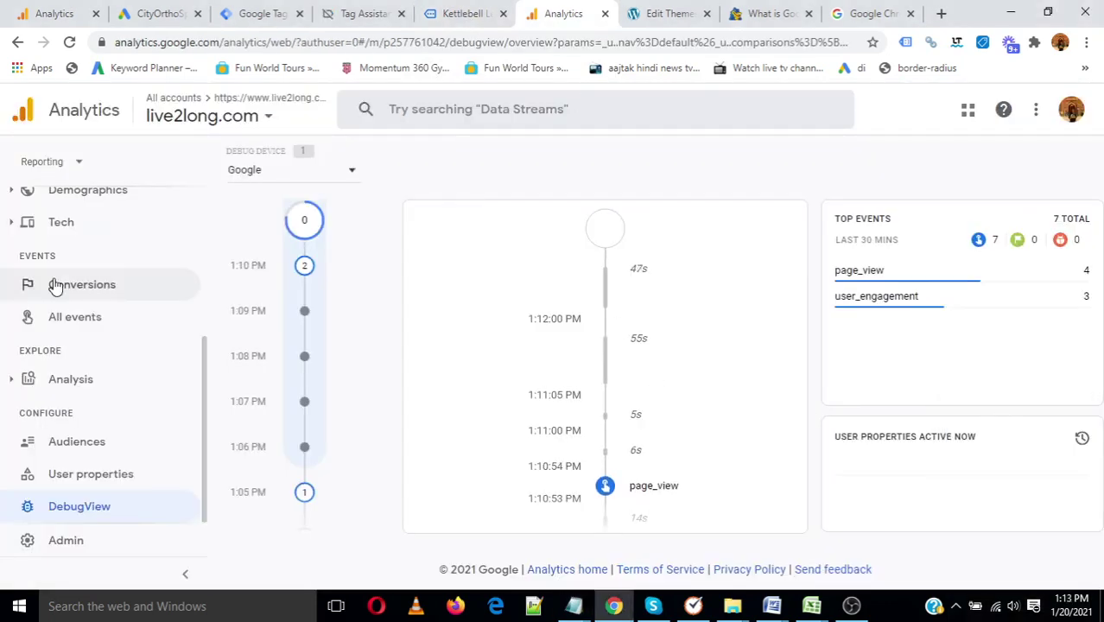
- Expand the Engagement reports and open the Engagement overview
scroll(55, 286, "up", 3)
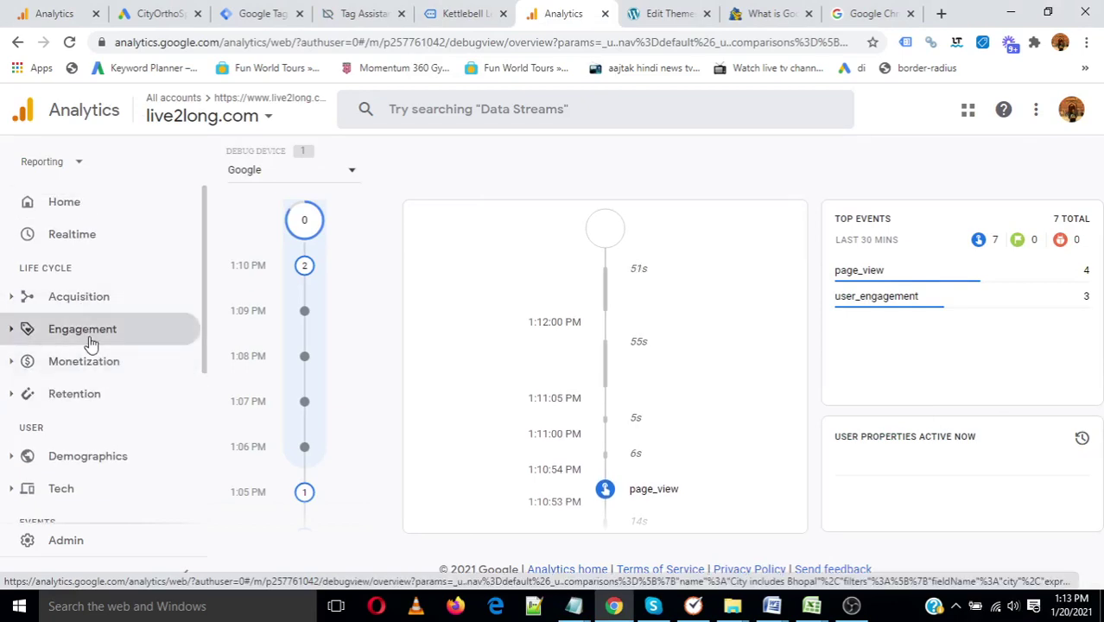
left_click(89, 336)
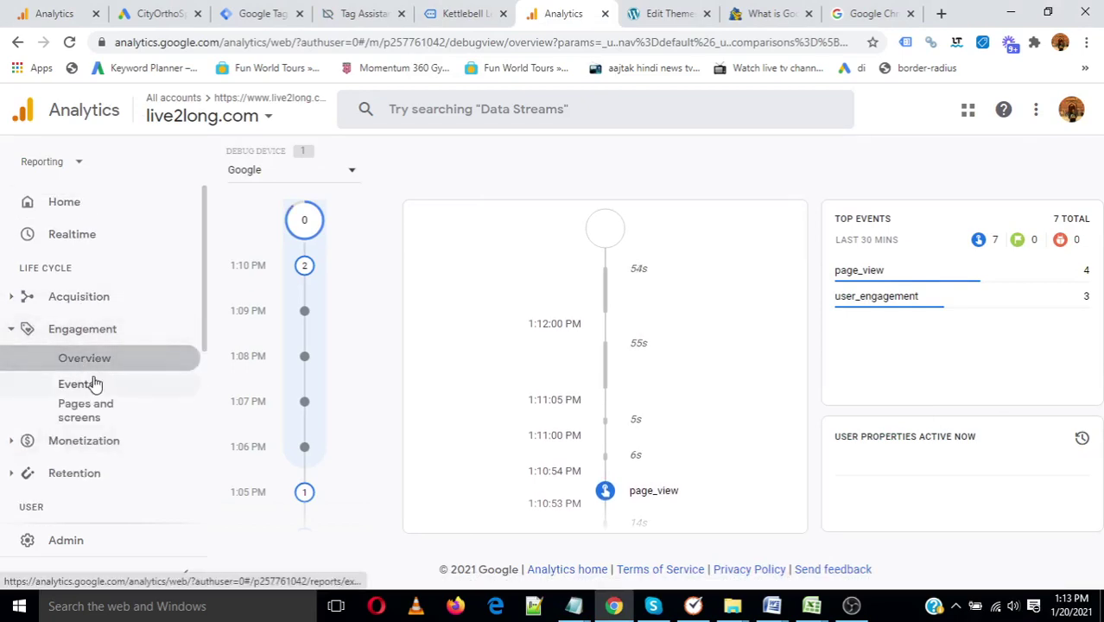
left_click(92, 386)
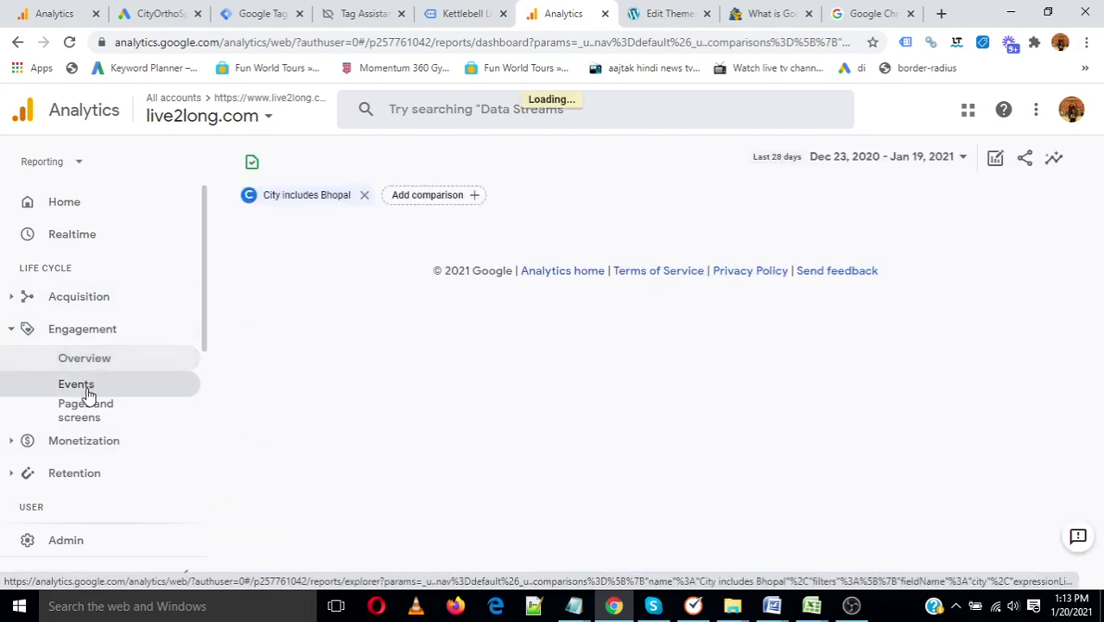
- Expand the Monetization reports and look through the available reports, including Ecommerce purchases
left_click(89, 450)
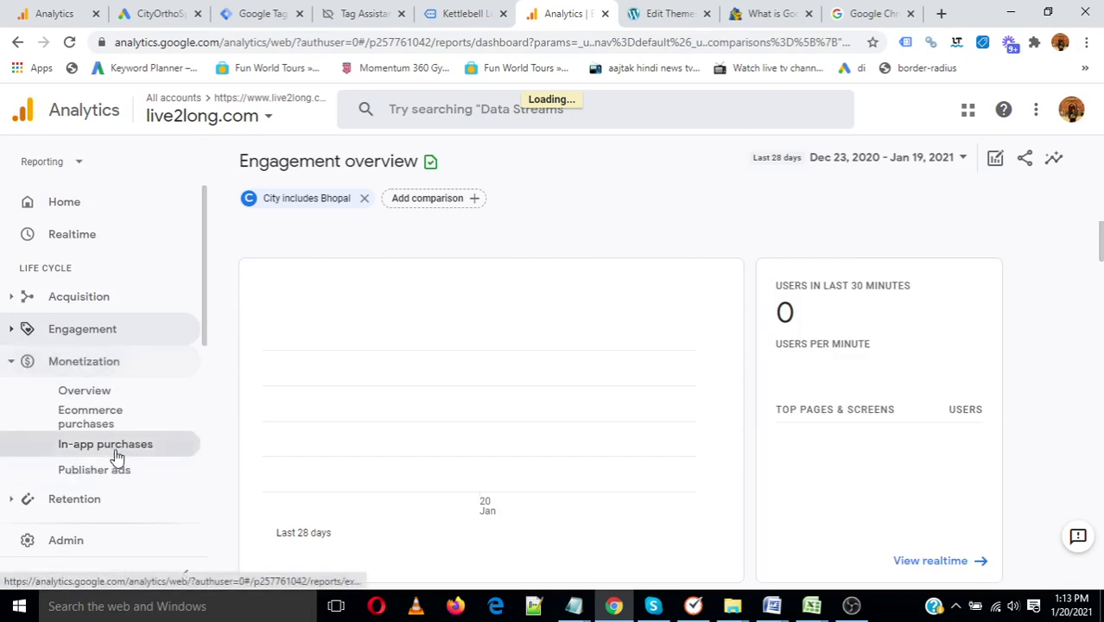
scroll(113, 454, "down", 1)
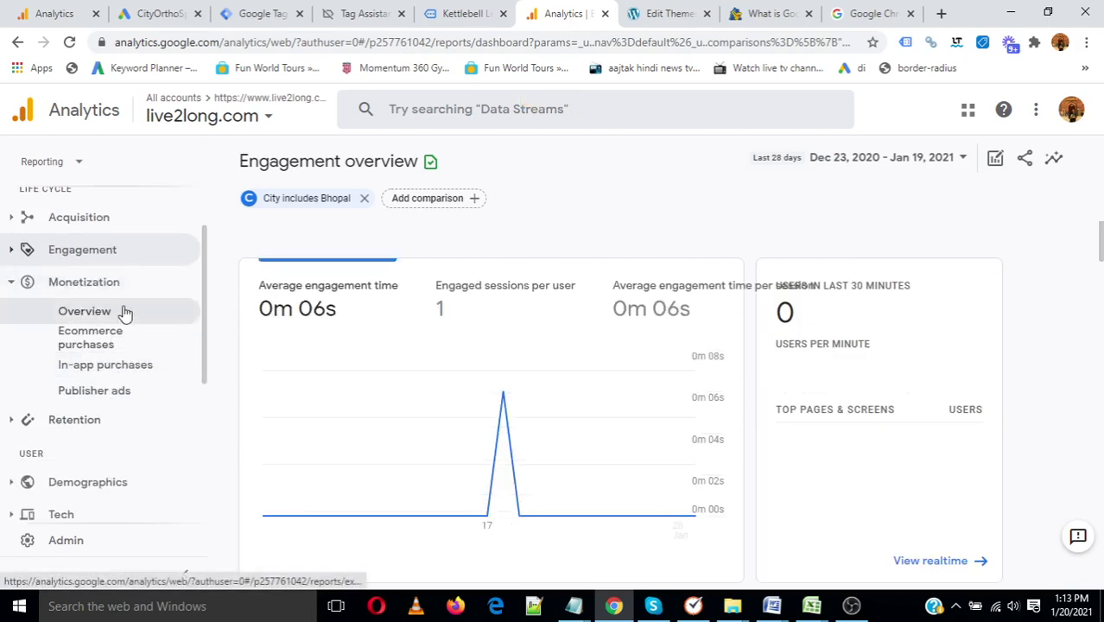
left_click(107, 345)
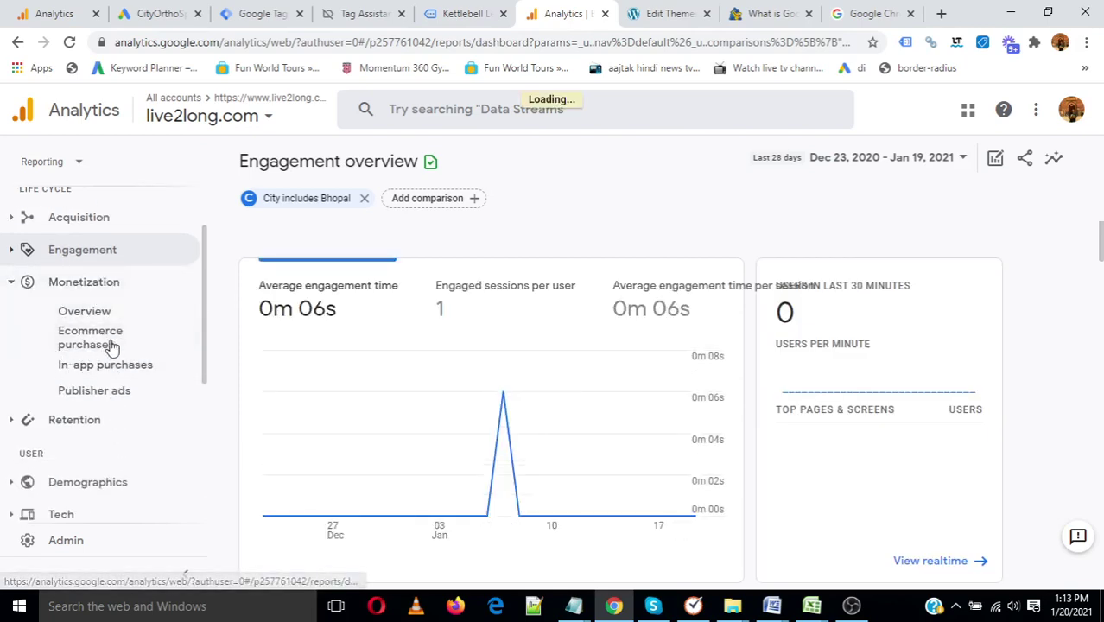
- Open the Retention overview and review its new and returning users chart and the cohort charts
left_click(74, 421)
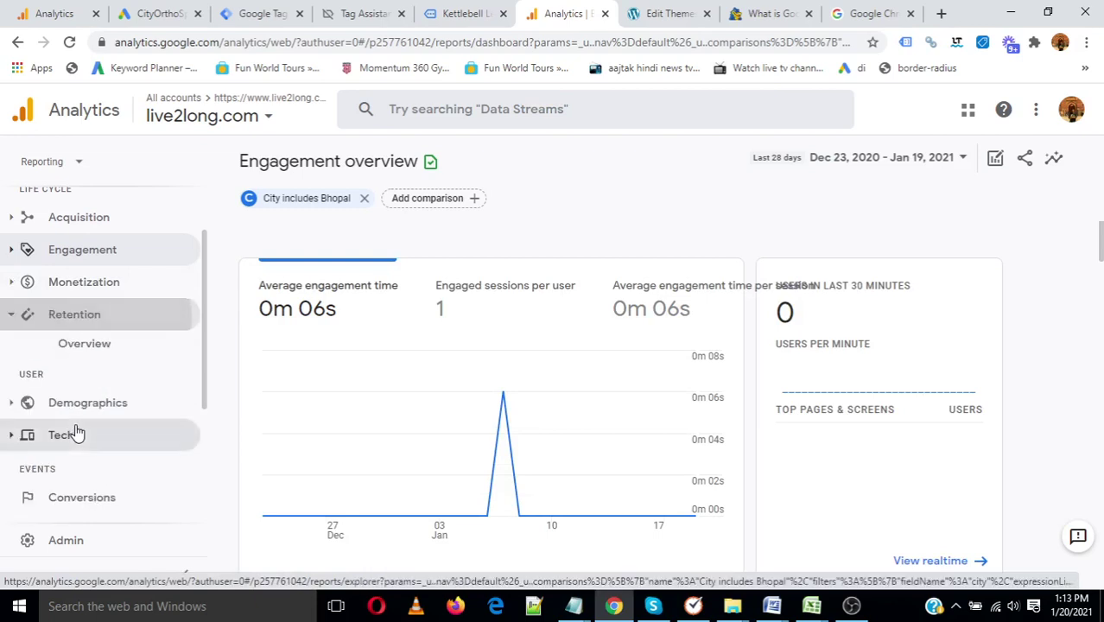
left_click(101, 349)
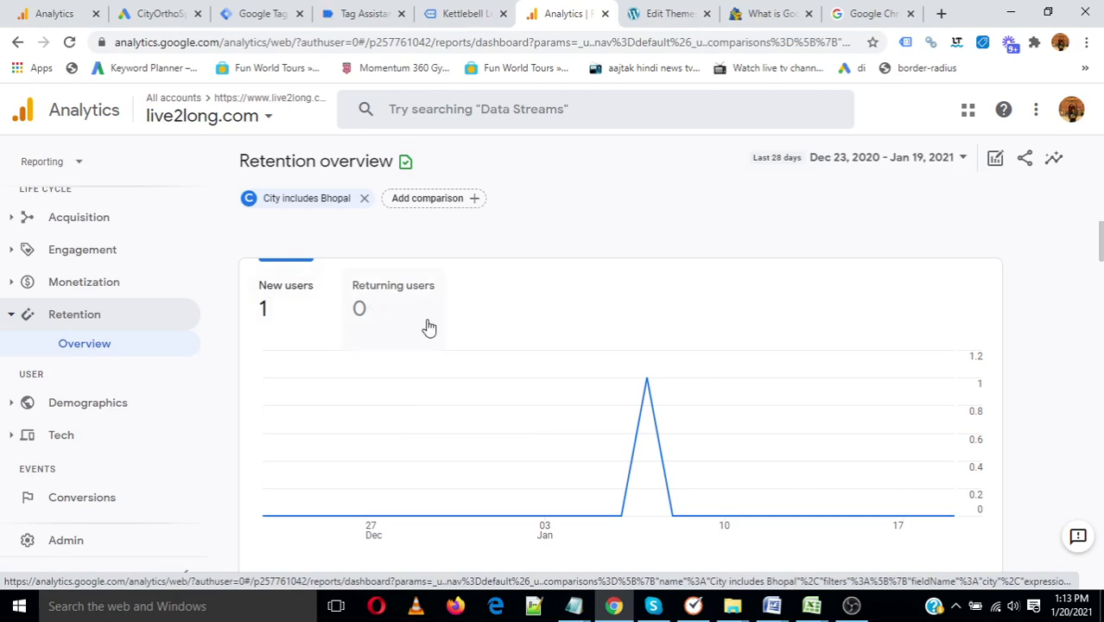
scroll(449, 363, "down", 4)
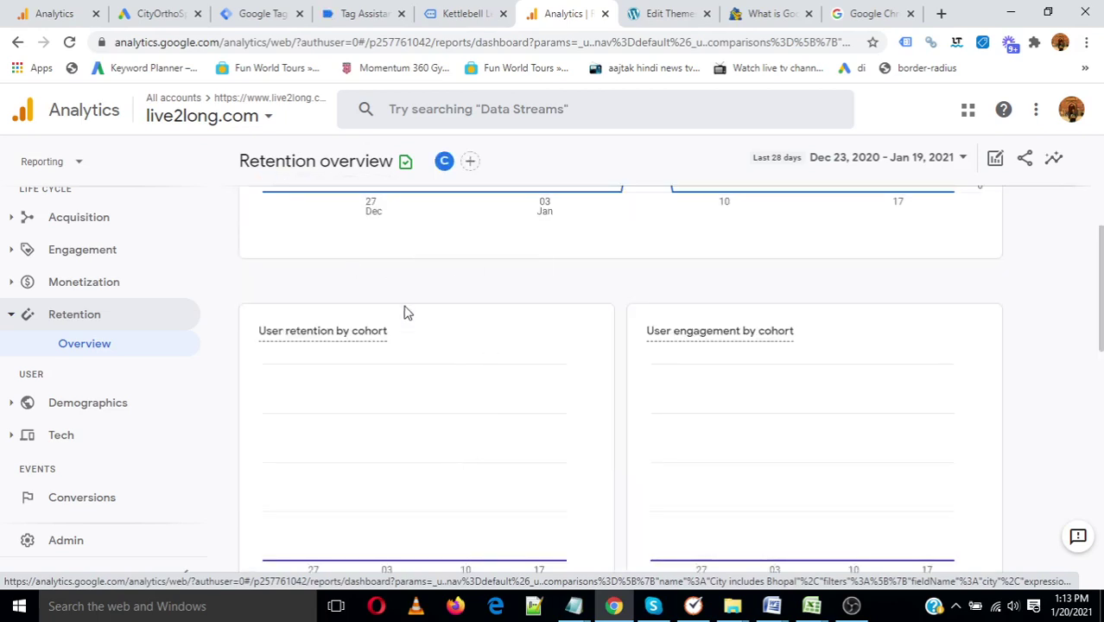
scroll(404, 311, "up", 4)
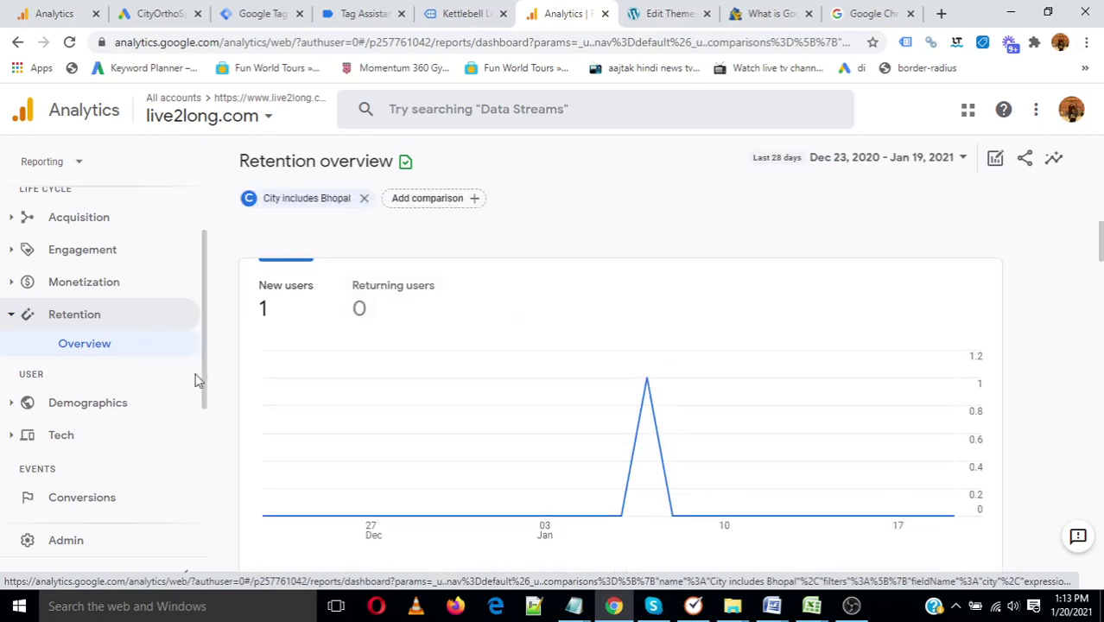
- Open the Demographics overview and review the users by country, city, gender and interests cards
scroll(107, 380, "down", 1)
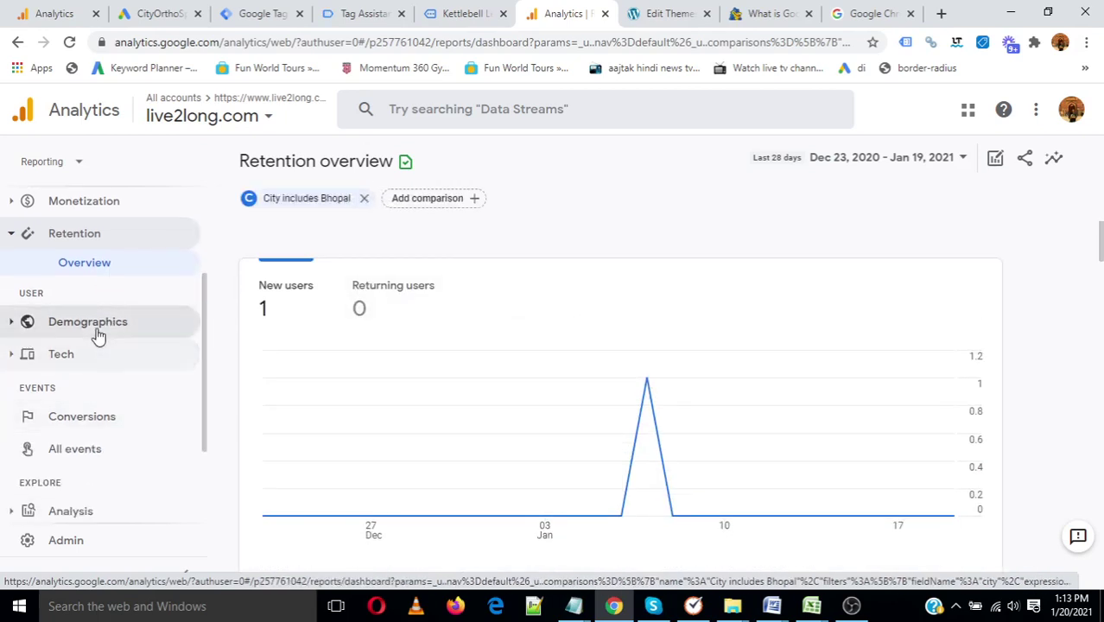
left_click(98, 336)
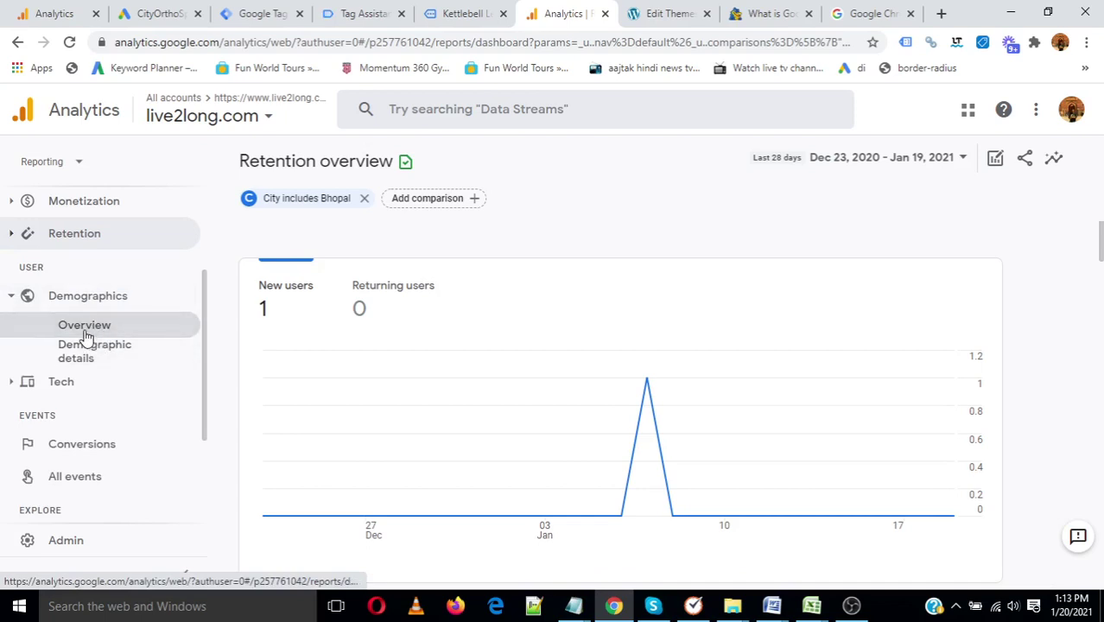
left_click(86, 335)
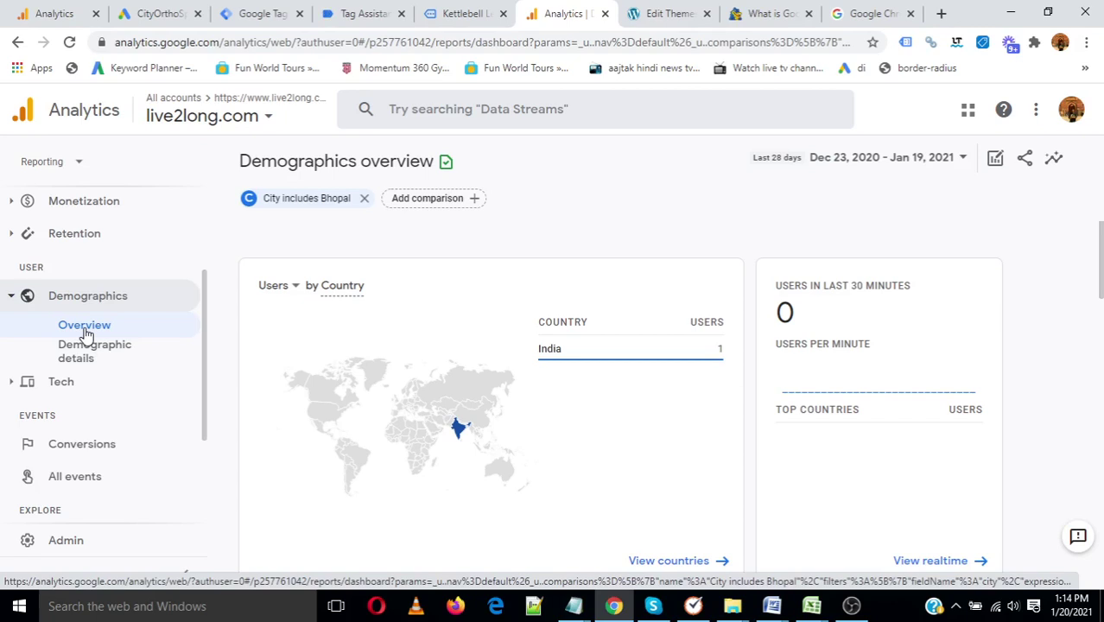
scroll(543, 407, "down", 4)
scroll(542, 407, "down", 1)
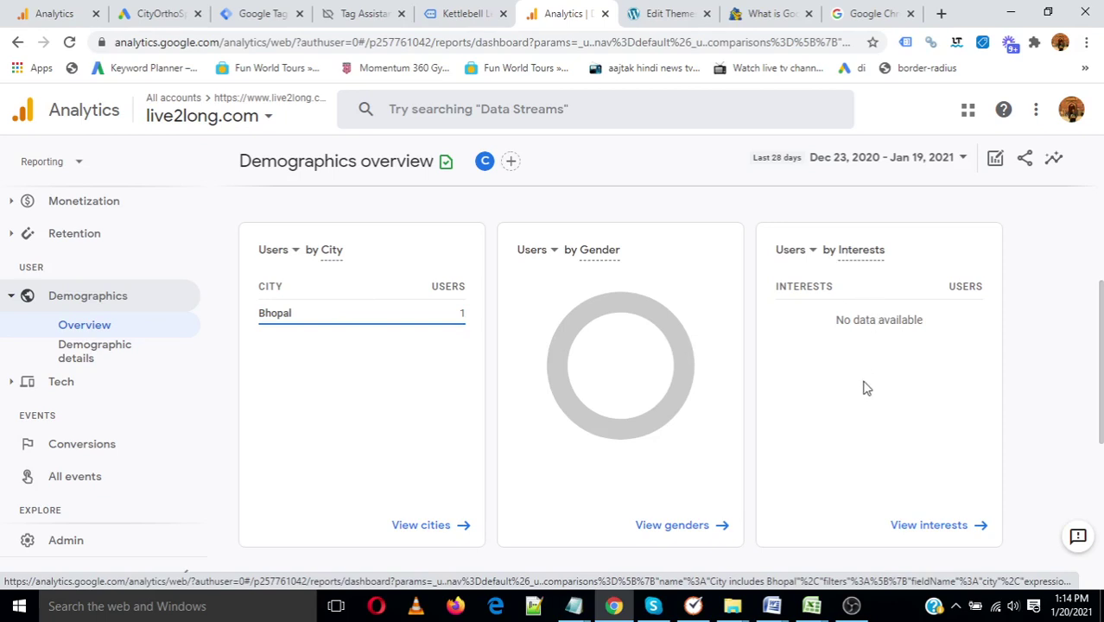
scroll(691, 427, "up", 2)
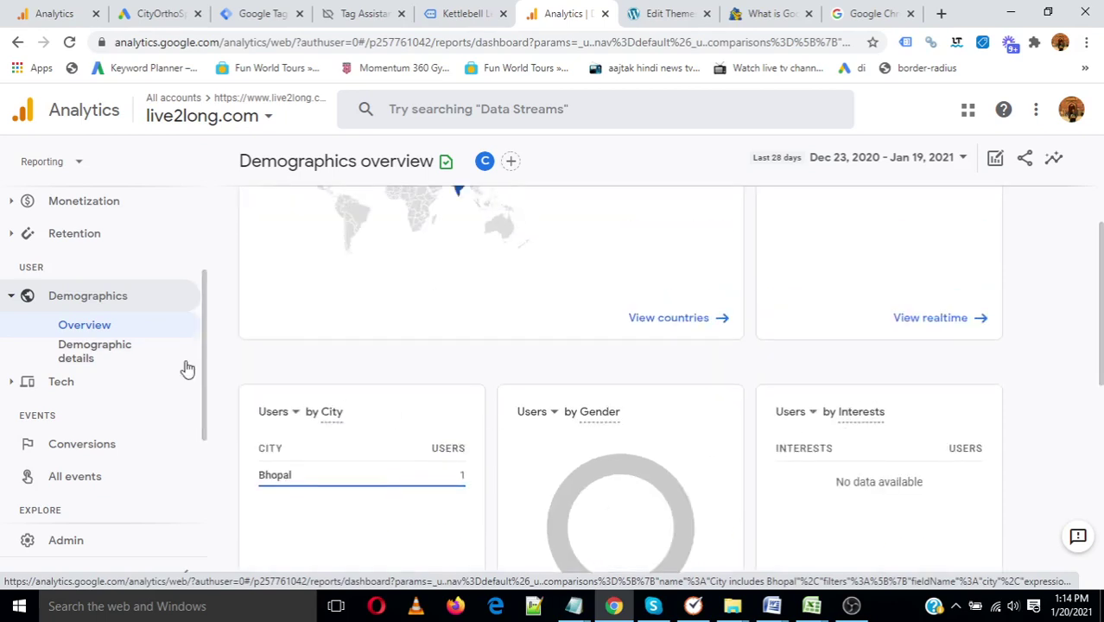
- Open the Tech details report and review the browser charts and table
left_click(80, 393)
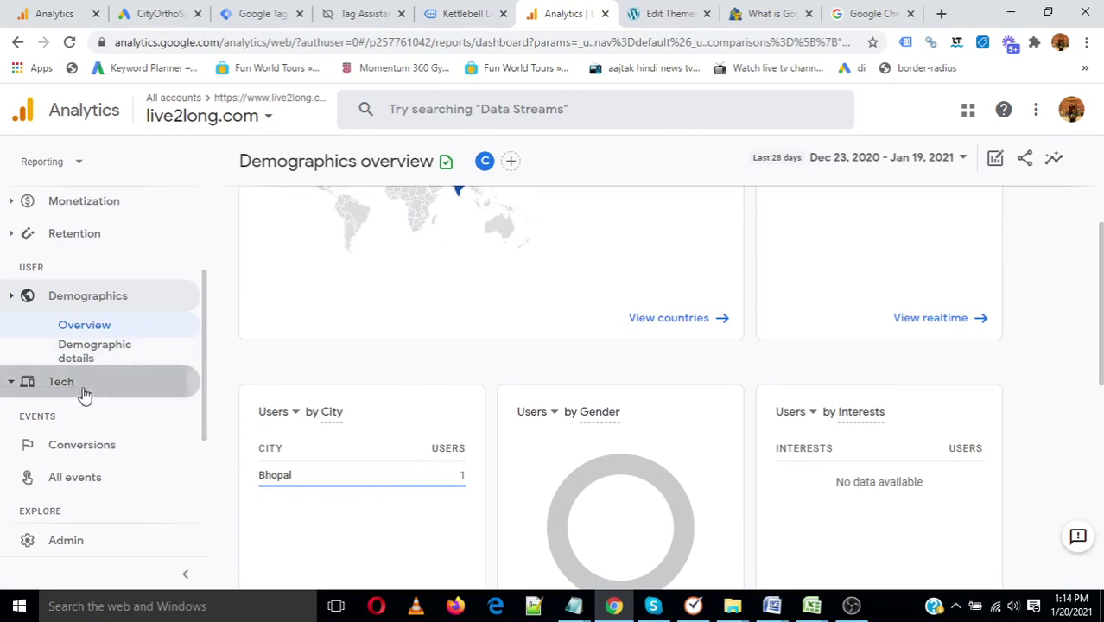
left_click(96, 385)
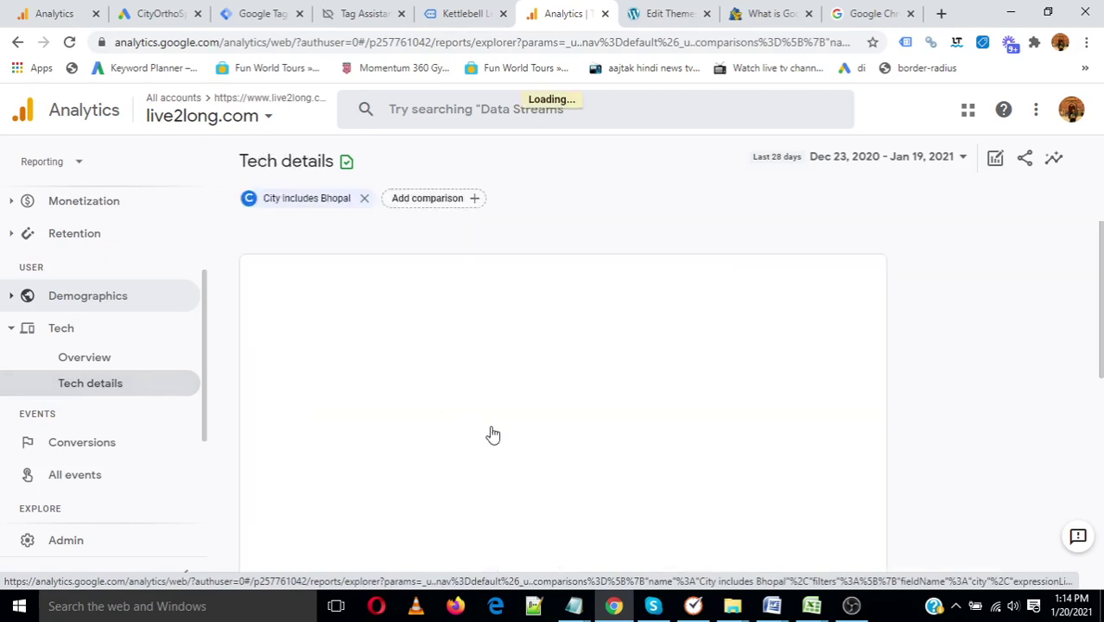
scroll(507, 458, "down", 1)
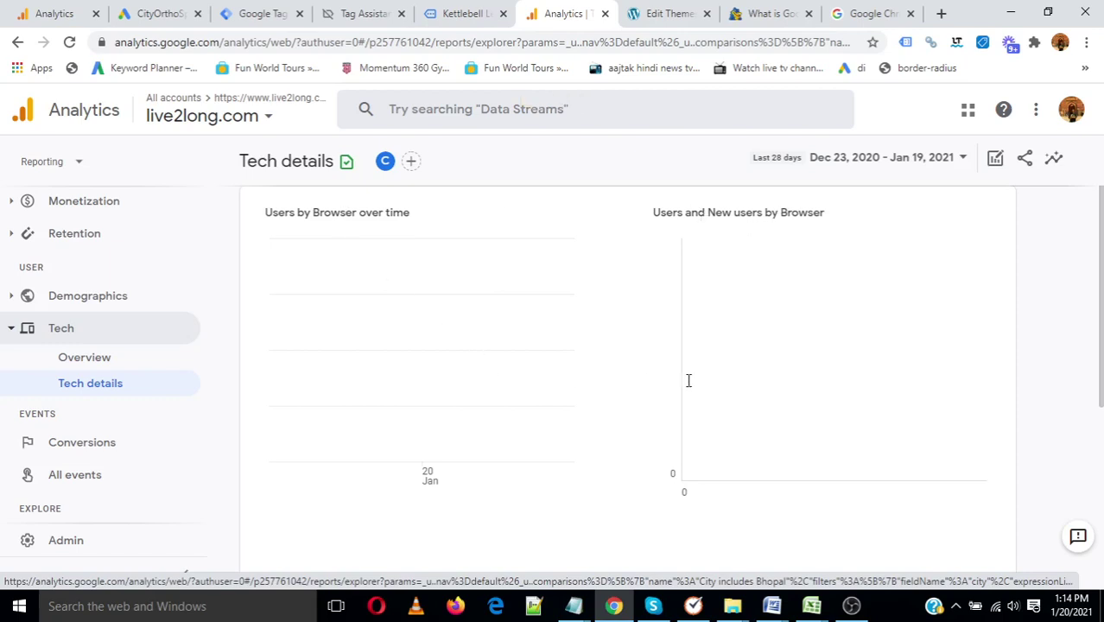
scroll(771, 402, "down", 4)
scroll(618, 395, "up", 2)
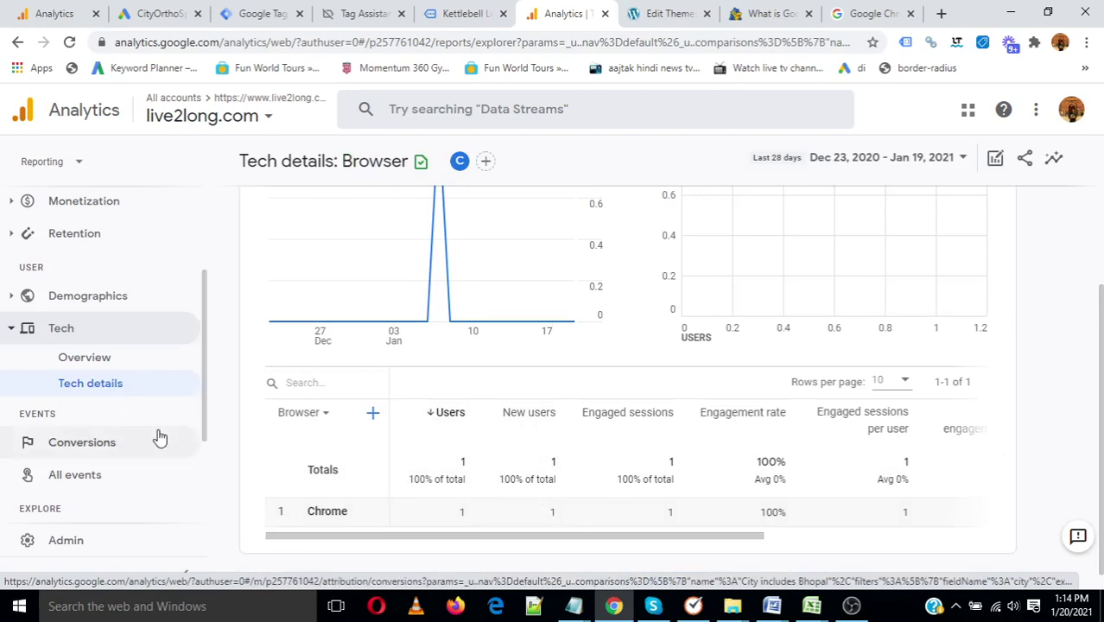
- In the list of all events, mark first_visit as a conversion and unmark it again, finishing on the Conversions list
scroll(148, 419, "down", 1)
left_click(81, 367)
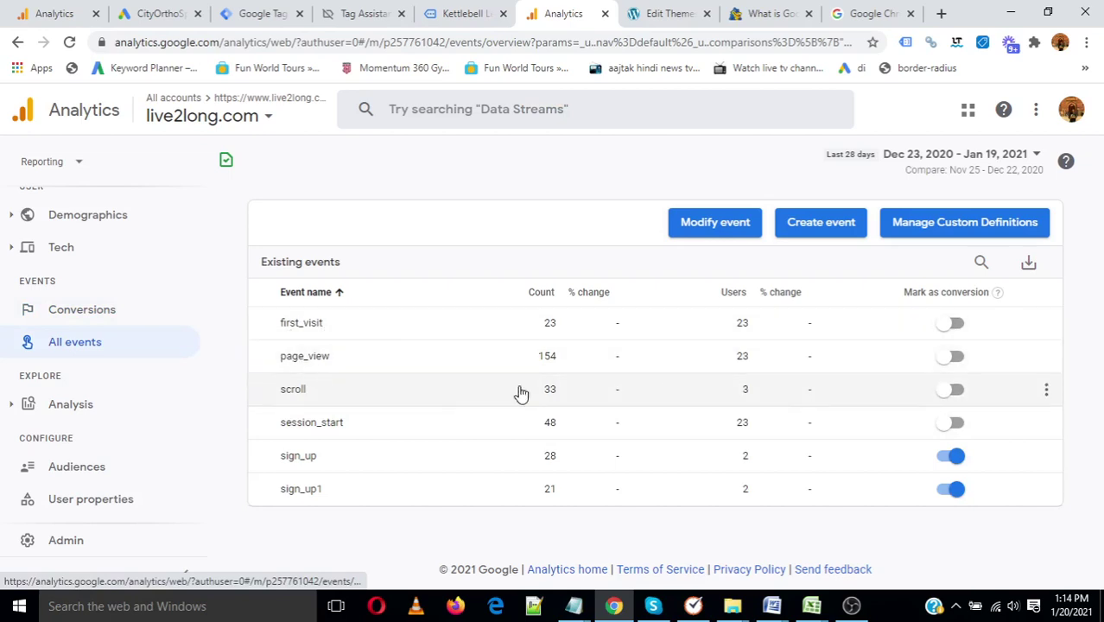
left_click(966, 327)
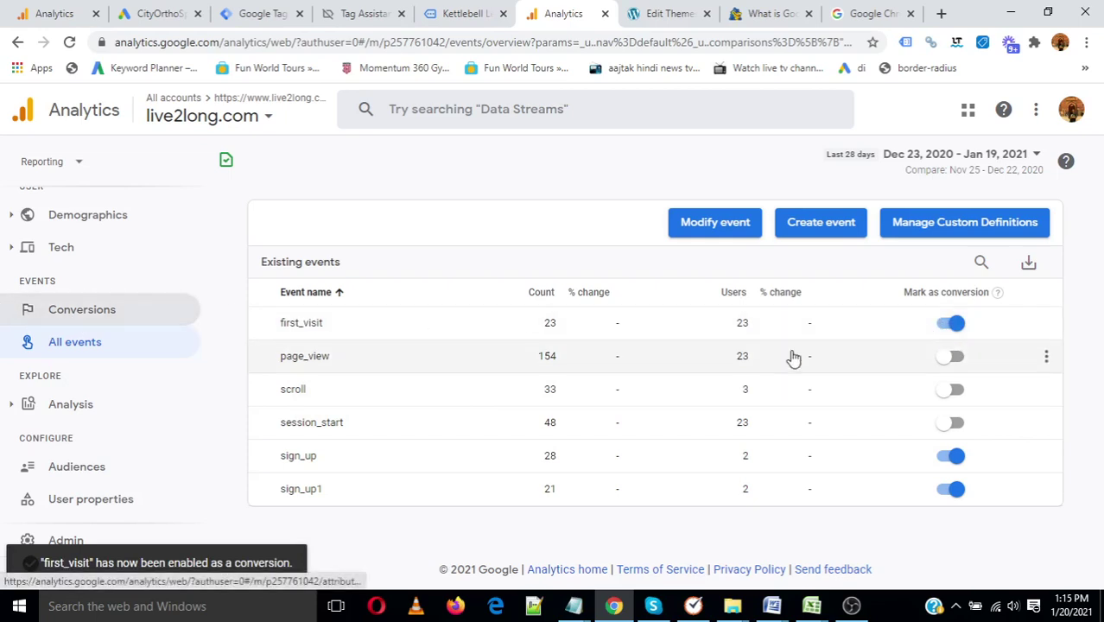
left_click(950, 323)
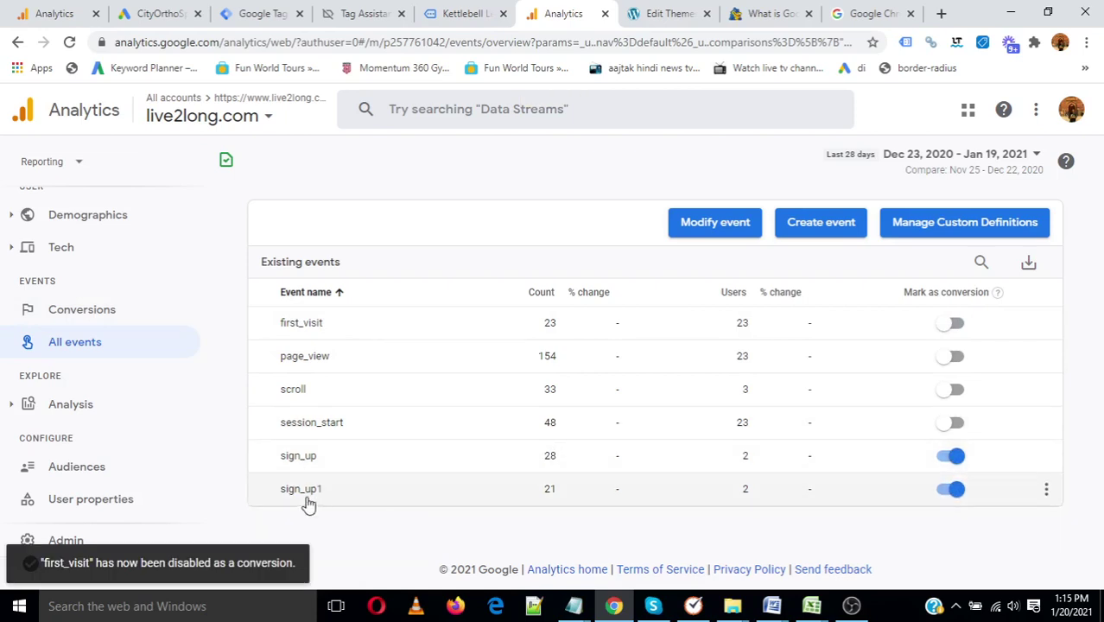
left_click(95, 316)
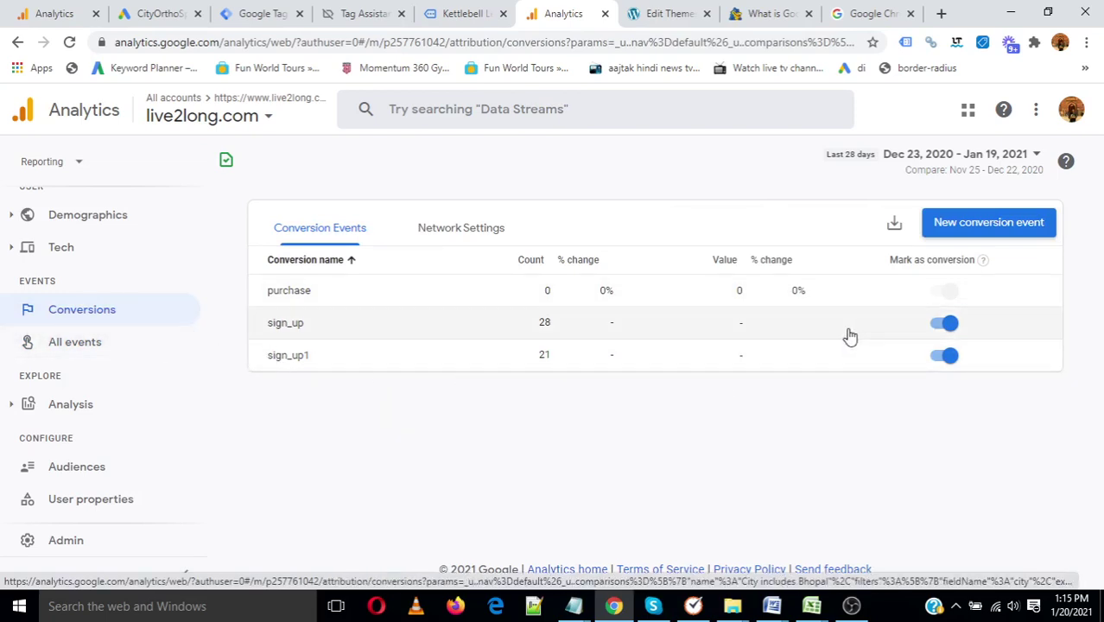
- Start a new custom event named "thank you page" with page_location as the parameter of its matching condition
left_click(84, 350)
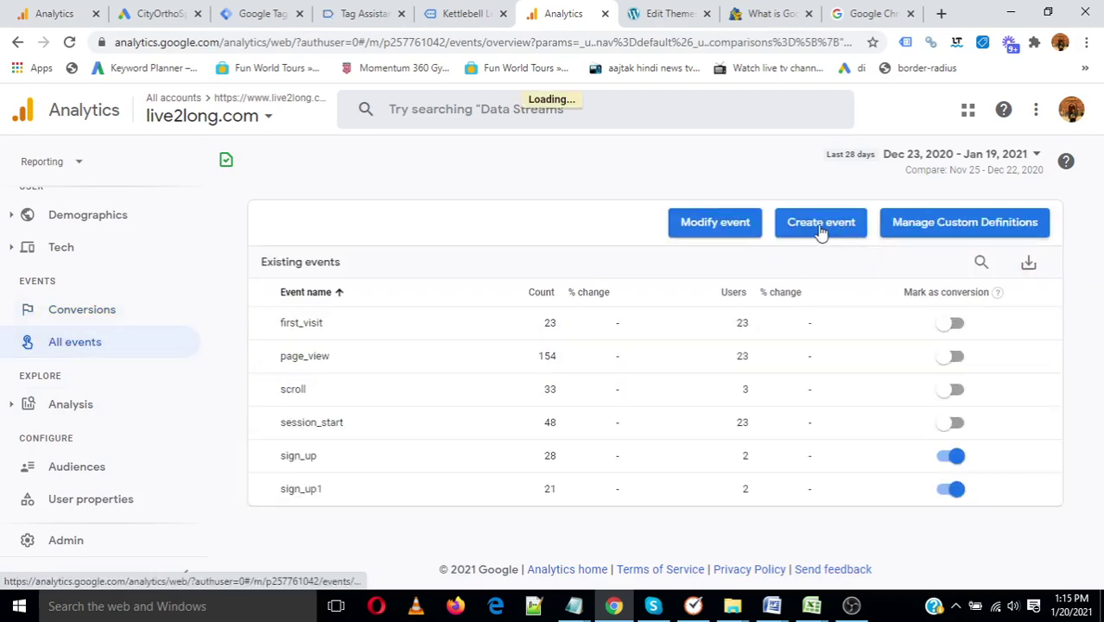
left_click(821, 226)
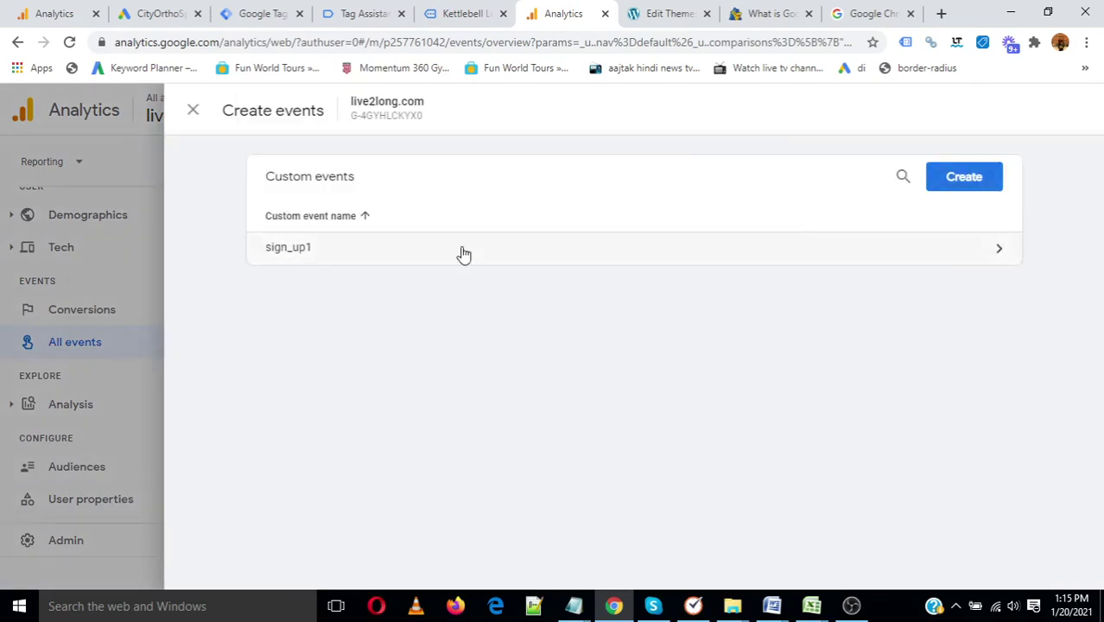
left_click(964, 186)
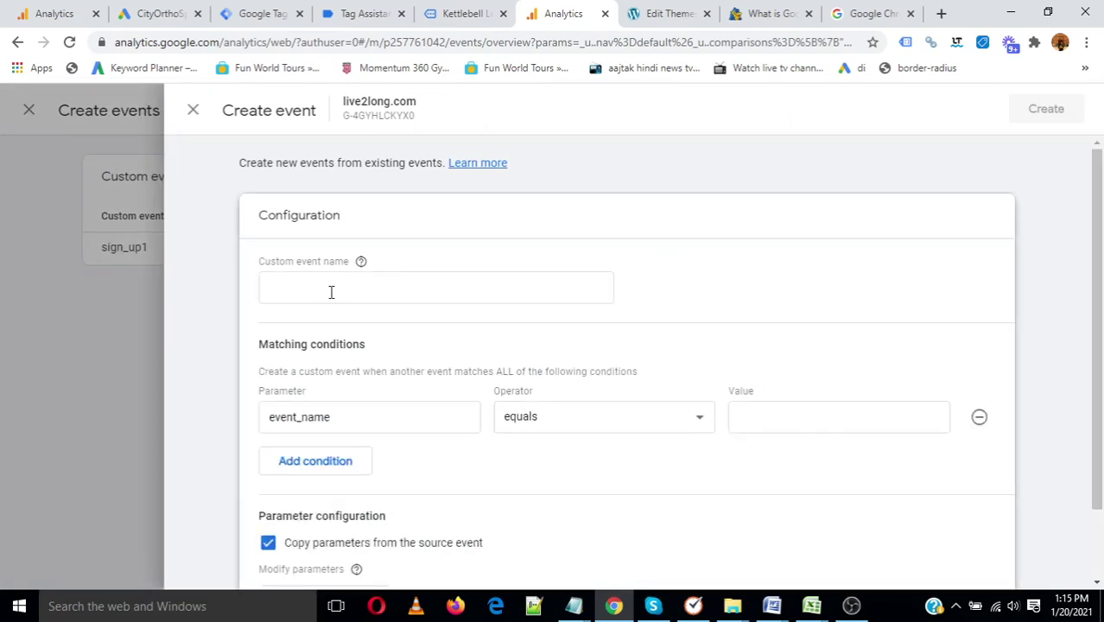
left_click(331, 292)
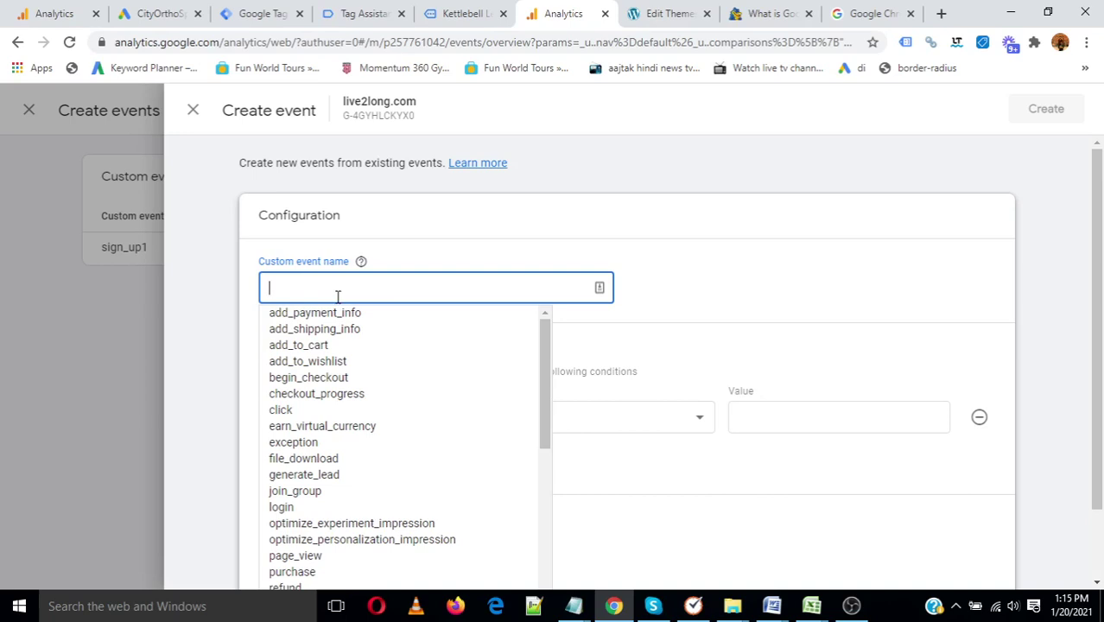
type("thank you page")
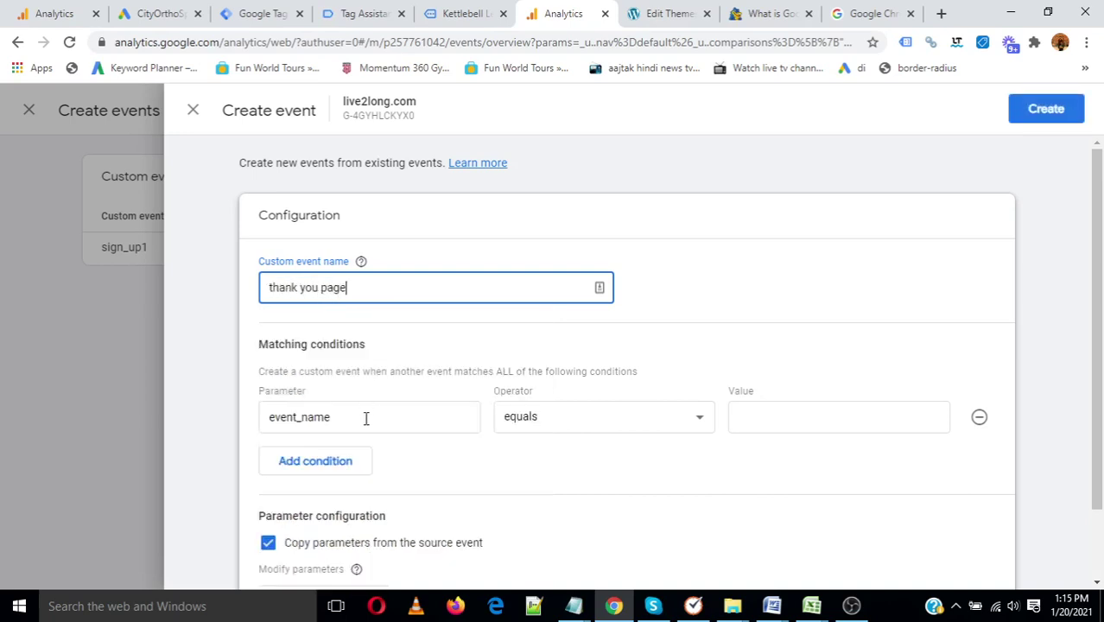
left_click(367, 418)
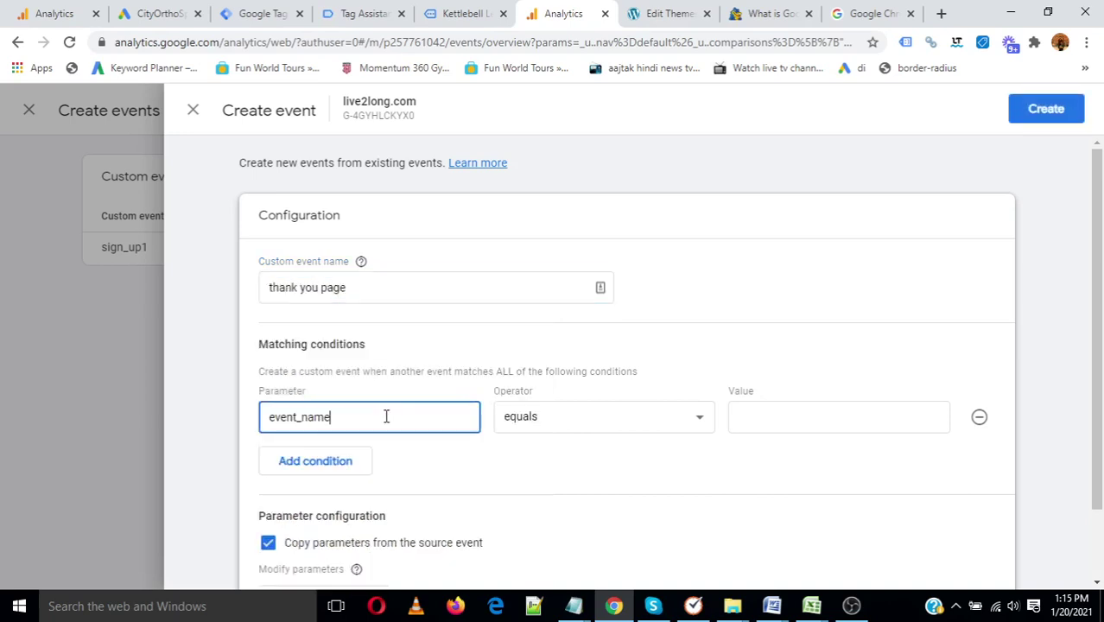
scroll(338, 508, "down", 3)
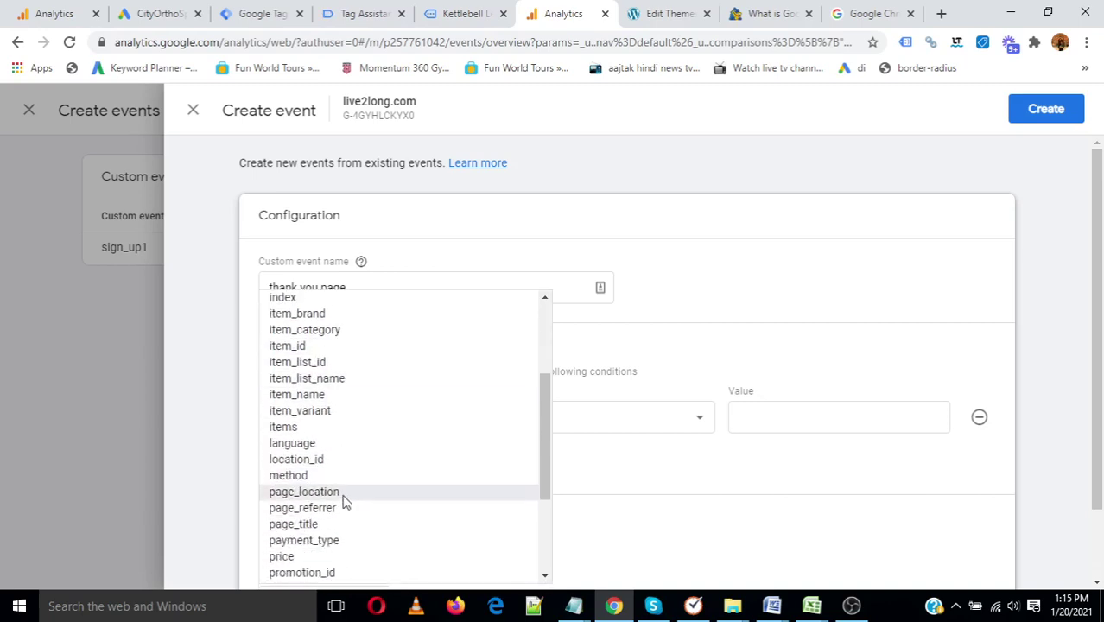
left_click(337, 494)
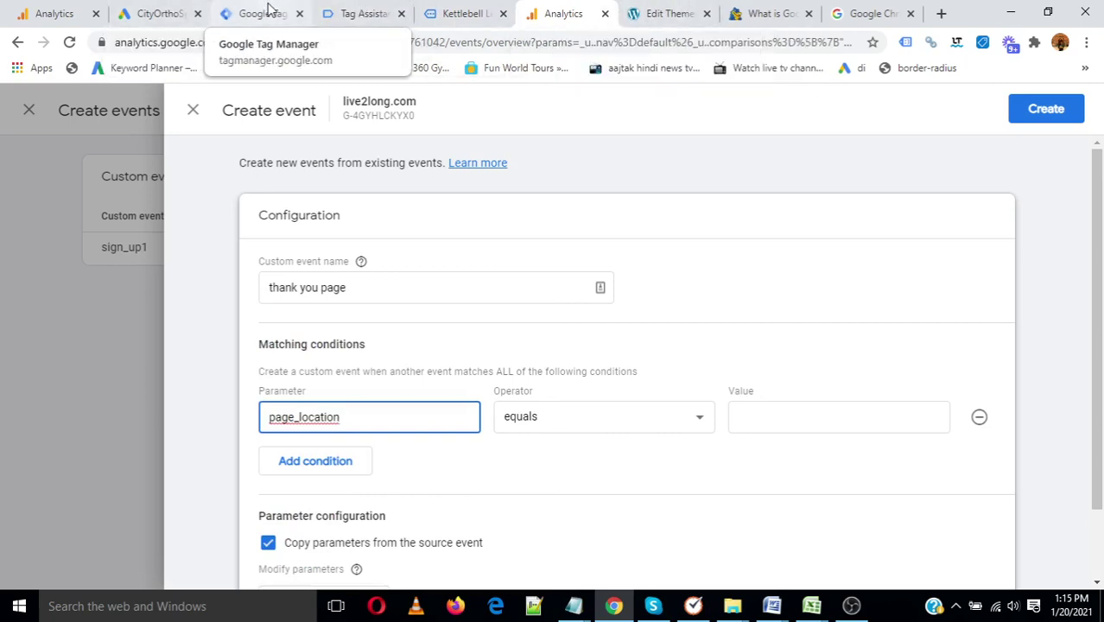
- Copy the Health category's link address from the live2long.com site and enter it as the matching condition's value
left_click(432, 9)
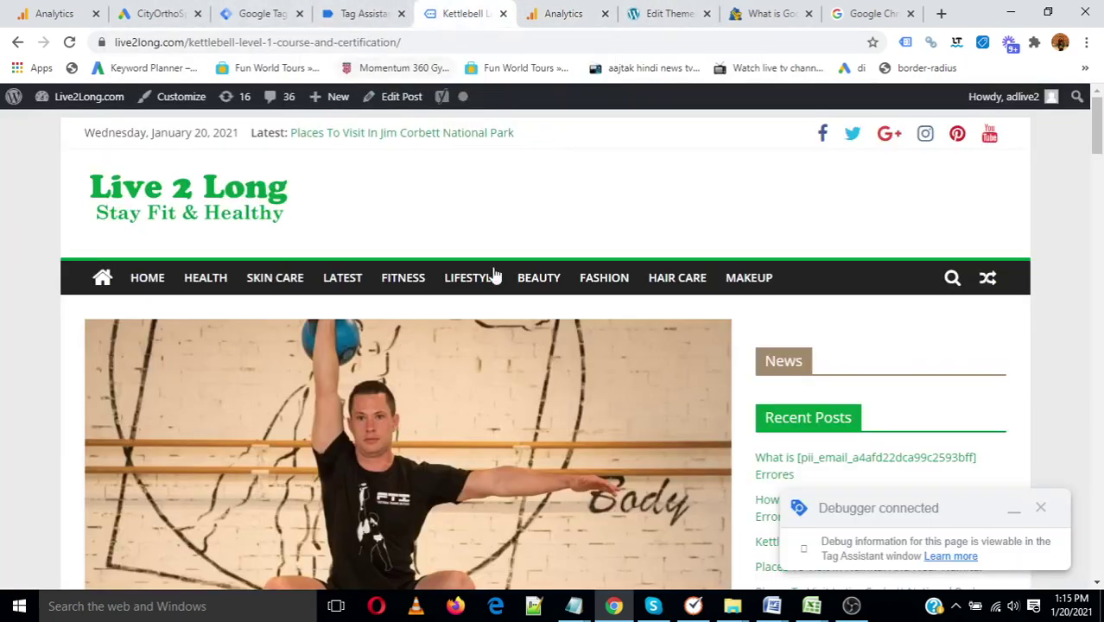
right_click(200, 276)
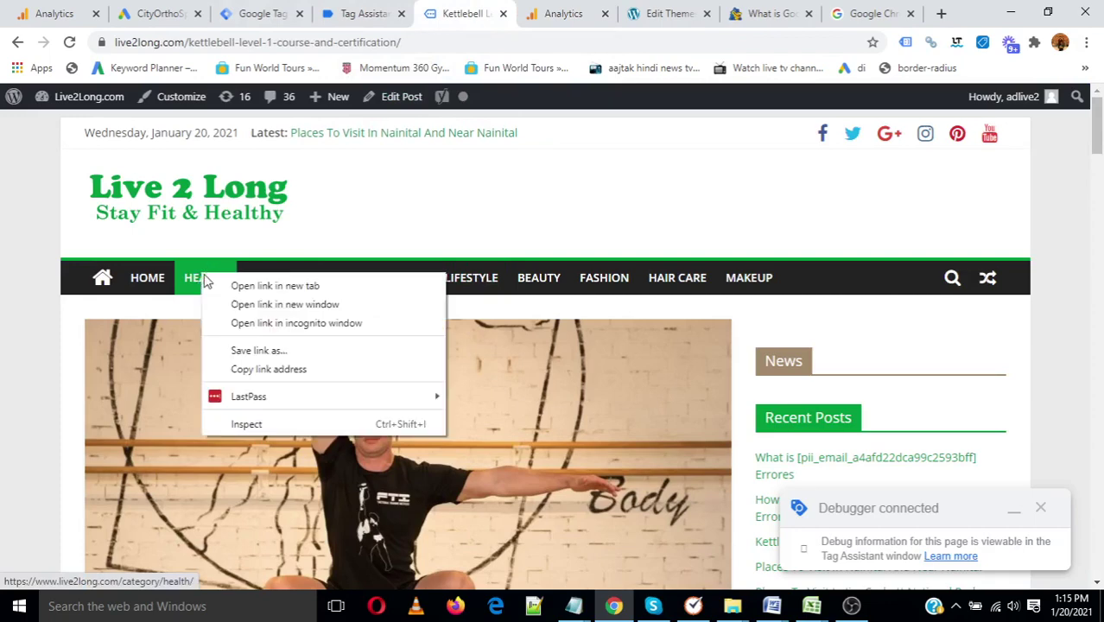
left_click(251, 369)
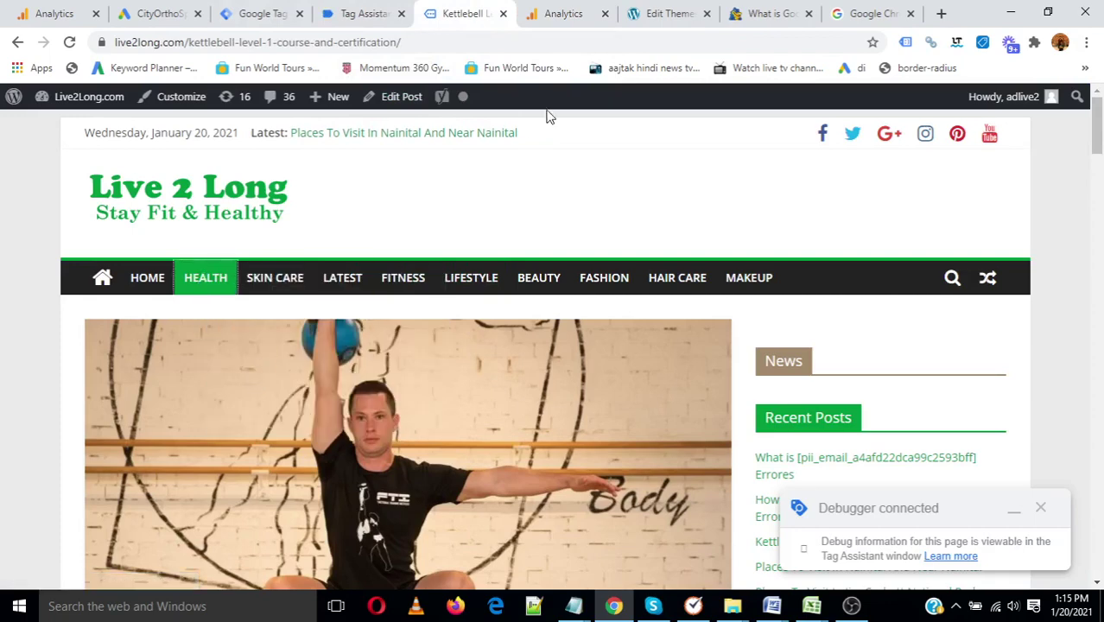
left_click(370, 9)
left_click(591, 11)
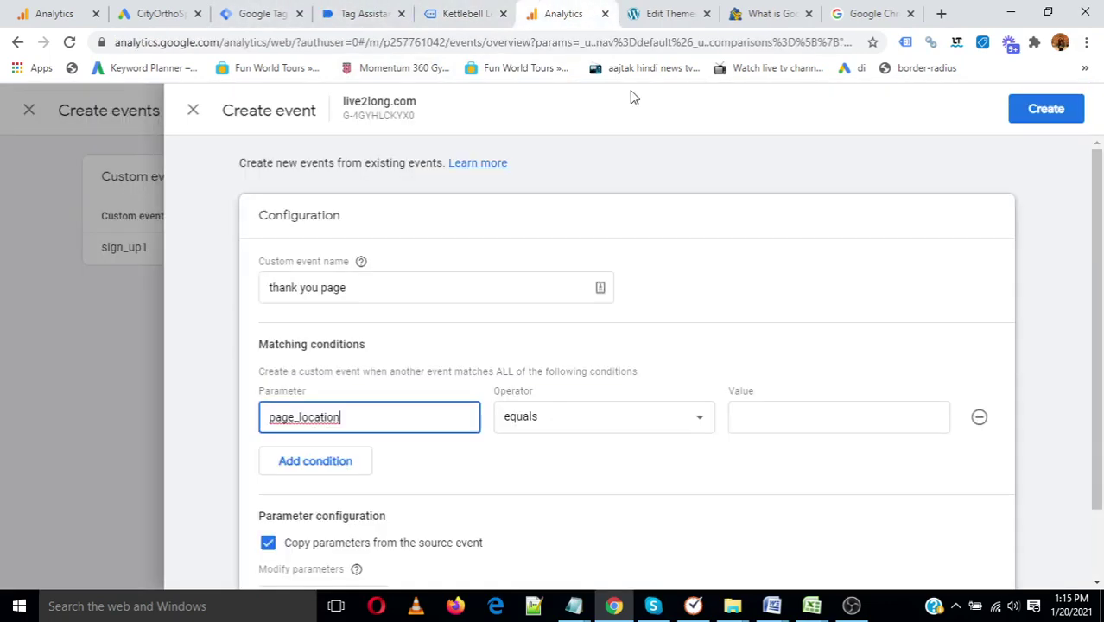
left_click(783, 419)
key("ctrl+v")
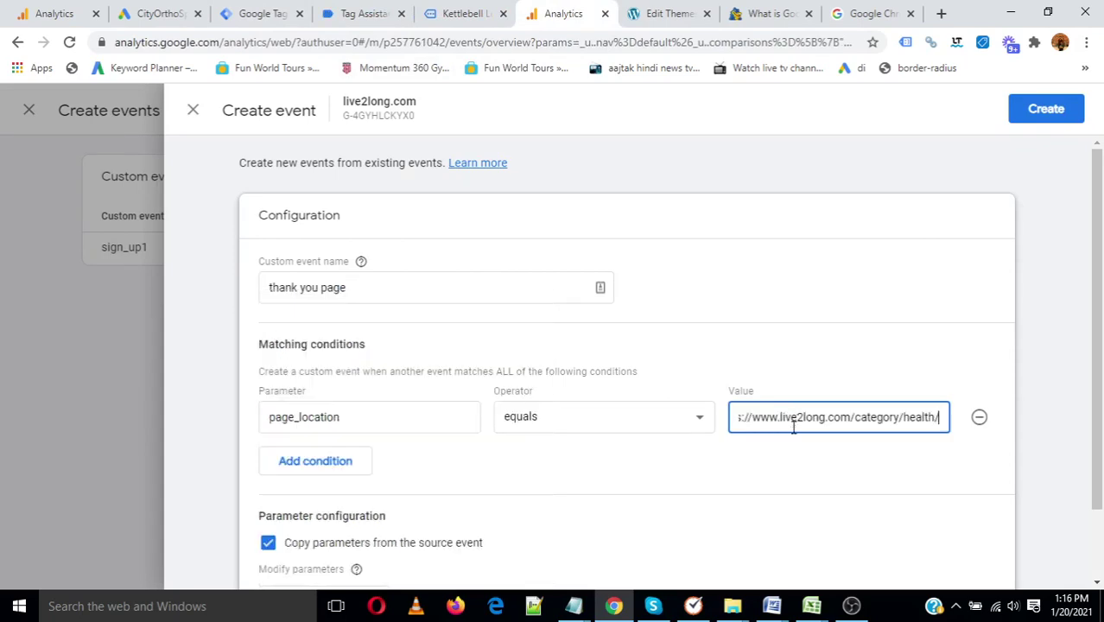
mouse_move(810, 417)
left_mouse_down()
mouse_move(714, 415)
mouse_move(978, 416)
left_mouse_up()
left_click(811, 420)
scroll(552, 465, "down", 1)
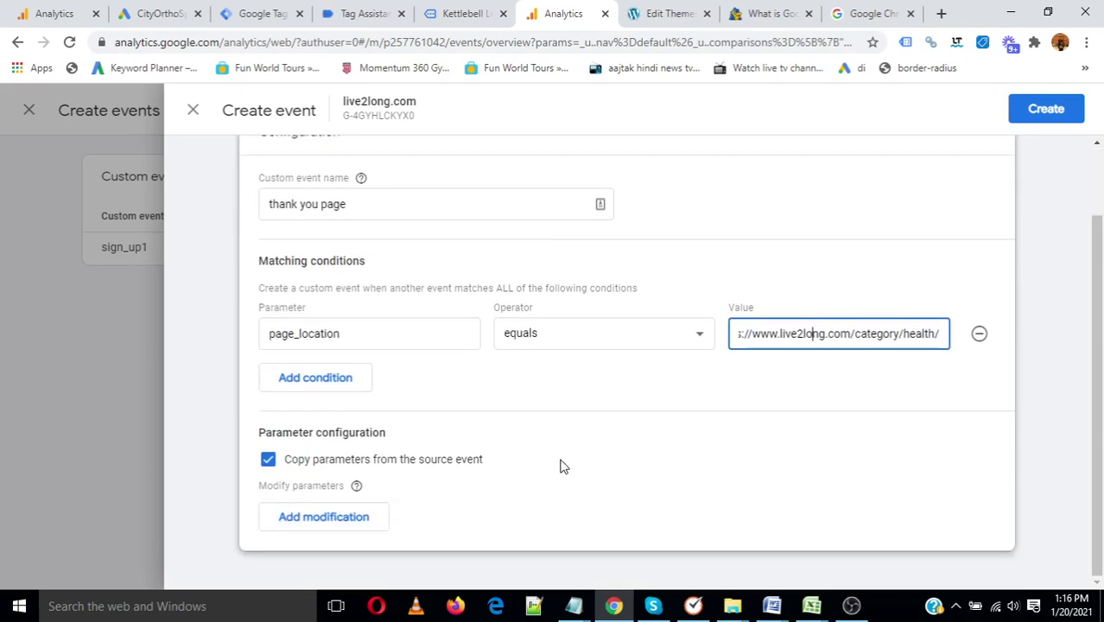
- Correct the custom event name to thank_you_page, create the event and close the custom events list
left_click(1045, 110)
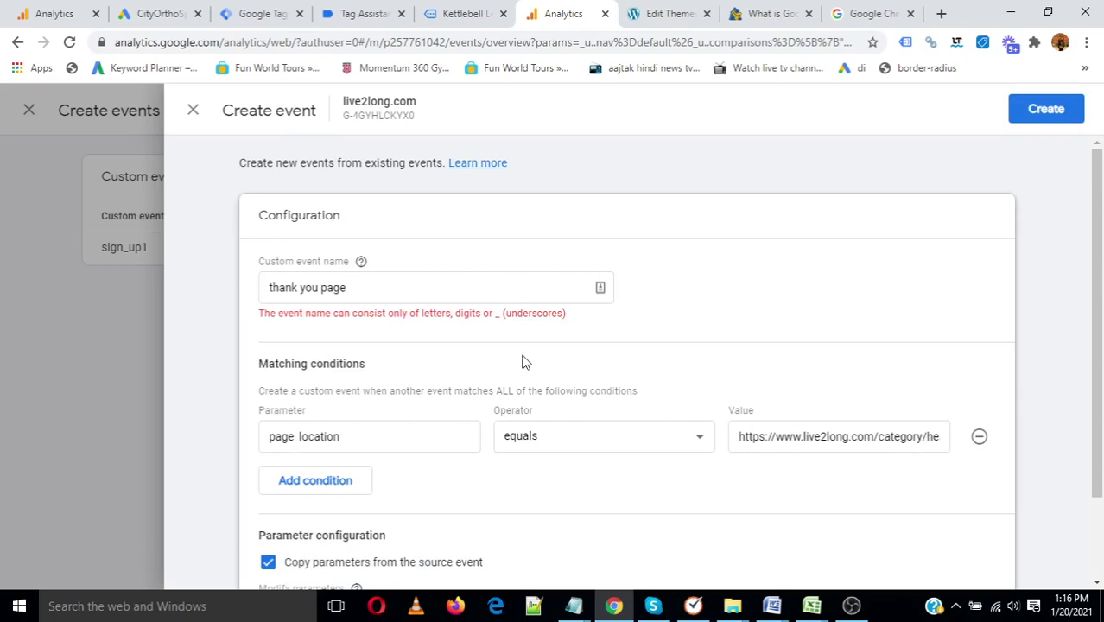
left_click(301, 288)
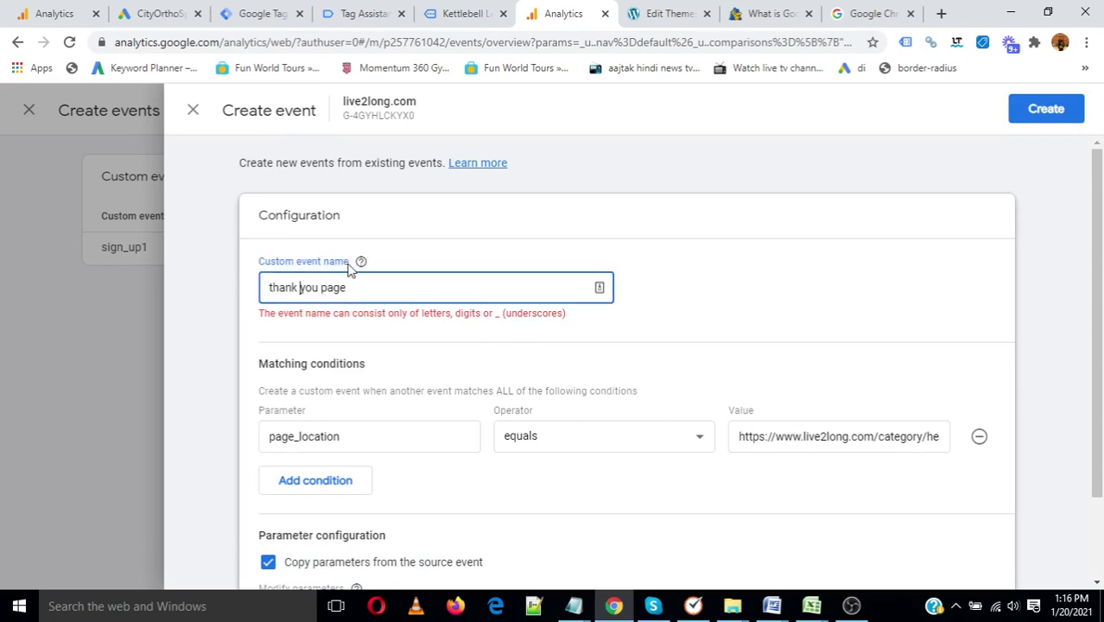
key("BackSpace")
type("_")
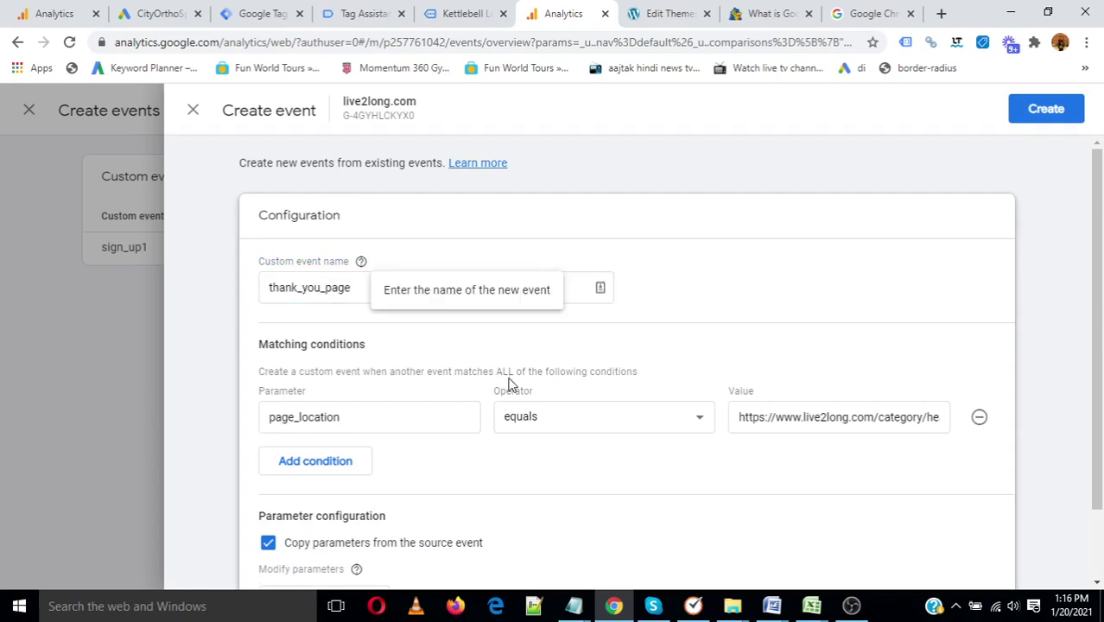
scroll(510, 384, "down", 1)
left_click(1056, 110)
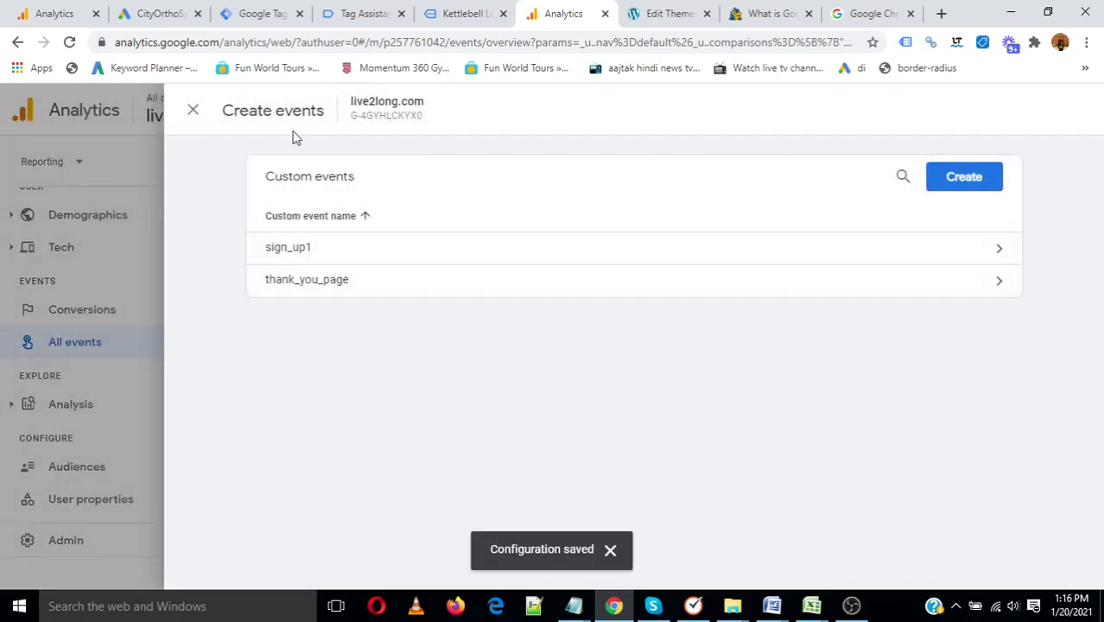
left_click(193, 113)
left_click(359, 12)
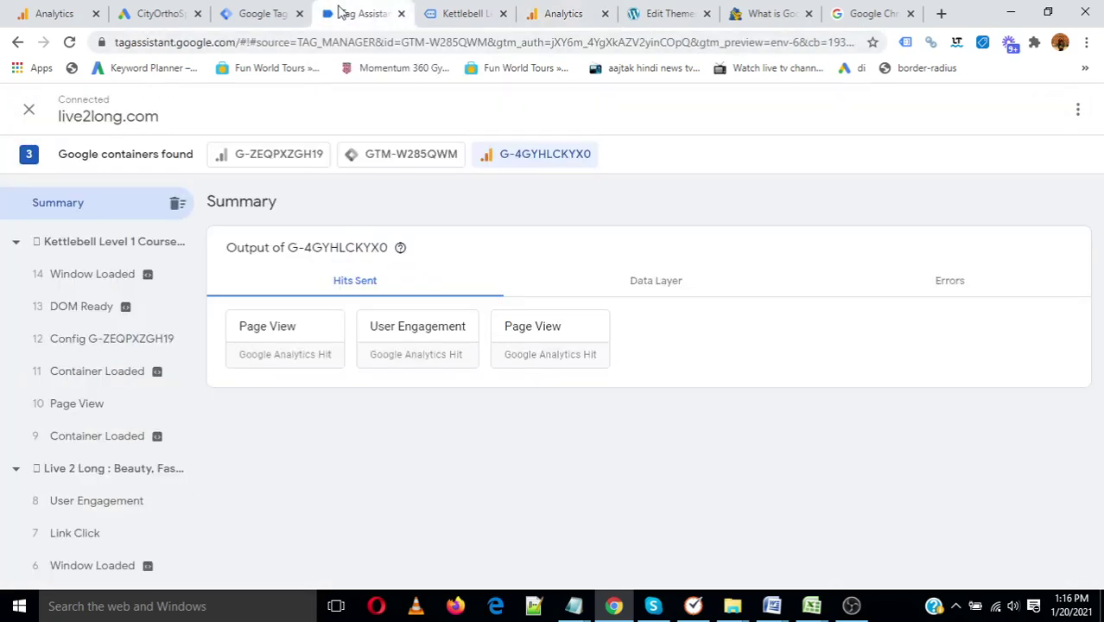
left_click(257, 13)
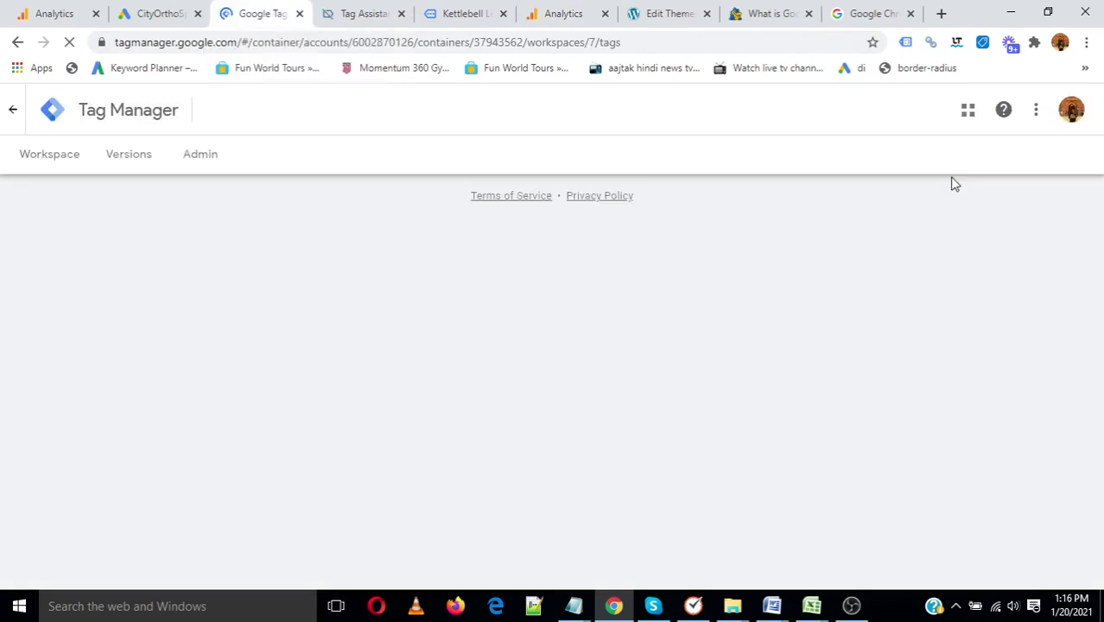
left_click(45, 163)
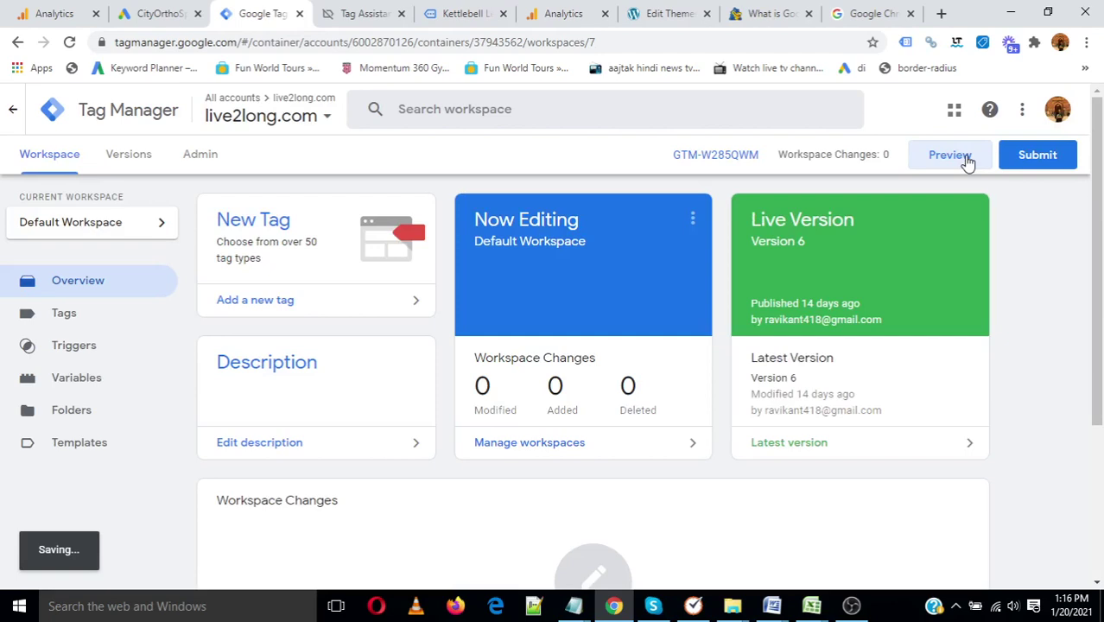
left_click(946, 162)
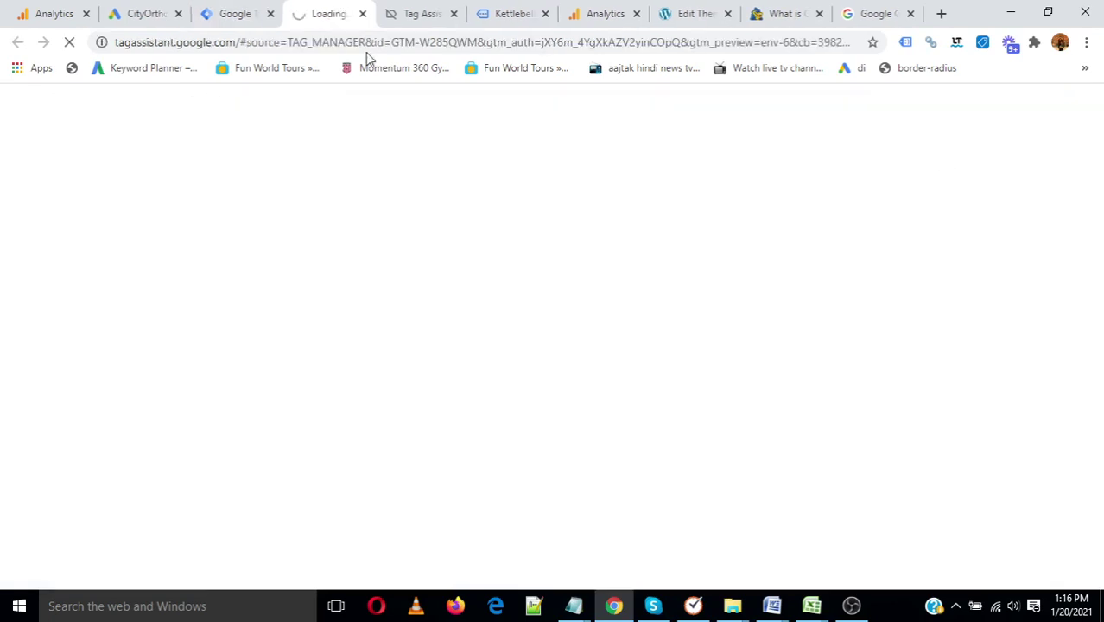
left_click(455, 14)
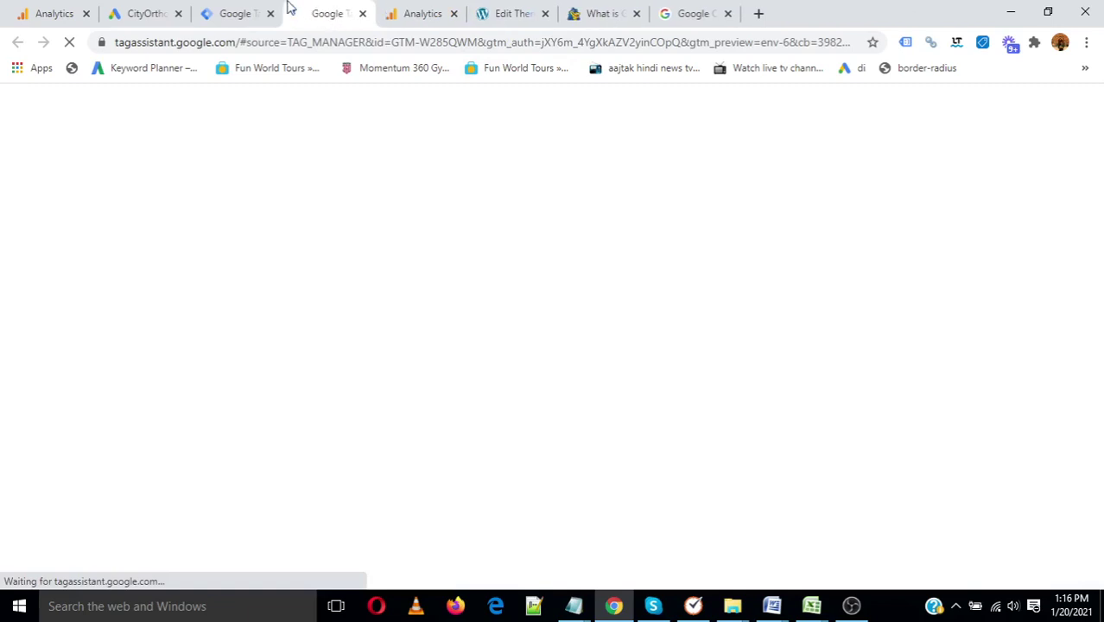
left_click(245, 9)
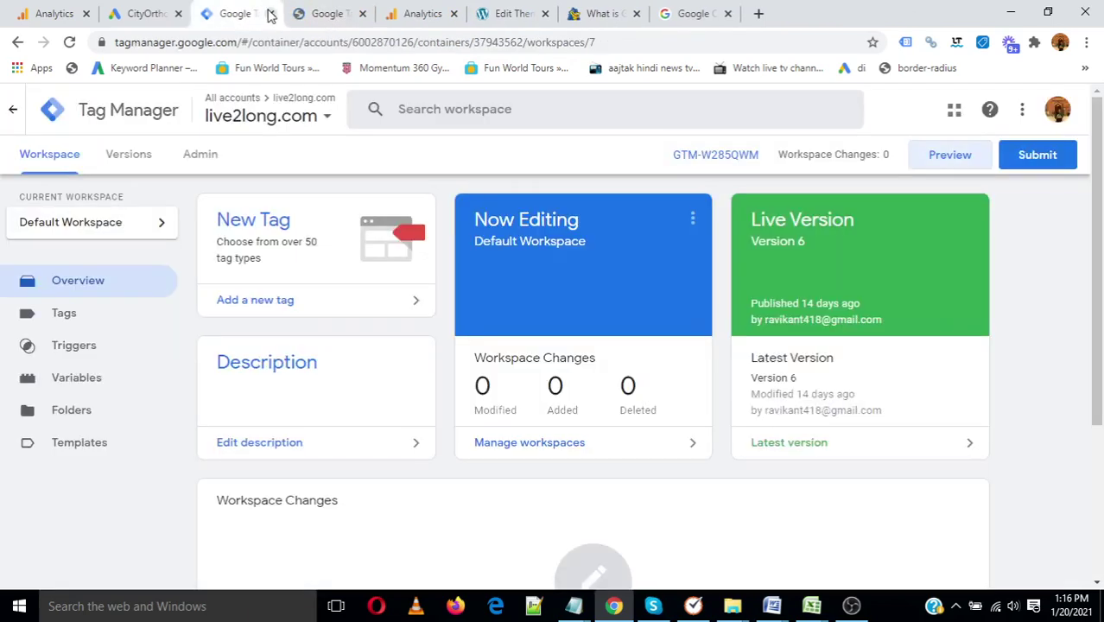
left_click(321, 13)
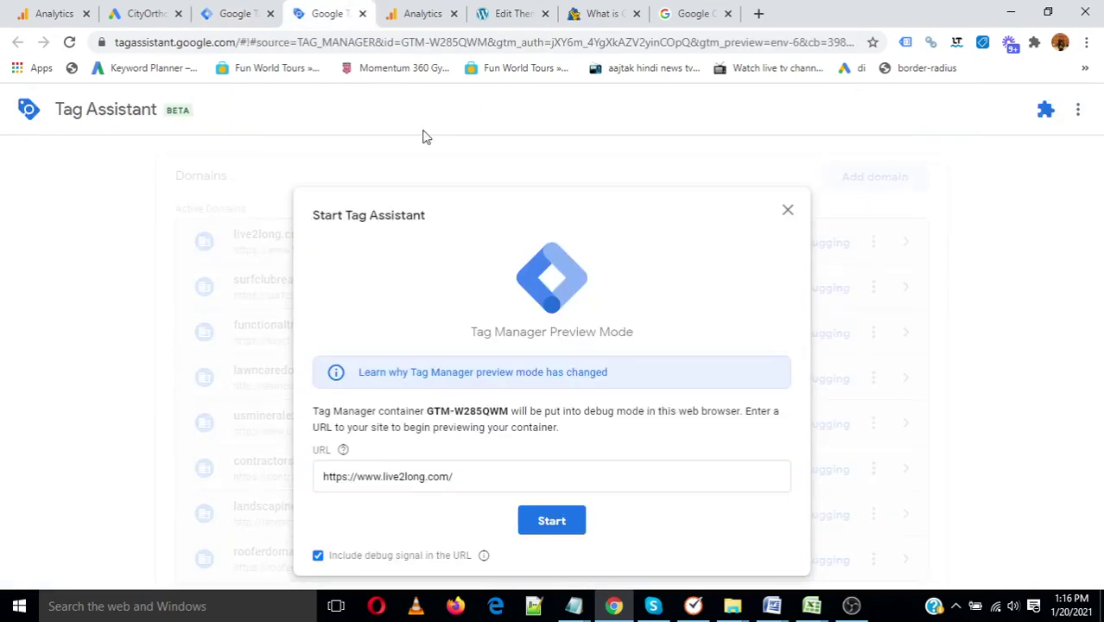
left_click(539, 523)
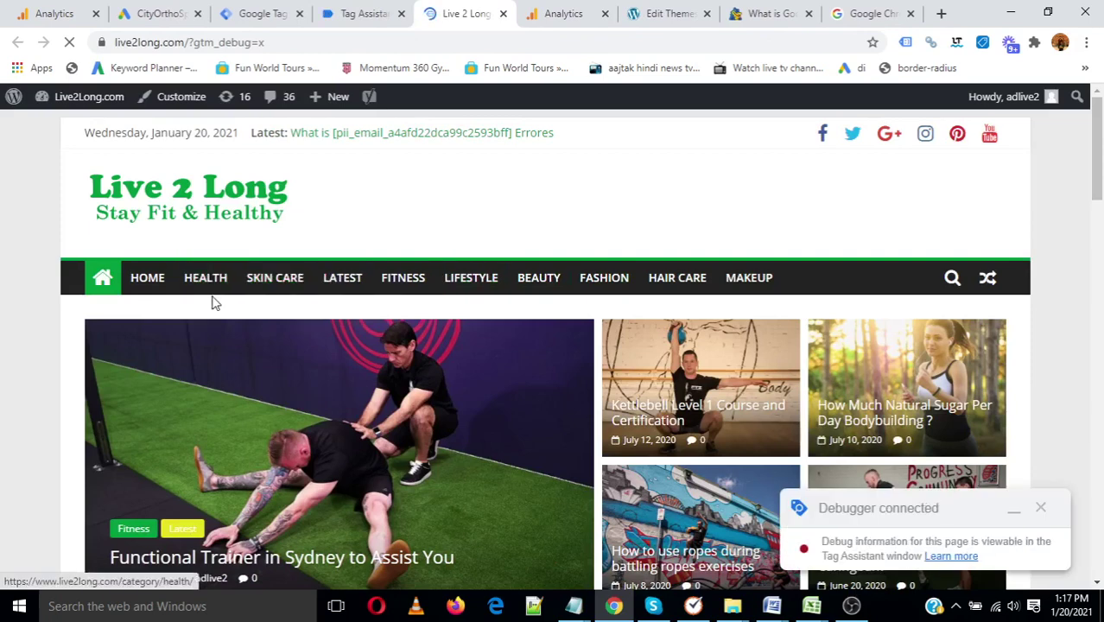
- Open the Health category page on the live2long.com site that is connected to the debugger
left_click_drag(218, 42, 265, 42)
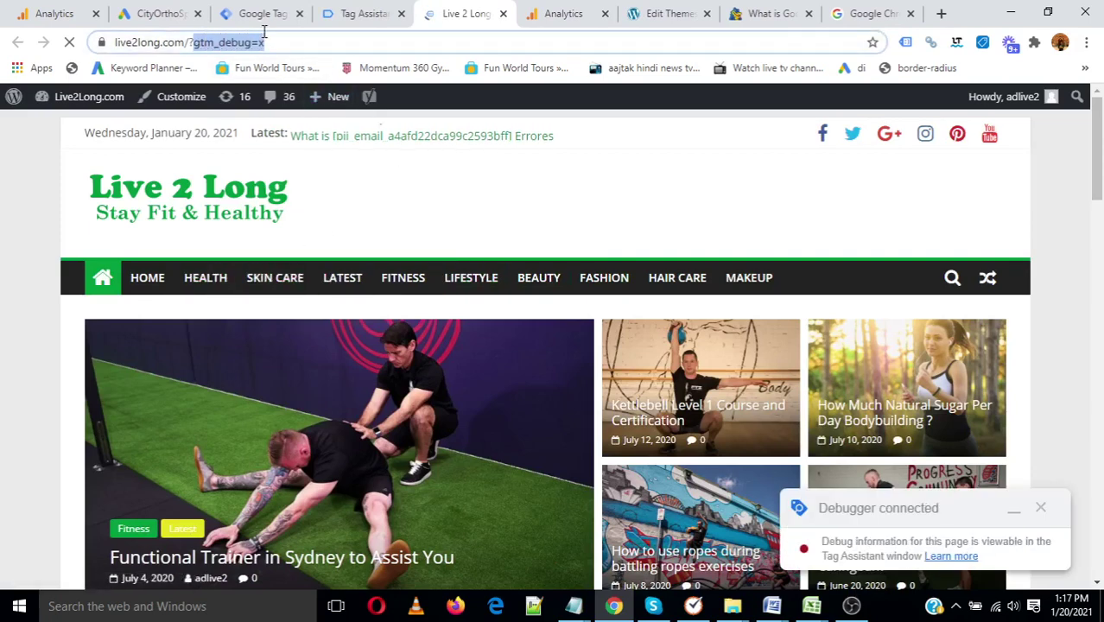
left_click(216, 292)
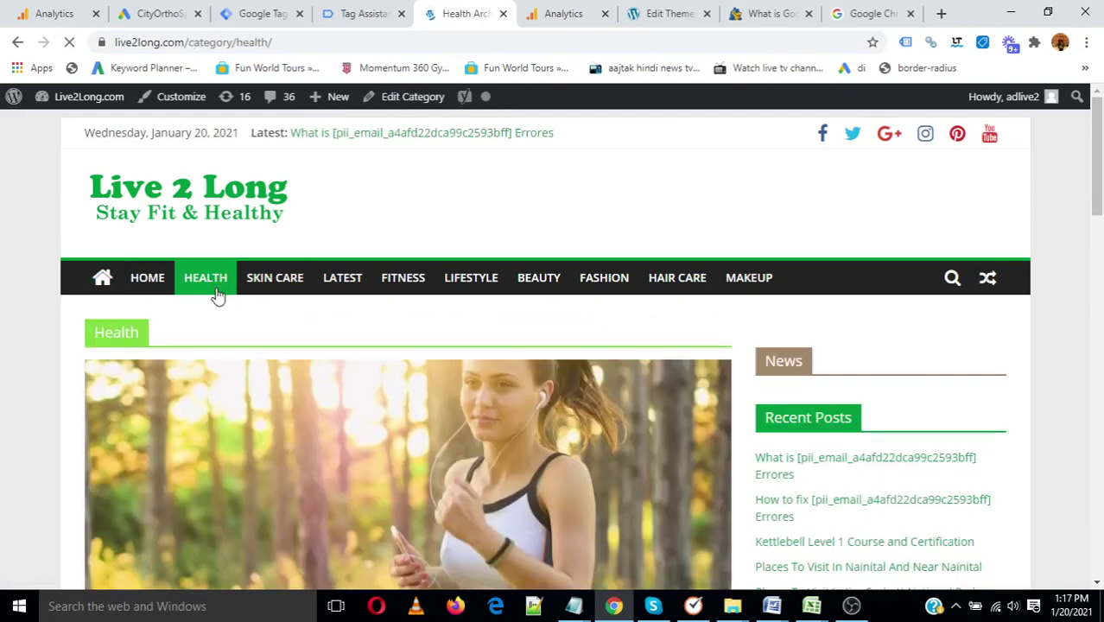
scroll(780, 383, "down", 3)
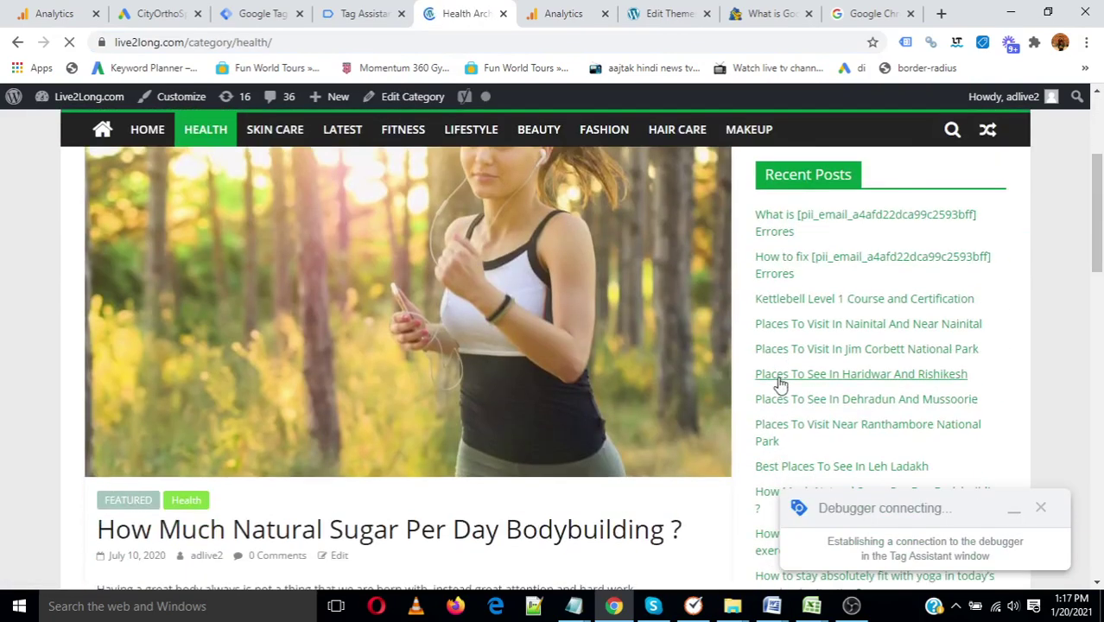
- Continue into the connected Tag Assistant session and examine the output of containers GTM-W285QWM and G-ZEQPXZGH19
left_click(363, 13)
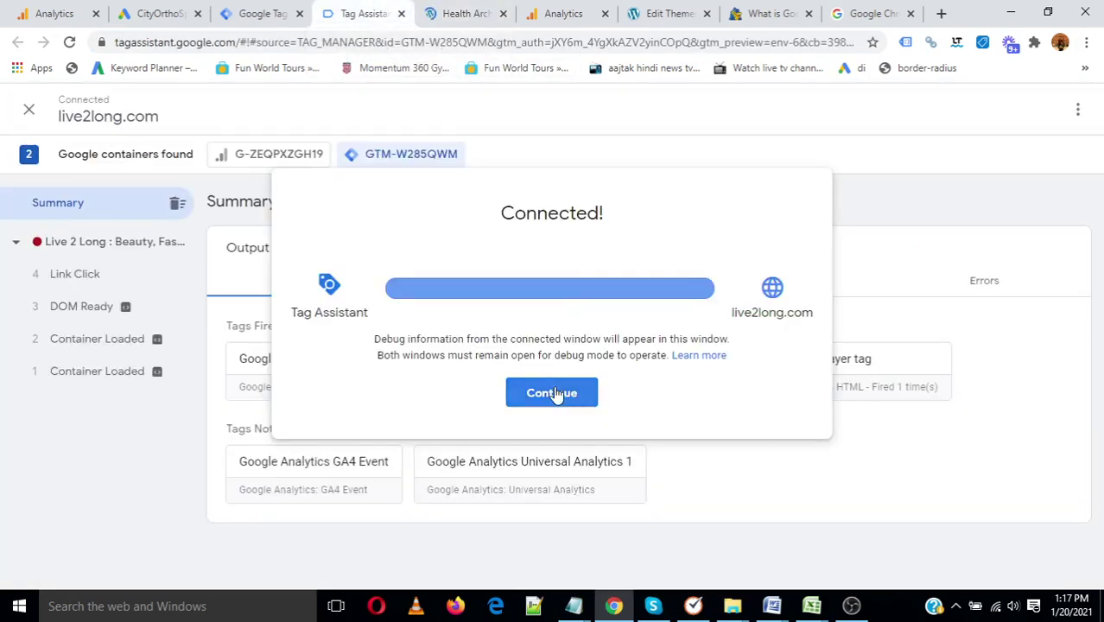
left_click(553, 393)
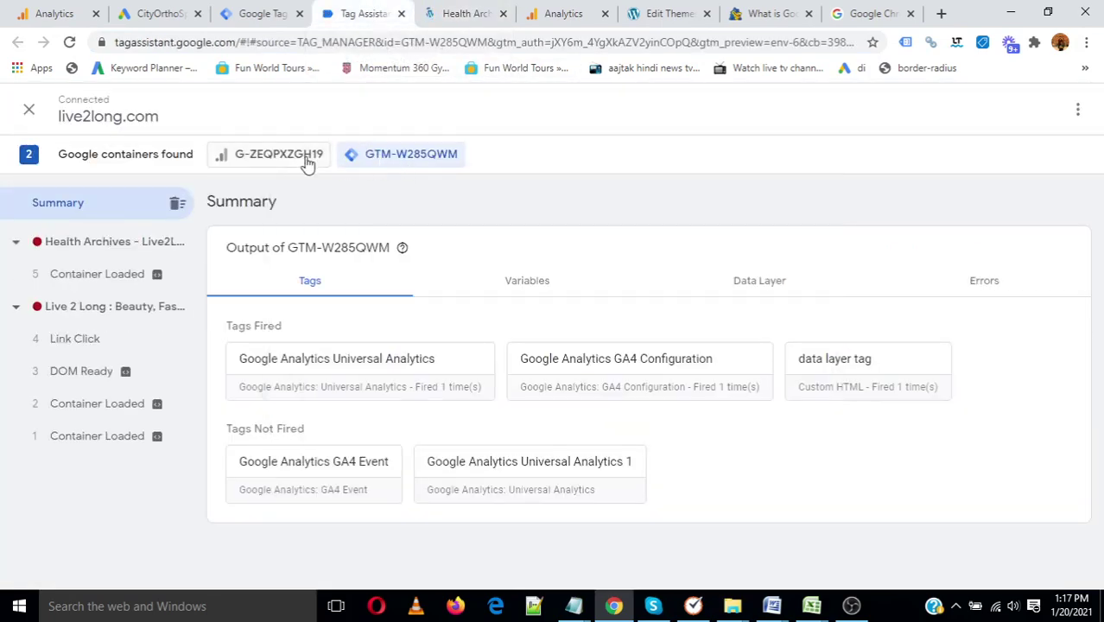
left_click(294, 156)
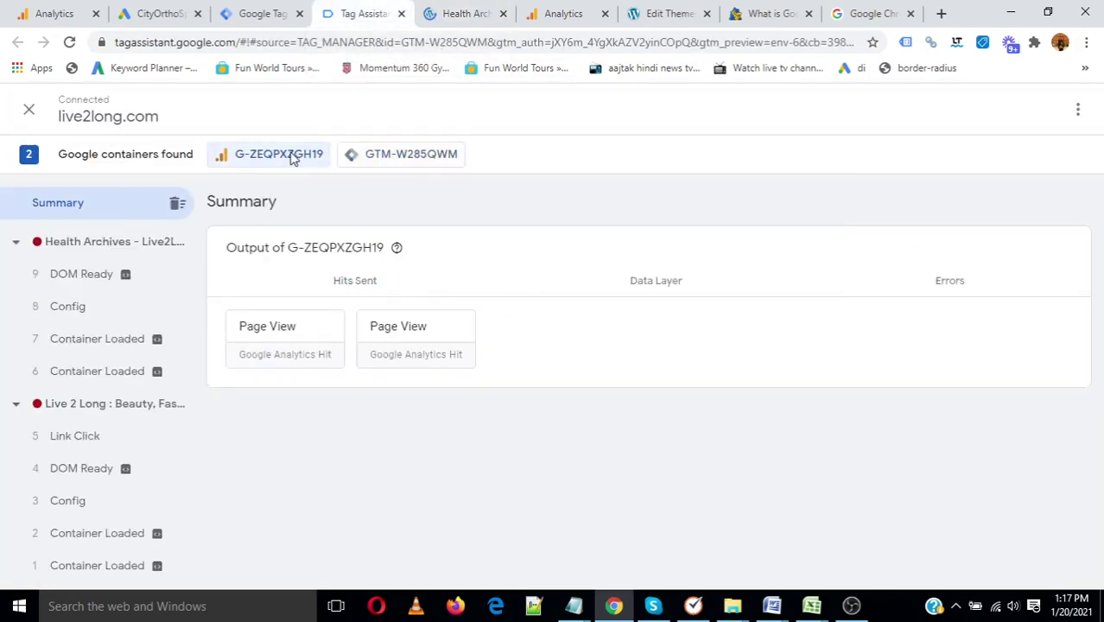
left_click(644, 289)
left_click(370, 283)
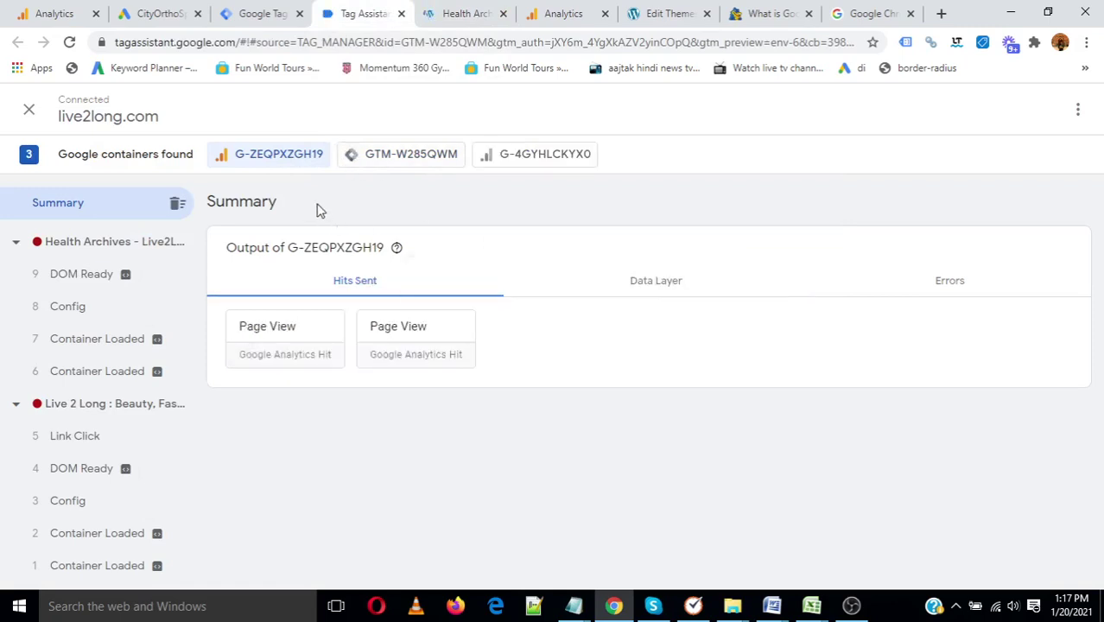
left_click(402, 157)
left_click(258, 157)
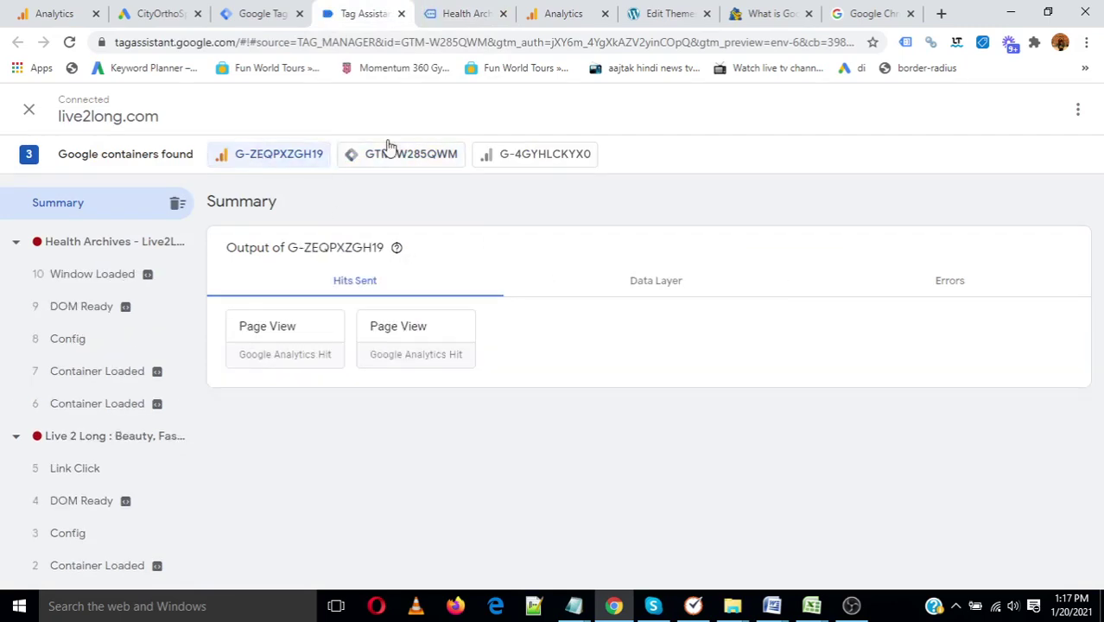
- On the debugged site, open the post about staying fit with yoga, return to the Health category and go on to Skin Care
left_click(462, 13)
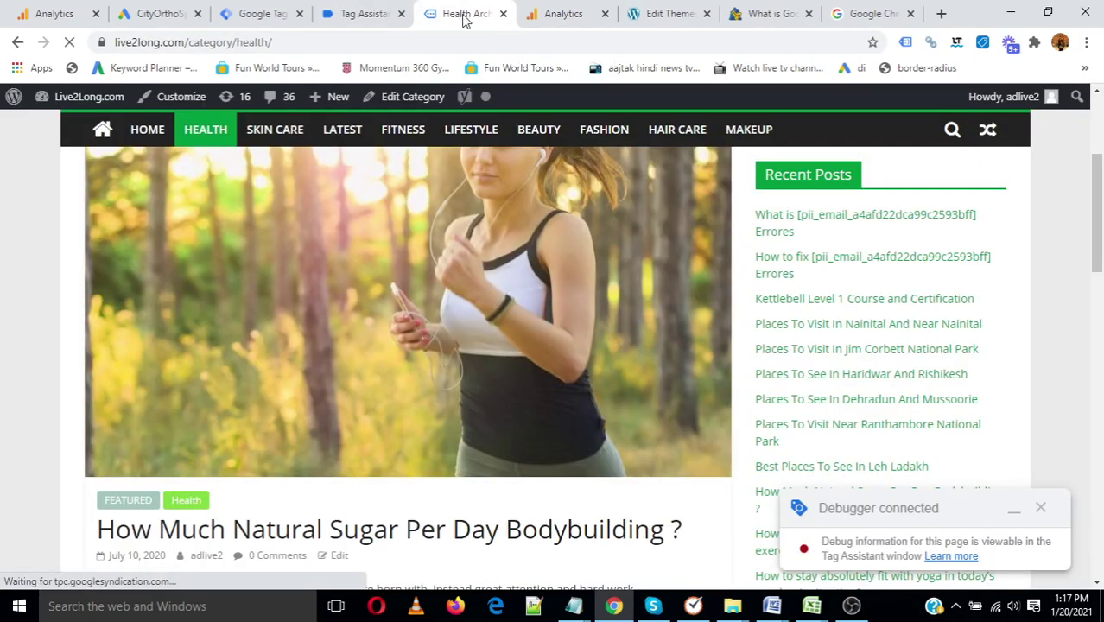
scroll(515, 443, "down", 3)
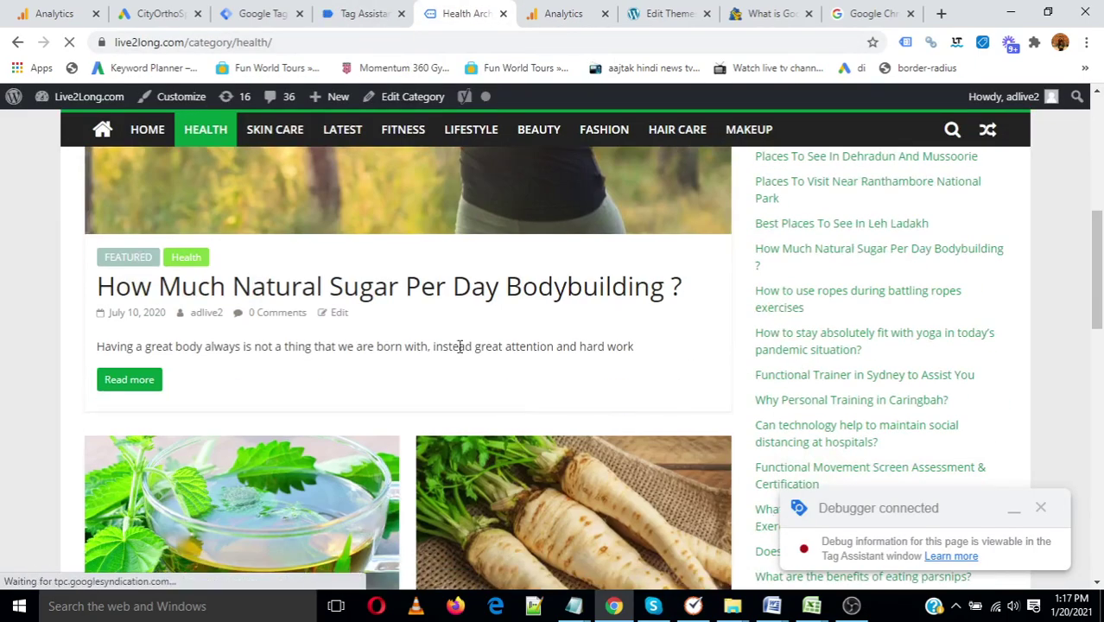
left_click(818, 339)
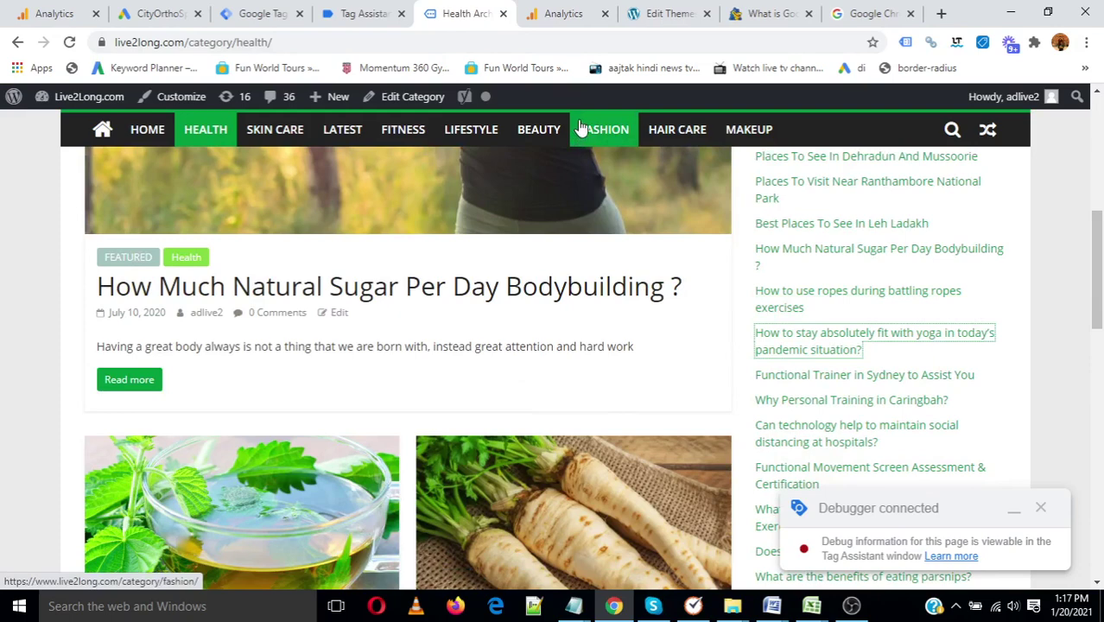
left_click(582, 128)
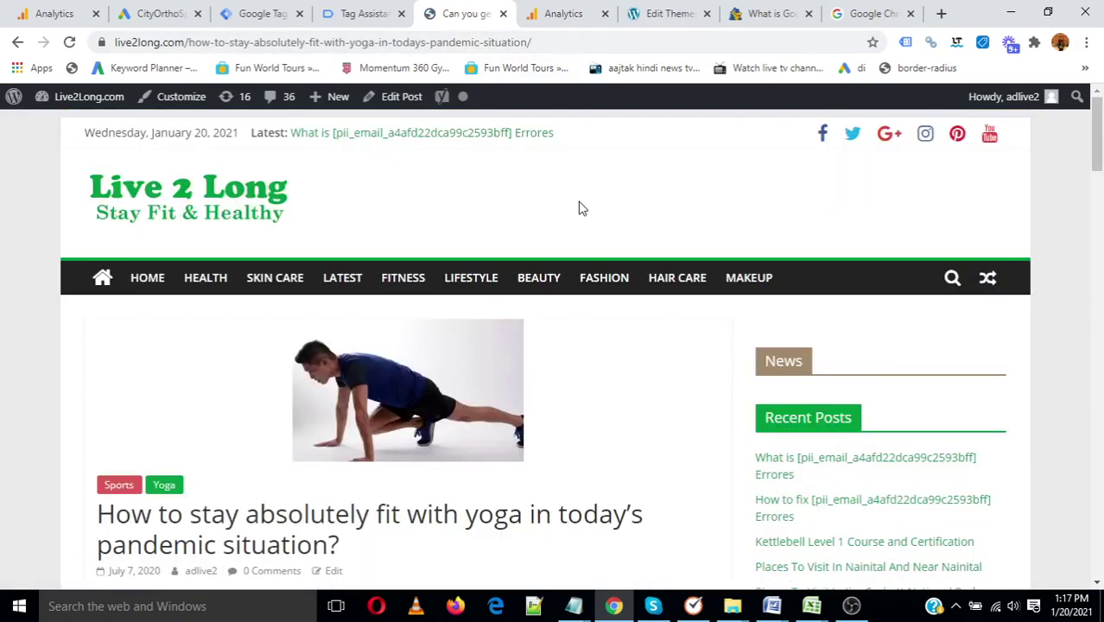
left_click(215, 279)
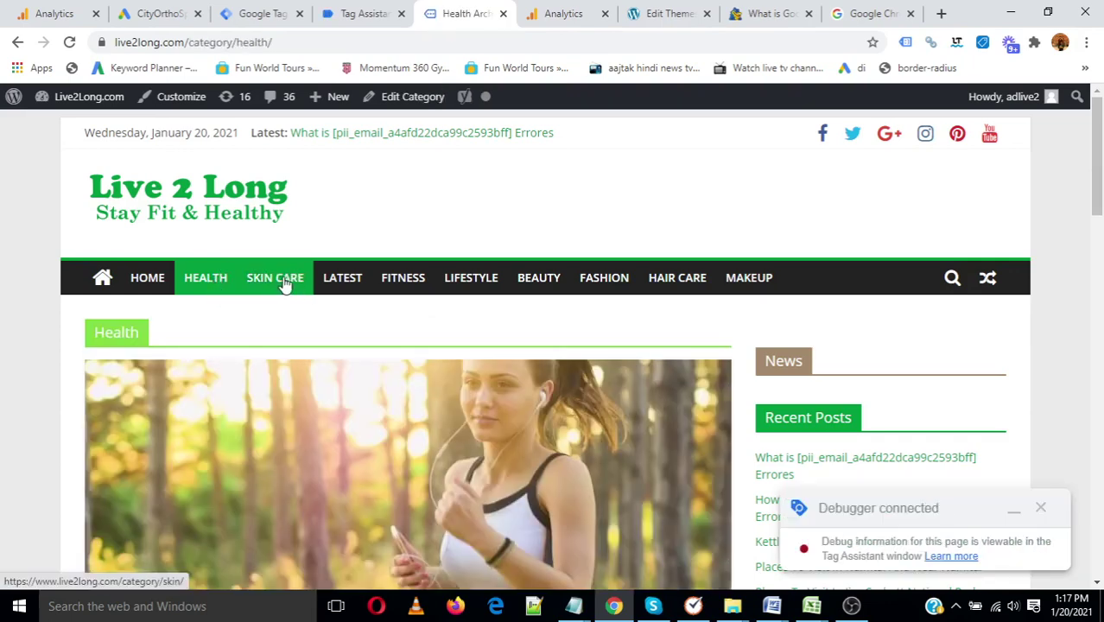
- Check in Tag Assistant the tags fired by GTM-W285QWM and the hits sent by G-ZEQPXZGH19 for the visited pages
left_click(367, 12)
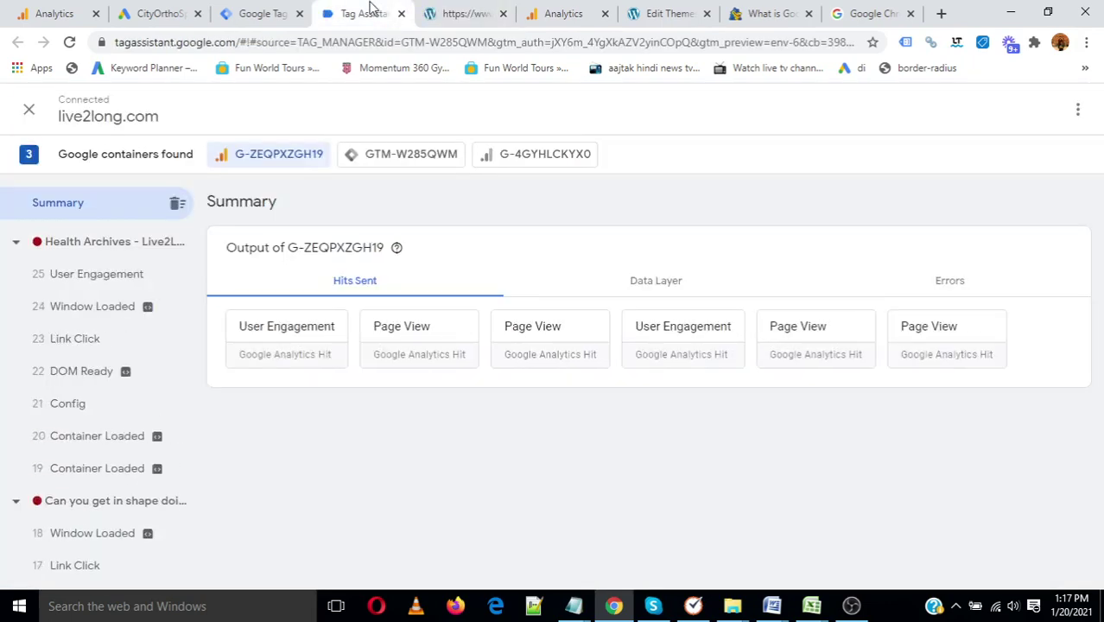
left_click(411, 163)
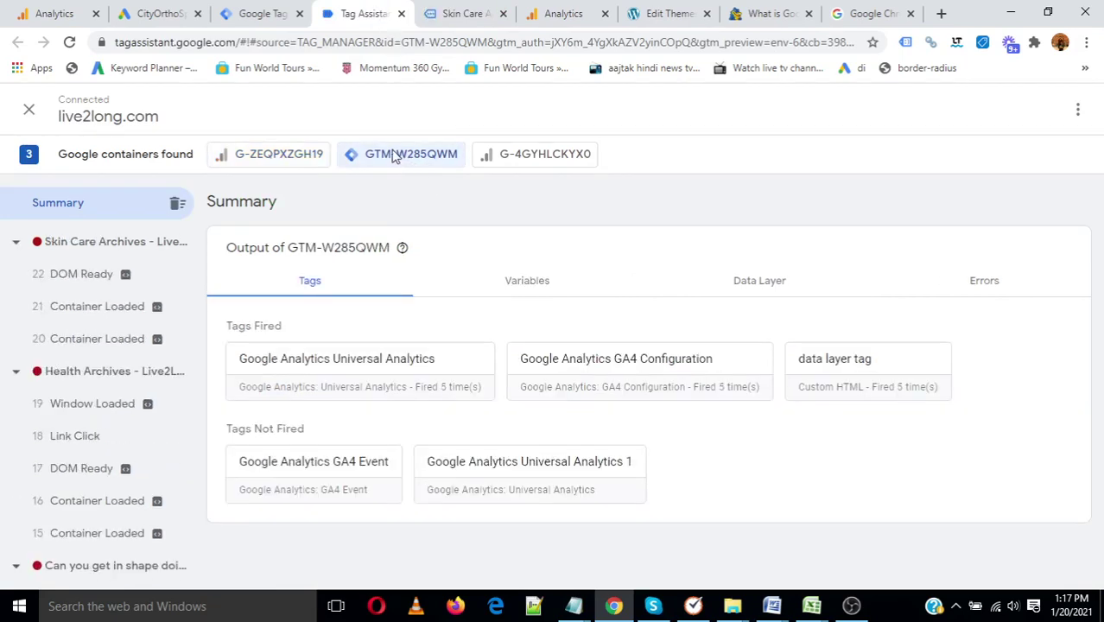
left_click(313, 160)
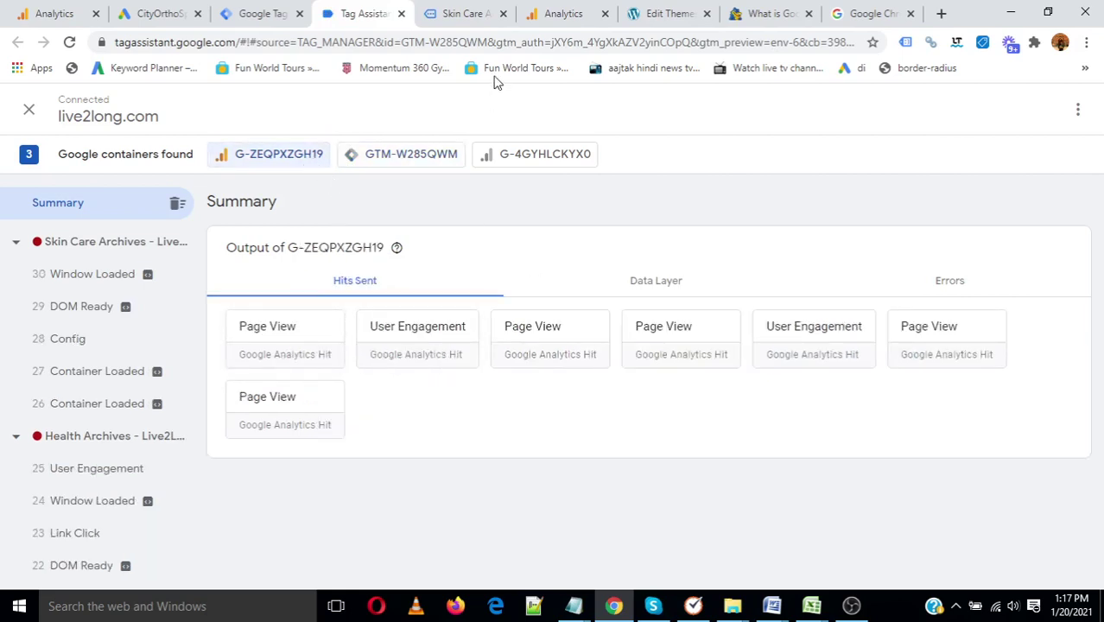
- Scroll the Skin Care page down to its footer and open the Contact US page from there
left_click(466, 10)
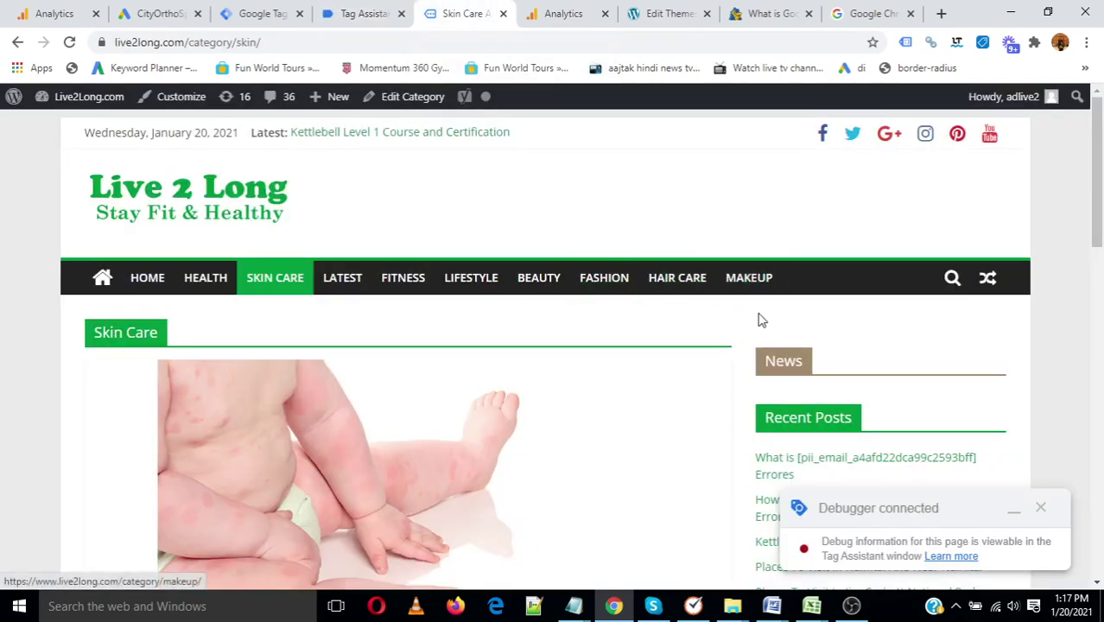
scroll(775, 341, "down", 20)
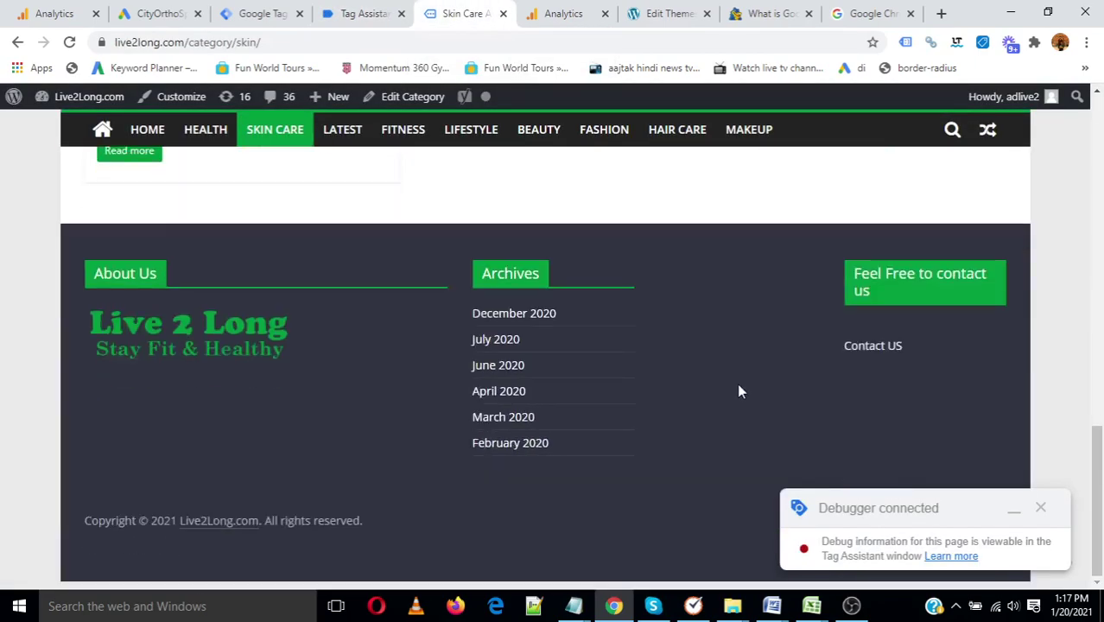
left_click(884, 347)
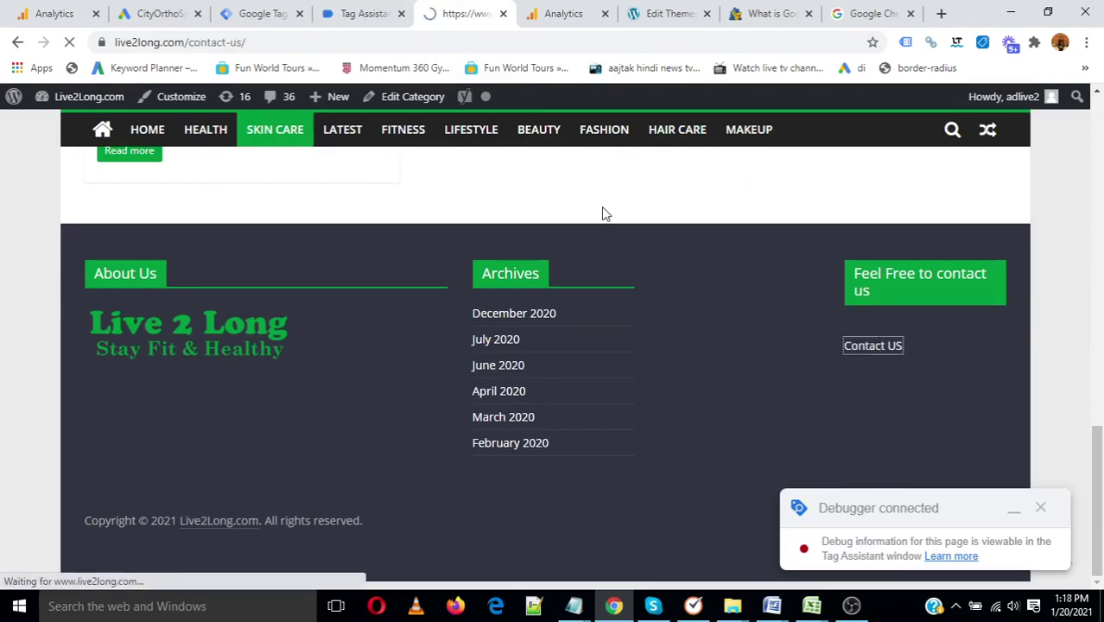
- Review the output of all three containers in Tag Assistant, looking for thank_you_page among the hits of G-4GYHLCKYX0
left_click(349, 10)
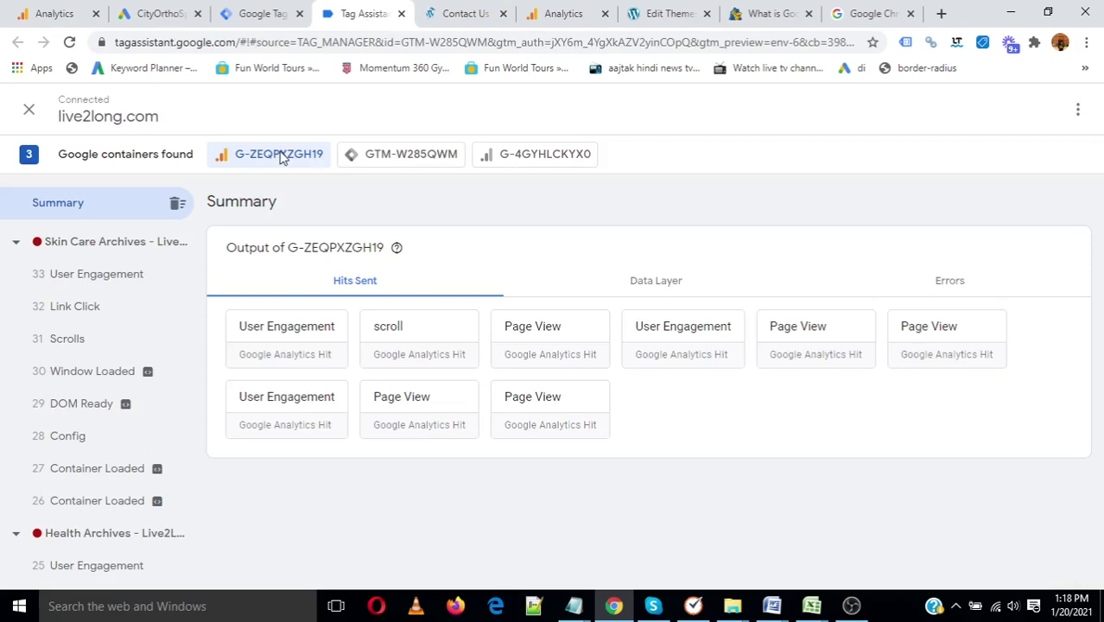
left_click(408, 154)
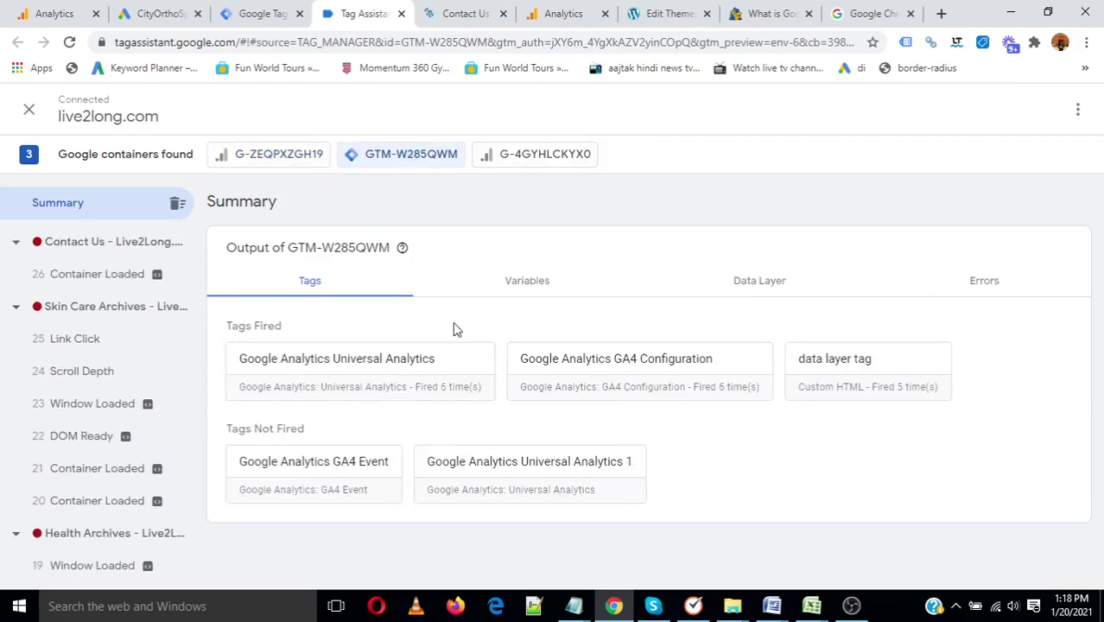
left_click(538, 156)
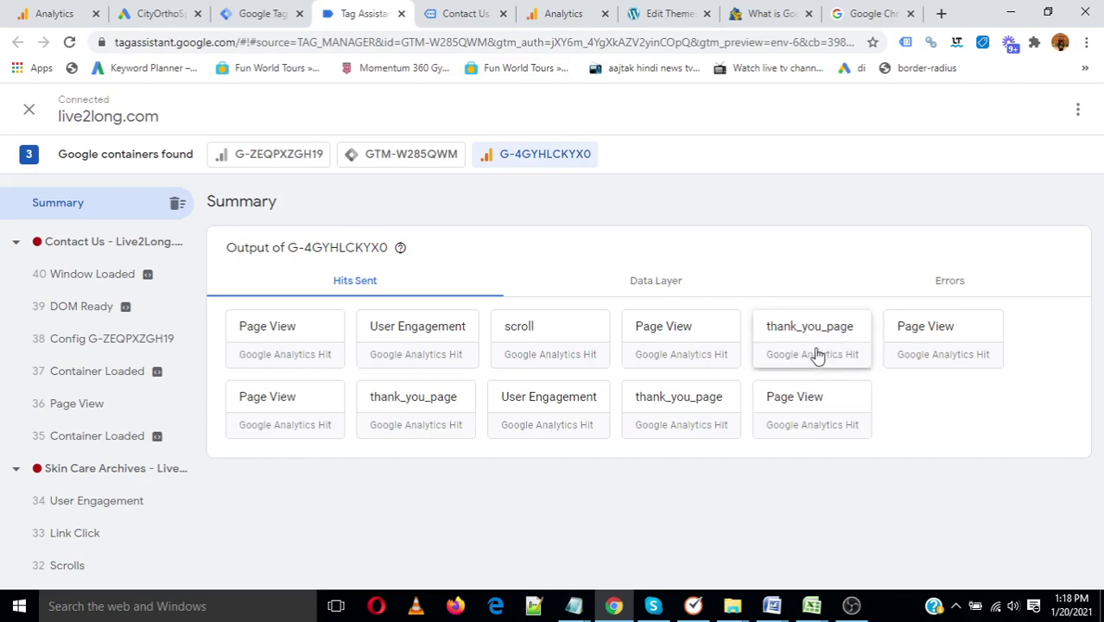
- Revisit the Health category page from Contact Us and check the hits sent by G-4GYHLCKYX0 against the GTM-W285QWM output
left_click(473, 13)
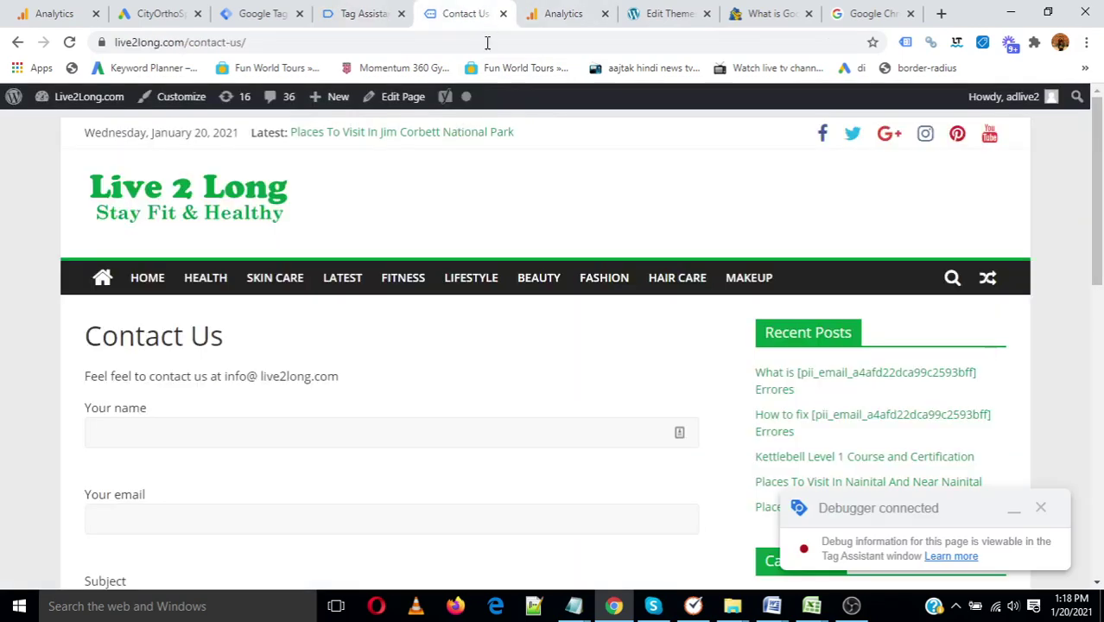
left_click(197, 286)
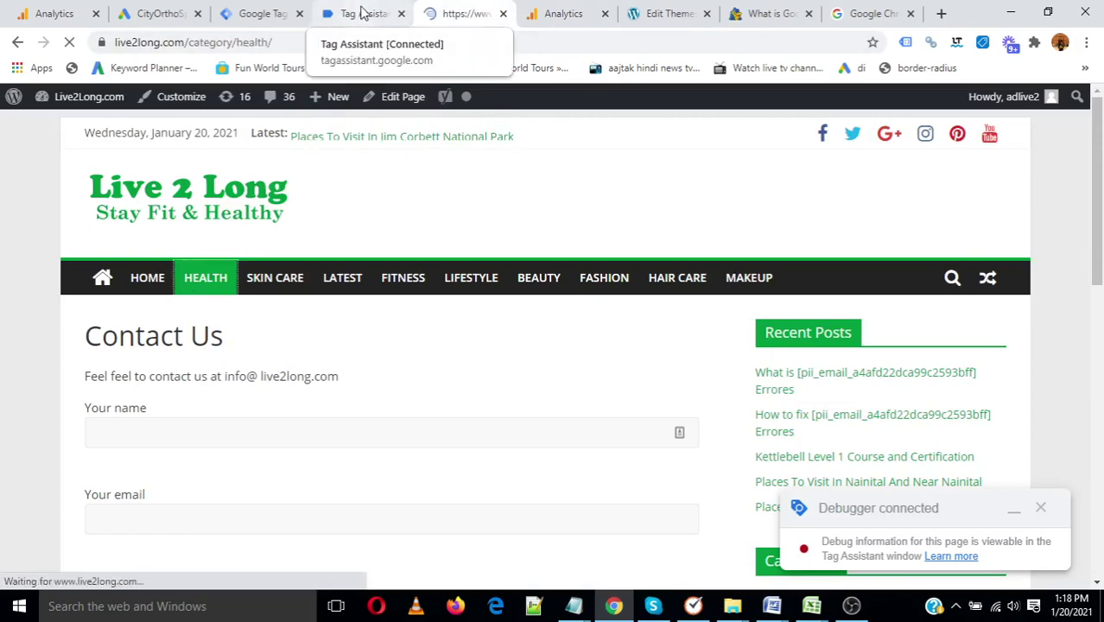
left_click(362, 13)
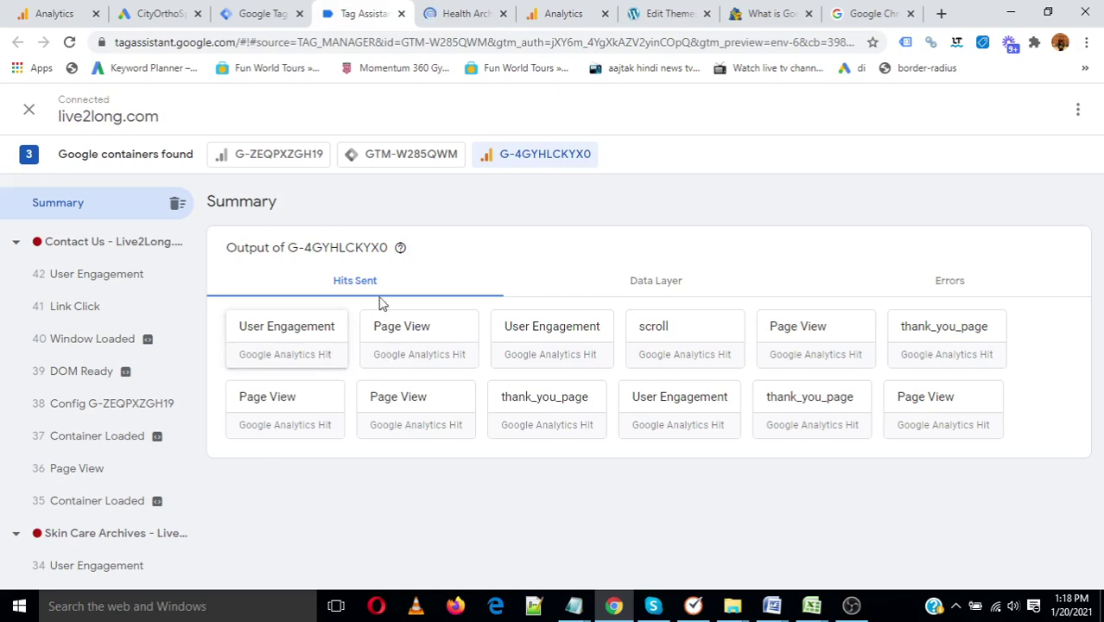
left_click(423, 156)
left_click(537, 155)
left_click(417, 155)
left_click(537, 154)
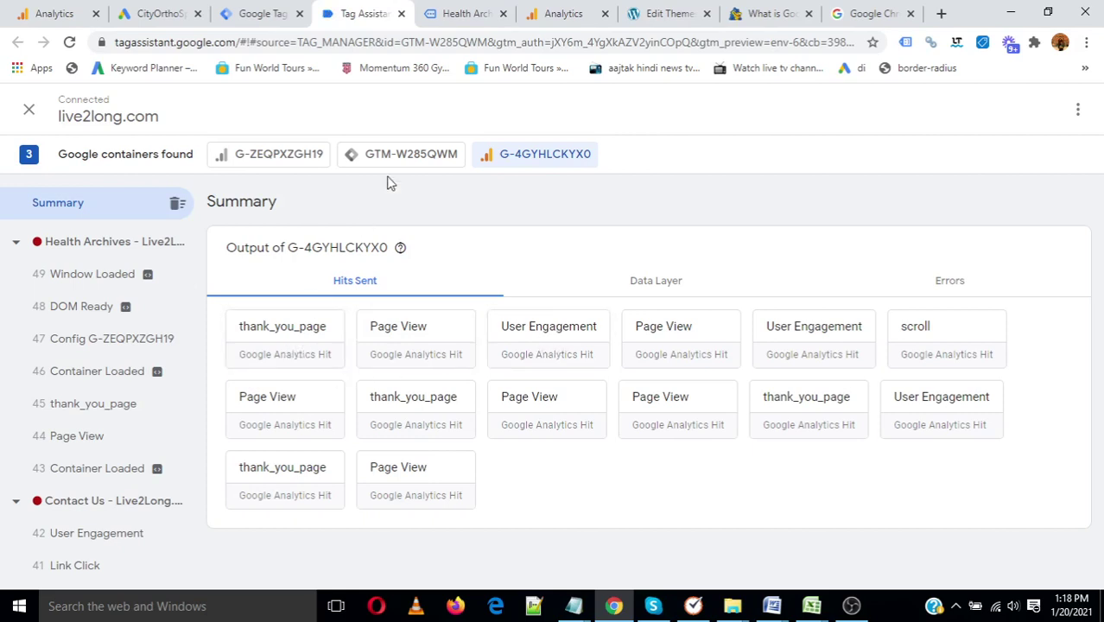
left_click(458, 10)
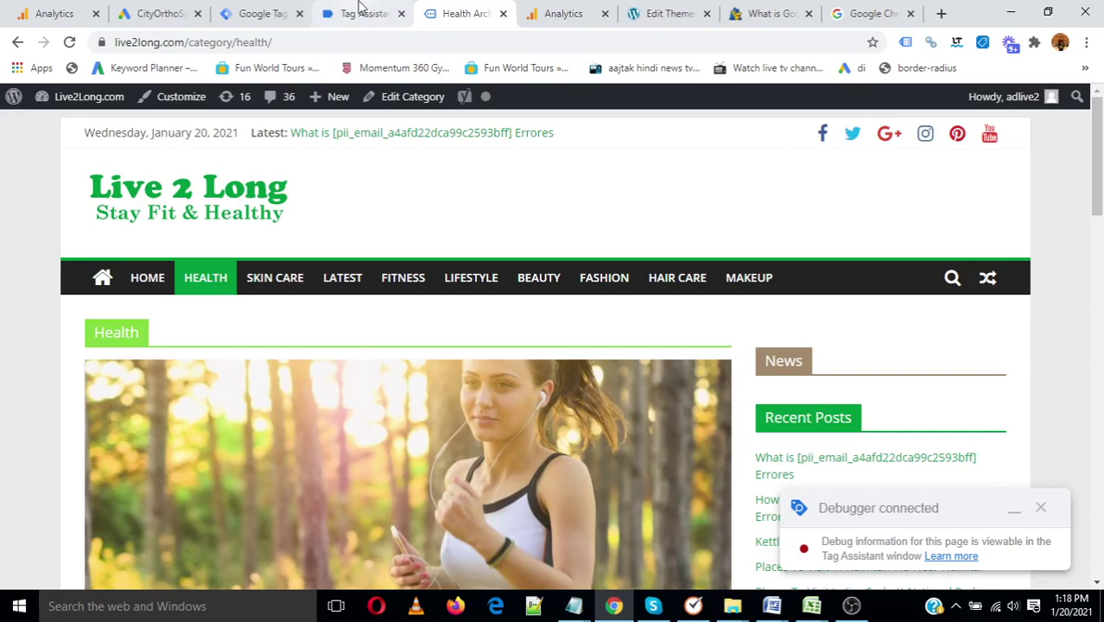
- Switch to the live2long.com property in Google Analytics and look for the thank_you_page event in the DebugView timeline
left_click(557, 13)
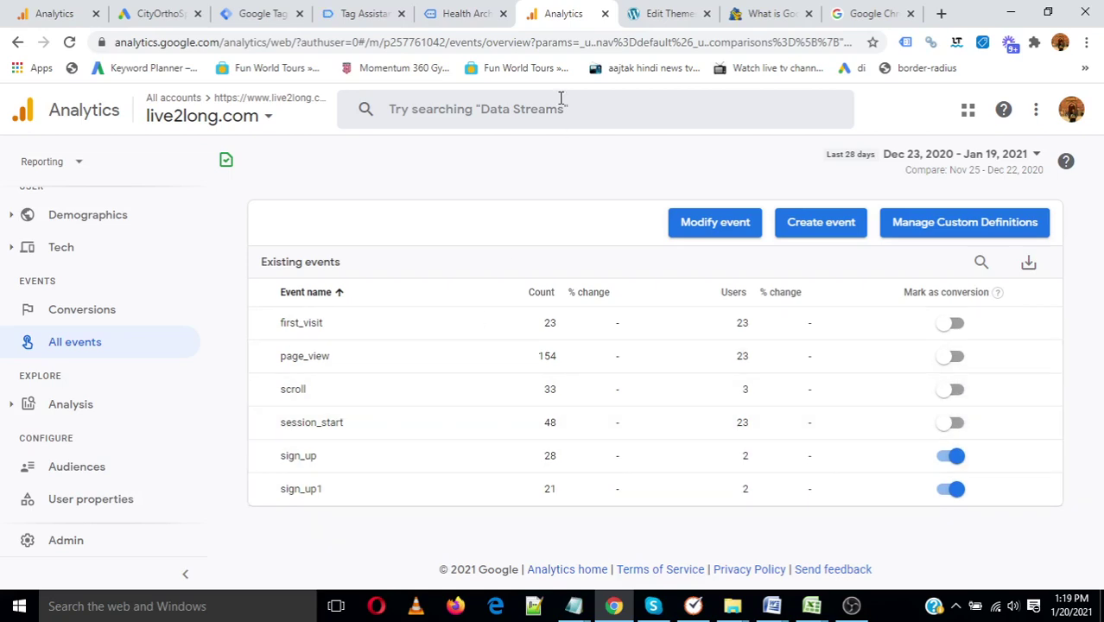
left_click(466, 10)
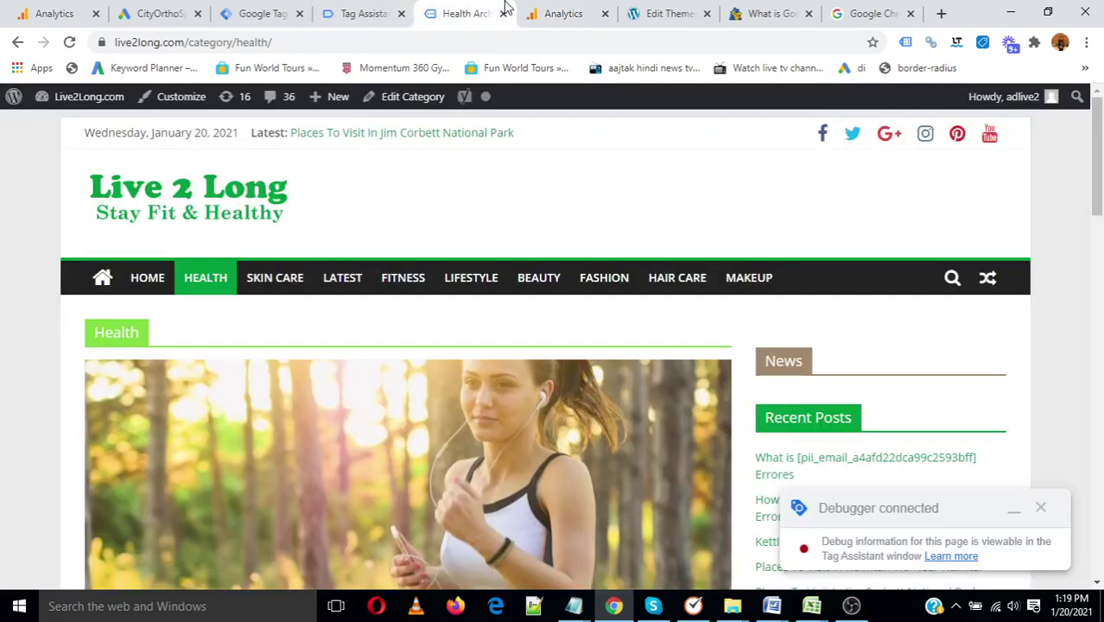
left_click(552, 12)
scroll(82, 493, "down", 2)
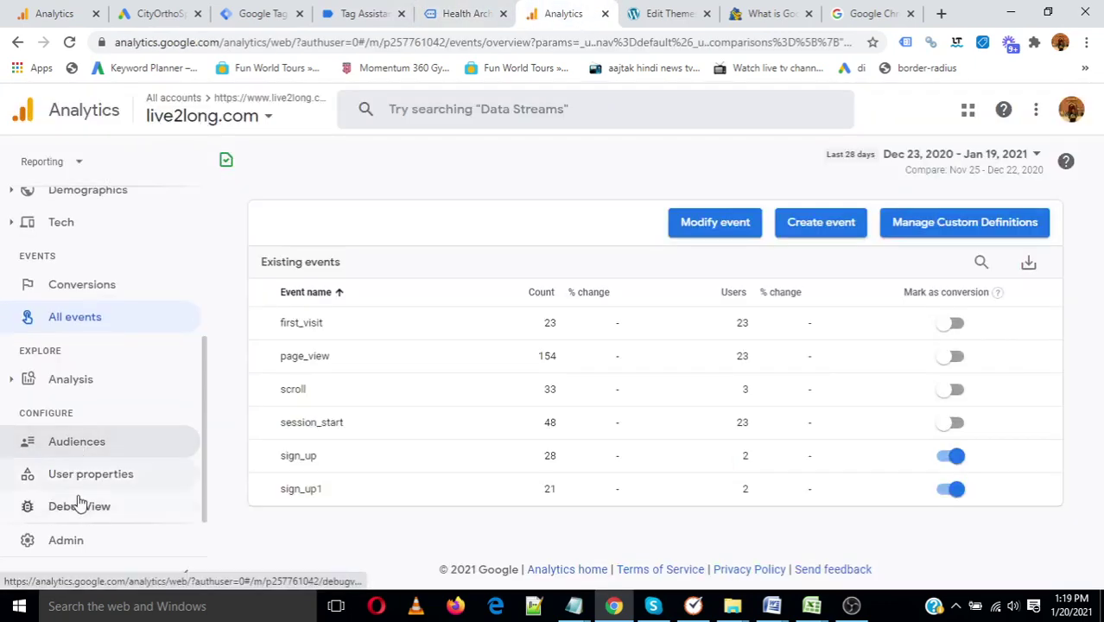
left_click(75, 510)
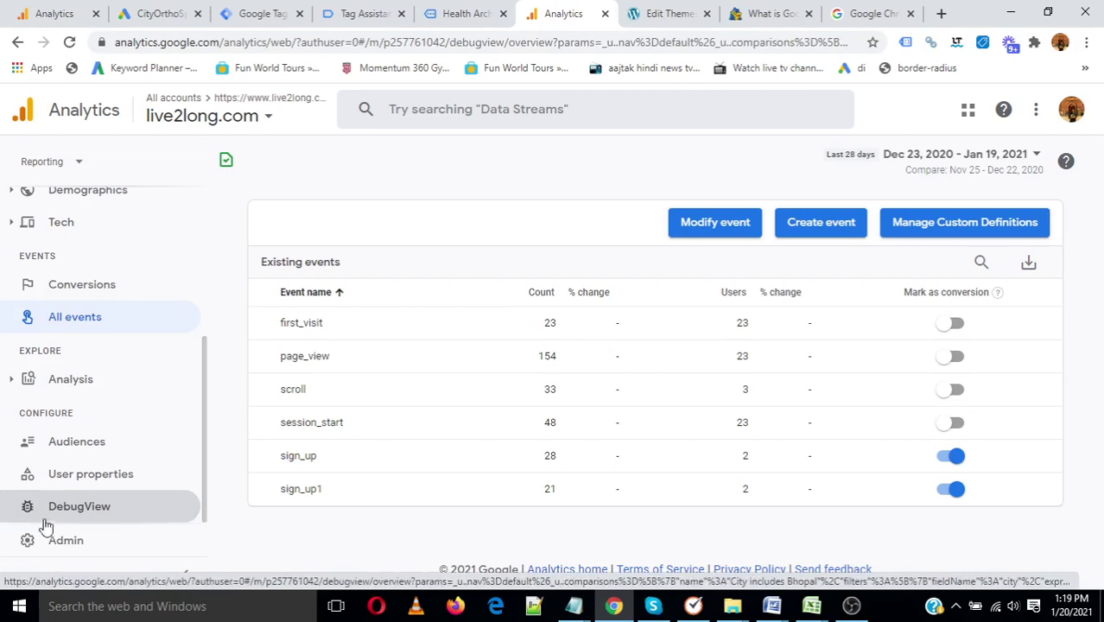
left_click(58, 516)
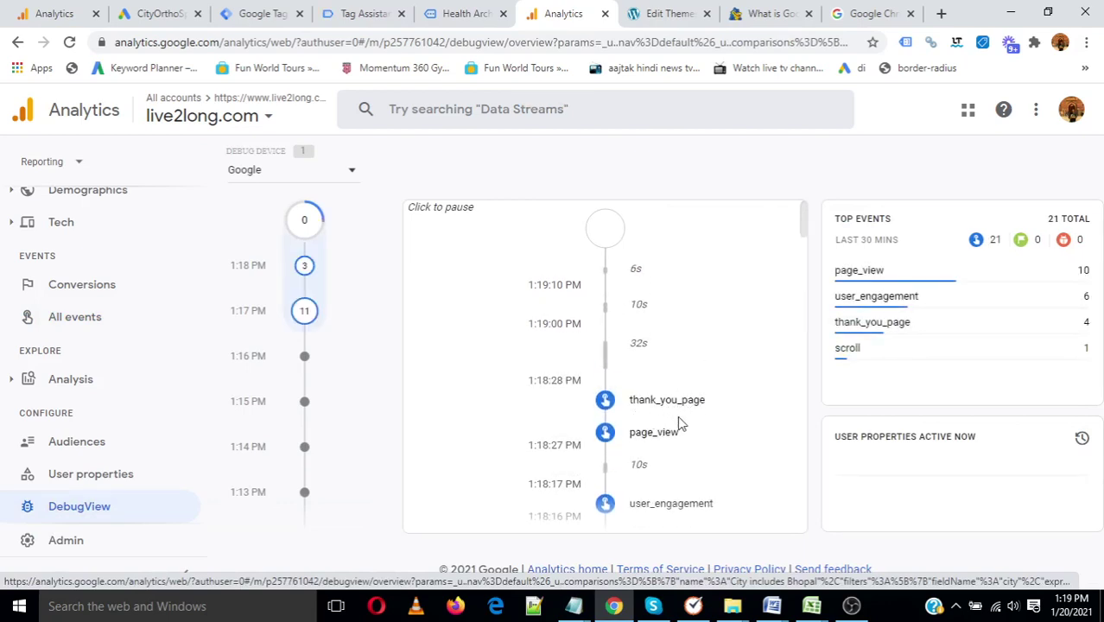
scroll(691, 460, "down", 3)
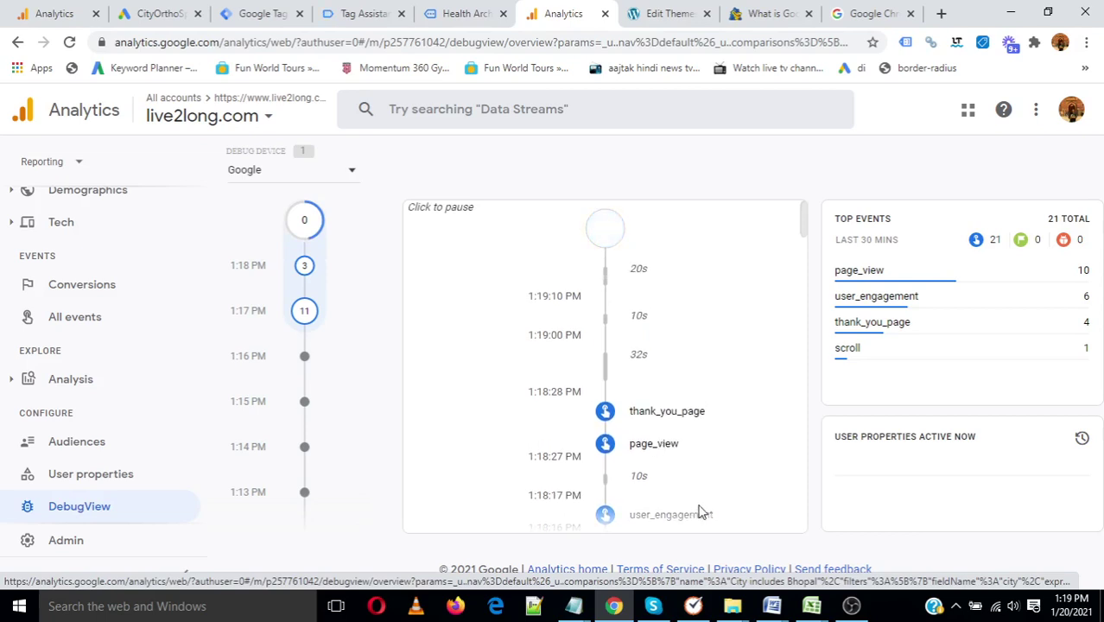
scroll(675, 470, "down", 1)
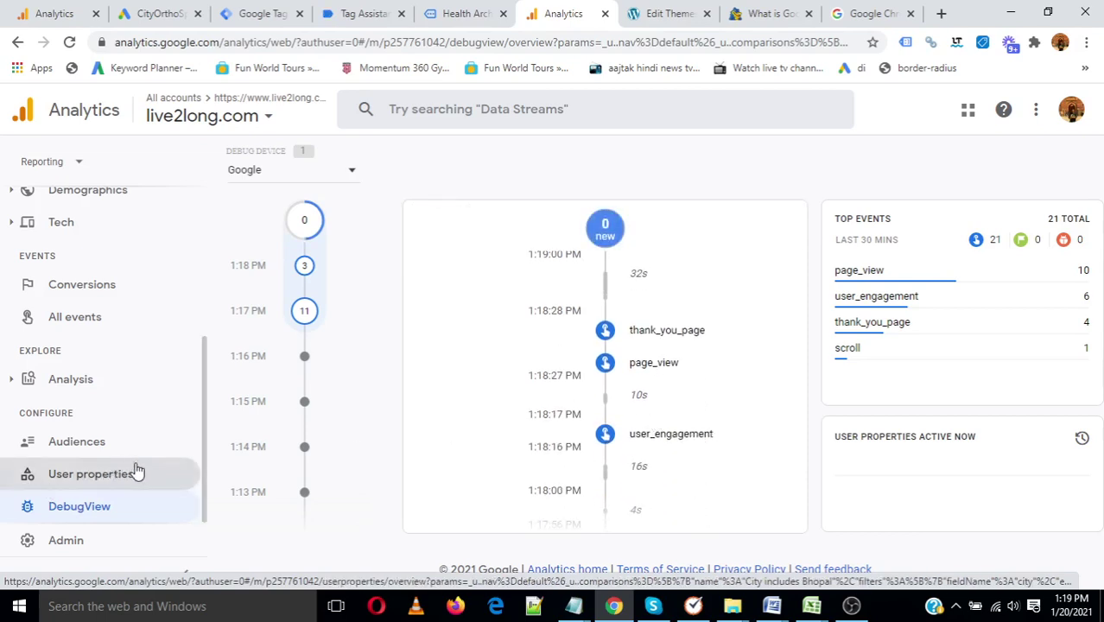
- View the All events list and look over the analysis techniques in the Analysis hub and Template gallery
left_click(74, 321)
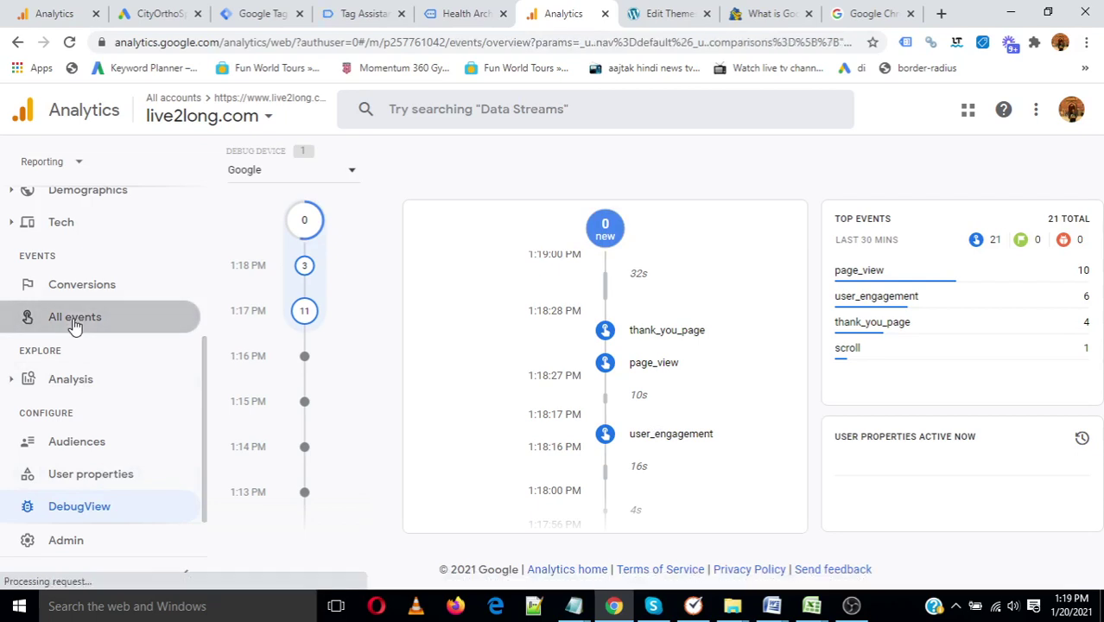
left_click(70, 388)
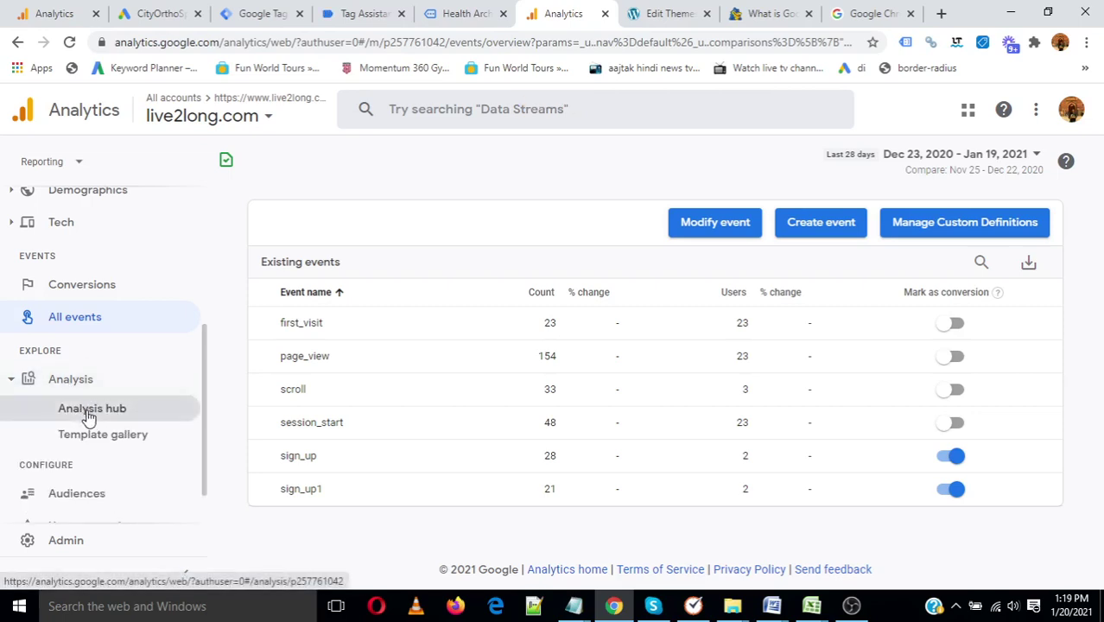
left_click(96, 412)
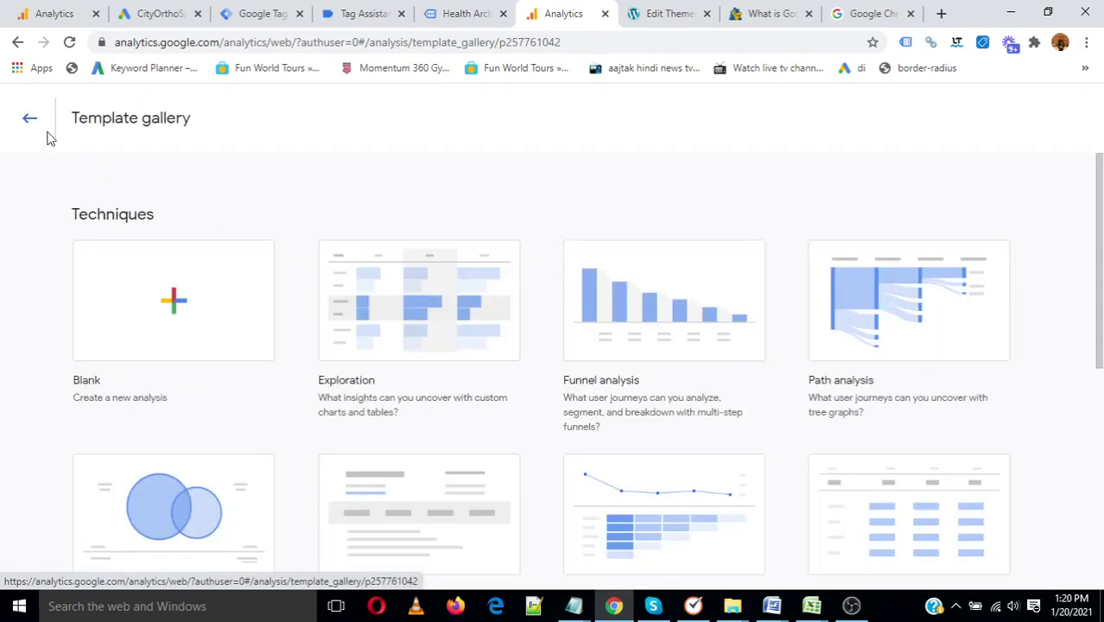
left_click(28, 123)
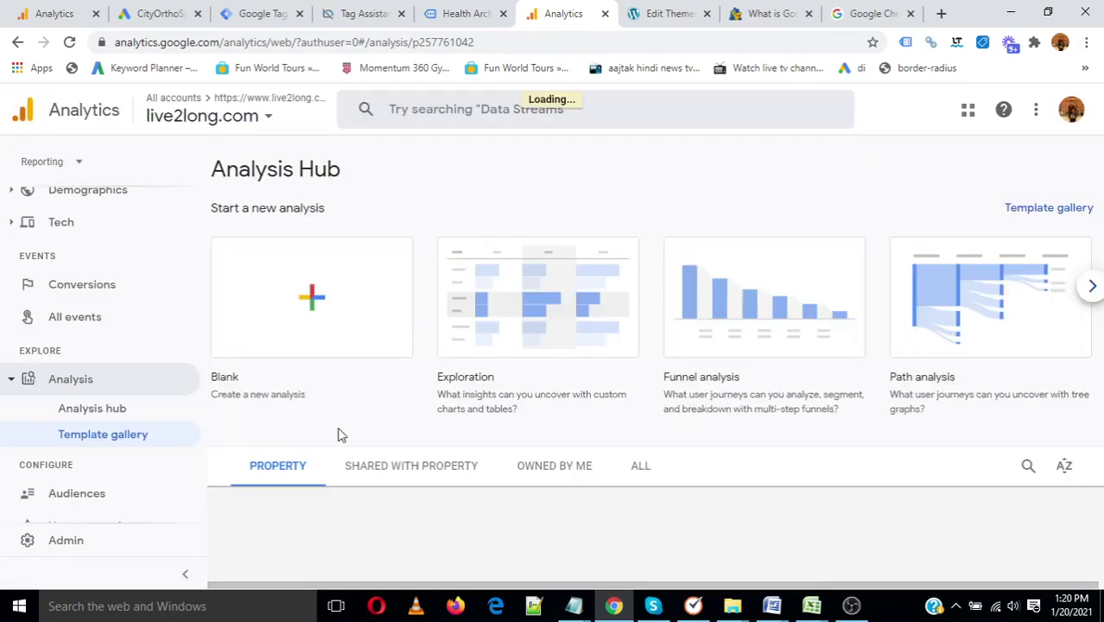
- Review the Audiences list and the options for building a new audience, closing the builder without creating one
scroll(128, 493, "down", 1)
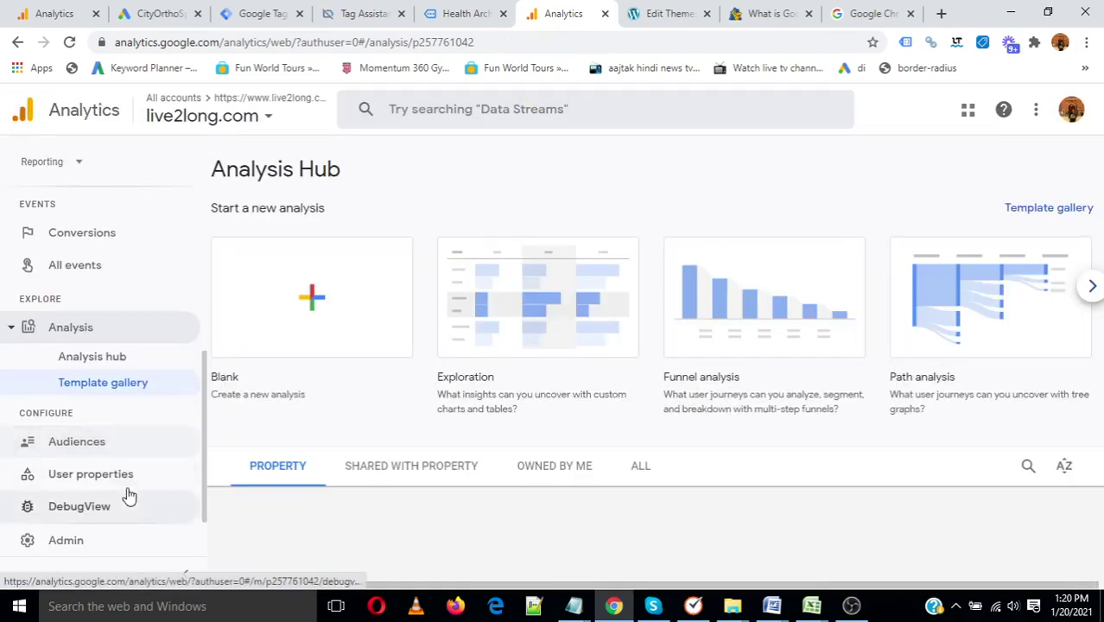
left_click(77, 442)
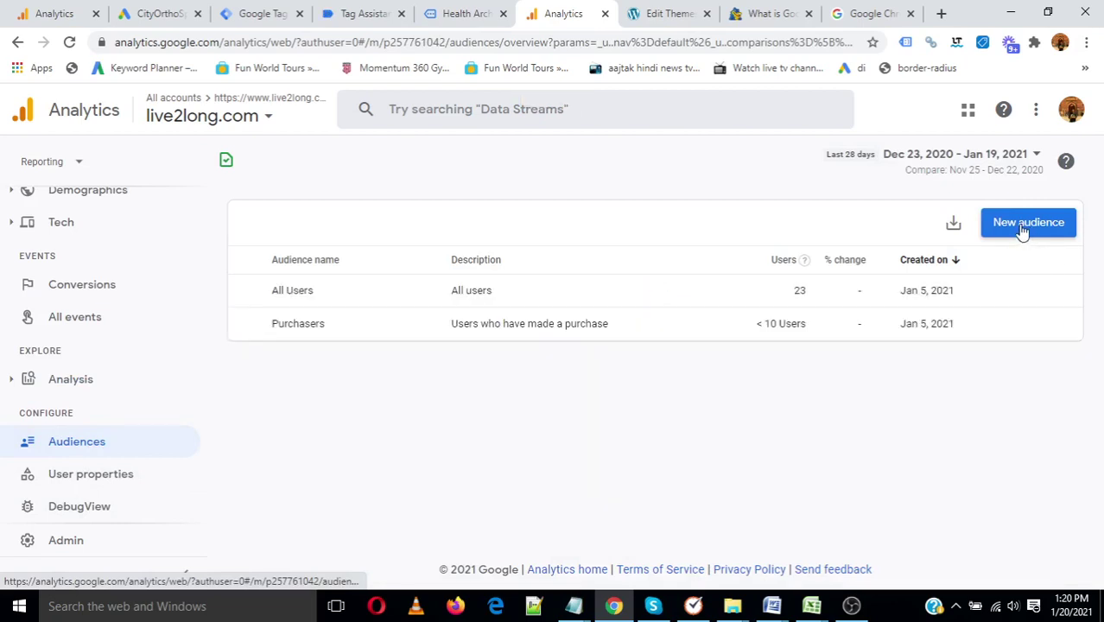
left_click(1023, 229)
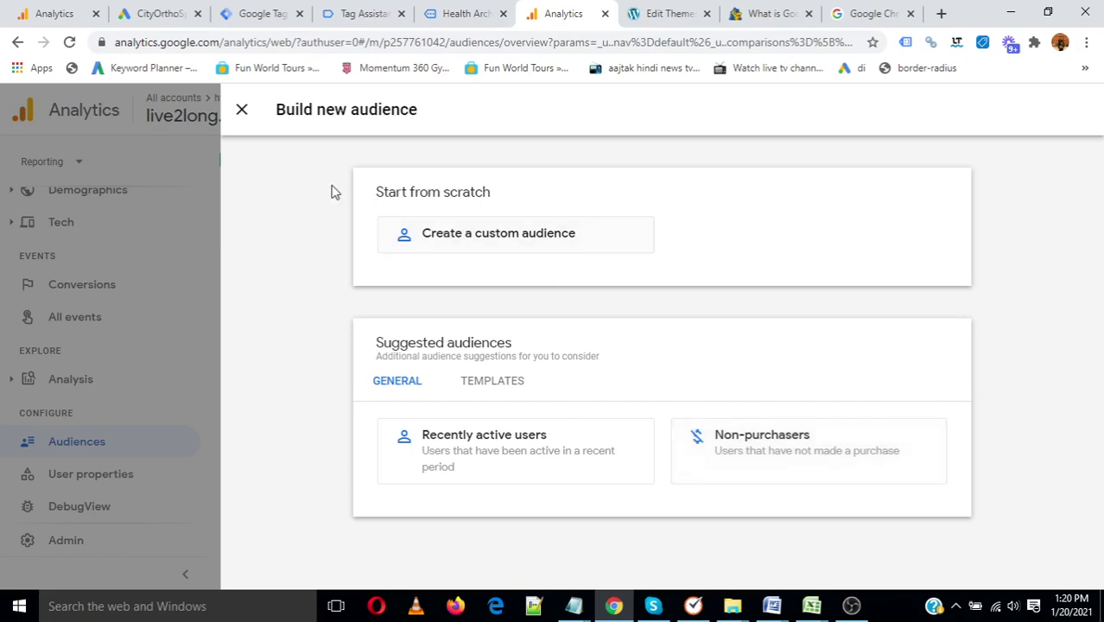
left_click(242, 112)
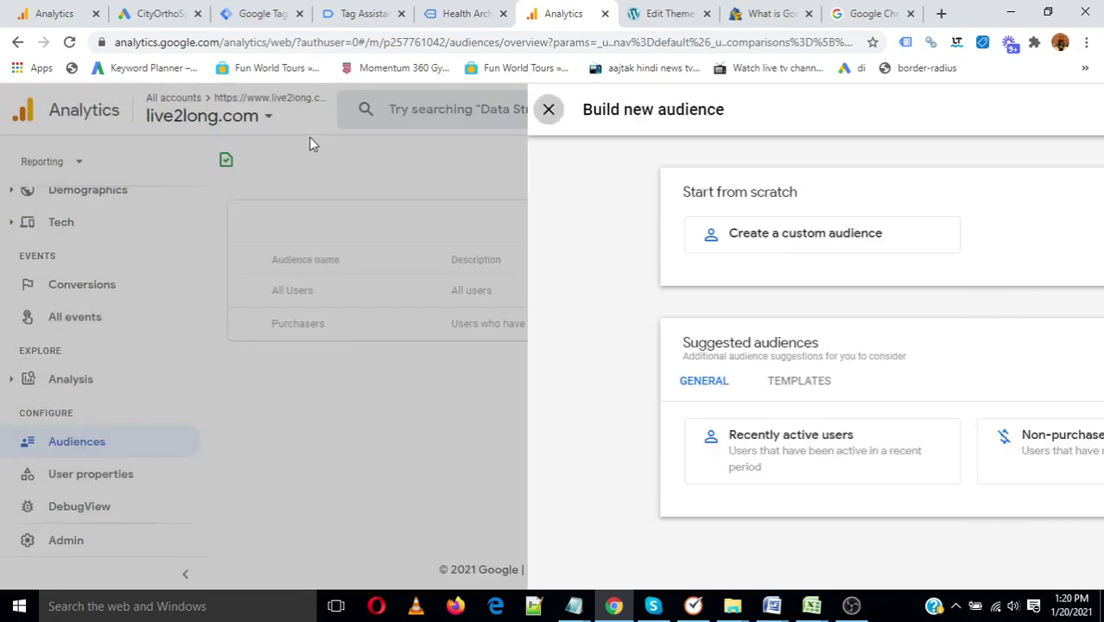
- Look through the User properties page and DebugView, and open the Admin settings of the live2long.com property
left_click(101, 484)
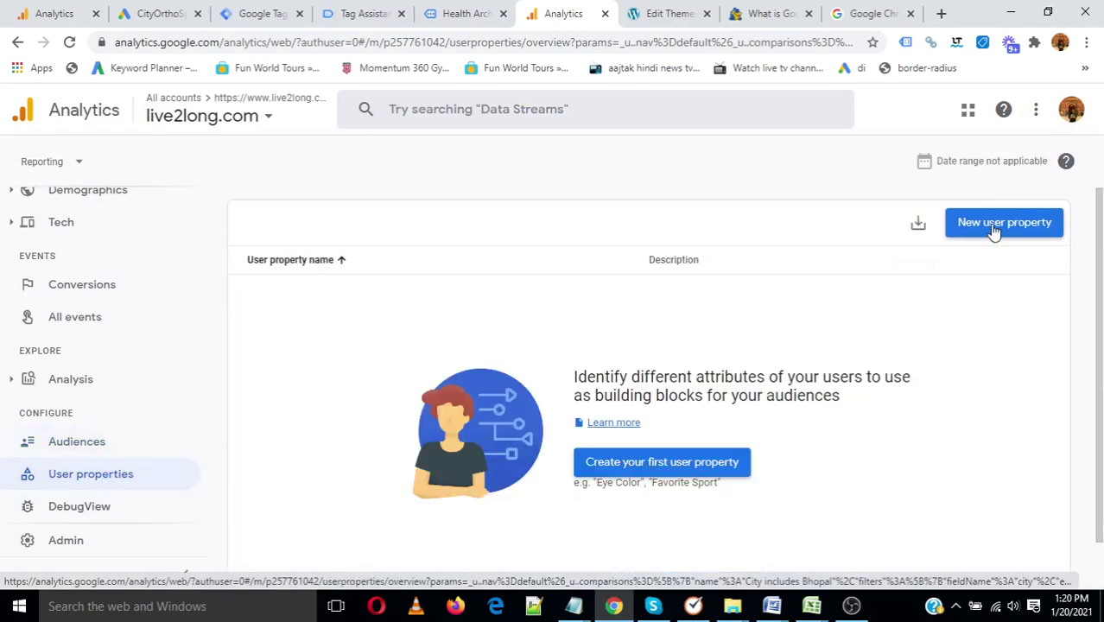
scroll(311, 445, "down", 1)
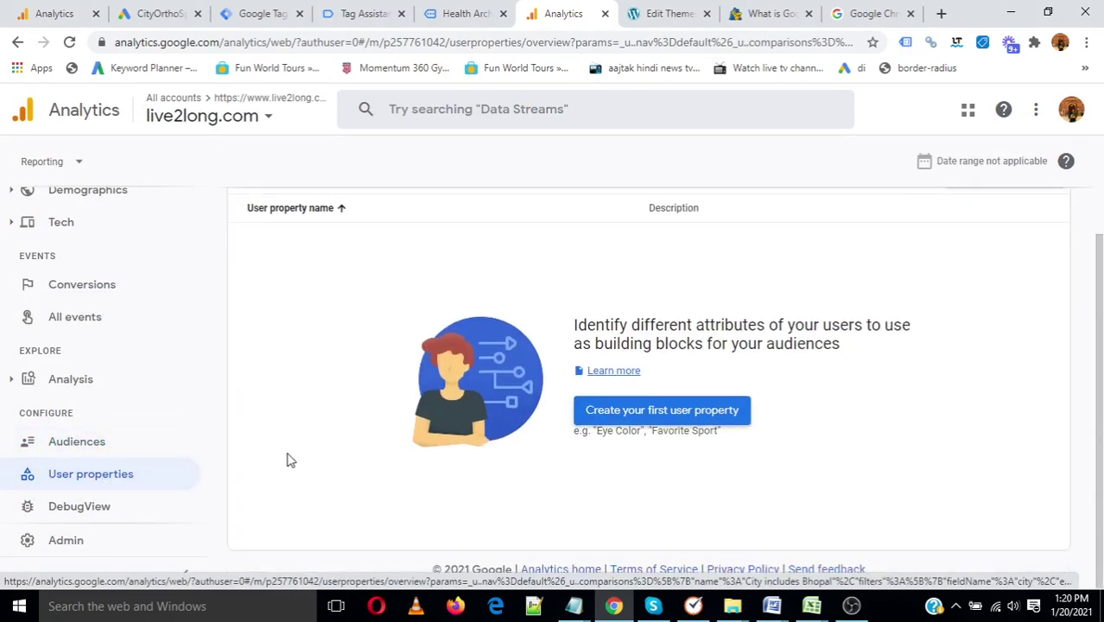
left_click(91, 508)
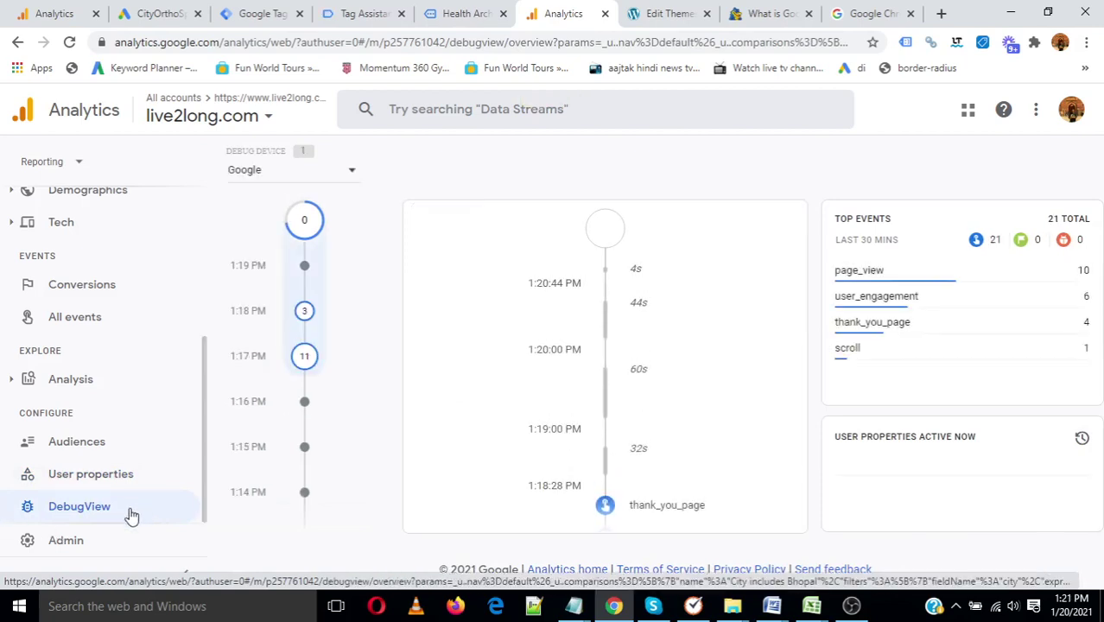
left_click(66, 549)
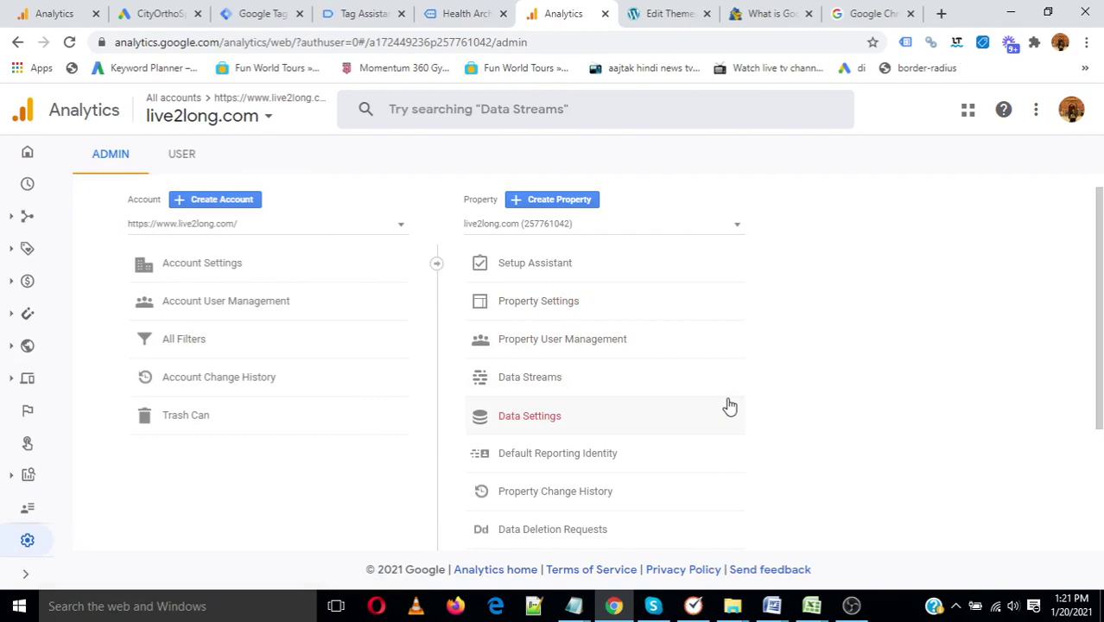
- Read the mediasearchsolution.com article on Google Analytics 4, from its predefined events to the setup section and the installation video
left_click(775, 9)
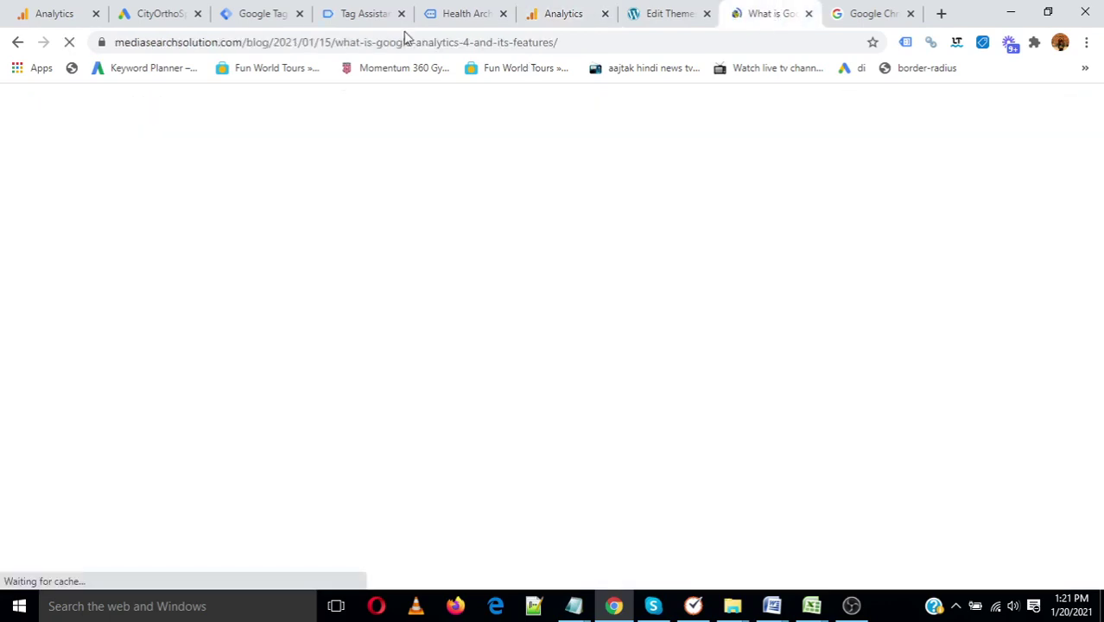
left_click_drag(249, 44, 543, 67)
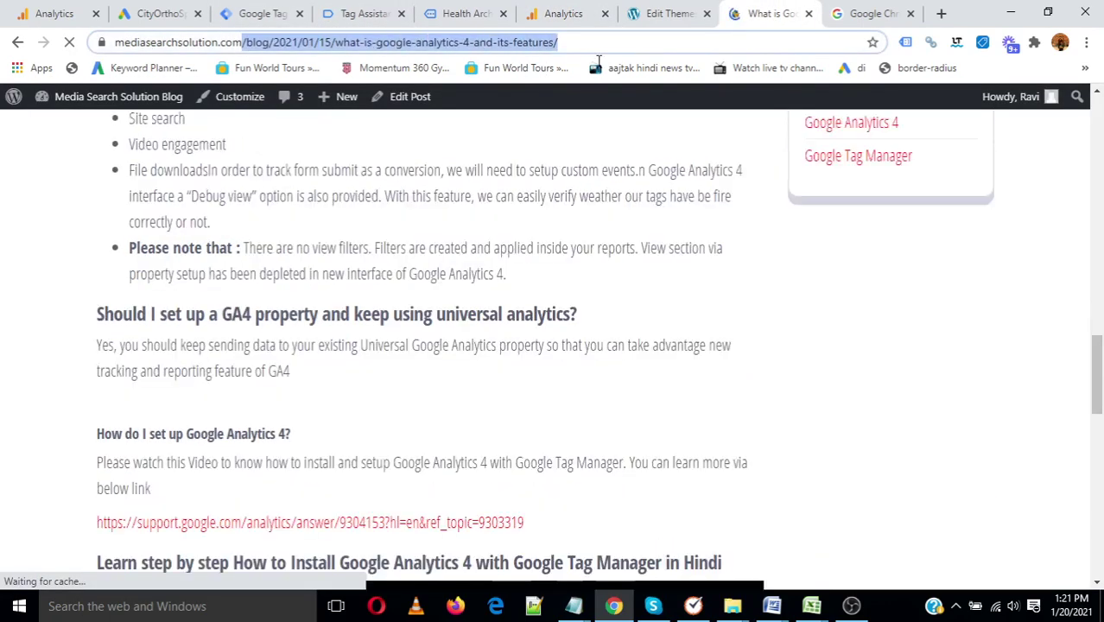
left_click(135, 178)
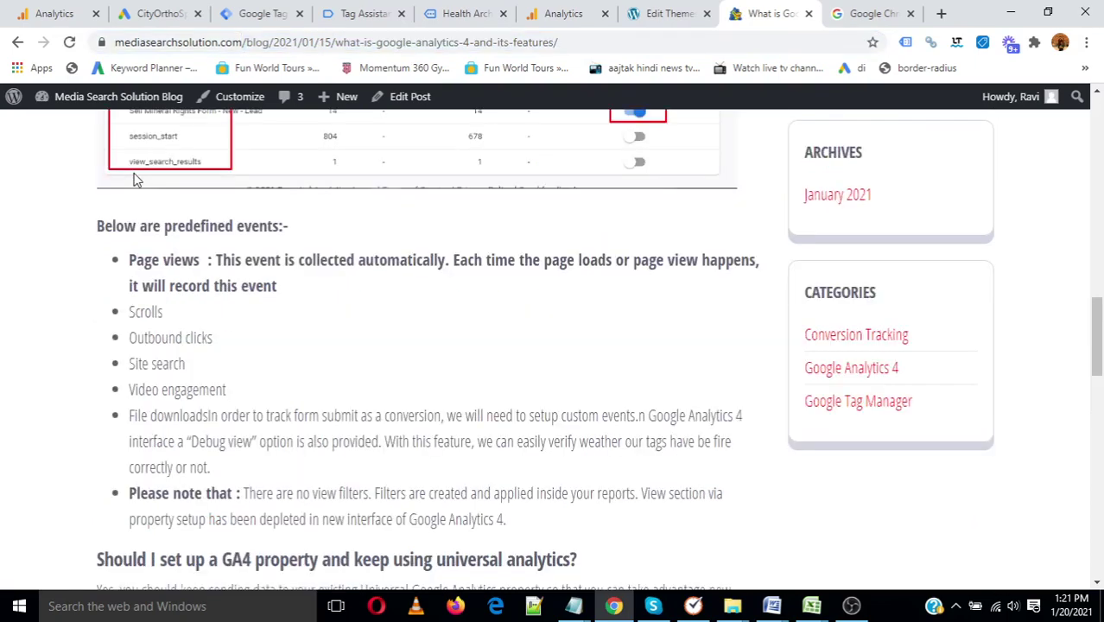
left_click_drag(126, 287, 287, 380)
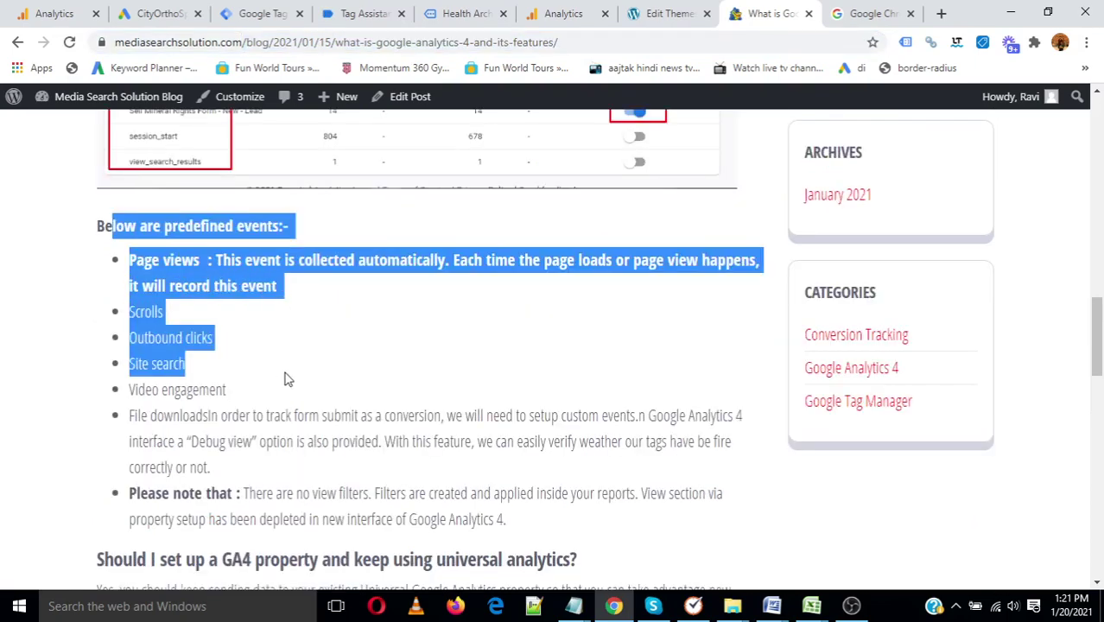
scroll(470, 464, "down", 4)
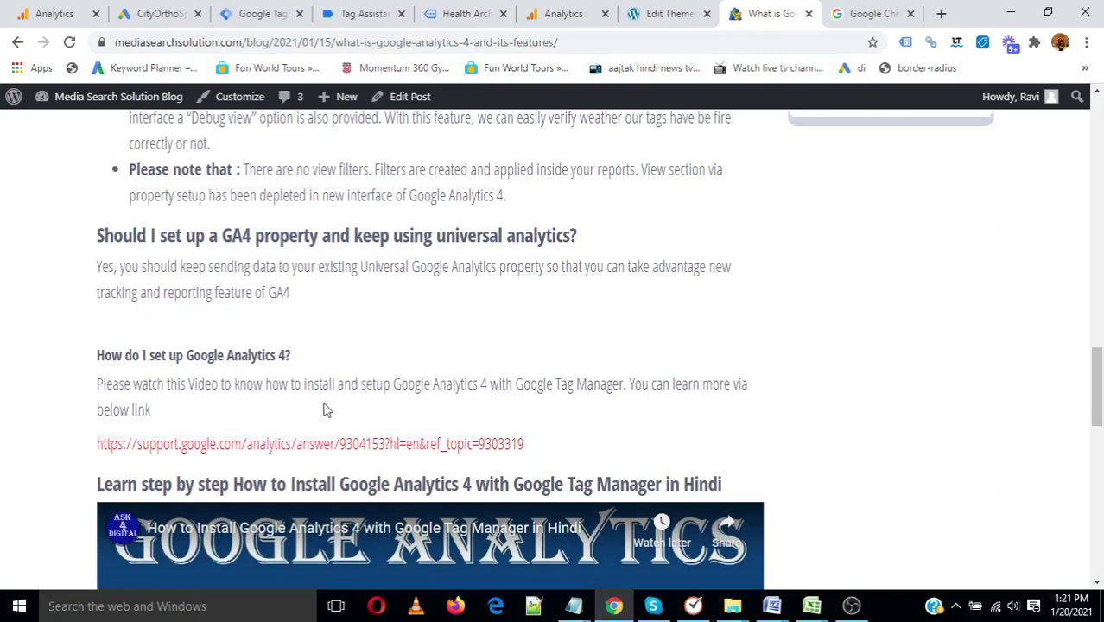
left_click_drag(93, 361, 177, 399)
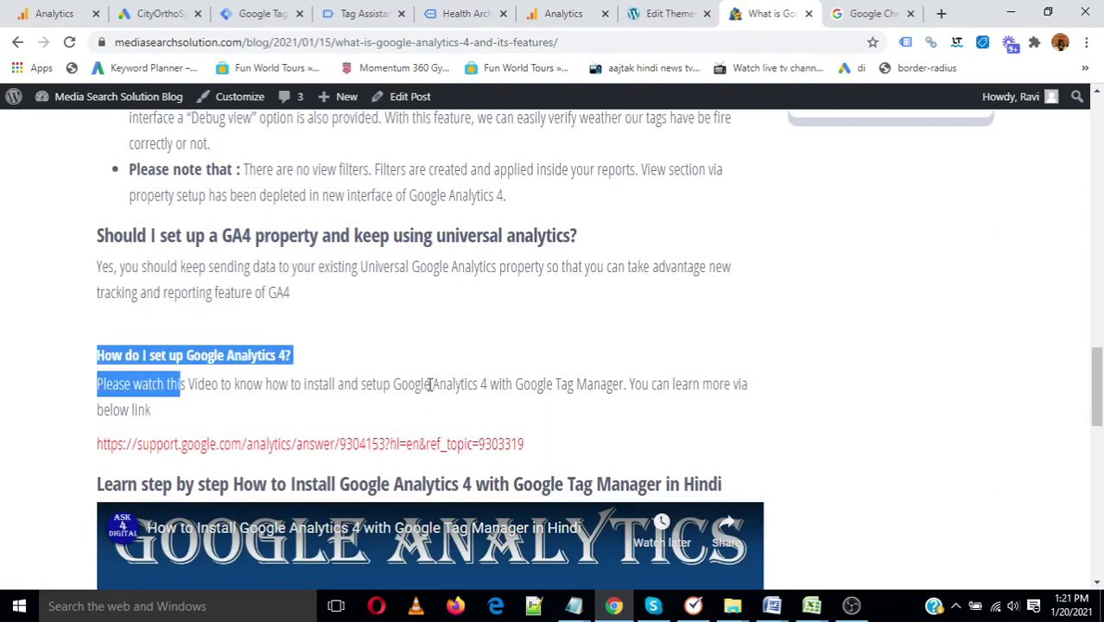
scroll(177, 399, "down", 3)
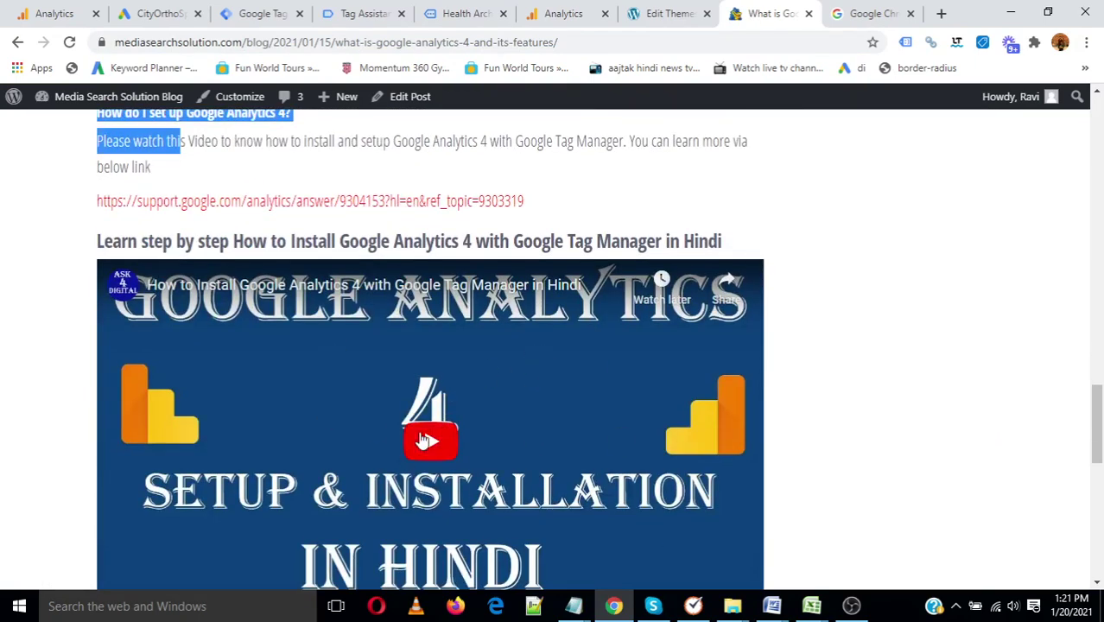
scroll(423, 441, "down", 3)
scroll(460, 439, "up", 2)
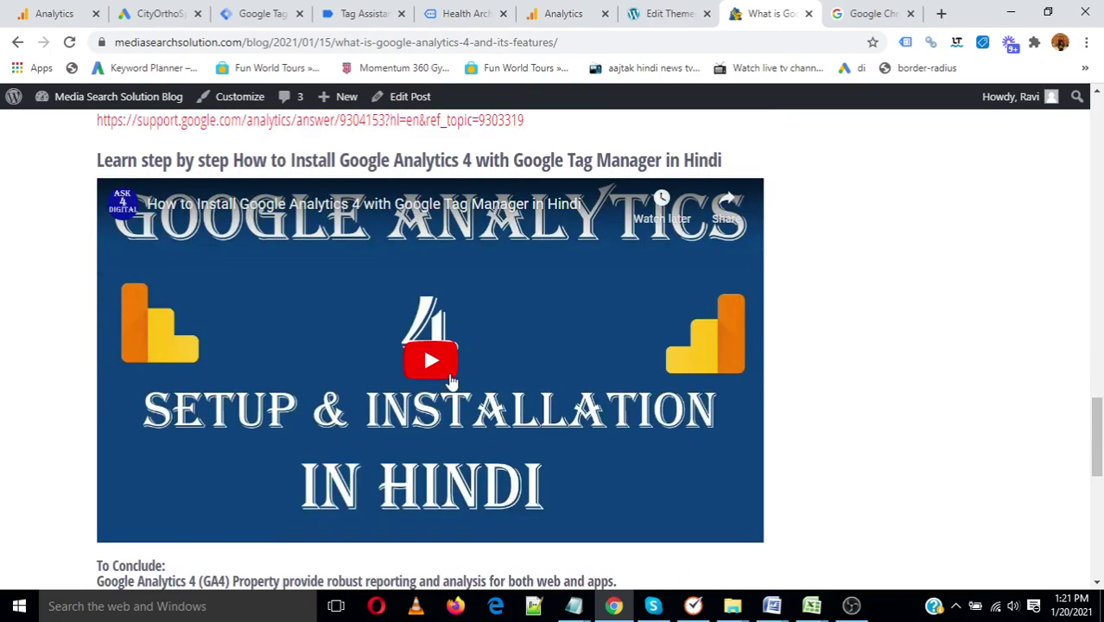